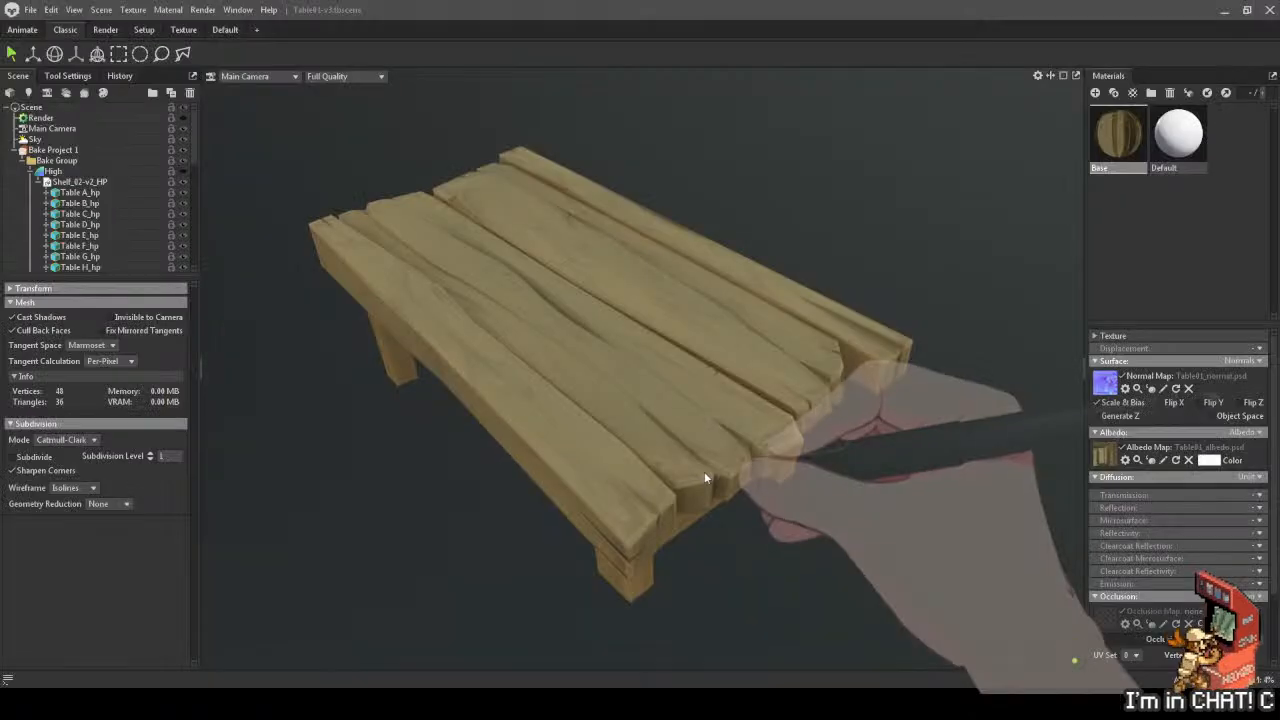
Inspect the wooden table's plank ends and the parts beneath the tabletop in the 3D view.
drag(704, 476, 770, 430)
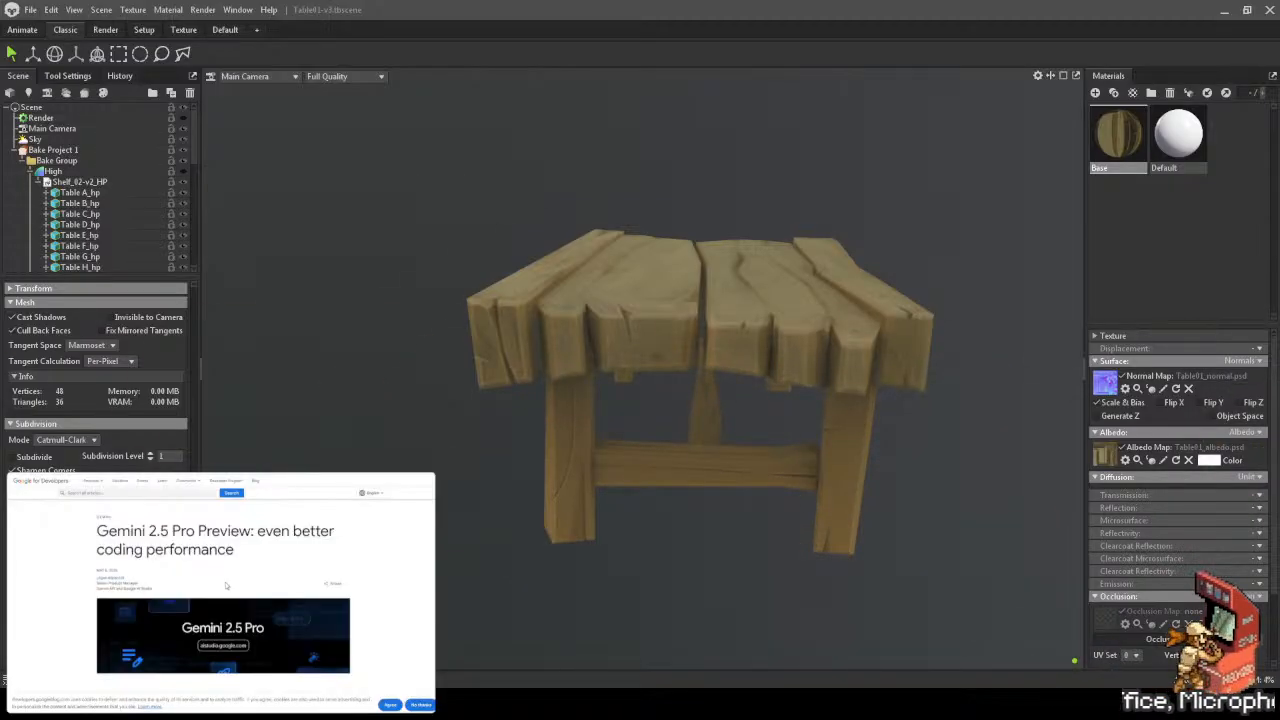
click(971, 310)
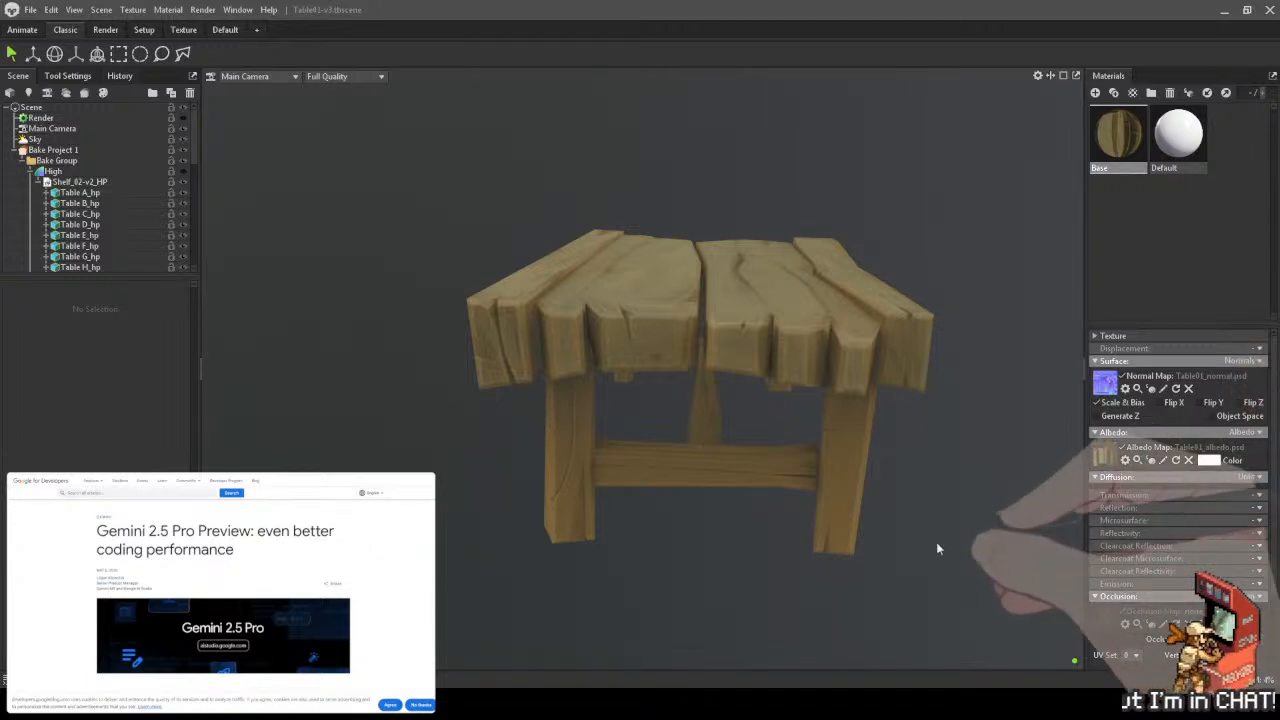
click(700, 413)
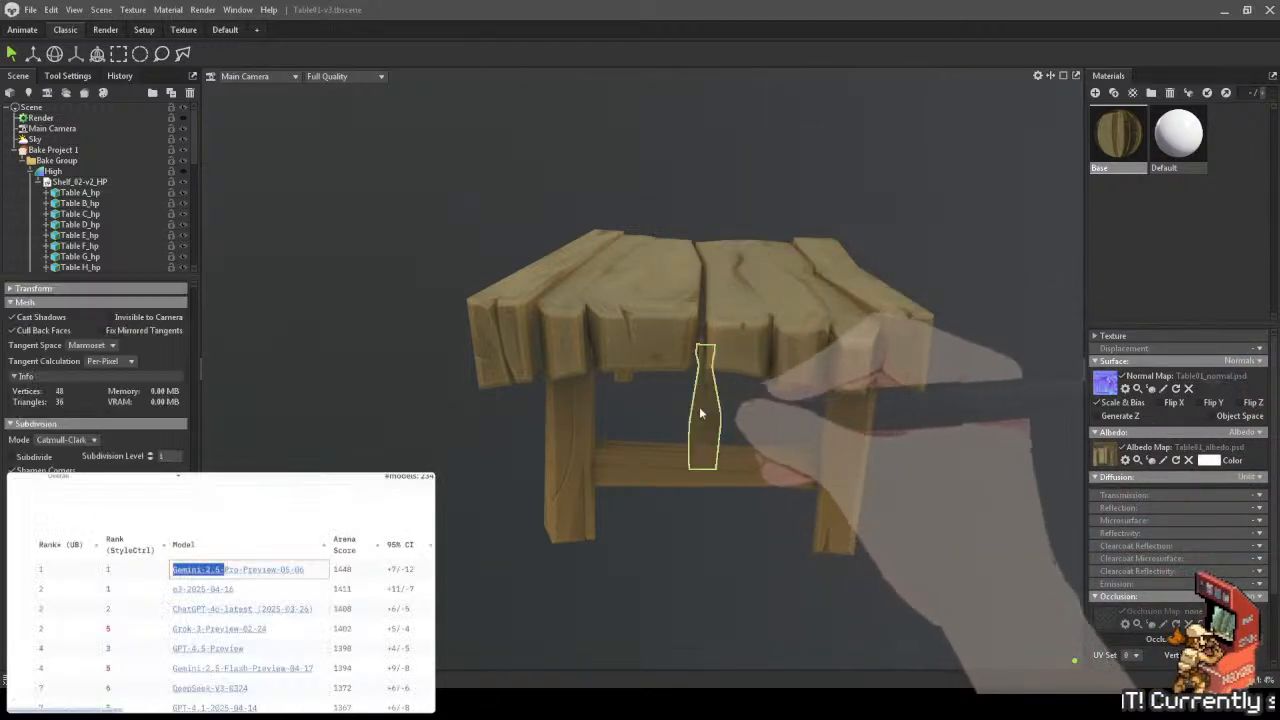
drag(777, 400, 711, 363)
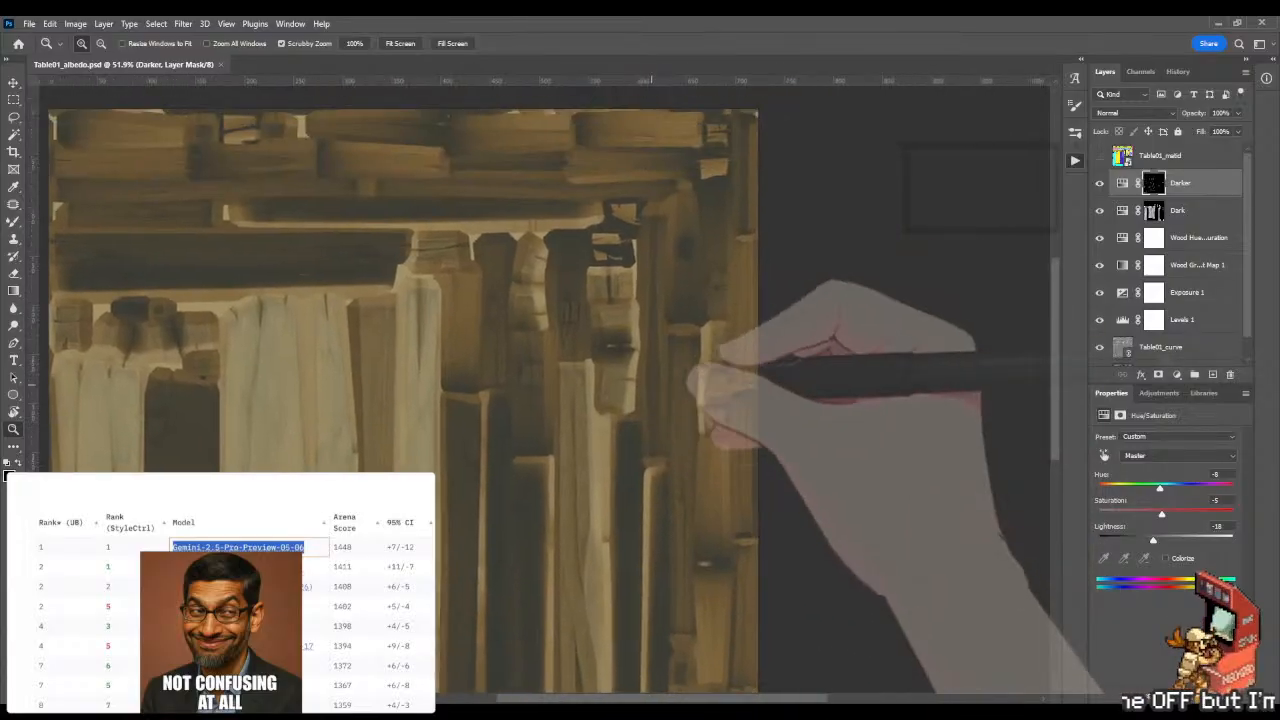
Switch to Photoshop, lasso an I-shaped patch on the plank end's face, and fill it with a white linear gradient on the Darker mask.
key(r)
drag(651, 384, 559, 308)
key(z)
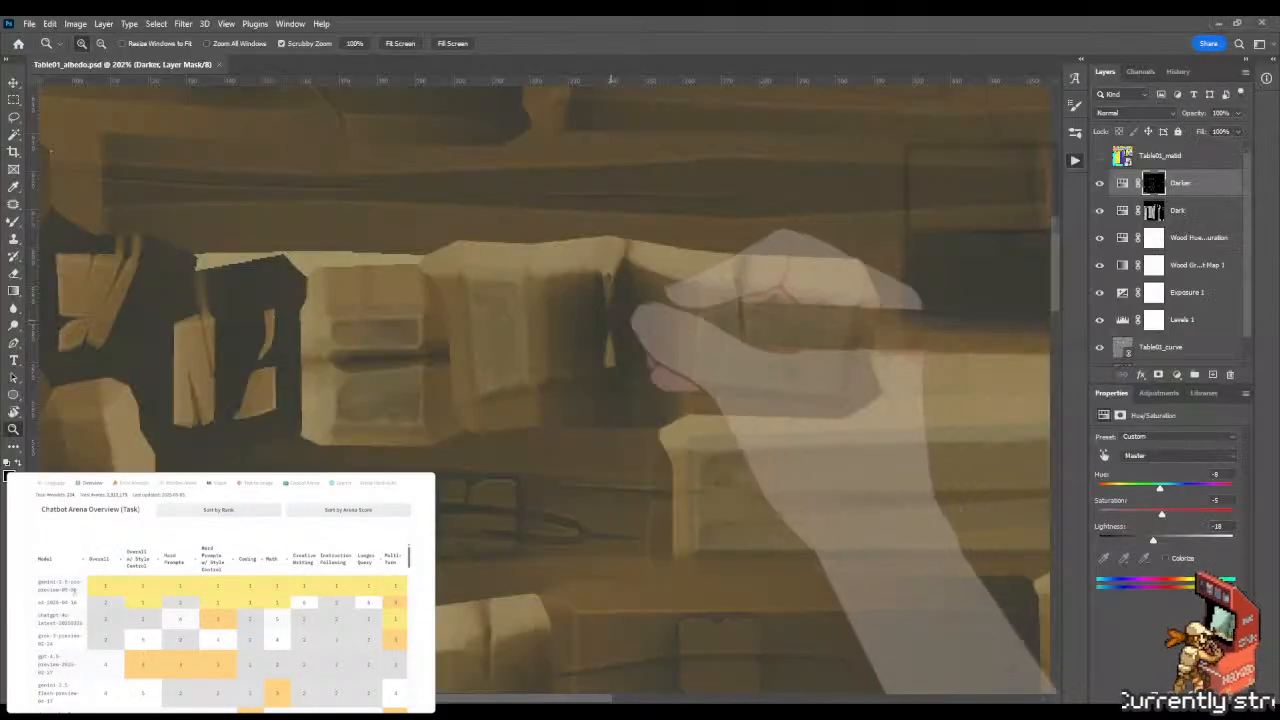
drag(594, 320, 637, 320)
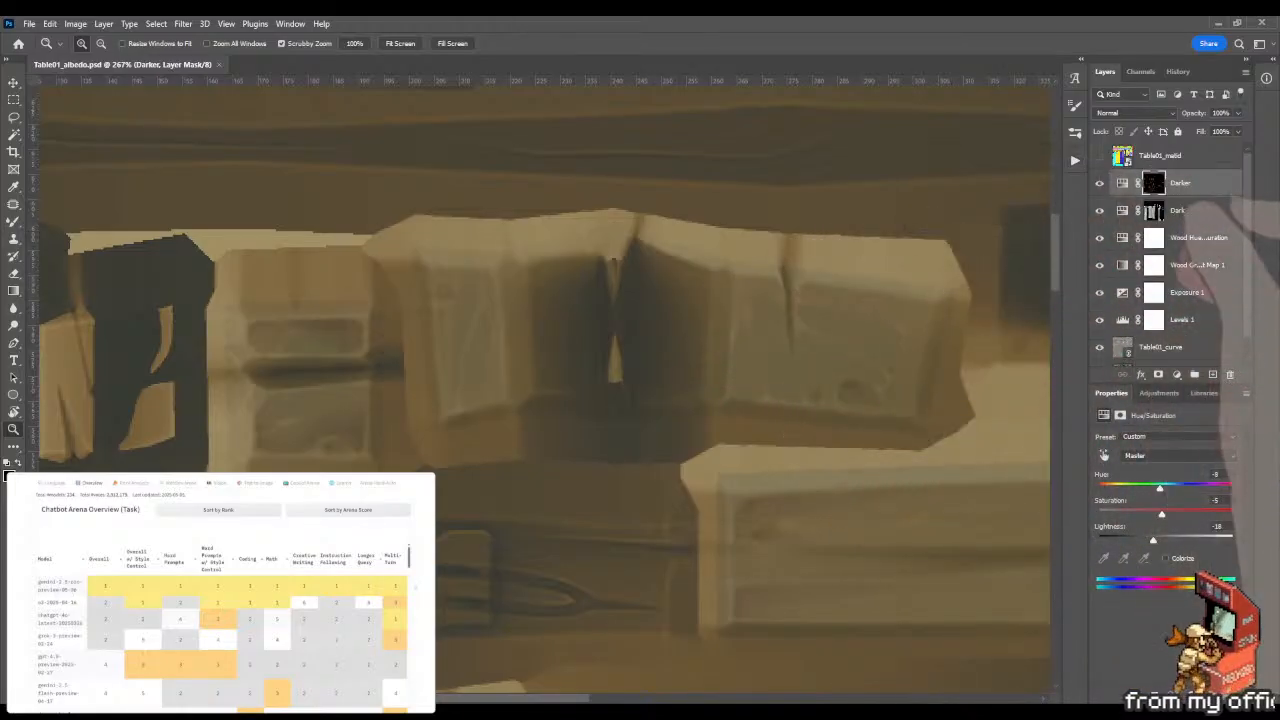
drag(454, 352, 508, 350)
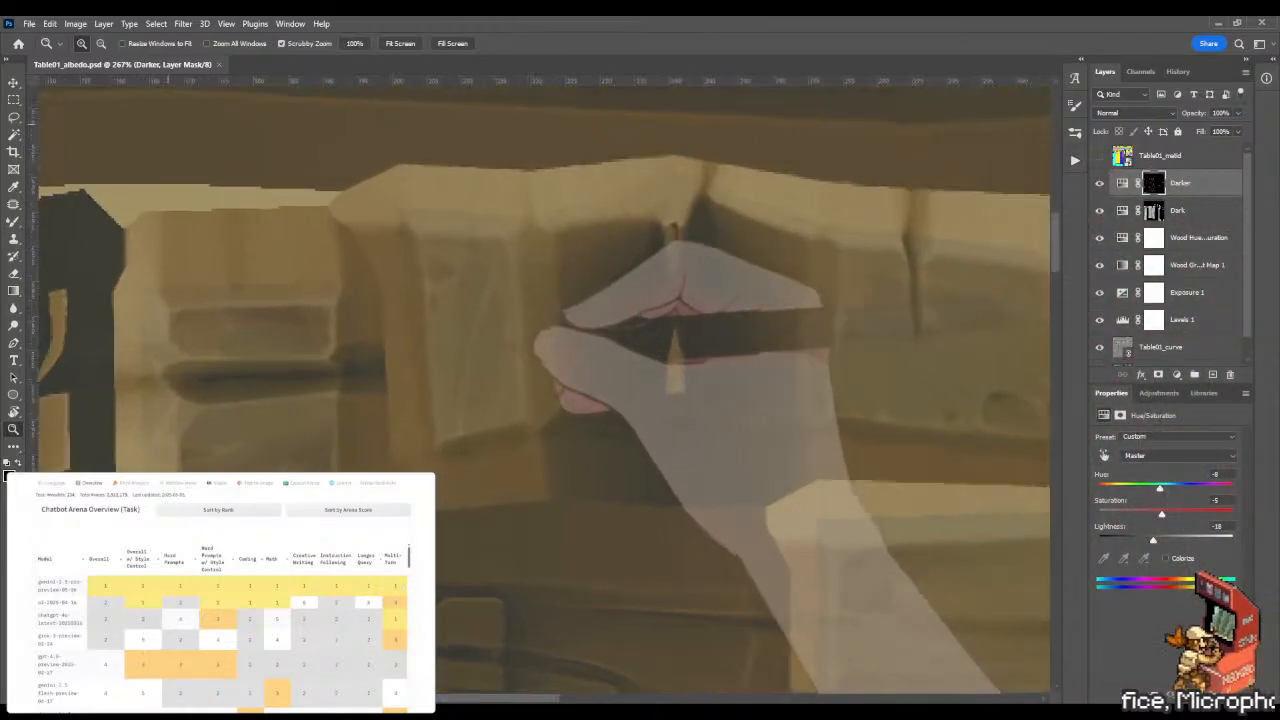
key(l)
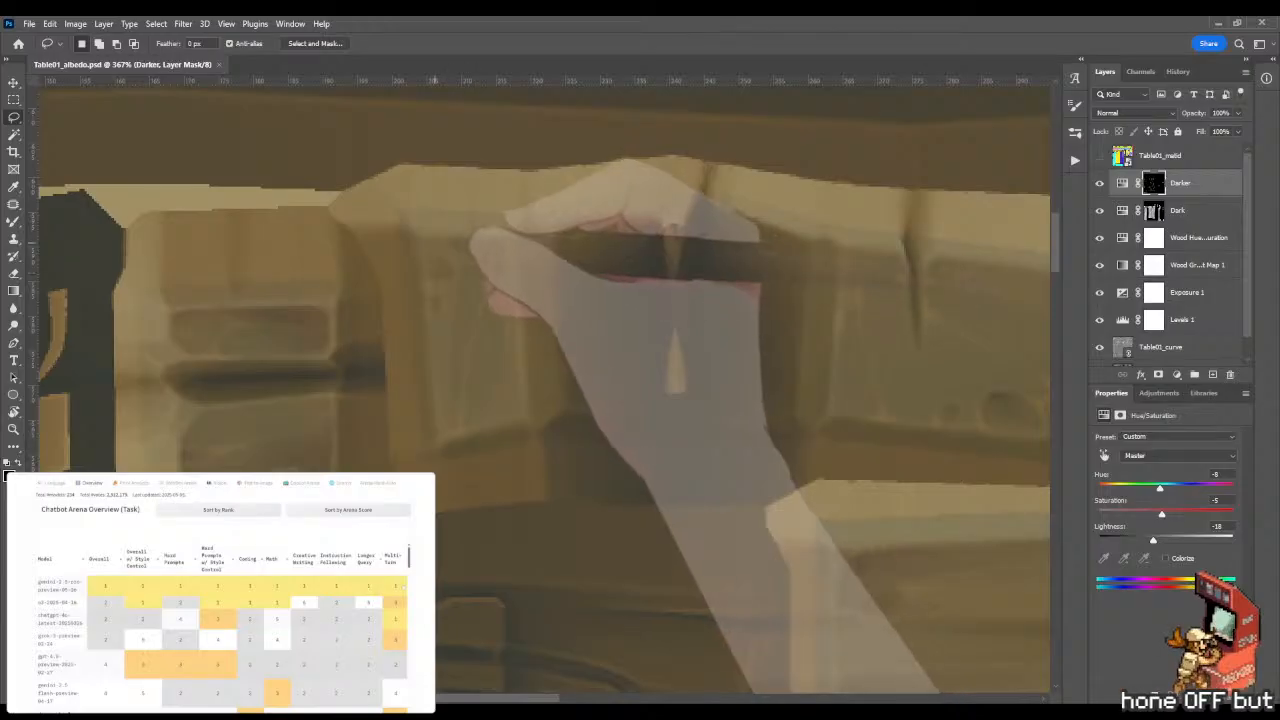
mouse_move(430, 242)
mouse_down()
mouse_move(455, 262)
mouse_move(437, 357)
mouse_move(443, 428)
mouse_move(513, 400)
mouse_move(476, 384)
mouse_move(470, 352)
mouse_move(467, 305)
mouse_move(476, 275)
mouse_move(497, 268)
mouse_move(492, 243)
mouse_up()
key(g)
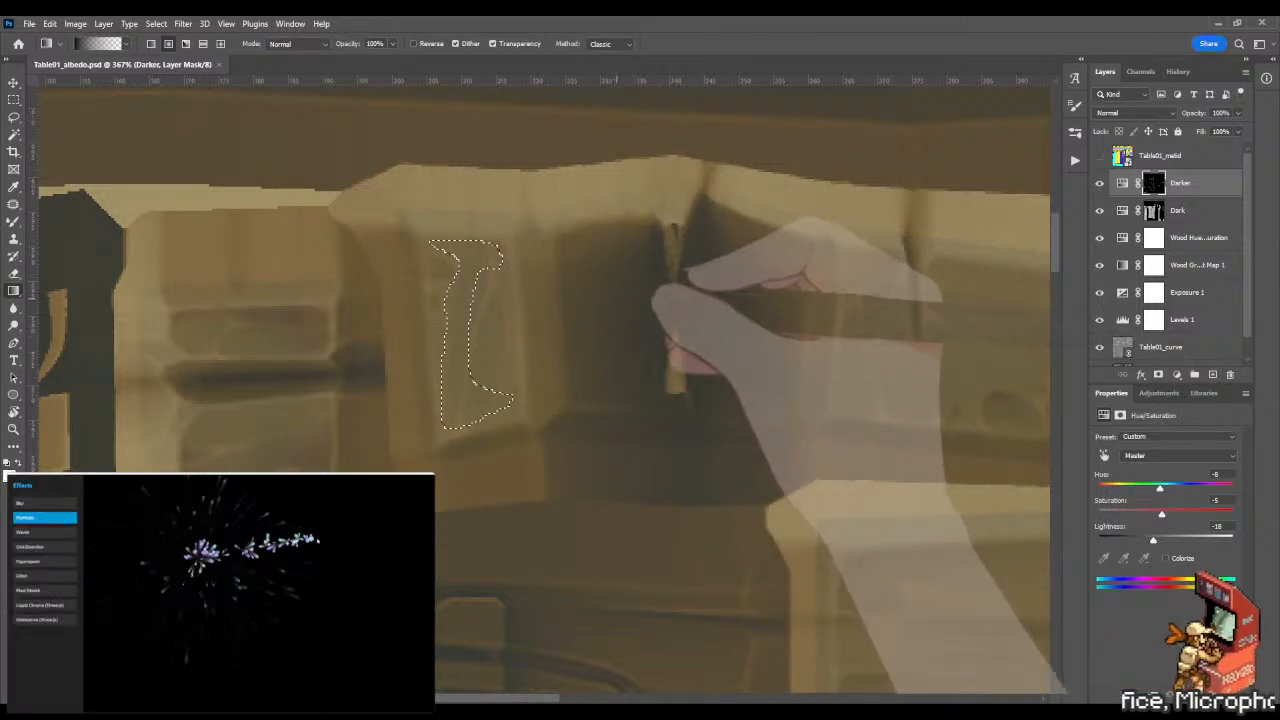
click(151, 43)
drag(698, 368, 744, 394)
Set the Mixer Brush load to 1%.
key(b)
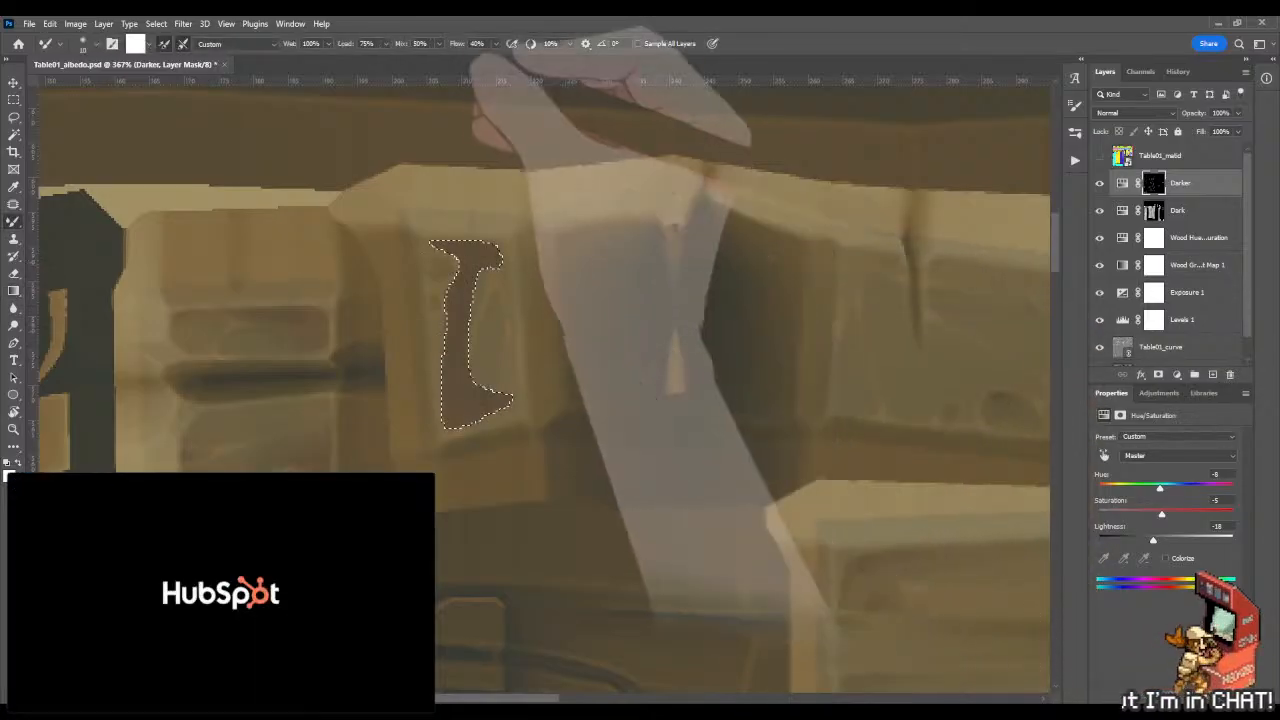
click(350, 43)
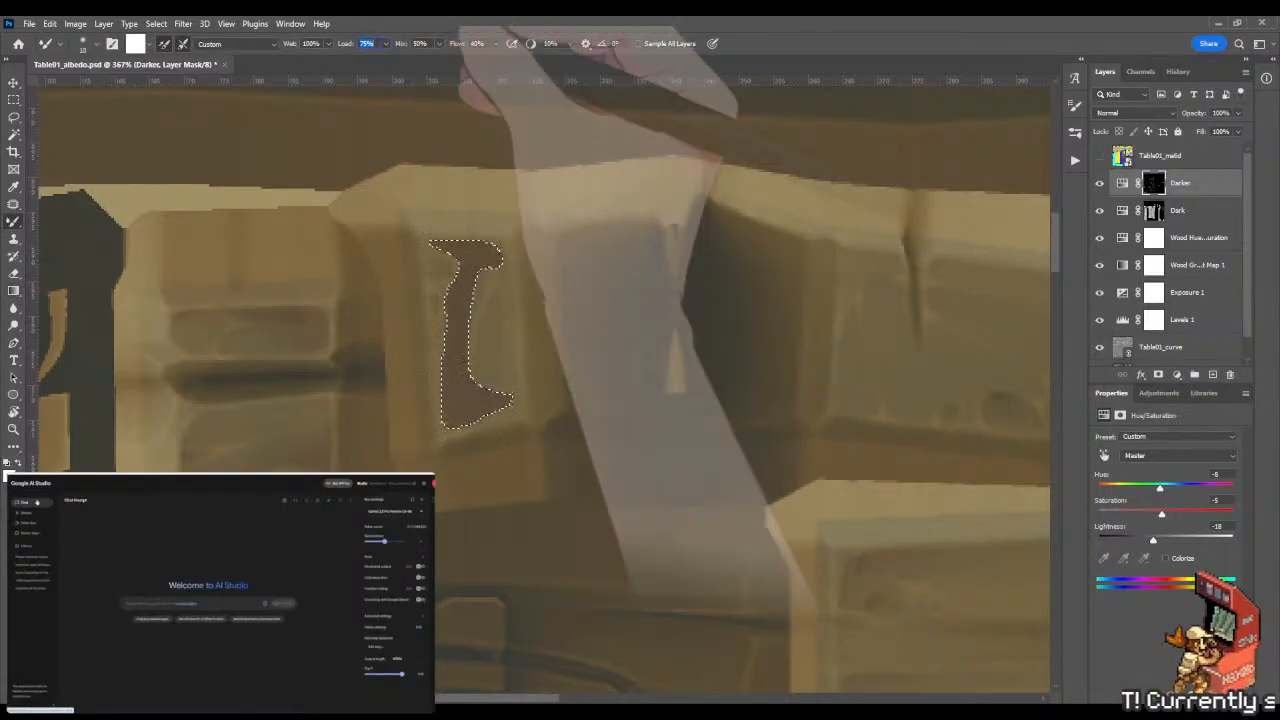
text(1)
key(Return)
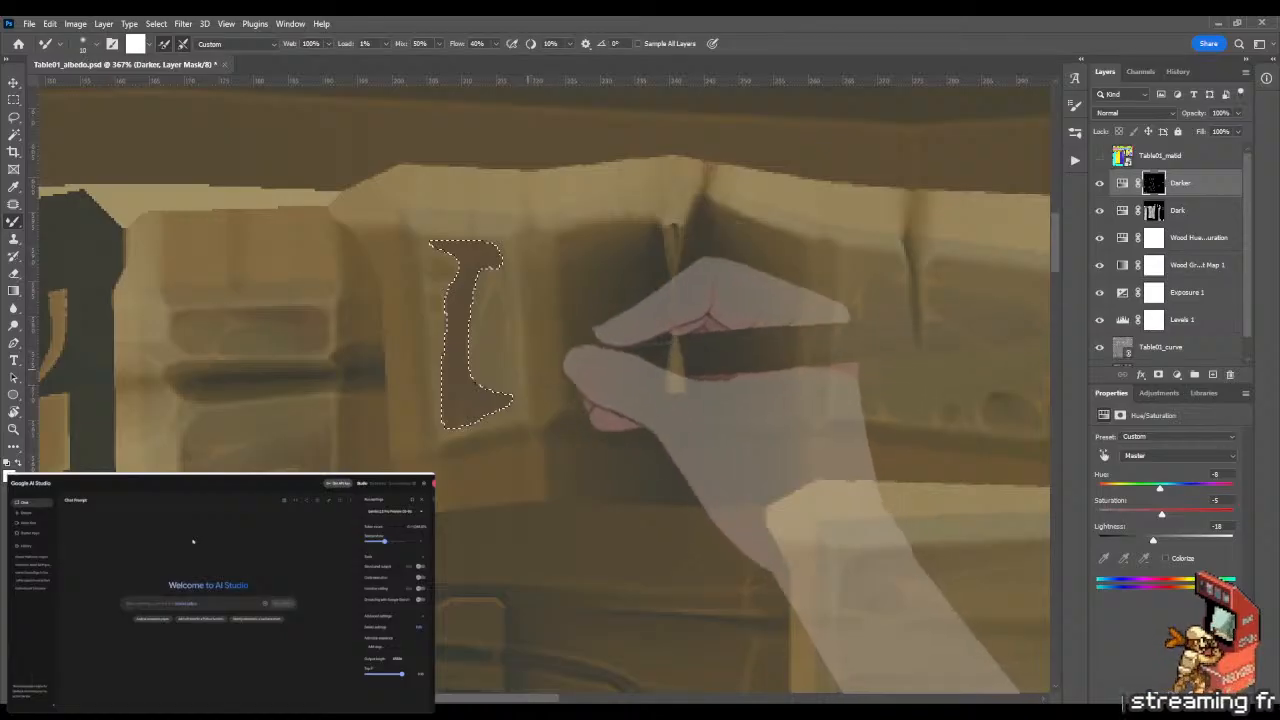
Soften the I-shaped patch on the Darker mask with black Brush and Mixer Brush strokes, and clear the selection.
key(shift+b)
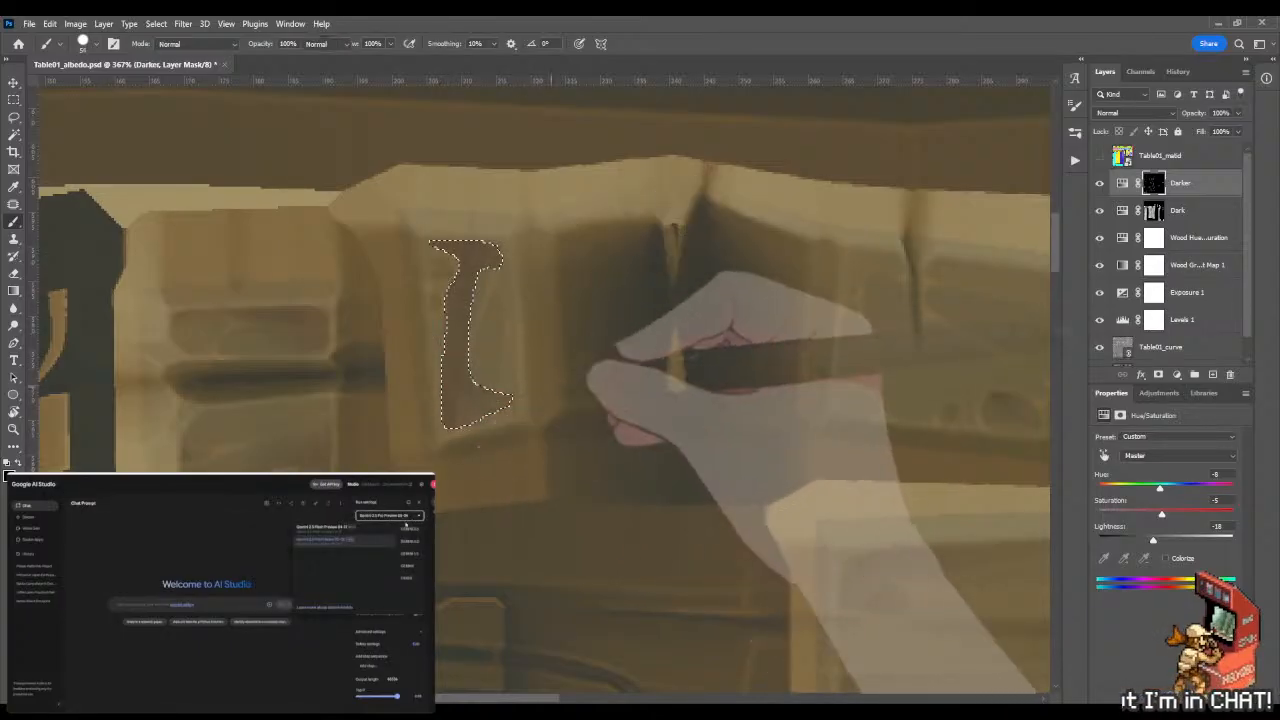
key(m)
key(b)
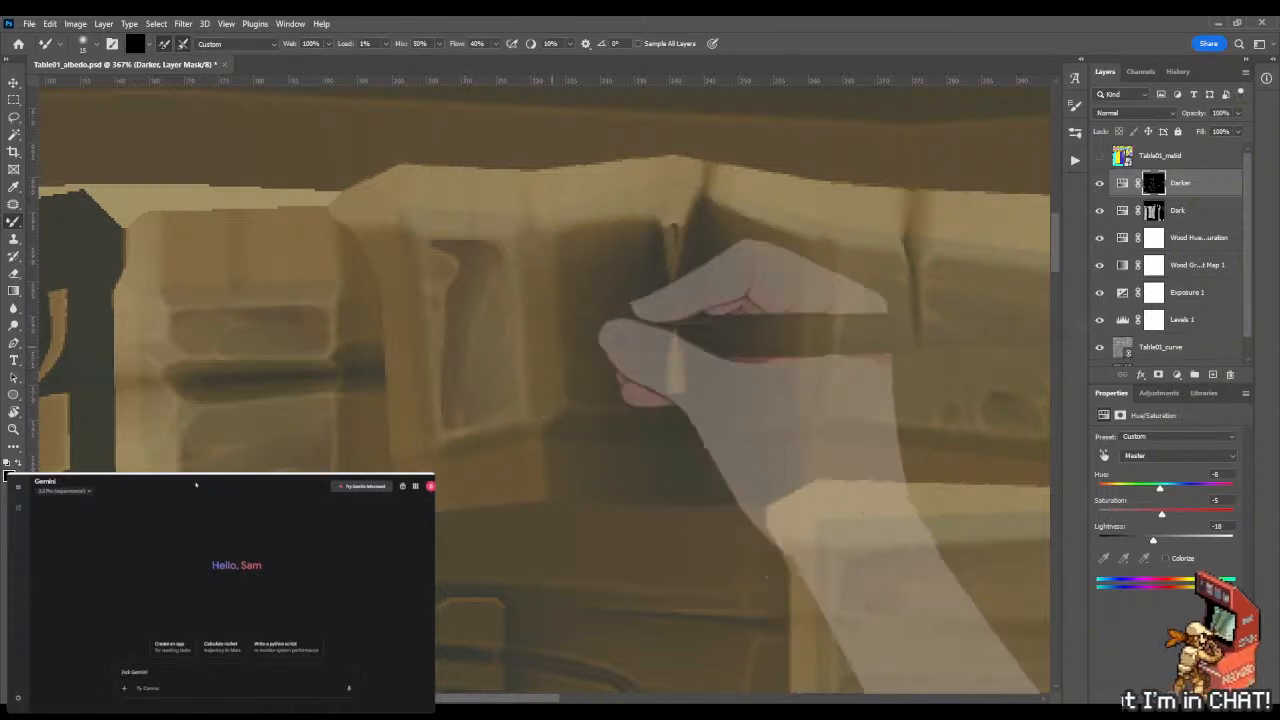
Lasso a C-shaped patch to the right of the crack on the neighbouring plank end and fill it with white on the Darker mask.
drag(613, 315, 401, 321)
drag(666, 288, 526, 283)
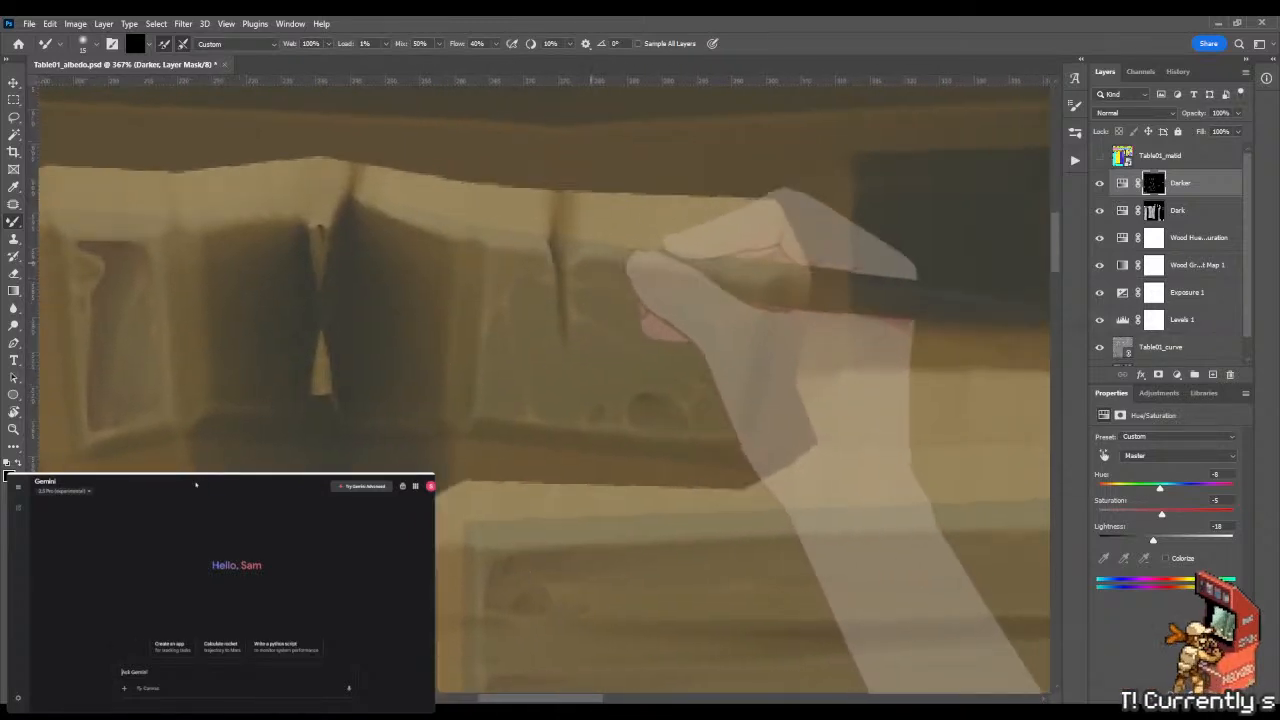
key(l)
click(62, 490)
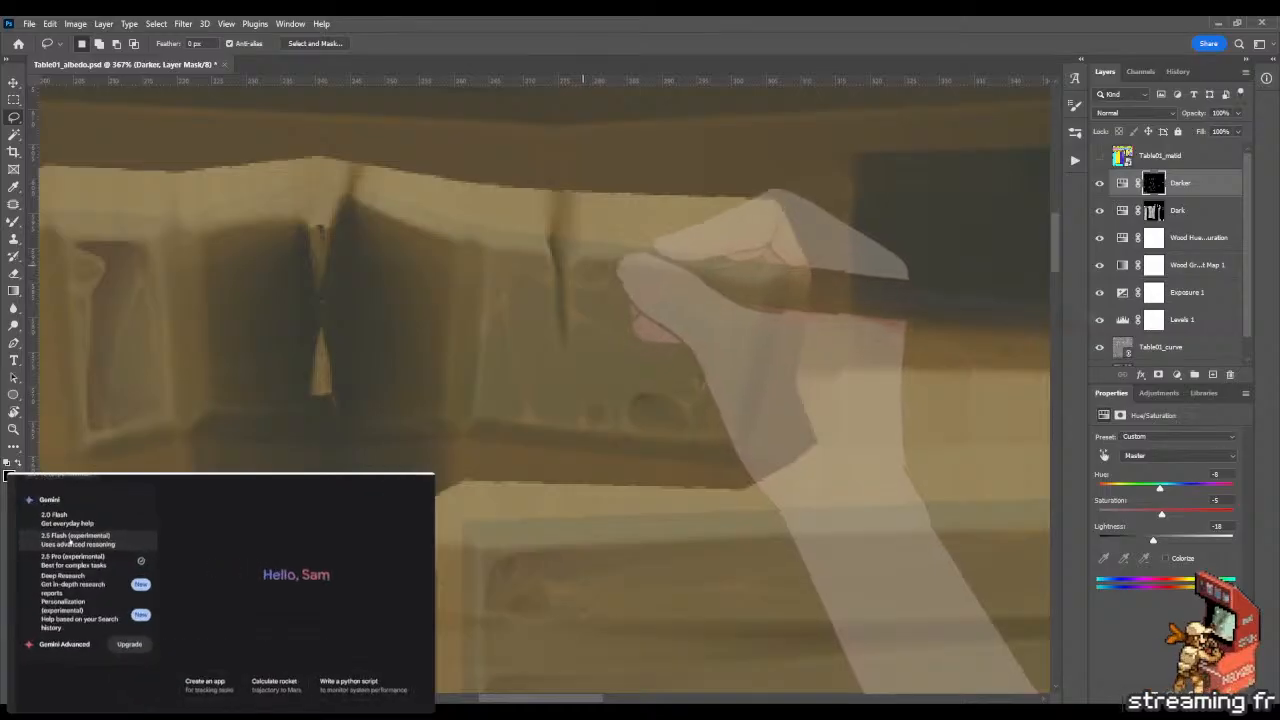
mouse_move(575, 304)
mouse_down()
mouse_move(588, 266)
mouse_move(717, 284)
mouse_up()
key(ctrl+d)
mouse_move(642, 386)
mouse_down()
mouse_move(700, 434)
mouse_move(686, 401)
mouse_move(718, 432)
mouse_move(730, 422)
mouse_move(747, 304)
mouse_move(737, 294)
mouse_move(597, 266)
mouse_move(577, 338)
mouse_move(600, 311)
mouse_move(645, 301)
mouse_move(685, 311)
mouse_move(700, 331)
mouse_move(705, 354)
mouse_move(690, 372)
mouse_move(623, 390)
mouse_up()
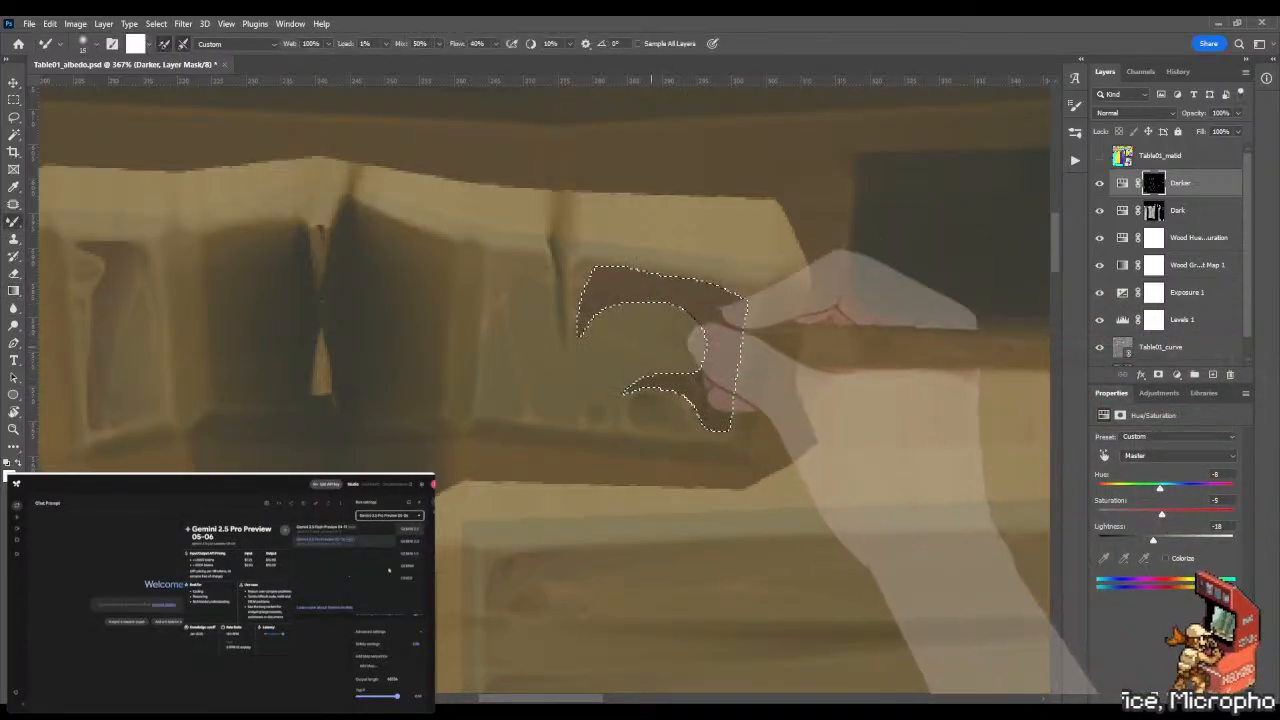
Fade the C-shaped patch with black Brush strokes on the Darker mask, blend it with the Mixer Brush, and deselect it.
key(b)
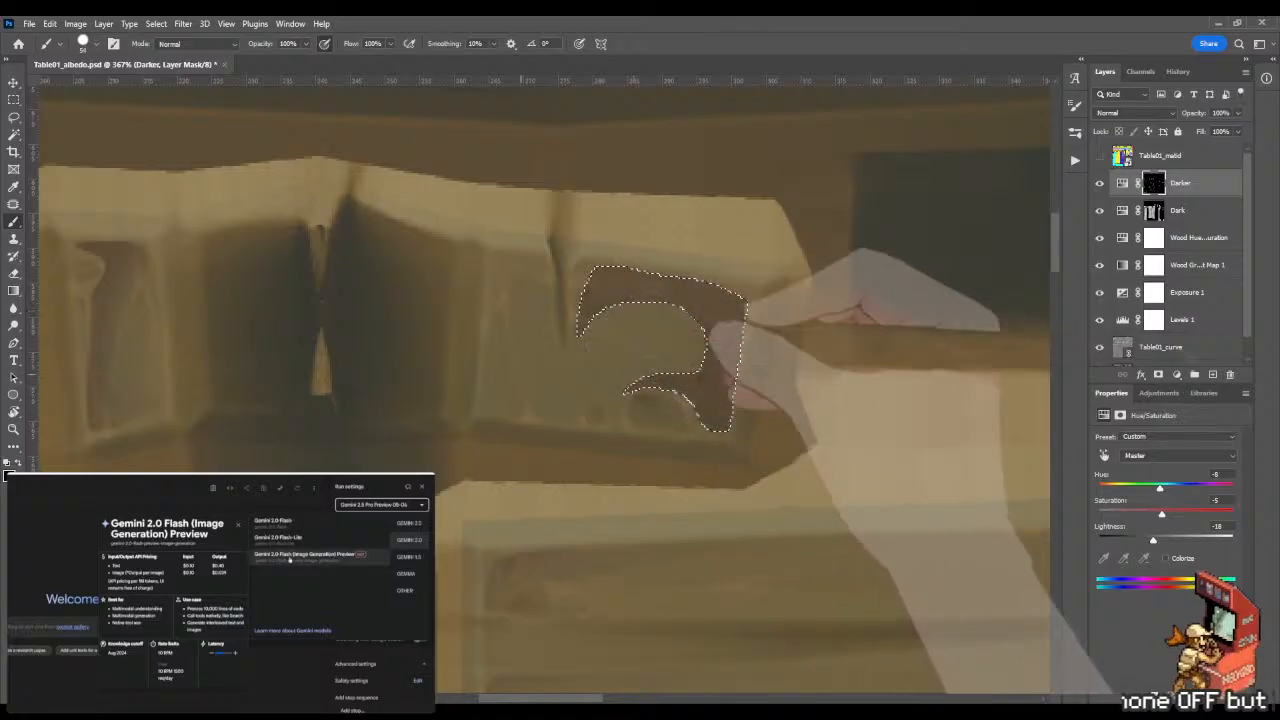
drag(586, 311, 559, 312)
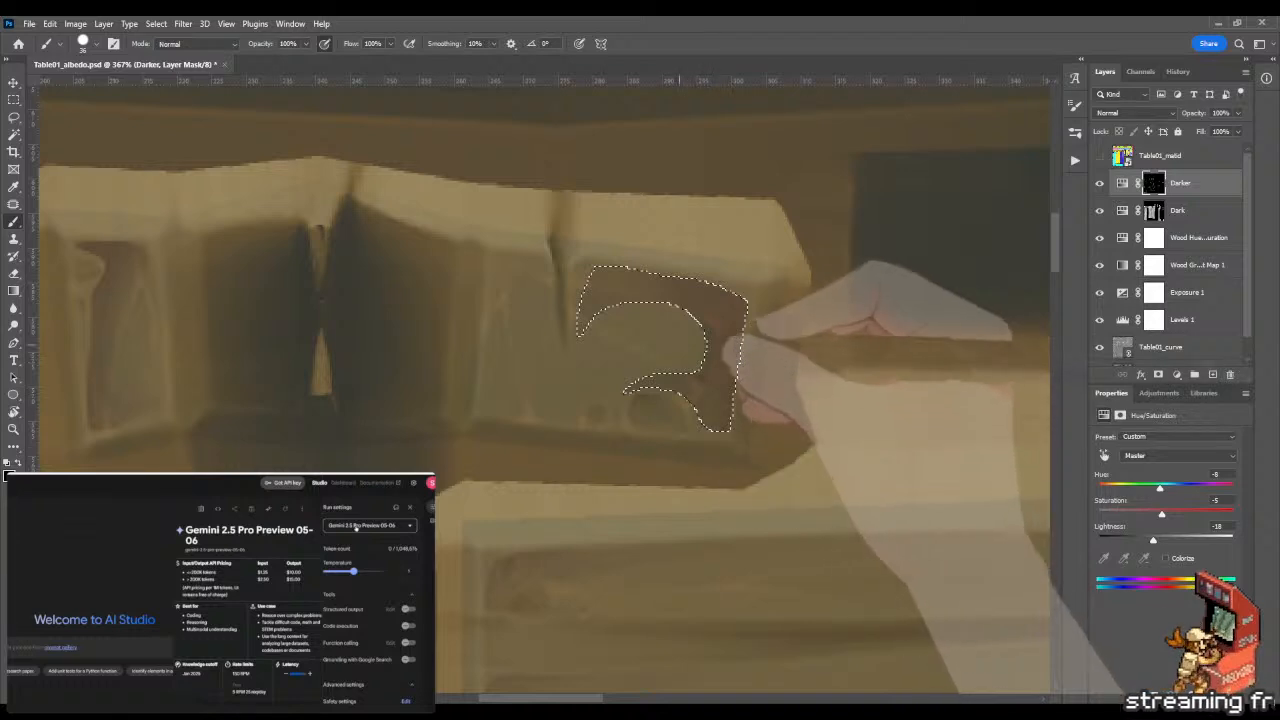
drag(619, 322, 606, 322)
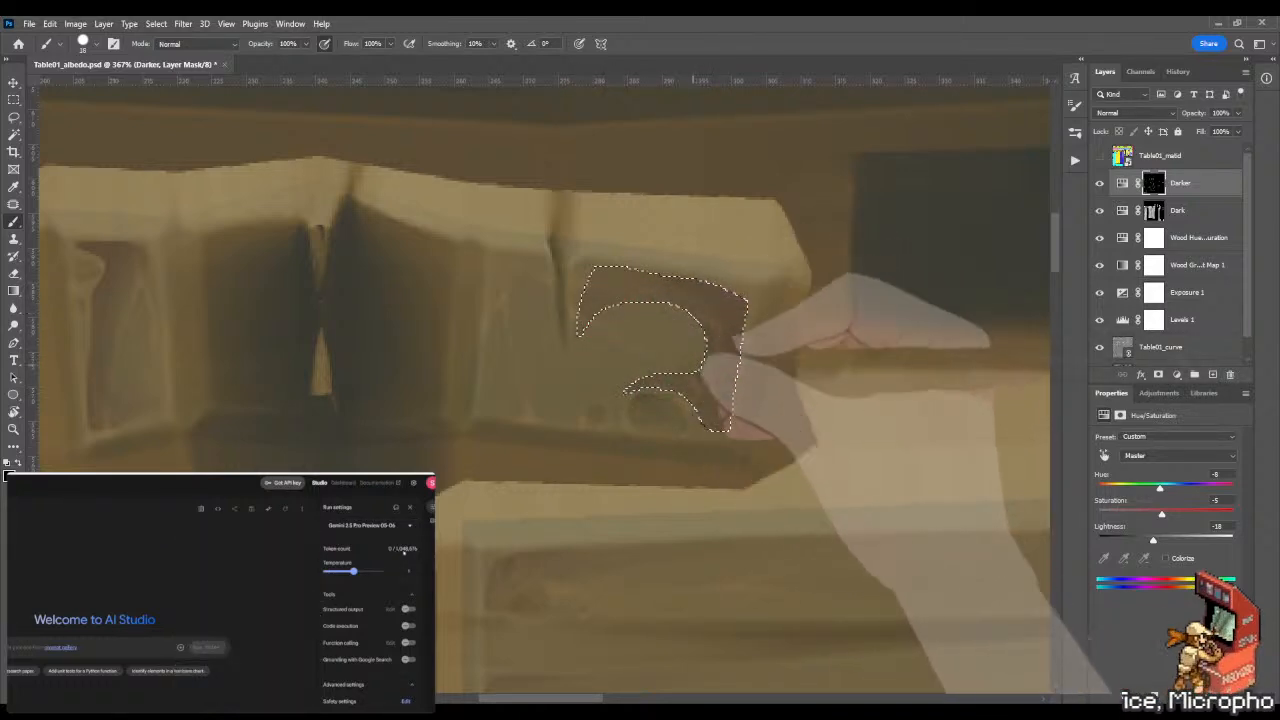
key(shift+b)
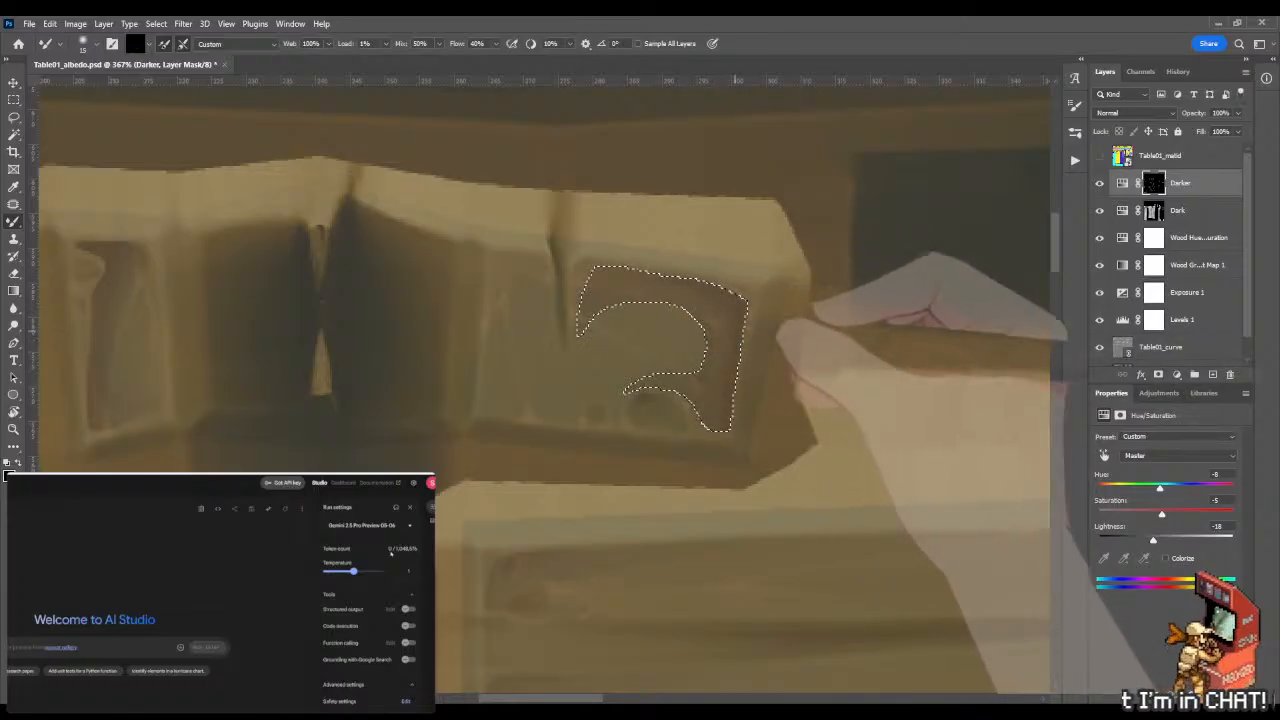
key(ctrl+d)
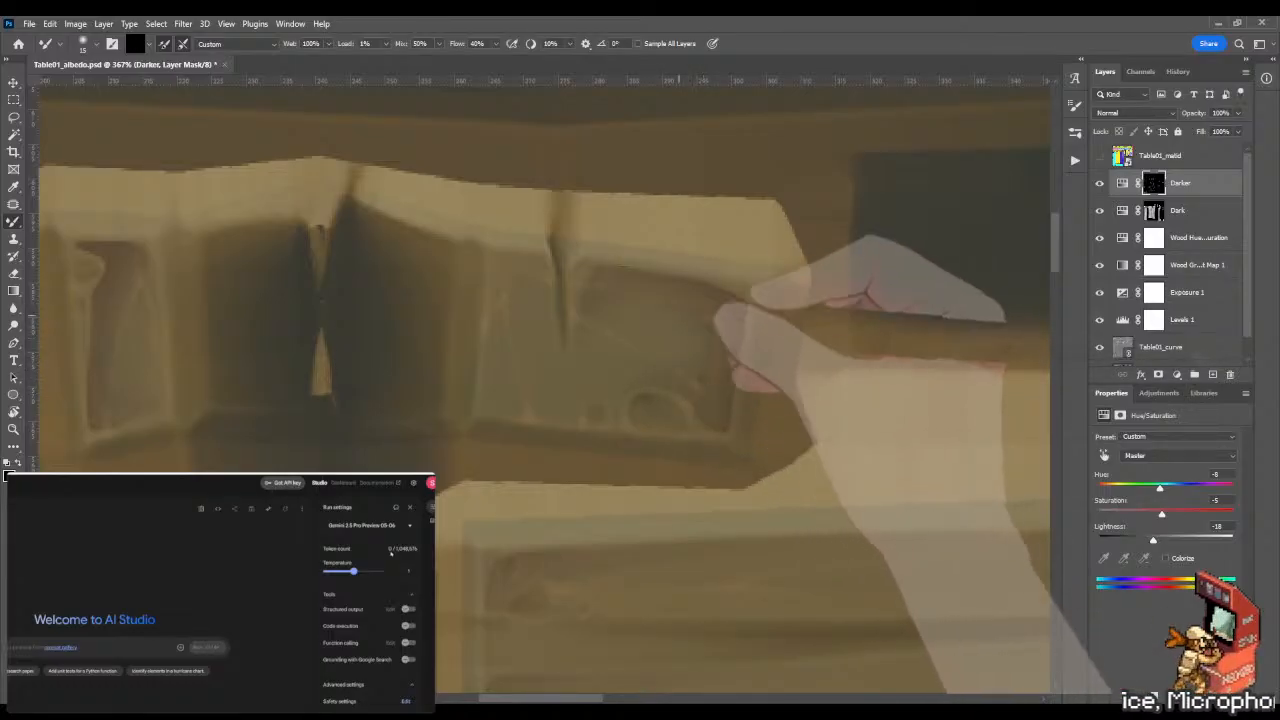
Lasso a crescent-shaped patch to the left of the crack and fill it with a white gradient on the Darker mask.
key(z)
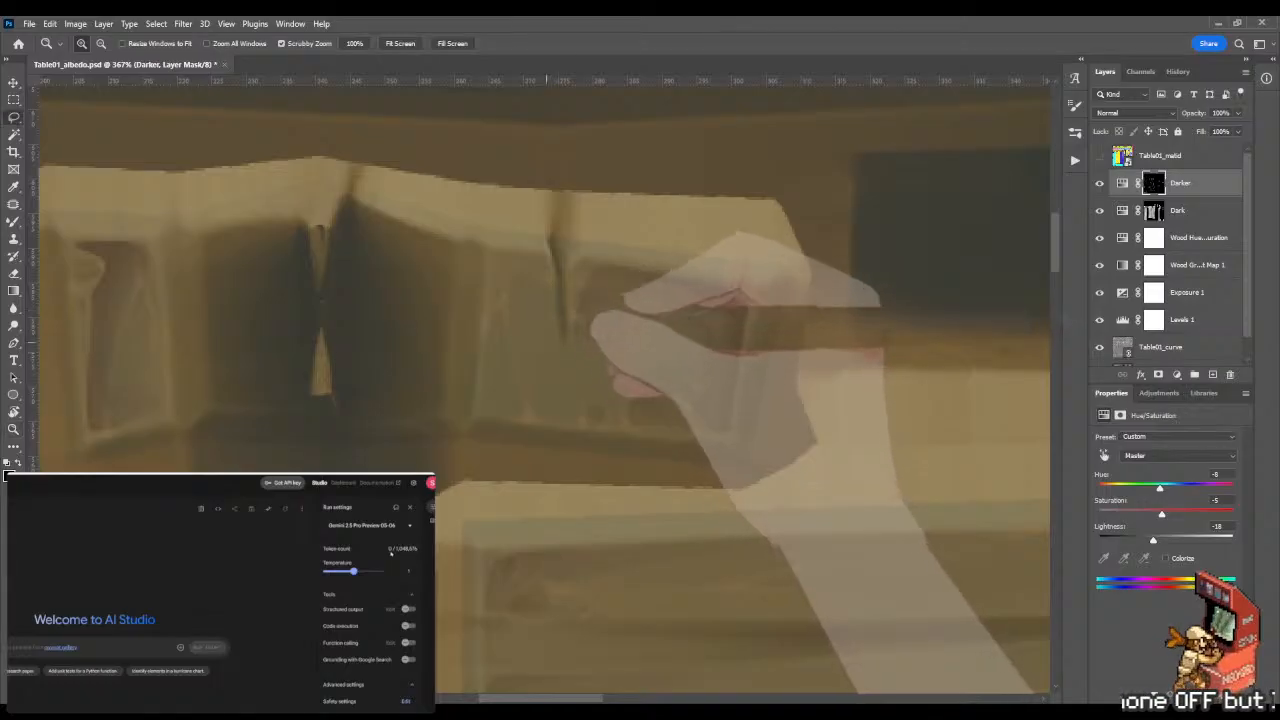
key(l)
mouse_move(491, 279)
mouse_down()
mouse_move(477, 398)
mouse_move(558, 414)
mouse_move(578, 371)
mouse_up()
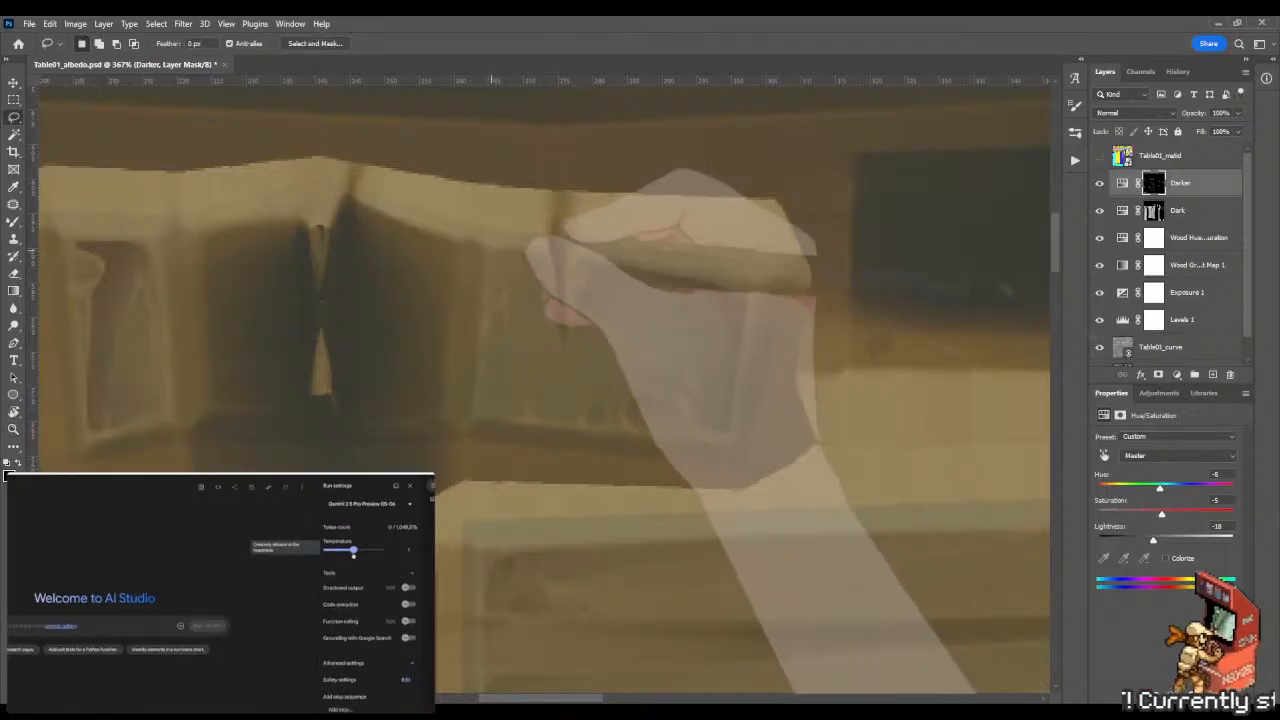
mouse_move(494, 253)
mouse_down()
mouse_move(497, 400)
mouse_move(595, 421)
mouse_move(514, 362)
mouse_move(511, 322)
mouse_move(546, 292)
mouse_move(545, 266)
mouse_move(515, 251)
mouse_move(490, 268)
mouse_up()
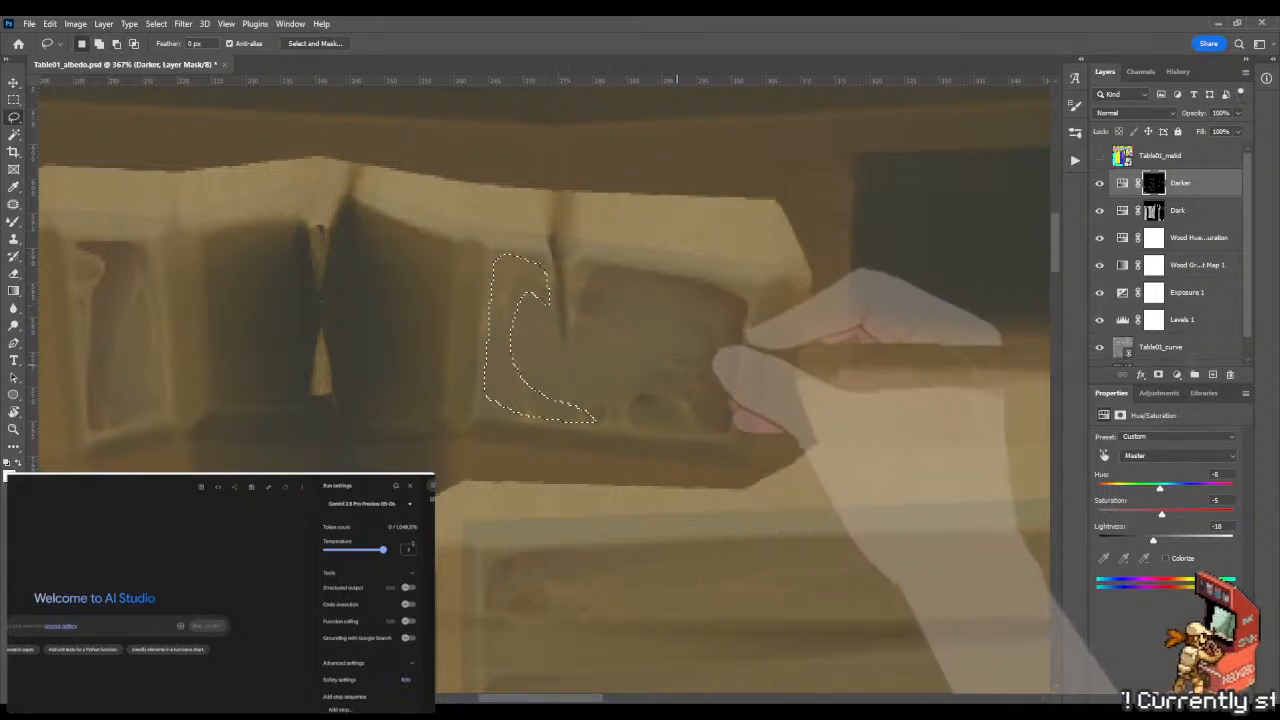
key(g)
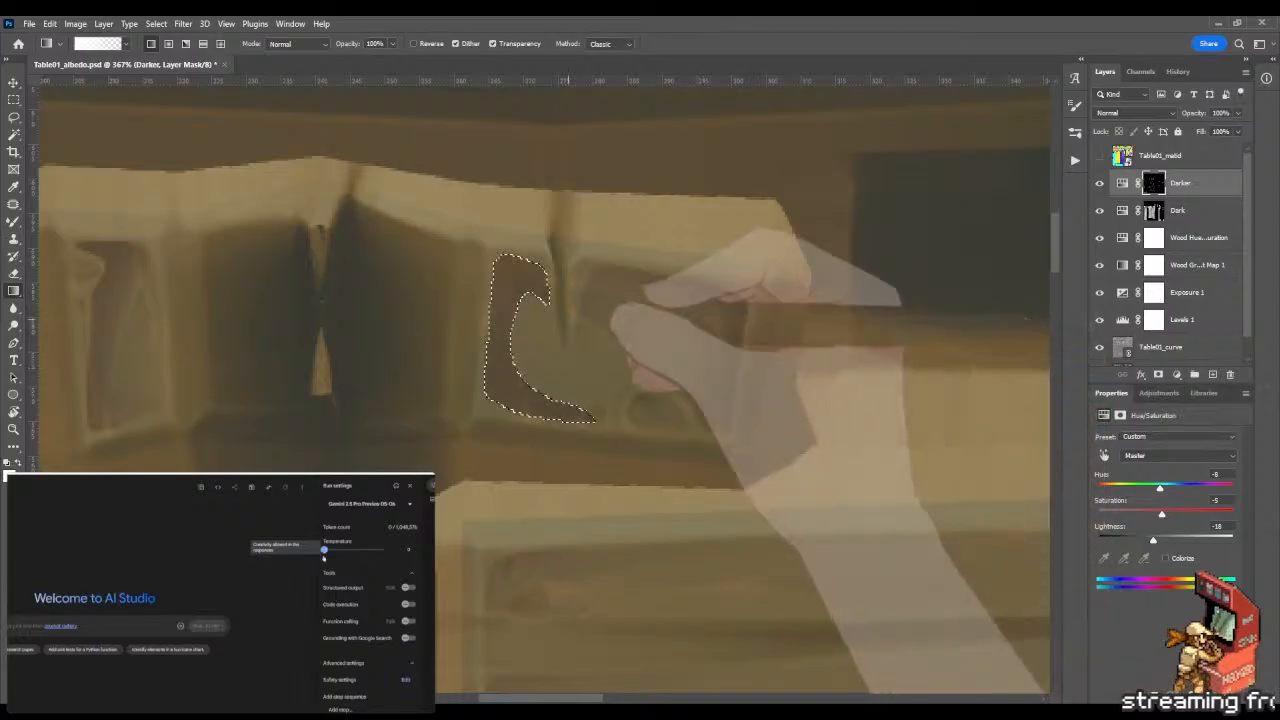
Fade the crescent-shaped patch with a smaller black brush, blend it with the Mixer Brush, and deselect it.
key(b)
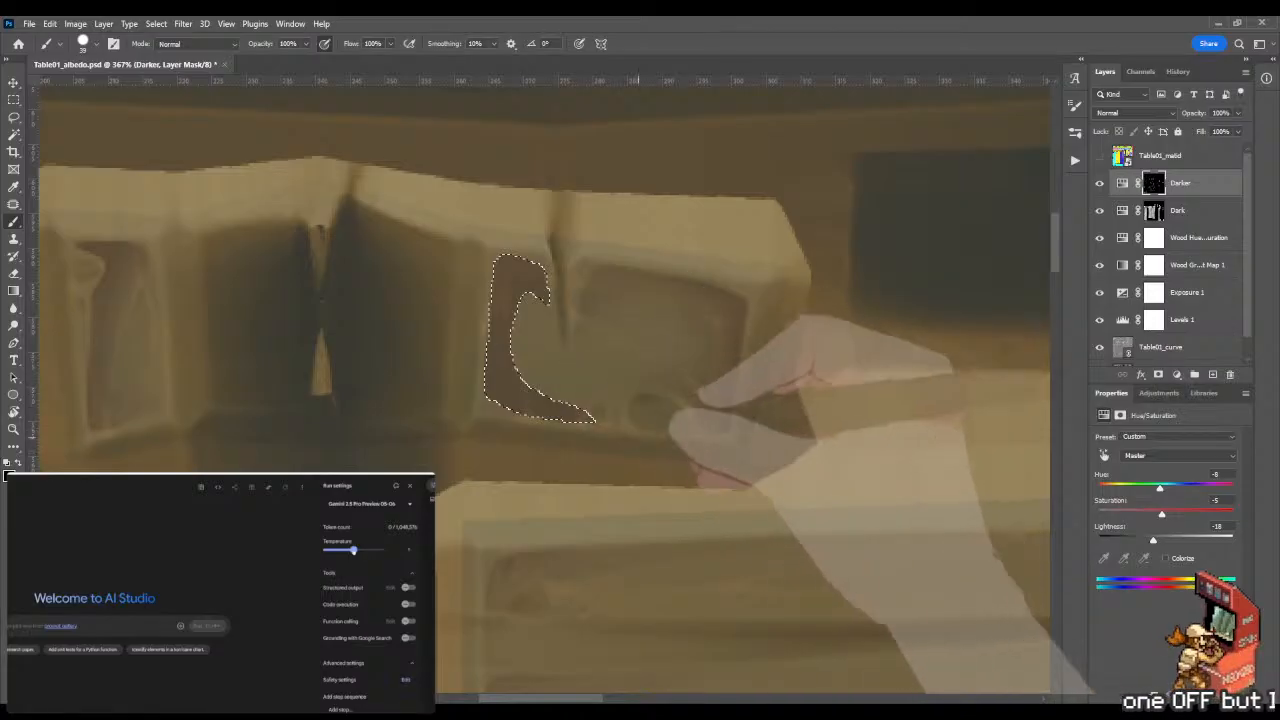
alt+right_click(530, 337)
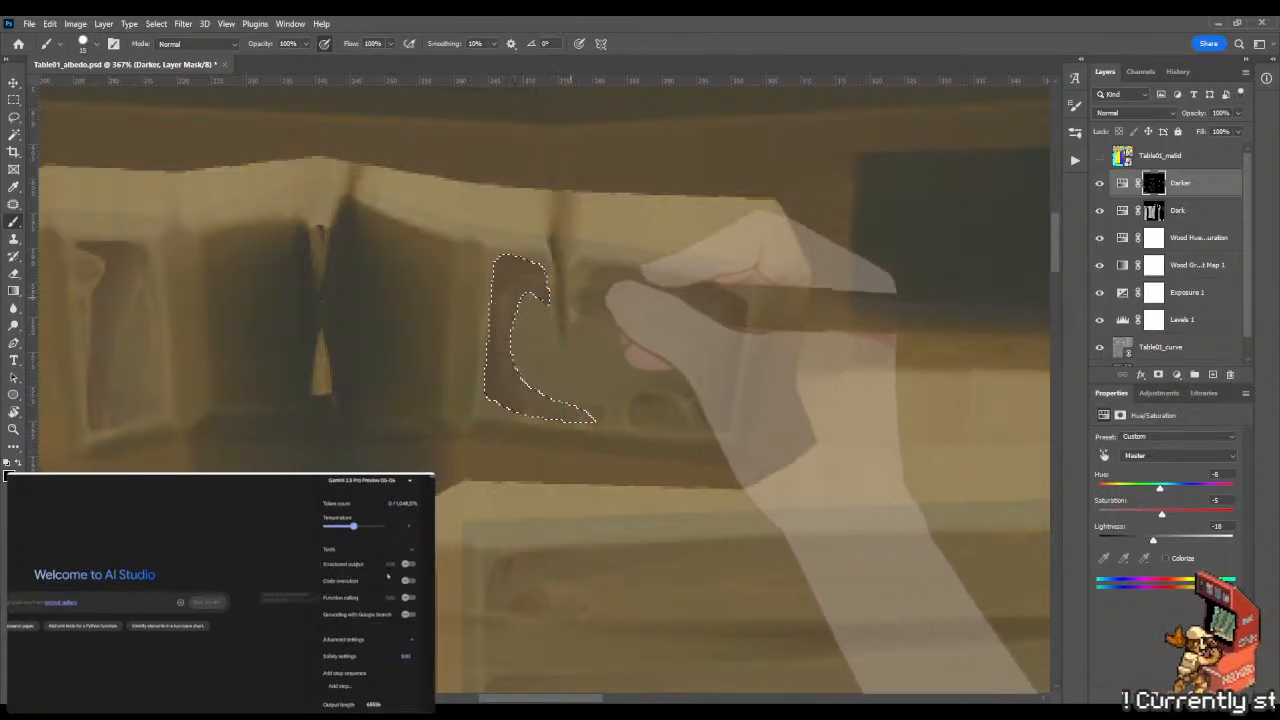
key(shift+b)
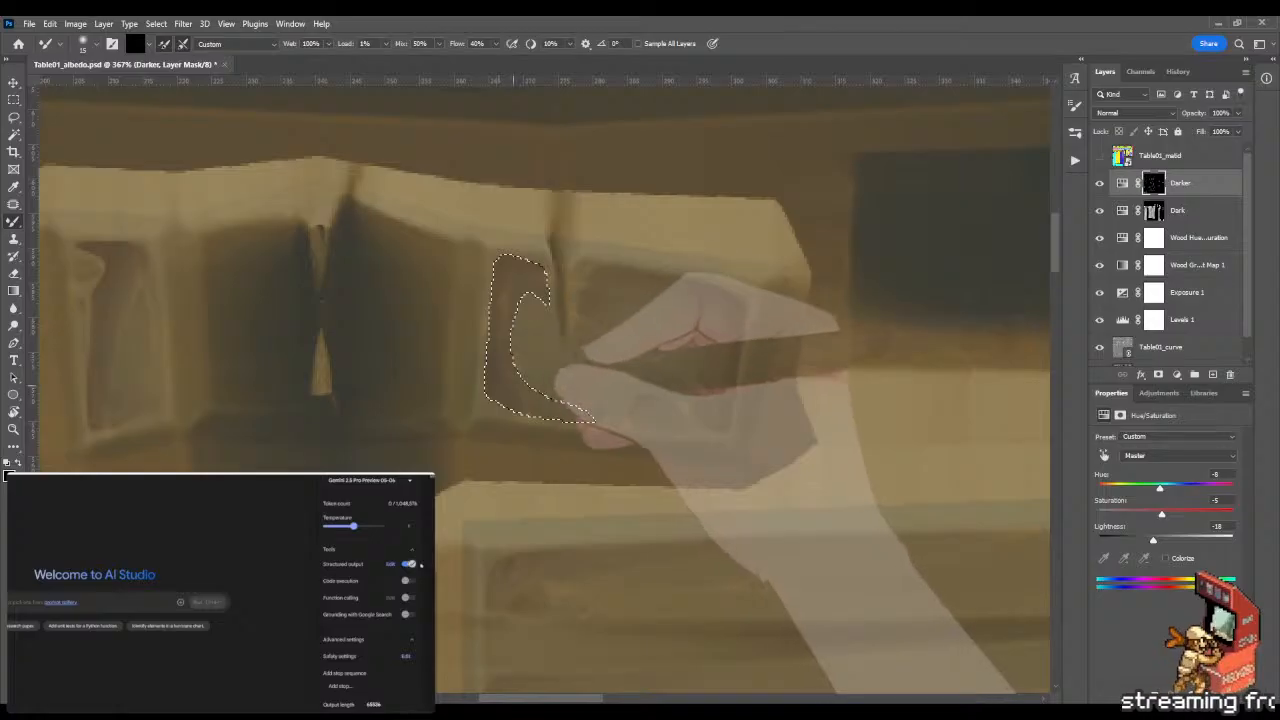
key(ctrl+d)
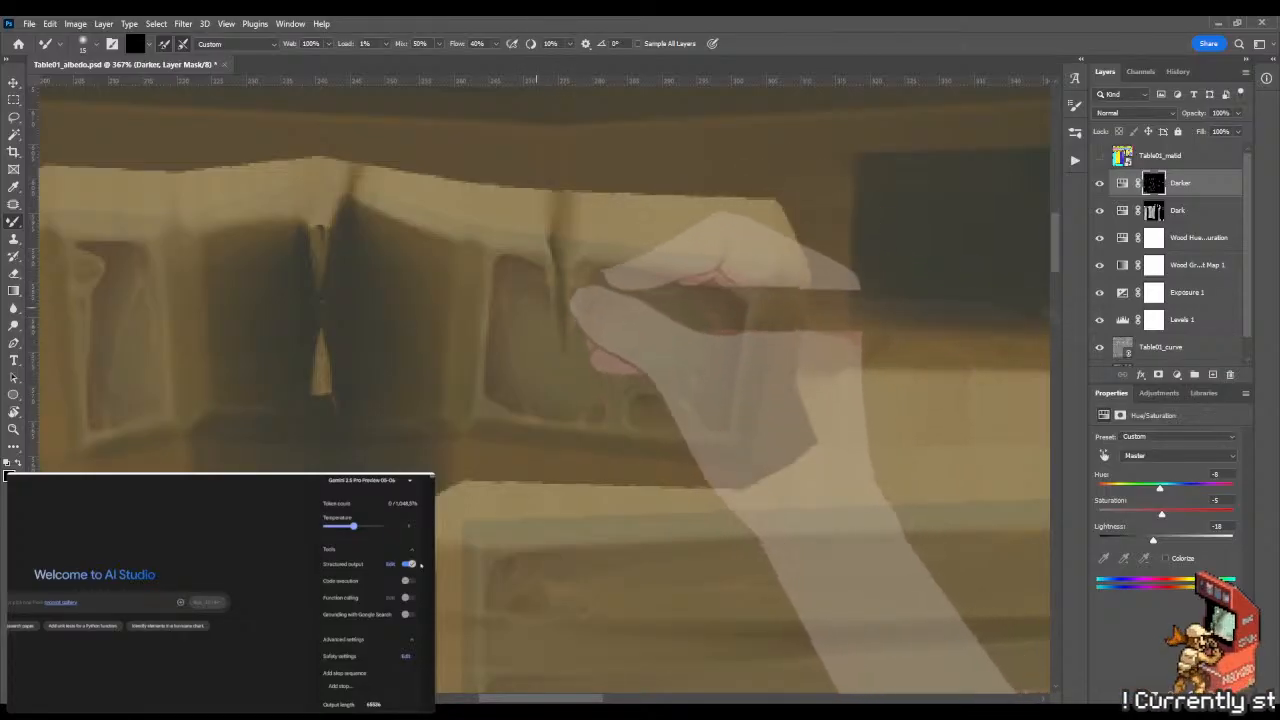
Lasso around the first plank end's shaded face, lighten its darkening with black-to-transparent linear gradients on the Darker mask, and deselect.
key(z)
mouse_move(608, 350)
mouse_down()
mouse_move(525, 348)
mouse_move(537, 345)
mouse_up()
key(l)
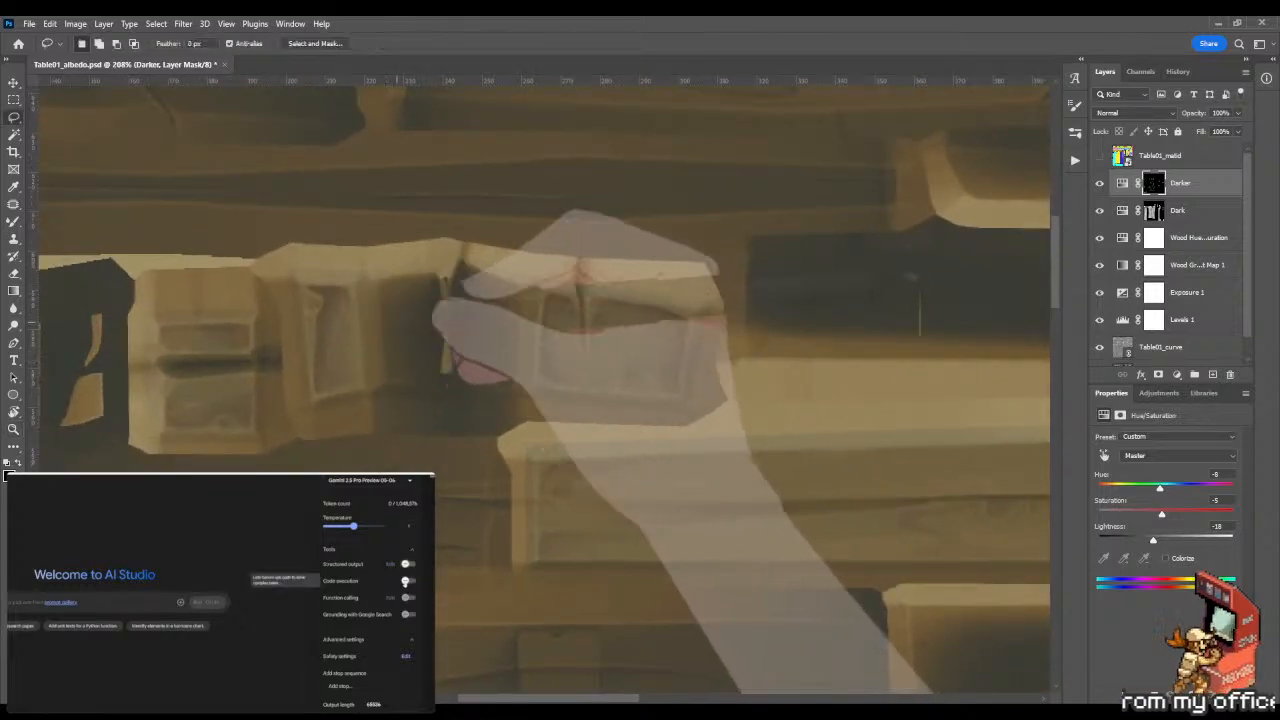
mouse_move(355, 255)
mouse_down()
mouse_move(340, 415)
mouse_move(300, 252)
mouse_up()
key(z)
drag(495, 281, 414, 284)
key(g)
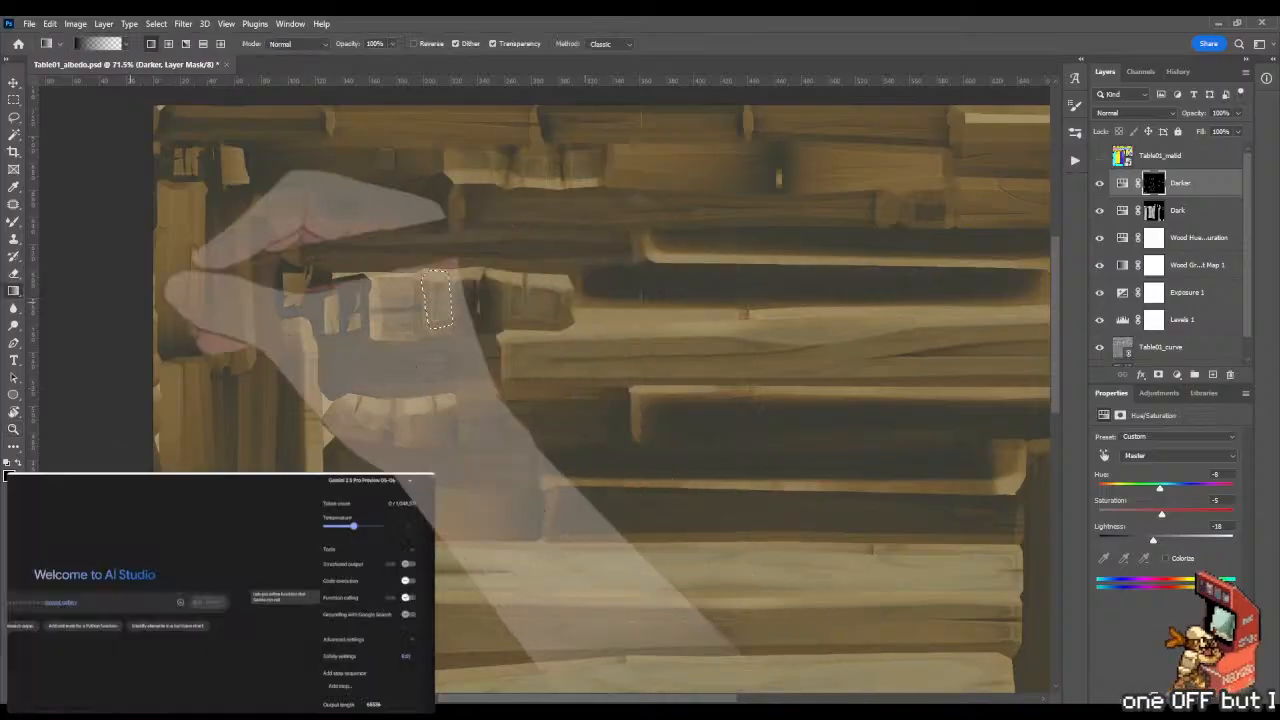
key(z)
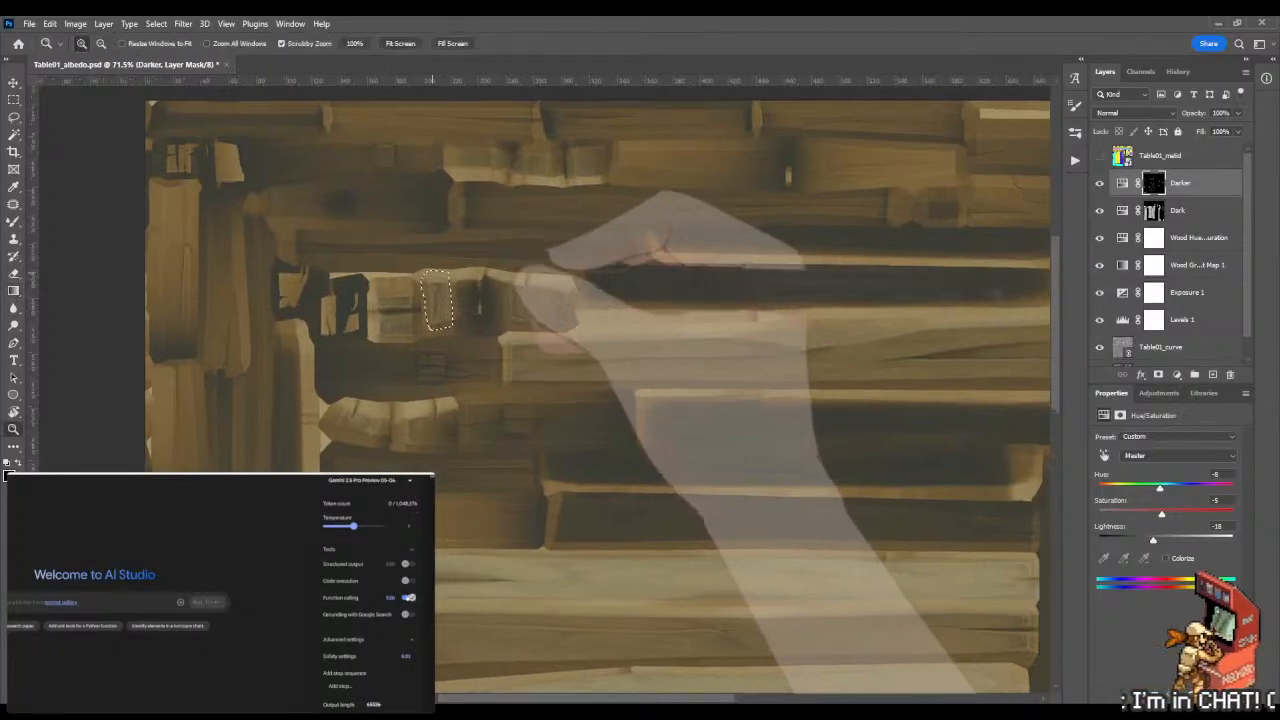
drag(440, 278, 494, 279)
key(g)
drag(187, 218, 515, 357)
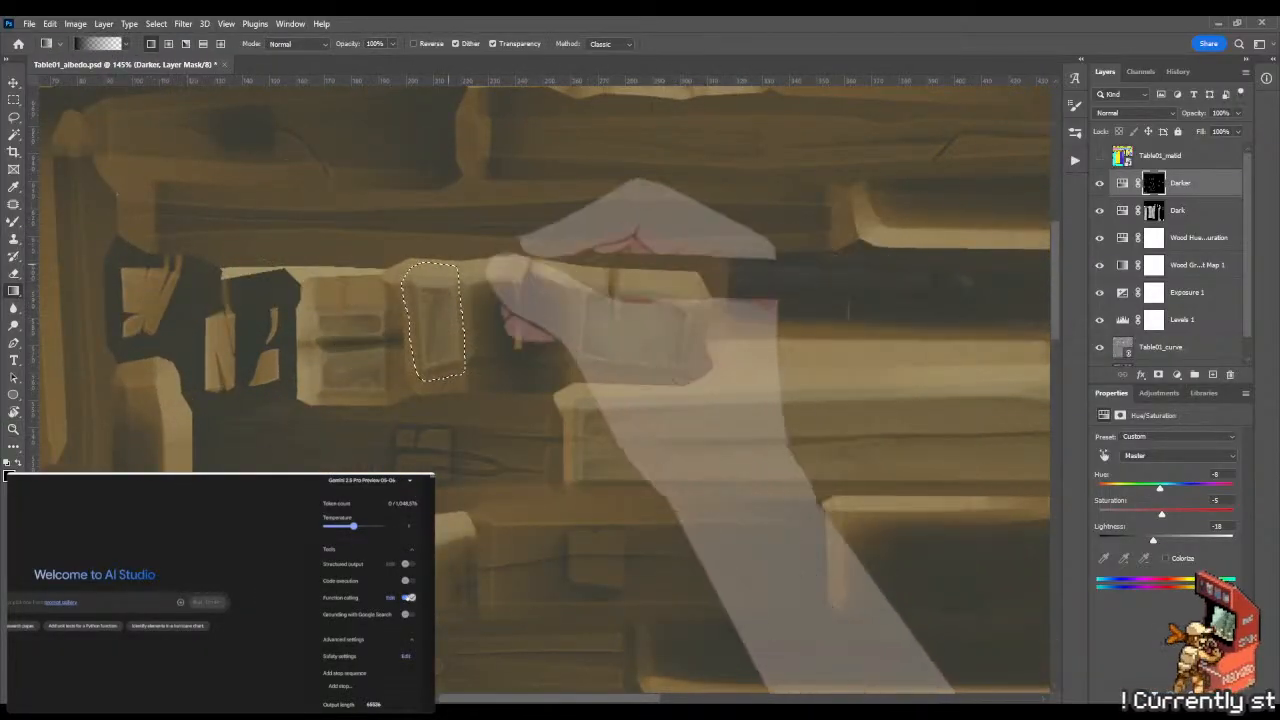
drag(252, 144, 466, 322)
key(m)
key(ctrl+d)
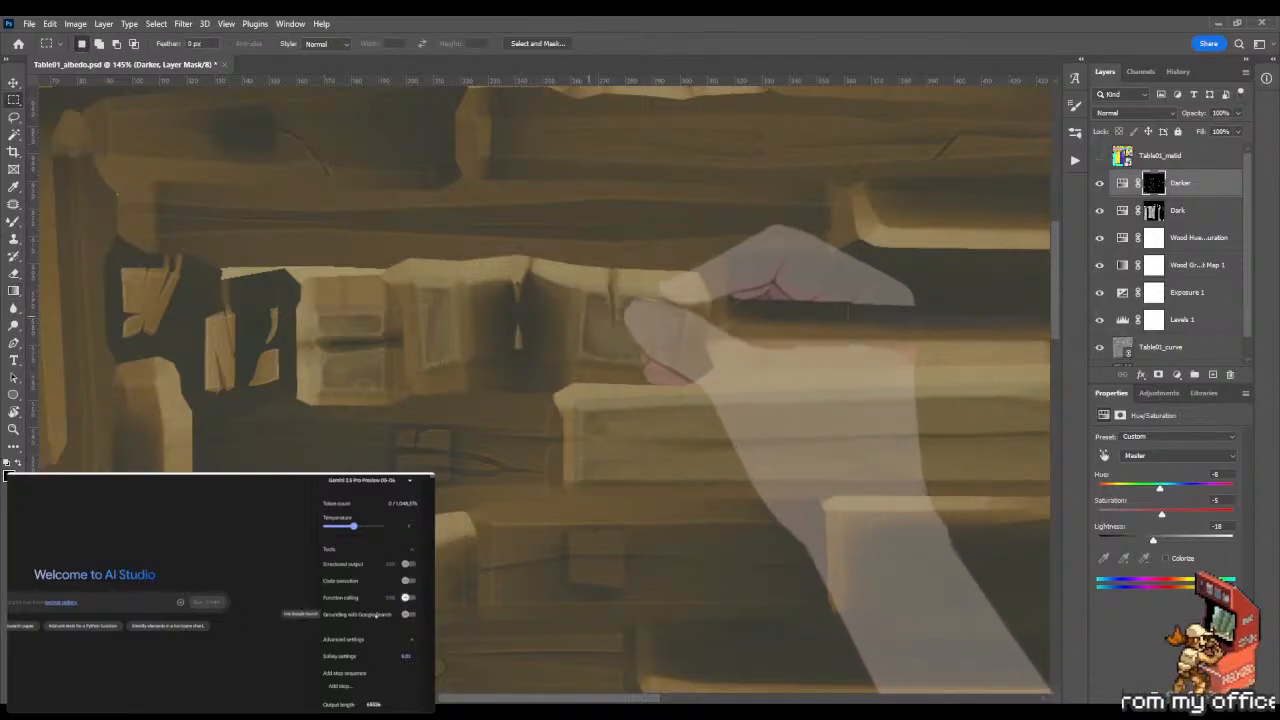
Lasso around the second plank end's shaded face, lighten its darkening with a black-to-transparent gradient on the Darker mask, and deselect.
key(l)
mouse_move(583, 272)
mouse_down()
mouse_move(570, 320)
mouse_move(714, 350)
mouse_move(675, 258)
mouse_move(585, 271)
mouse_up()
key(g)
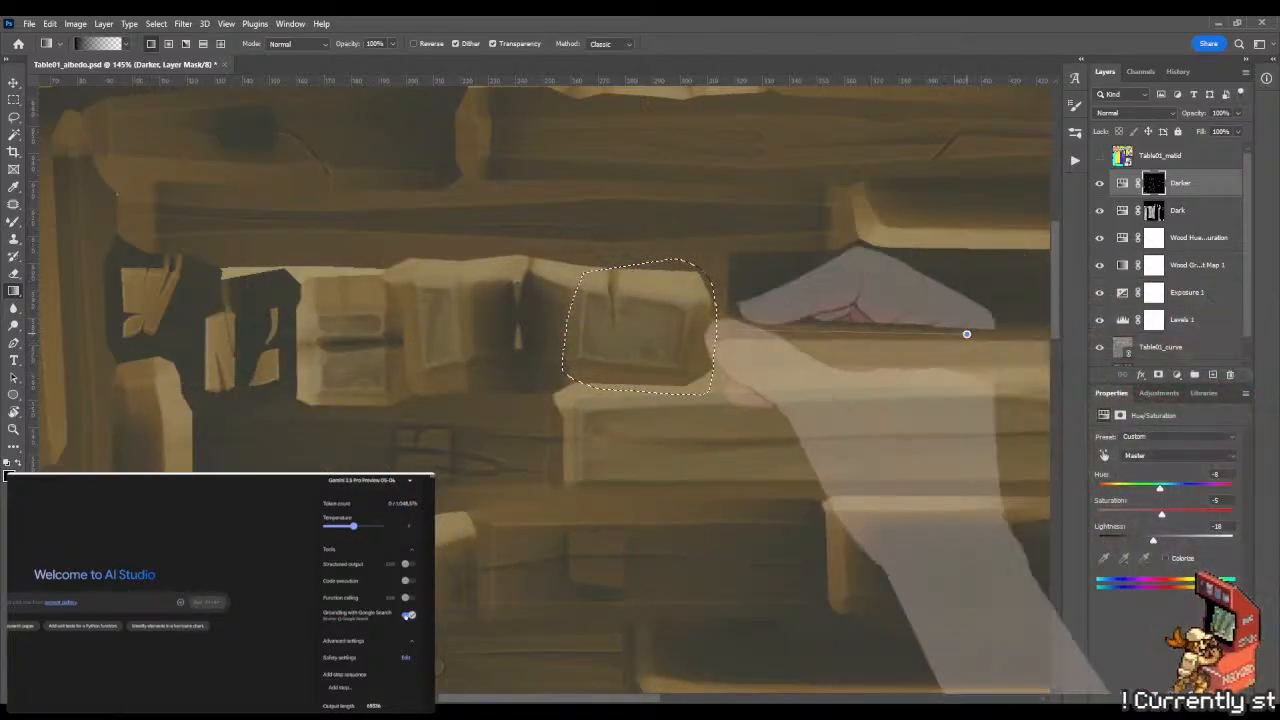
key(m)
key(ctrl+d)
Save the albedo texture, switch to Marmoset Toolbag to check the plank ends on the table model, and return to Photoshop.
key(z)
drag(850, 348, 779, 387)
key(ctrl+s)
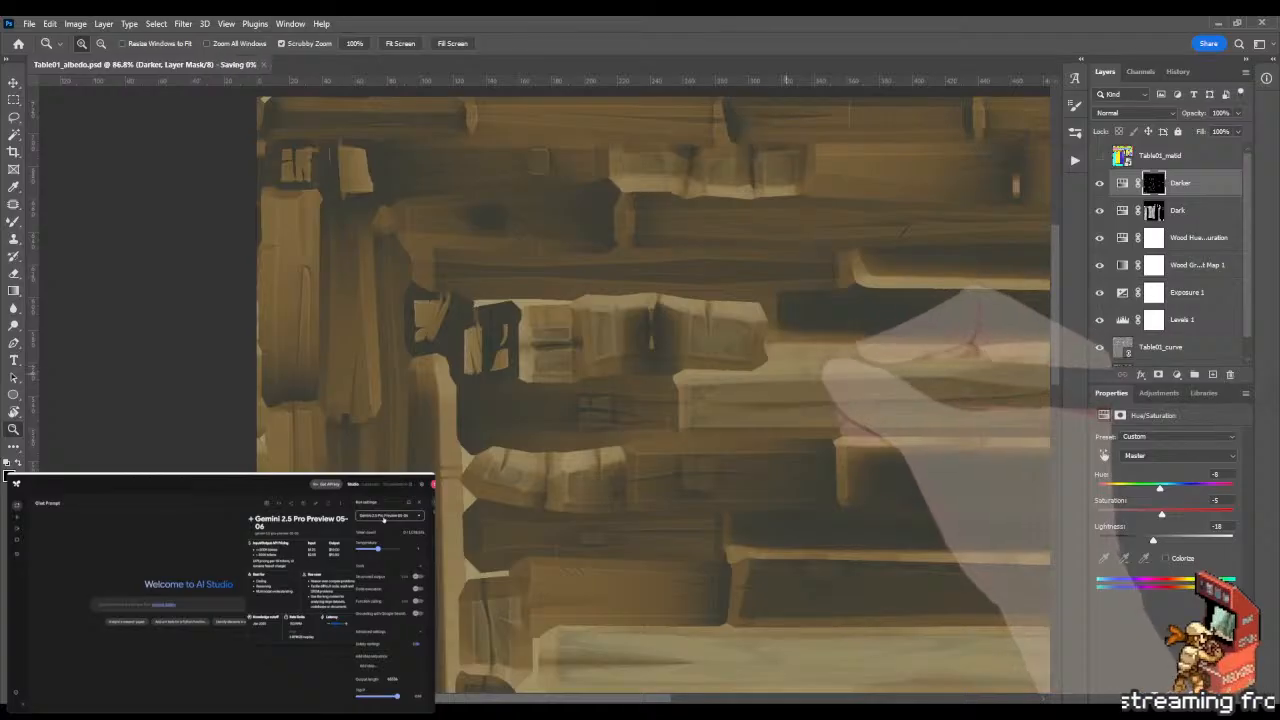
key(alt+Tab)
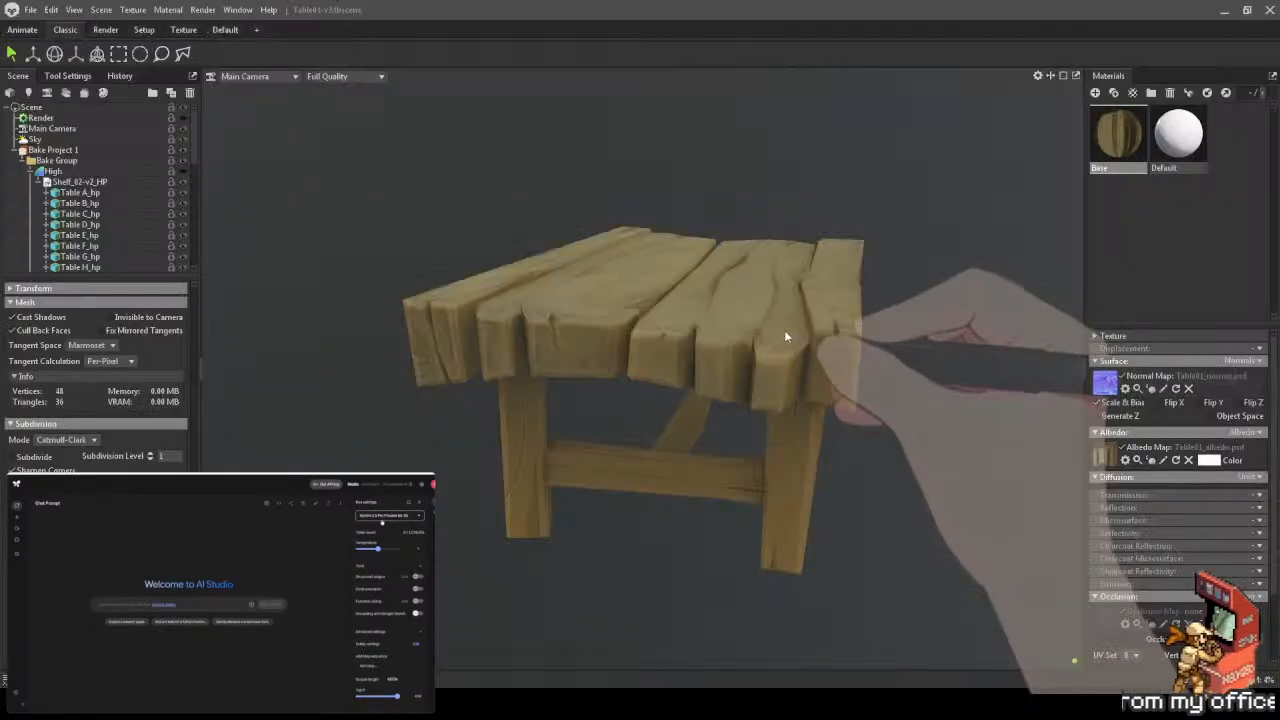
drag(785, 306, 783, 352)
key(alt+Tab)
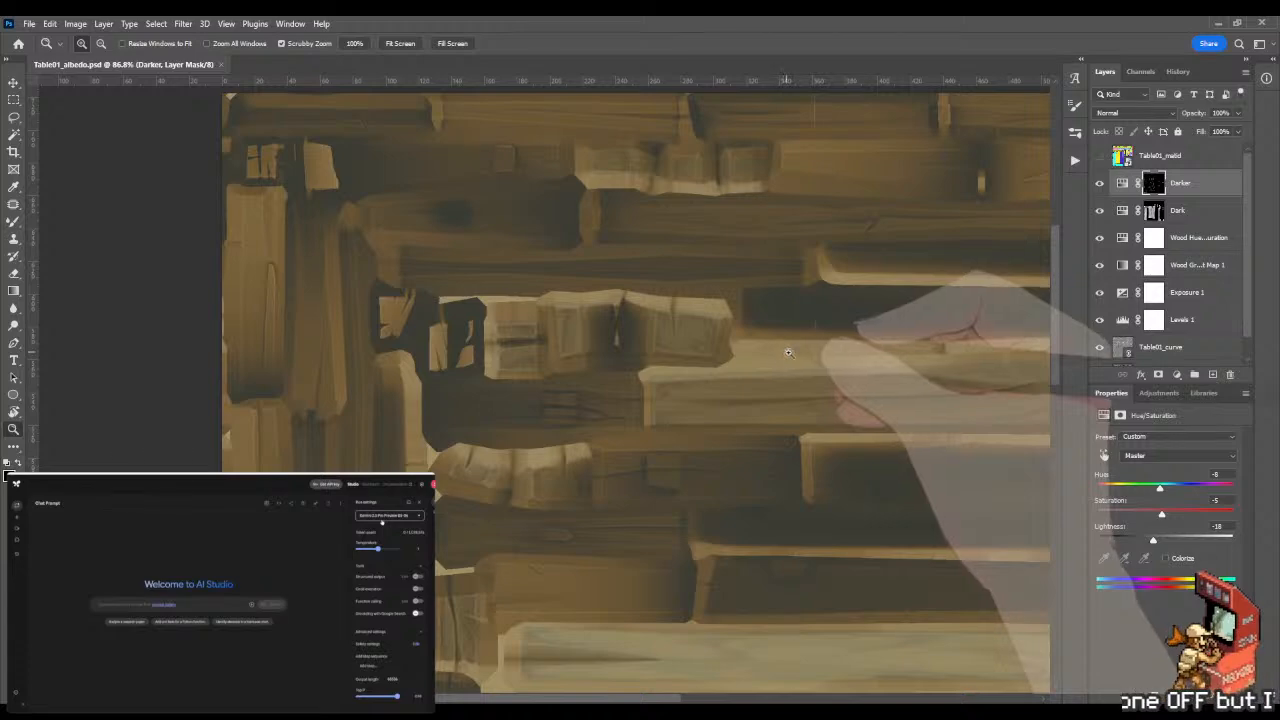
key(alt+Tab)
key(alt+Tab)
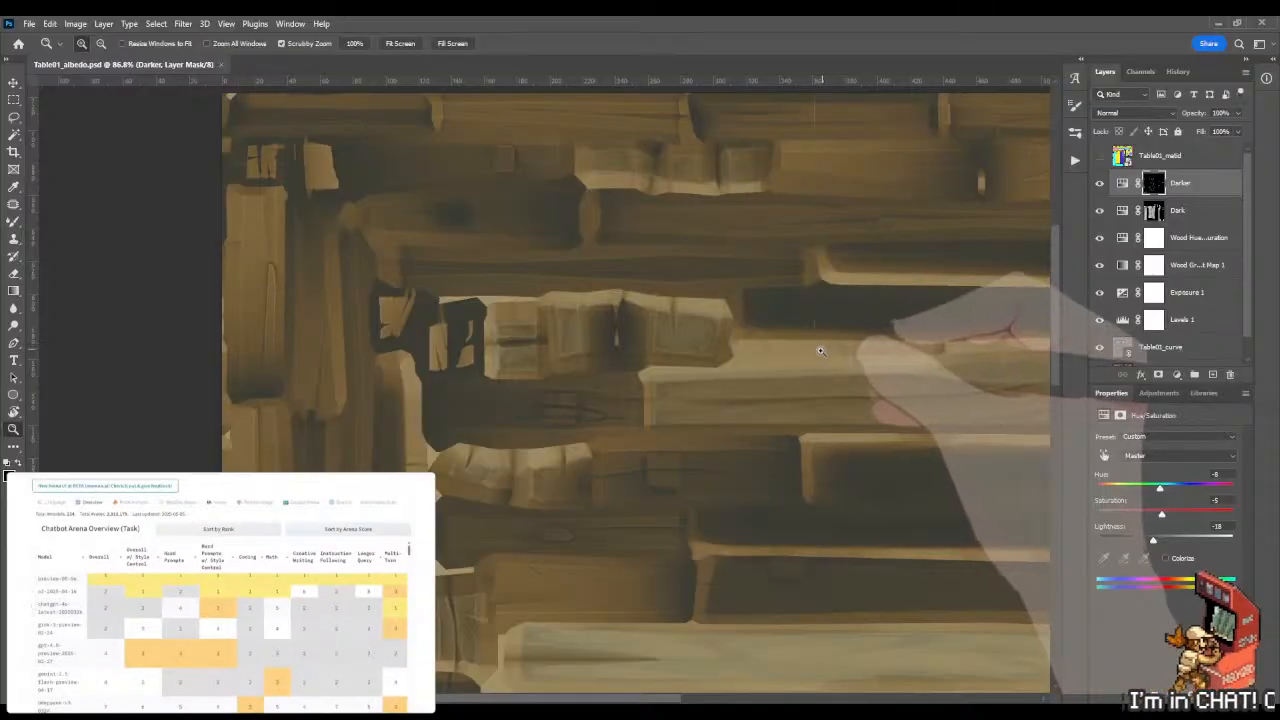
Locate the next group of unshaded plank ends beside the light tabletop planks and turn the canvas view upside down.
drag(820, 350, 746, 337)
drag(950, 450, 761, 269)
drag(706, 339, 720, 323)
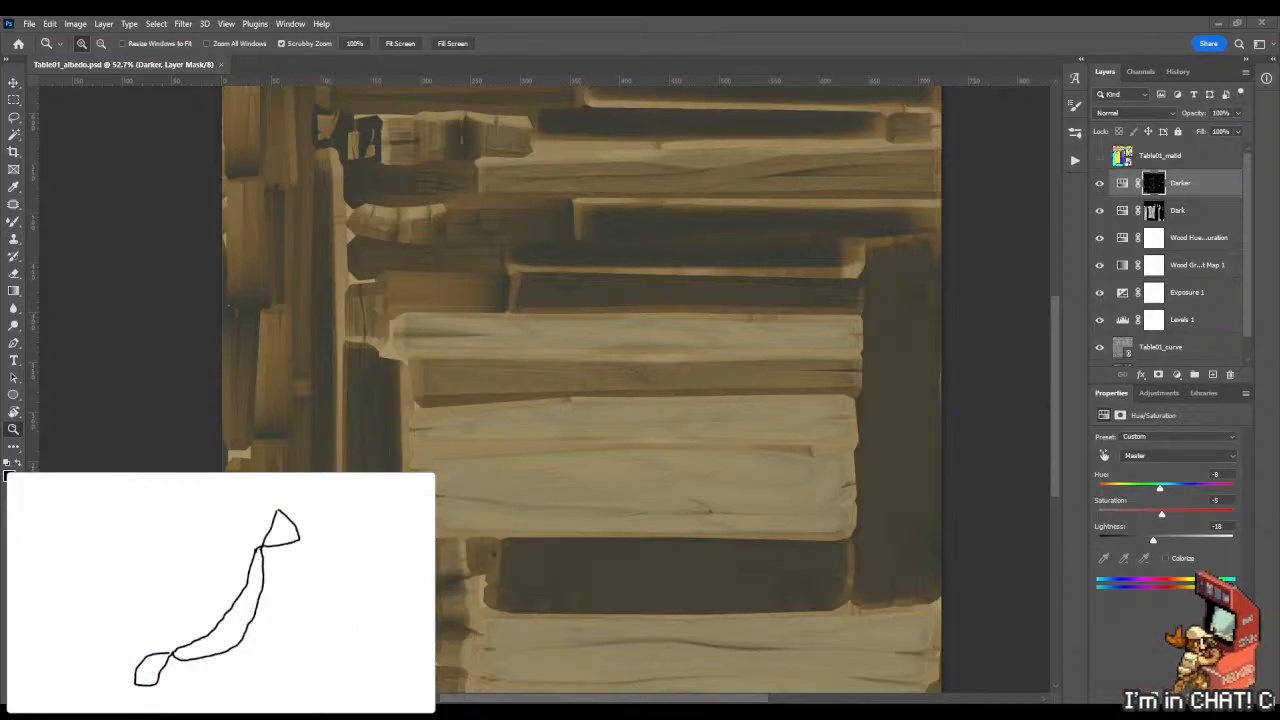
click(913, 418)
drag(477, 491, 580, 291)
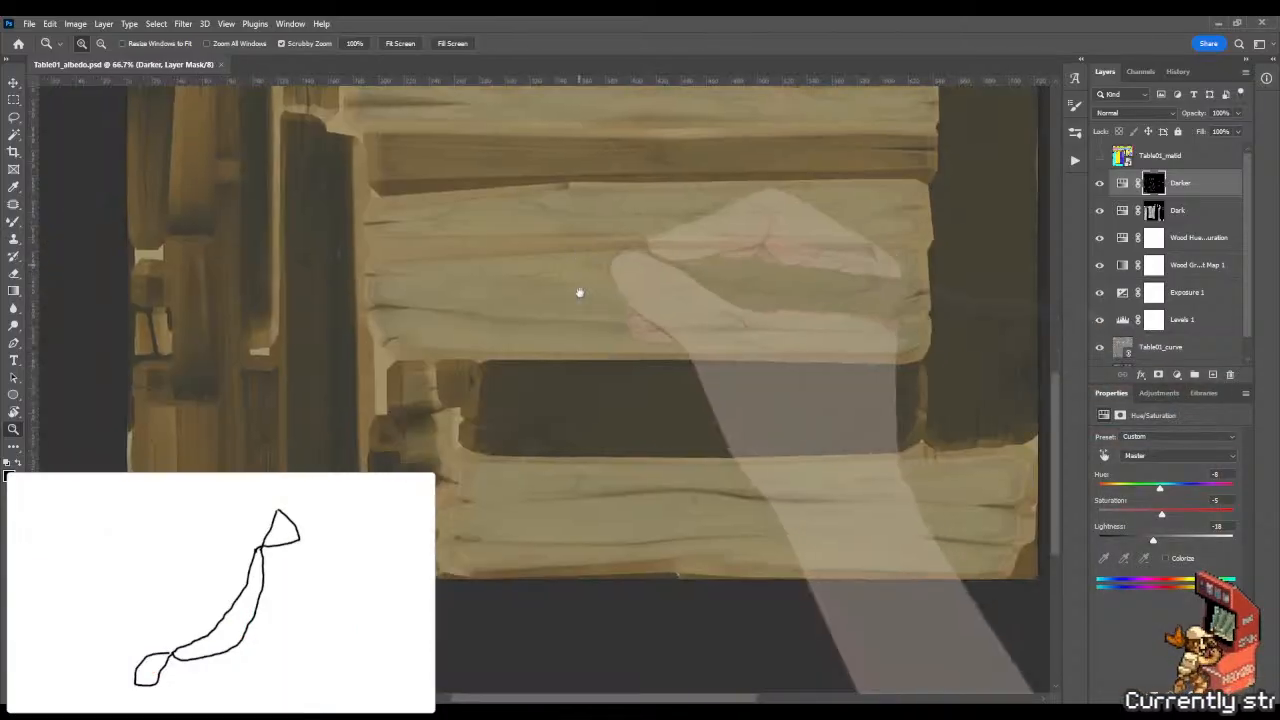
drag(566, 383, 537, 457)
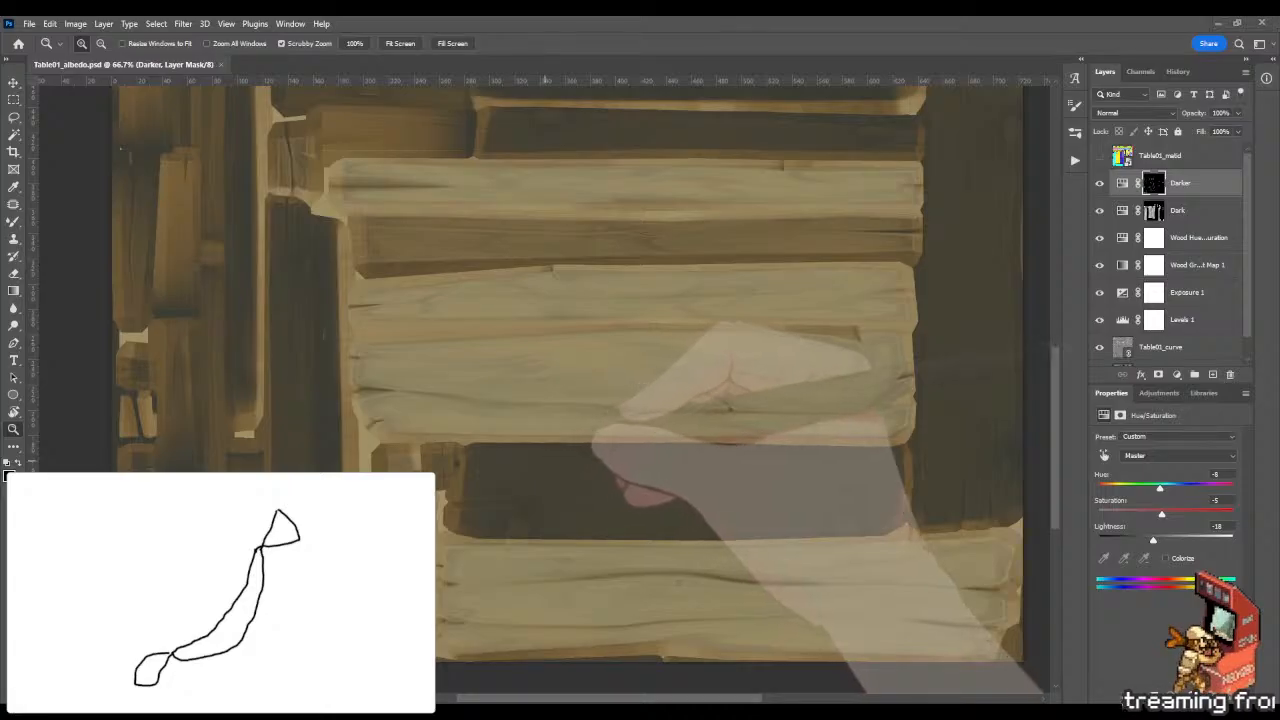
drag(418, 476, 569, 420)
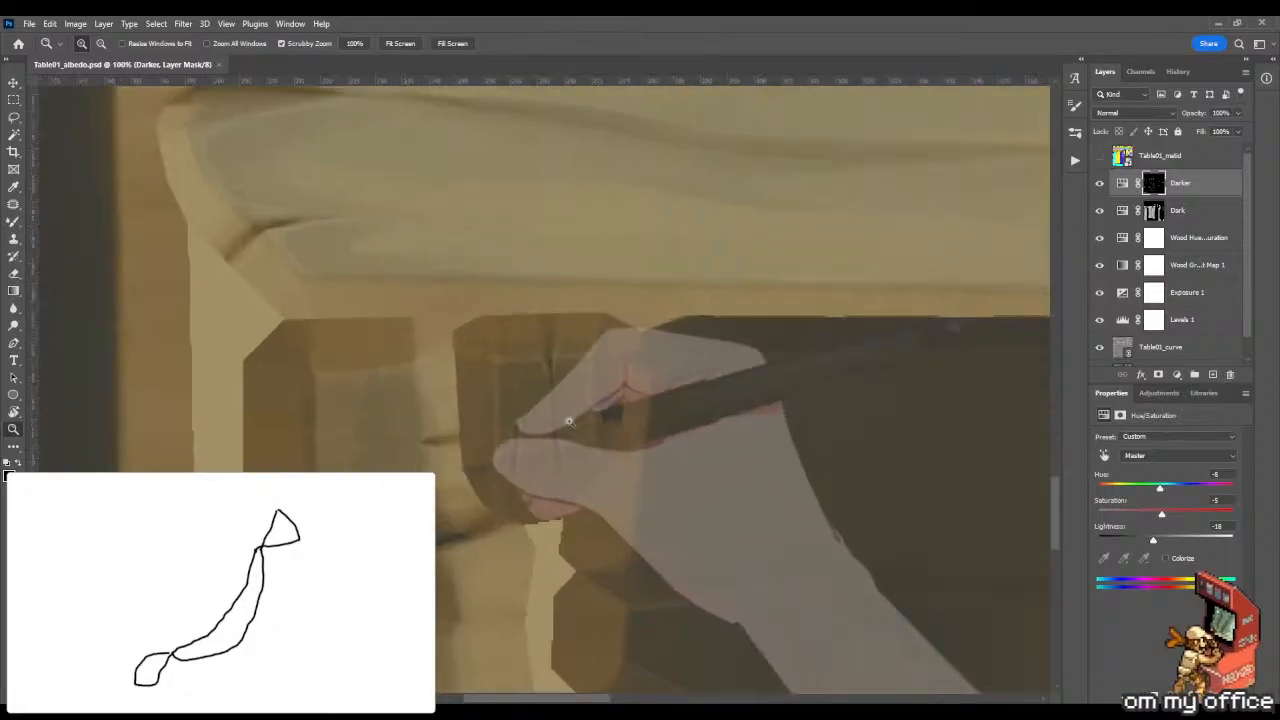
key(r)
drag(560, 500, 551, 241)
drag(646, 372, 446, 283)
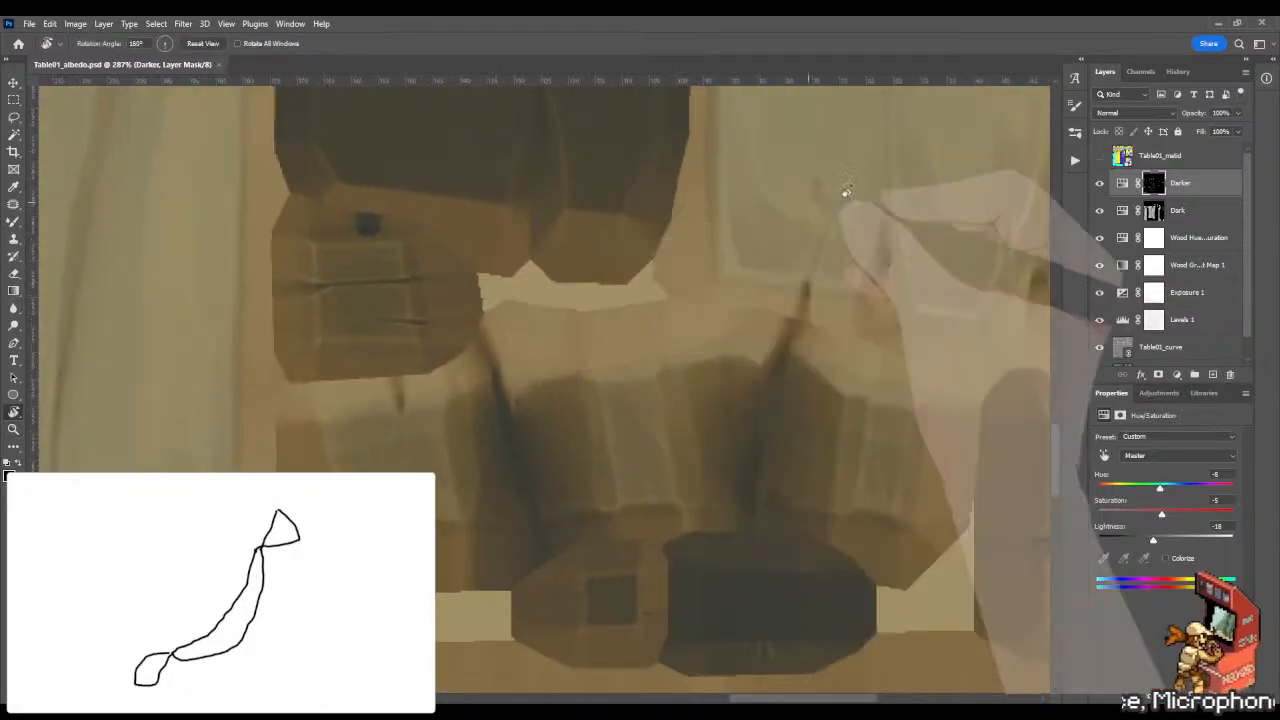
Lasso an arch-shaped patch around the crack in the first plank end of this group and fill it with white on the Darker mask.
click(1171, 213)
key(z)
drag(371, 455, 409, 445)
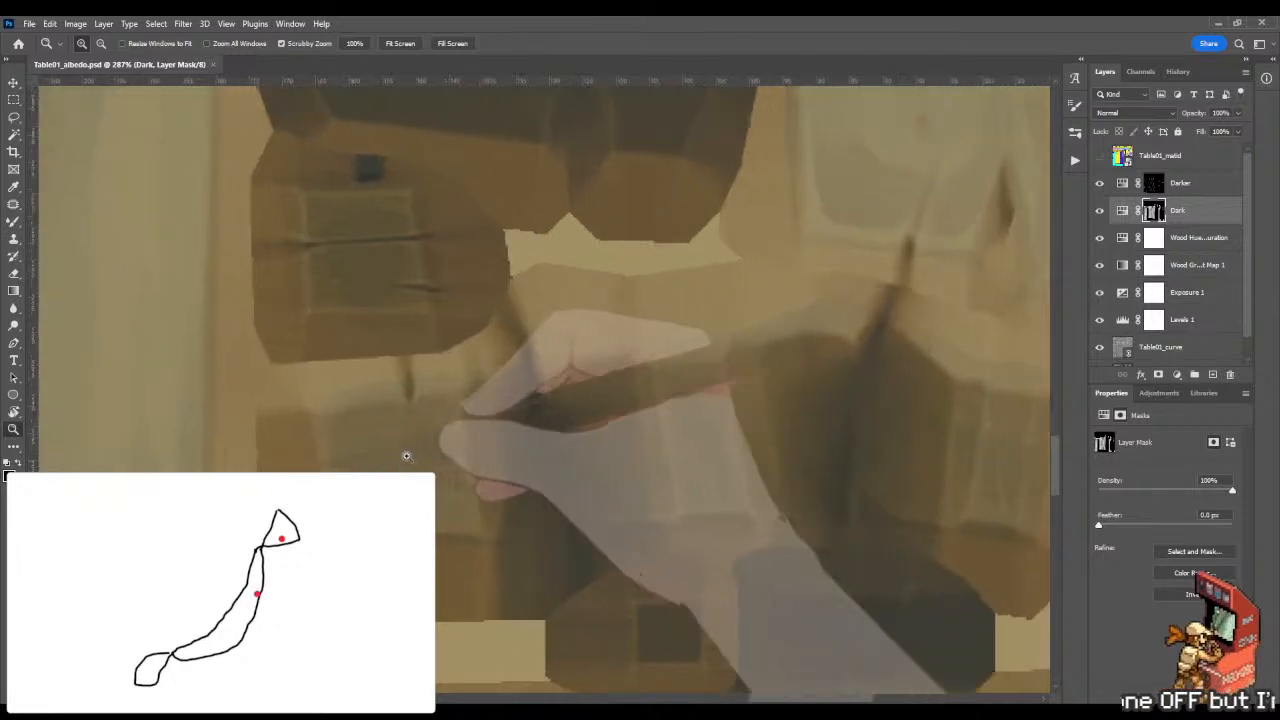
key(l)
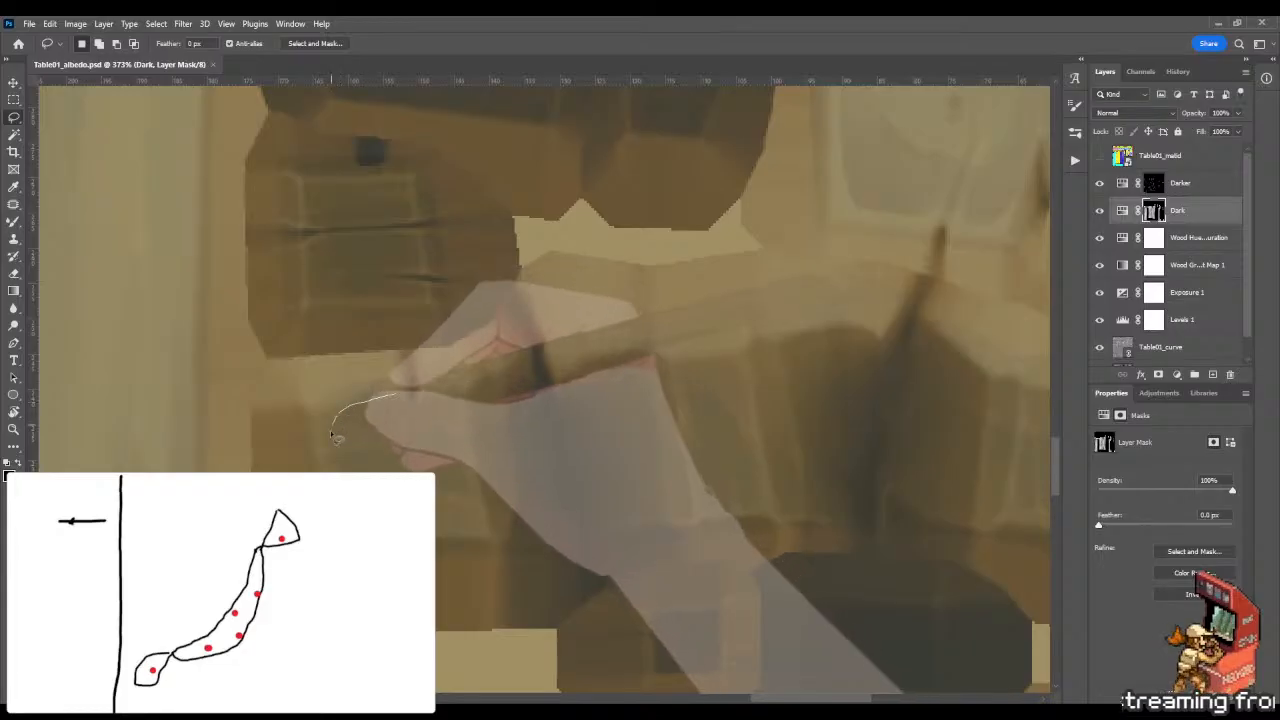
mouse_move(396, 396)
mouse_down()
mouse_move(330, 478)
mouse_move(370, 486)
mouse_move(382, 438)
mouse_up()
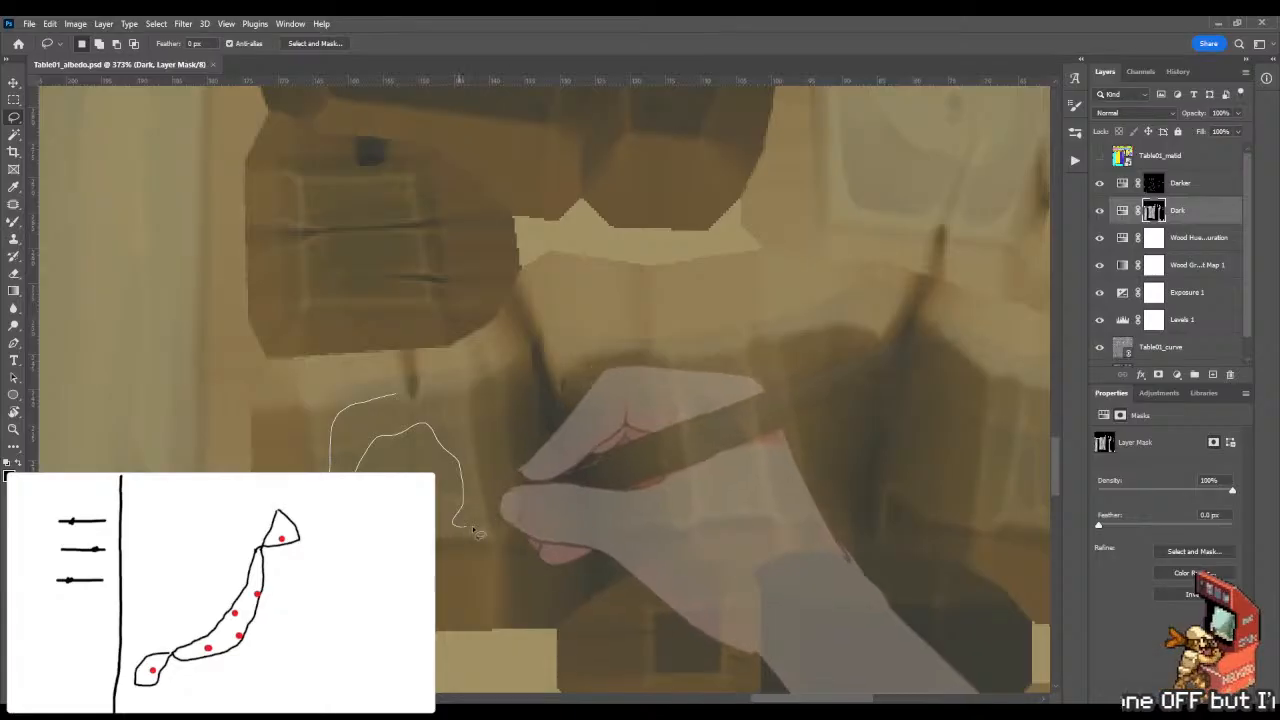
mouse_move(478, 535)
mouse_down()
mouse_move(463, 409)
mouse_move(446, 387)
mouse_move(398, 400)
mouse_up()
key(g)
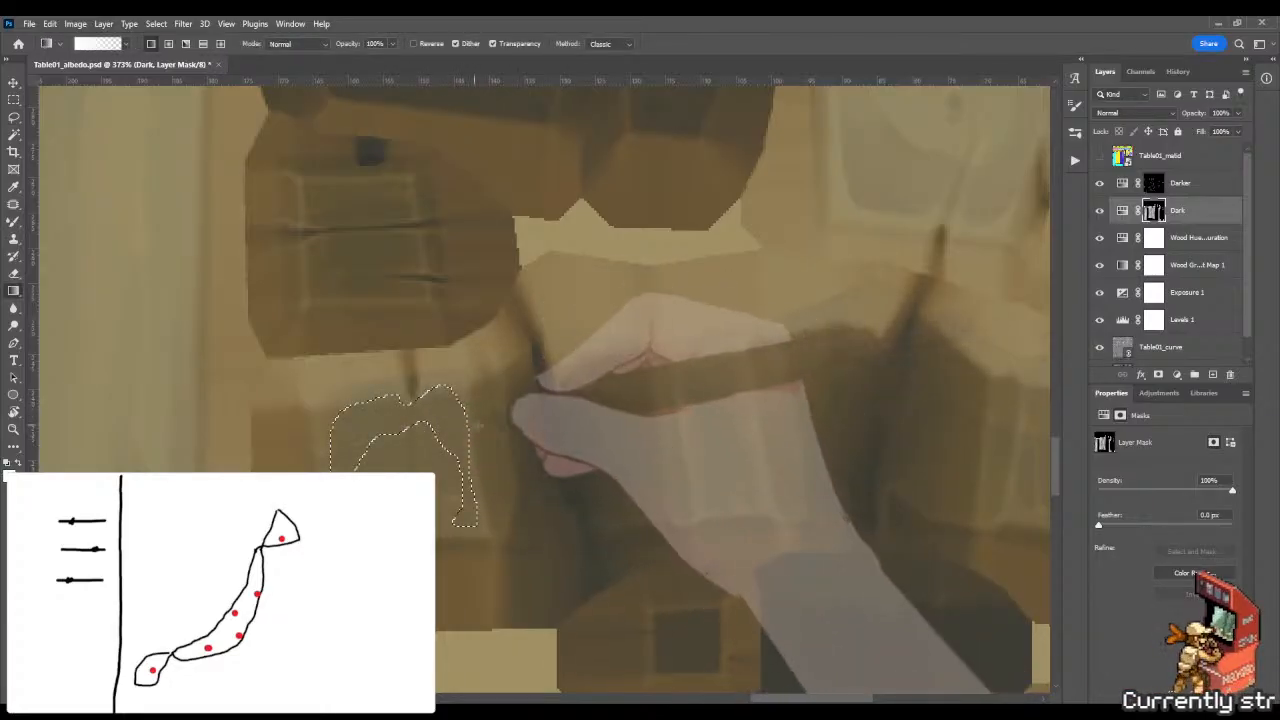
click(1153, 183)
key(alt+BackSpace)
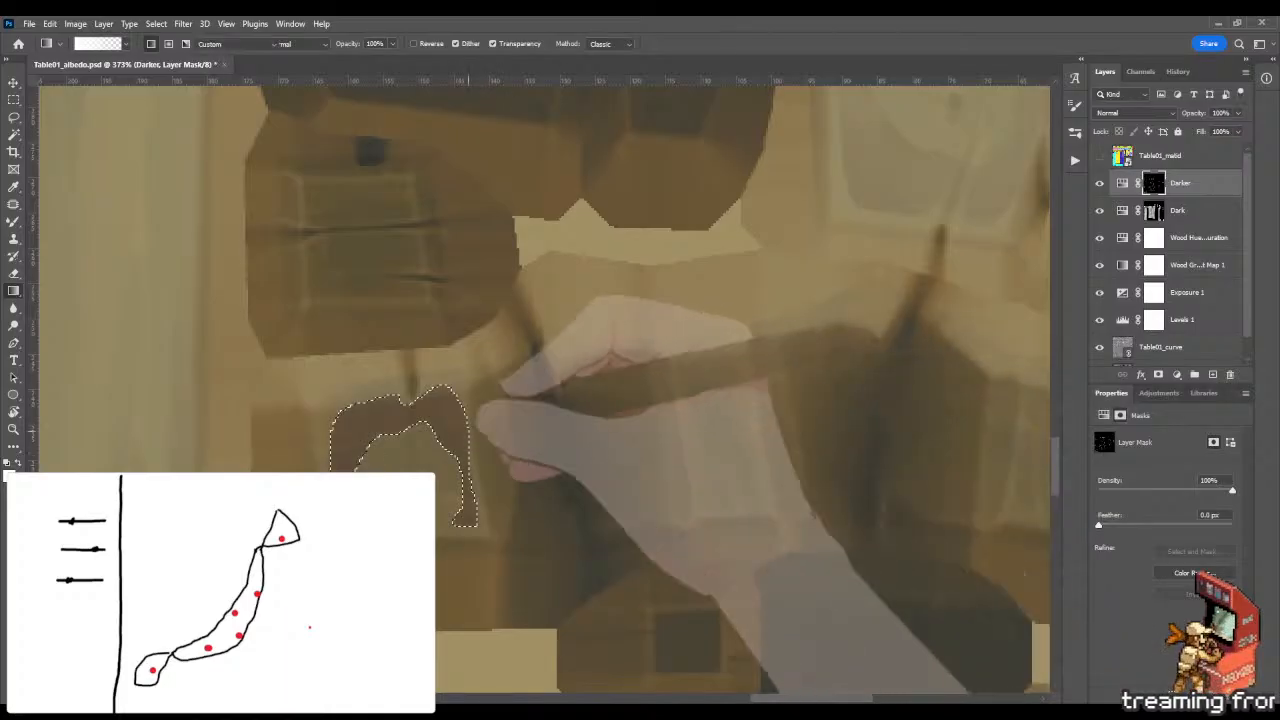
Fade the arch-shaped patch with black Brush strokes on the Darker mask, deselect it, and blend its edges with the Mixer Brush.
key(b)
key(shift+b)
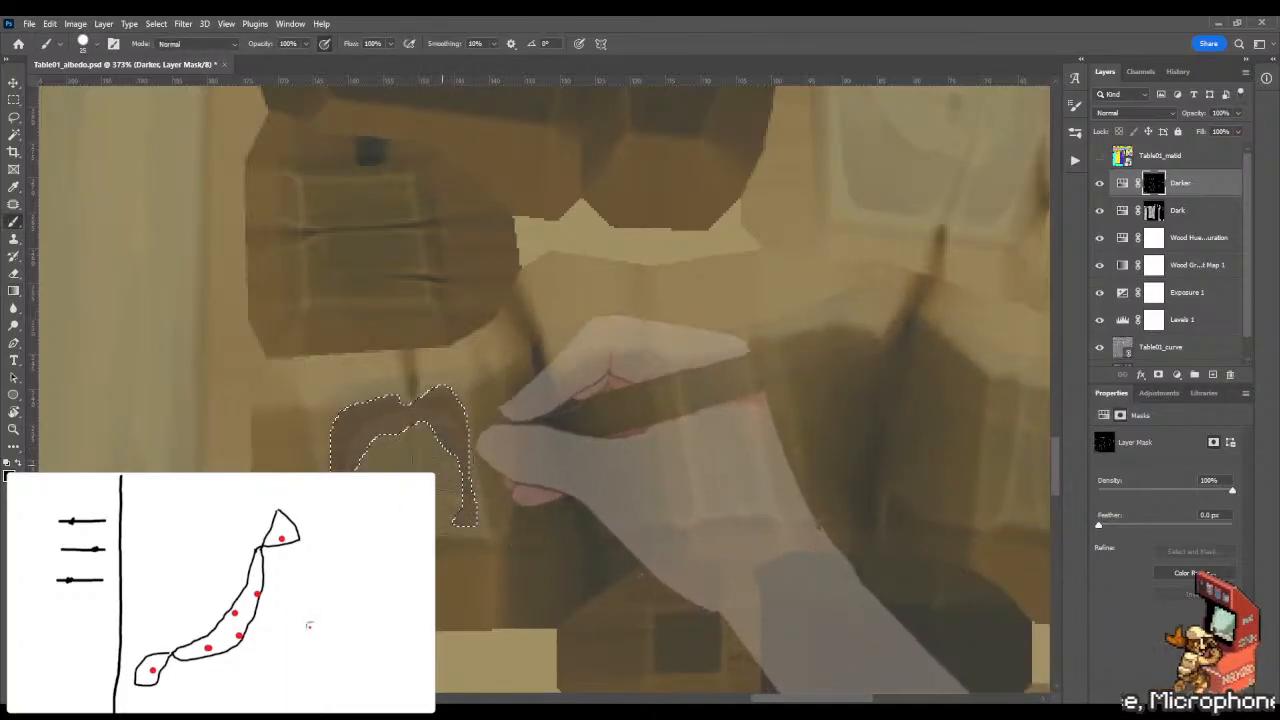
key(shift+b)
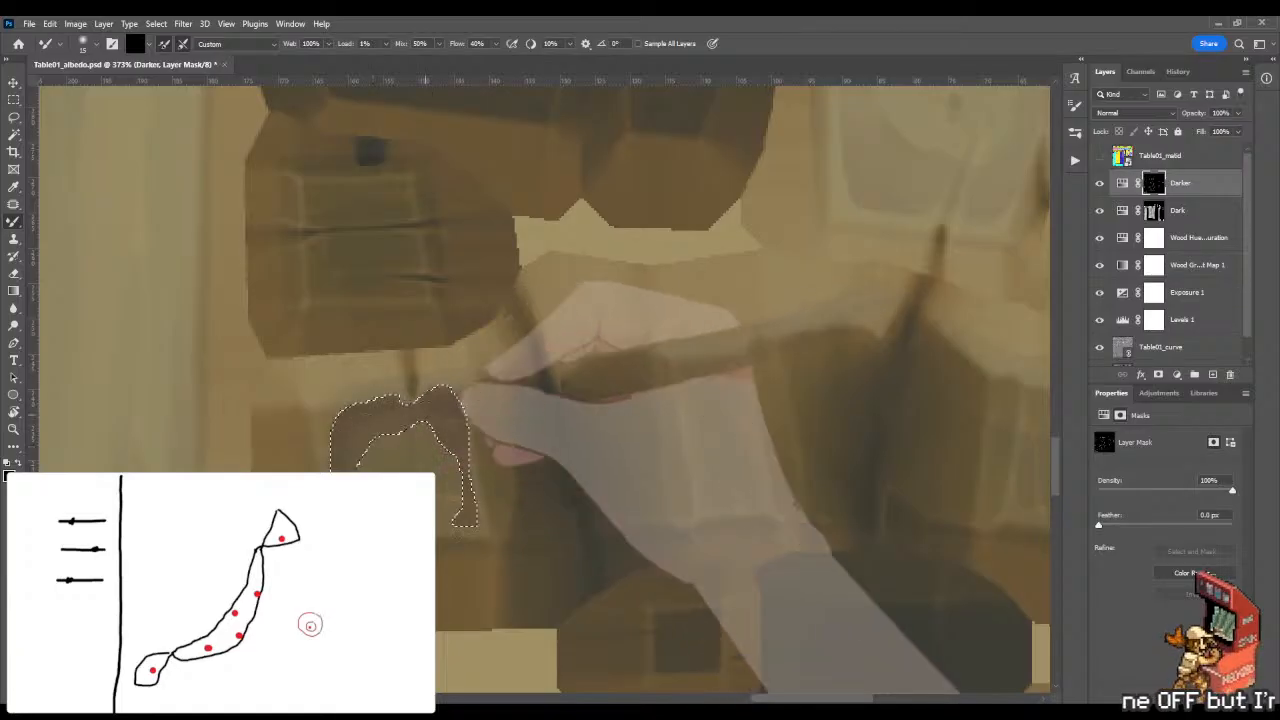
key(m)
click(457, 468)
key(b)
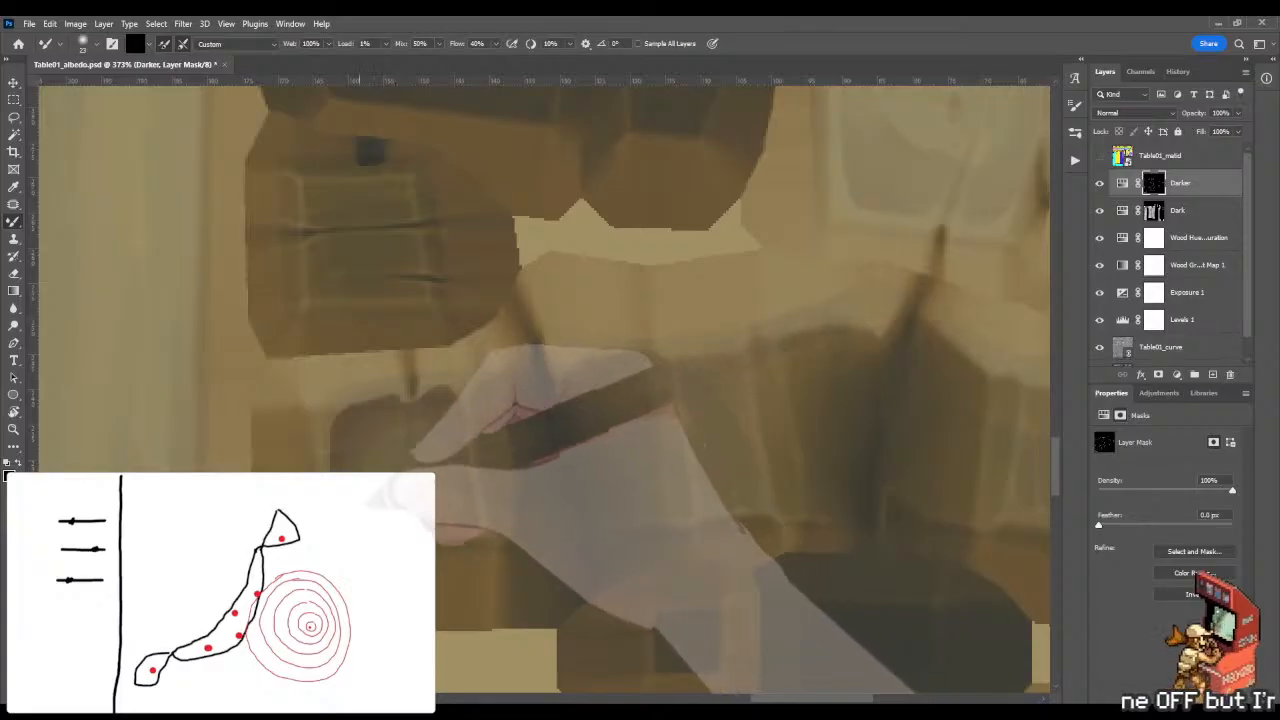
Select the first plank end with a rectangular marquee and lighten its darkening with a black-to-transparent gradient on the Darker mask.
key(m)
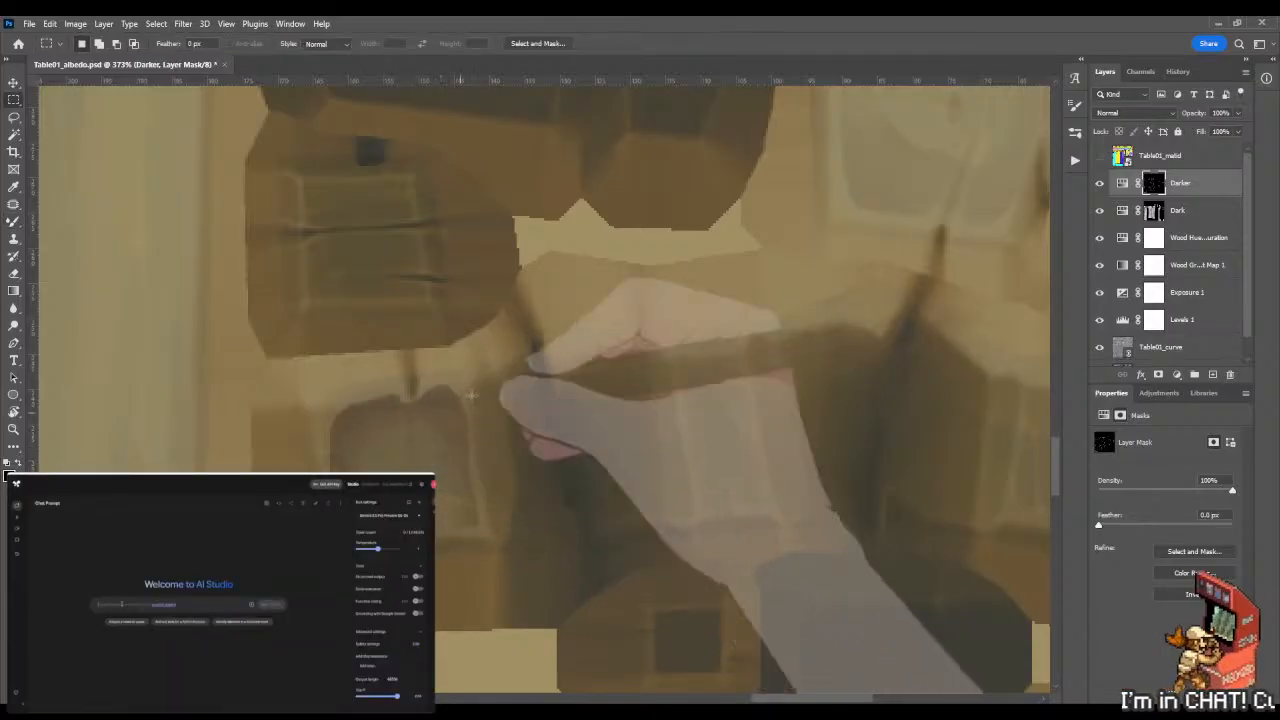
drag(505, 351, 298, 557)
key(z)
drag(654, 346, 530, 376)
key(g)
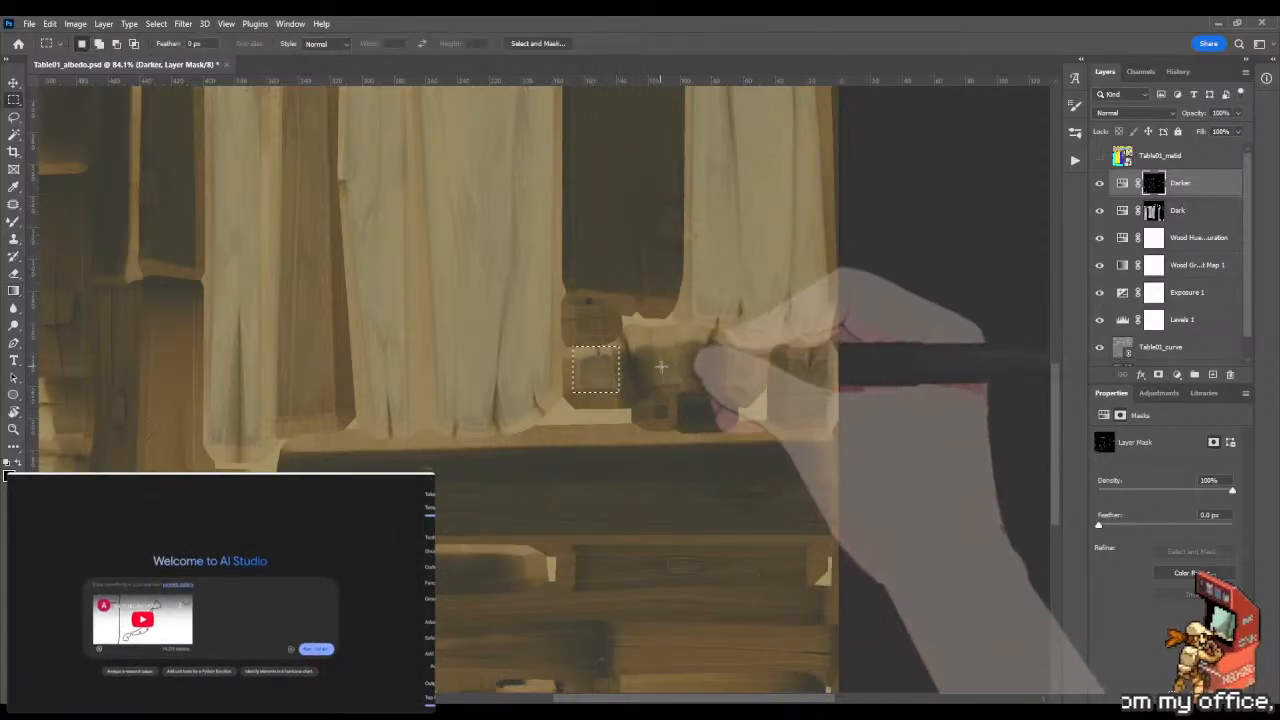
Lasso a wedge-shaped patch on the middle plank end's face, trim its upper edge, and fill it with white on the Darker mask.
key(z)
drag(694, 349, 723, 351)
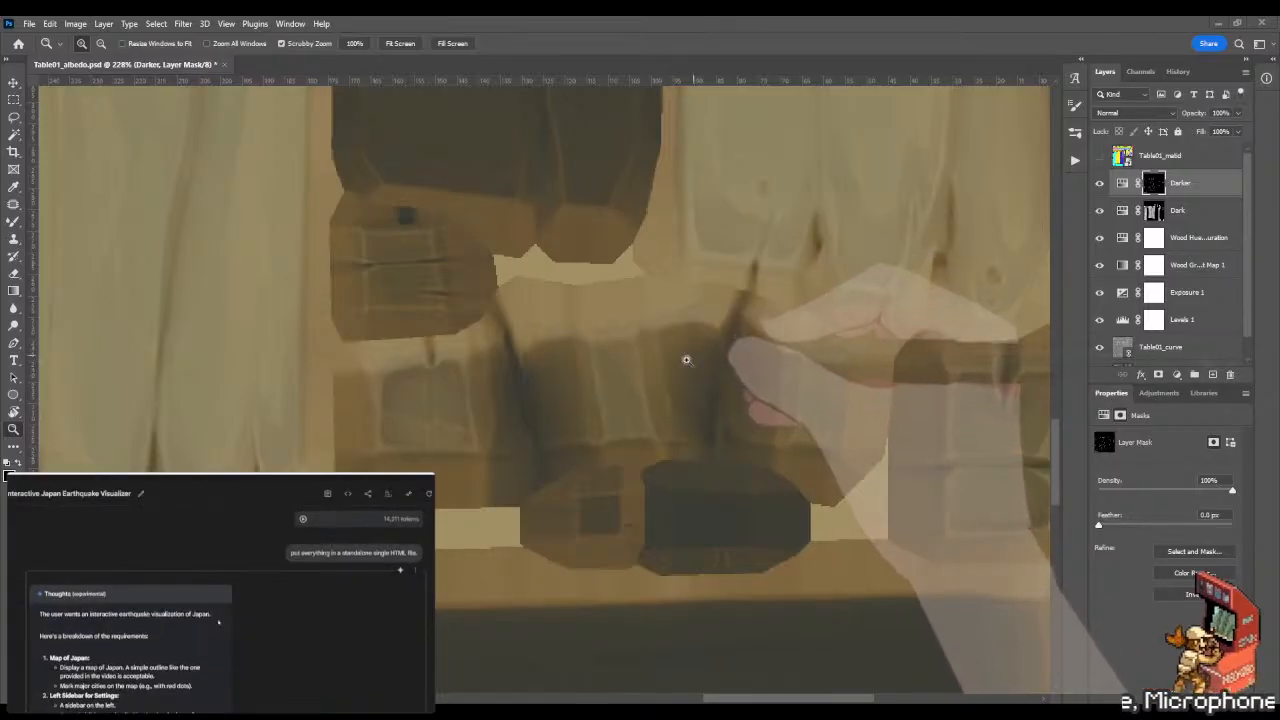
mouse_move(672, 360)
mouse_down()
mouse_move(686, 369)
mouse_move(711, 334)
mouse_up()
key(l)
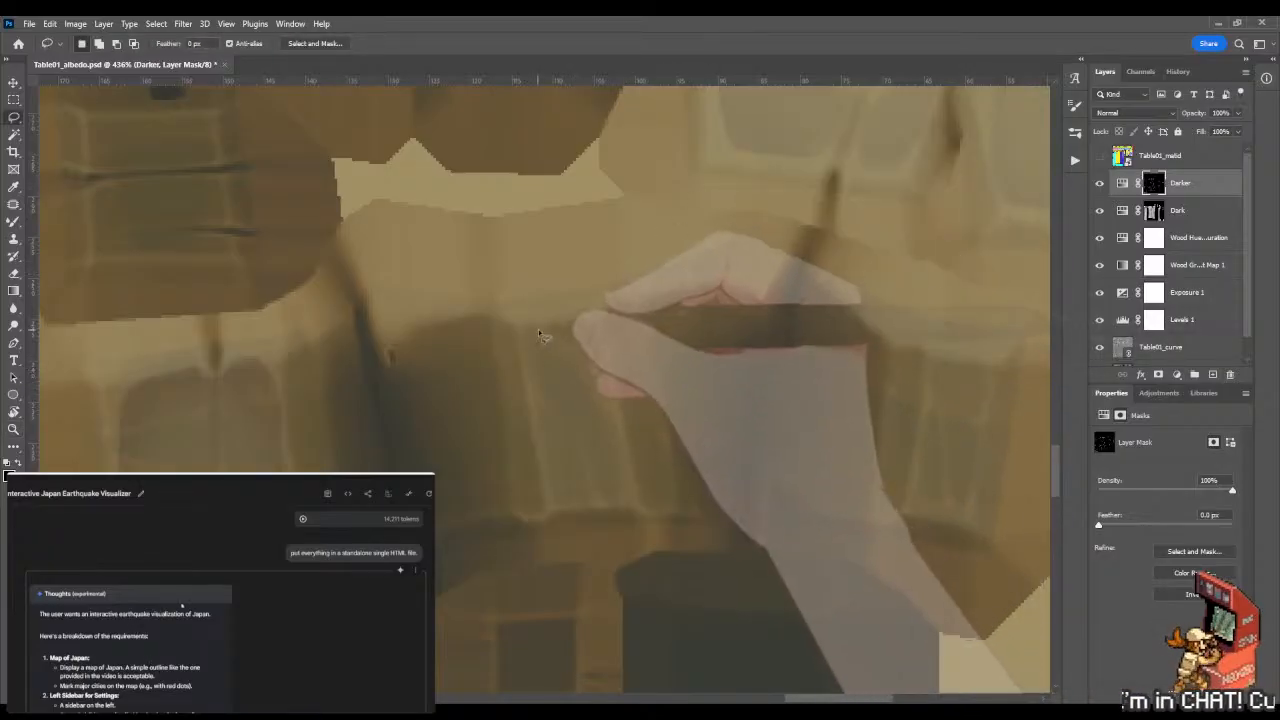
mouse_move(543, 324)
mouse_down()
mouse_move(532, 385)
mouse_move(545, 475)
mouse_move(590, 508)
mouse_move(622, 494)
mouse_up()
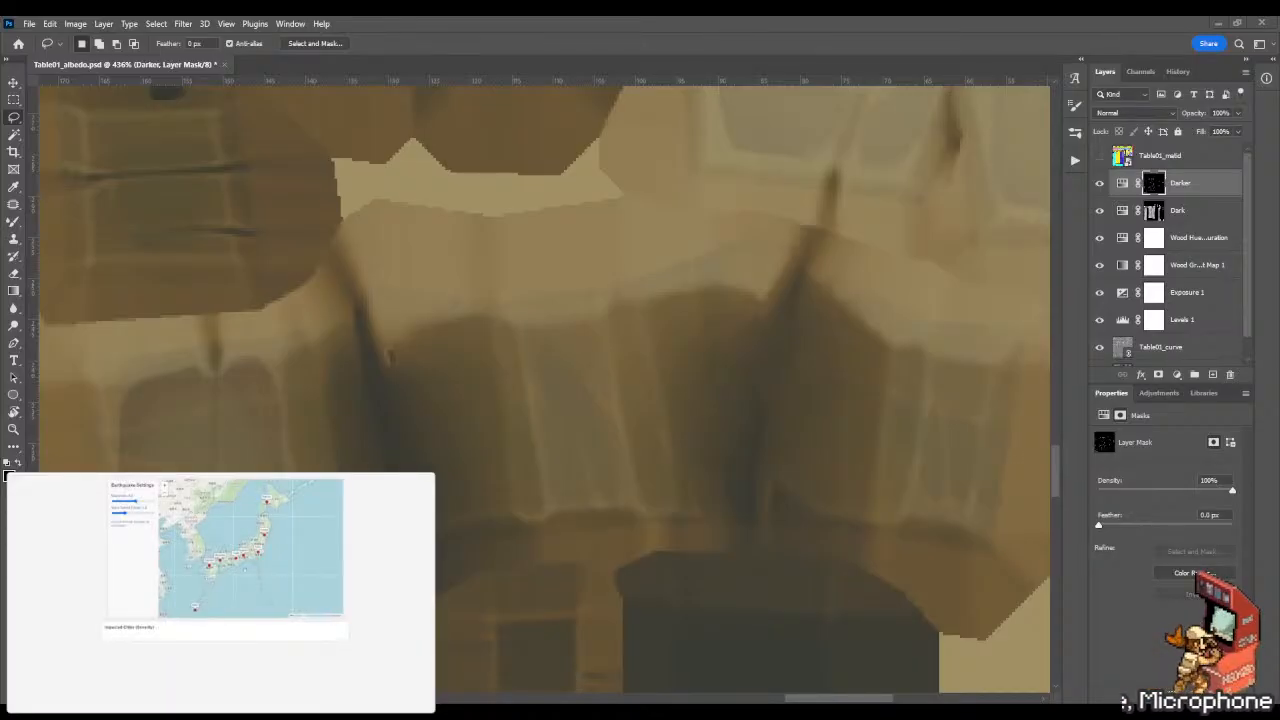
drag(618, 499, 545, 328)
drag(870, 322, 771, 330)
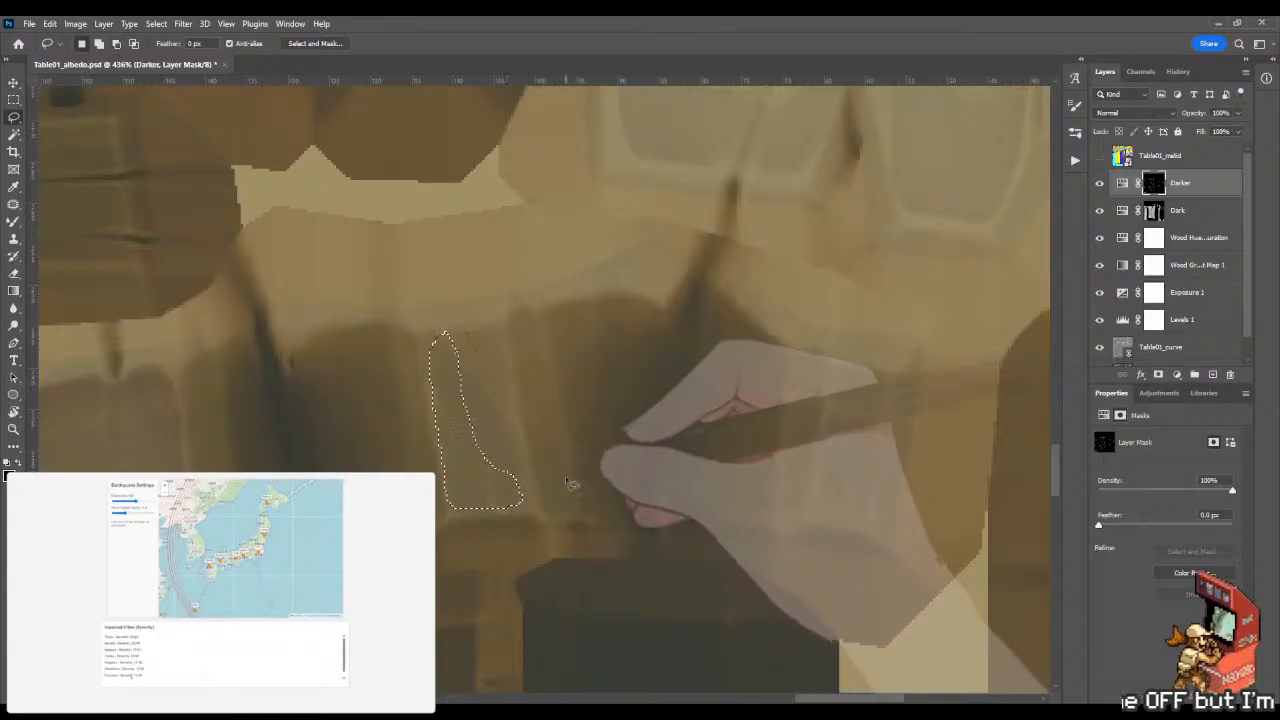
mouse_move(427, 292)
mouse_down()
mouse_move(530, 471)
mouse_move(534, 391)
mouse_up()
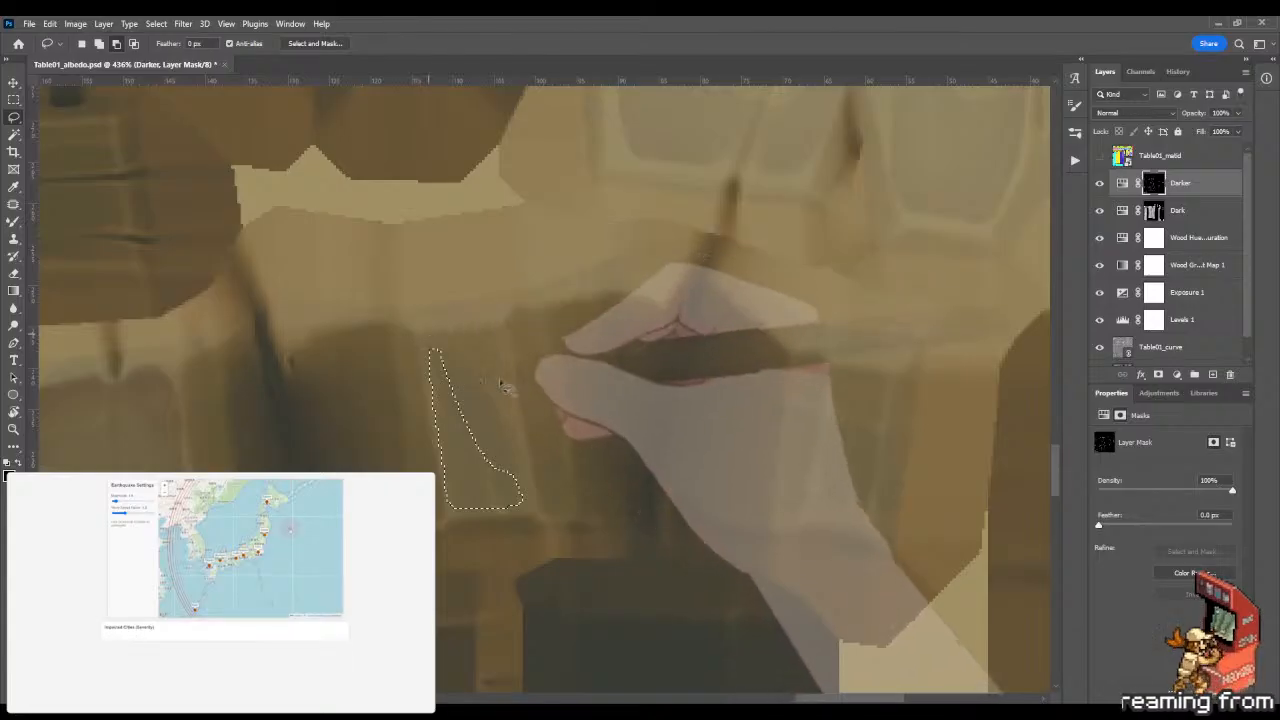
Fade the wedge-shaped patch with black Brush strokes, deselect it, and blend its edges with a smaller Mixer Brush.
key(b)
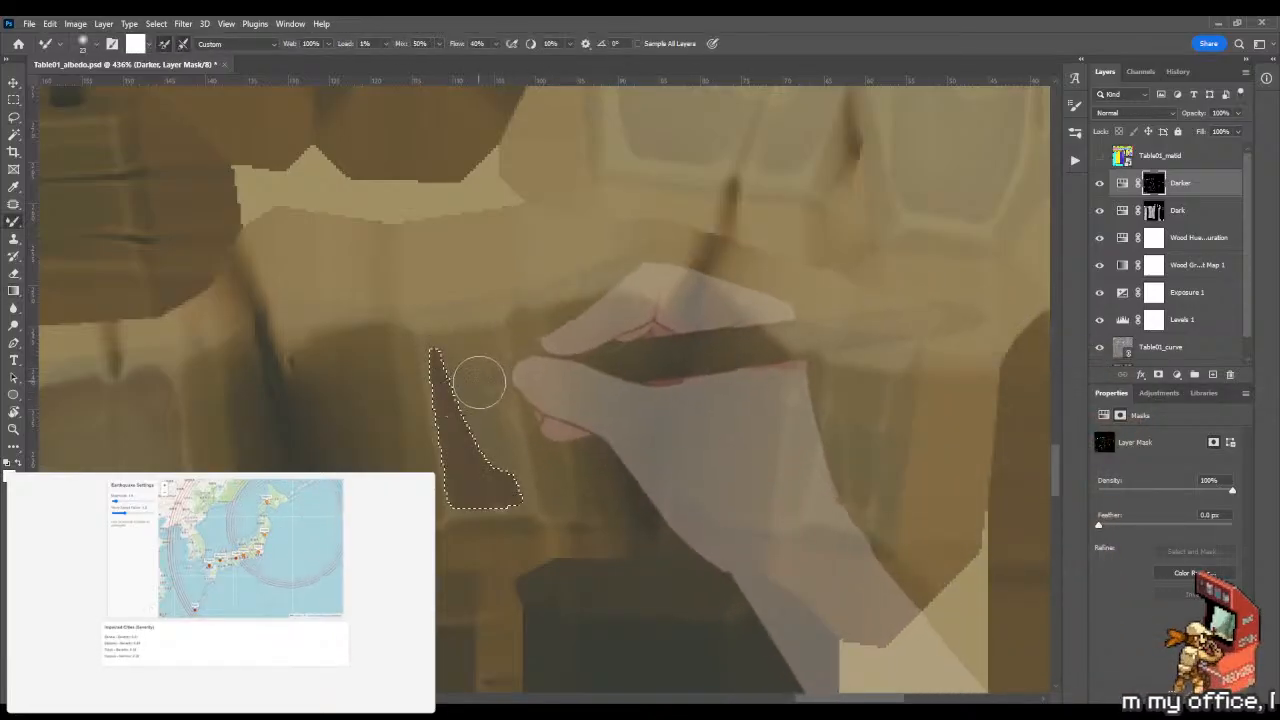
key(shift+b)
key(x)
drag(466, 380, 494, 451)
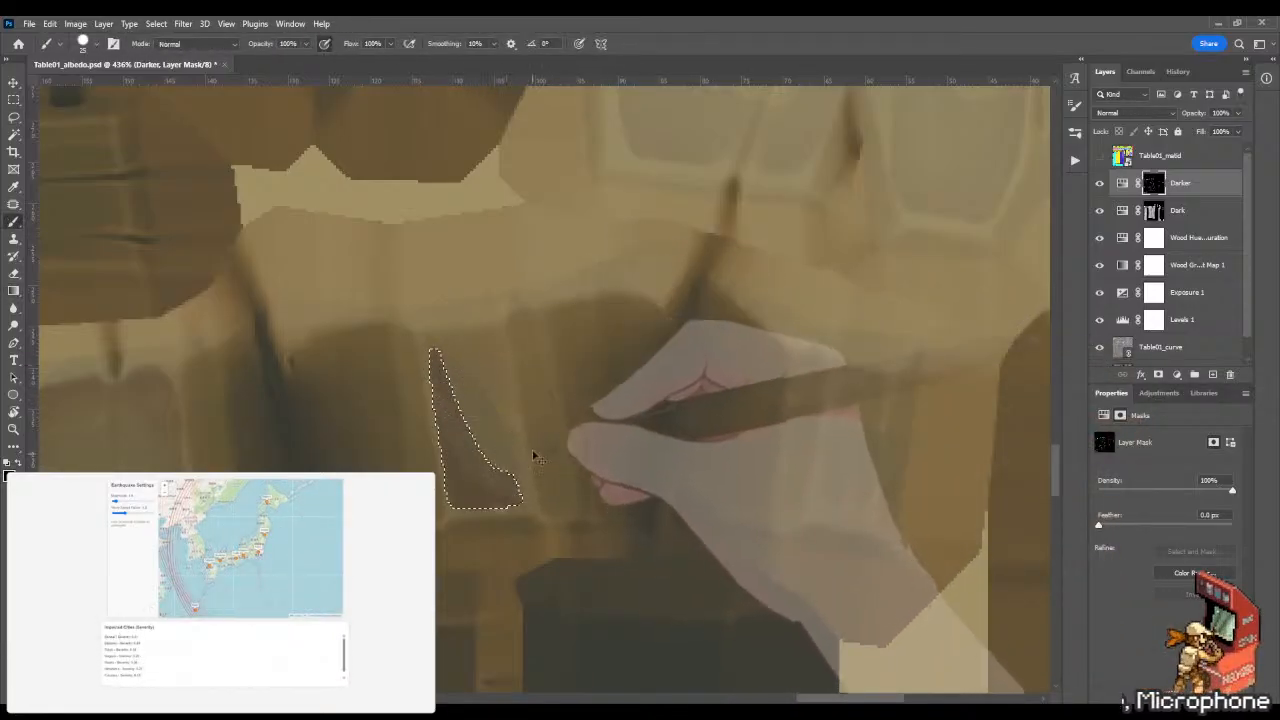
key(ctrl+d)
key(m)
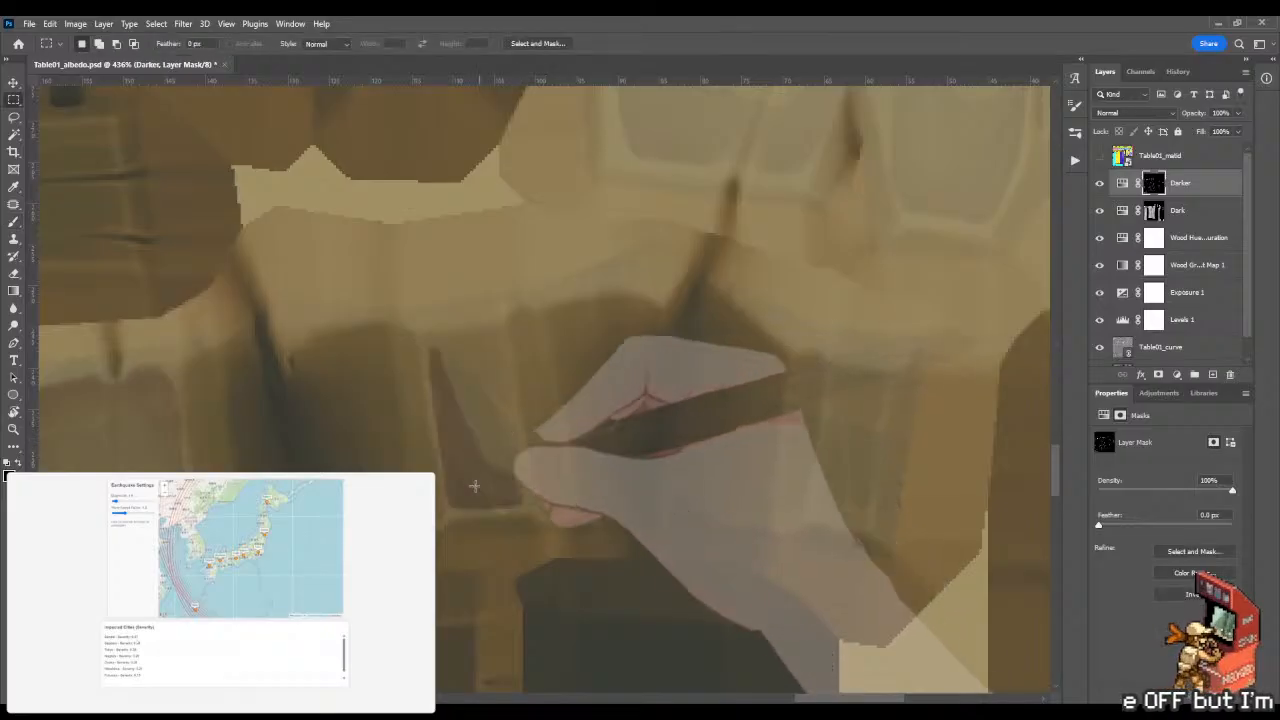
key(b)
key(shift+b)
alt+right_click(443, 480)
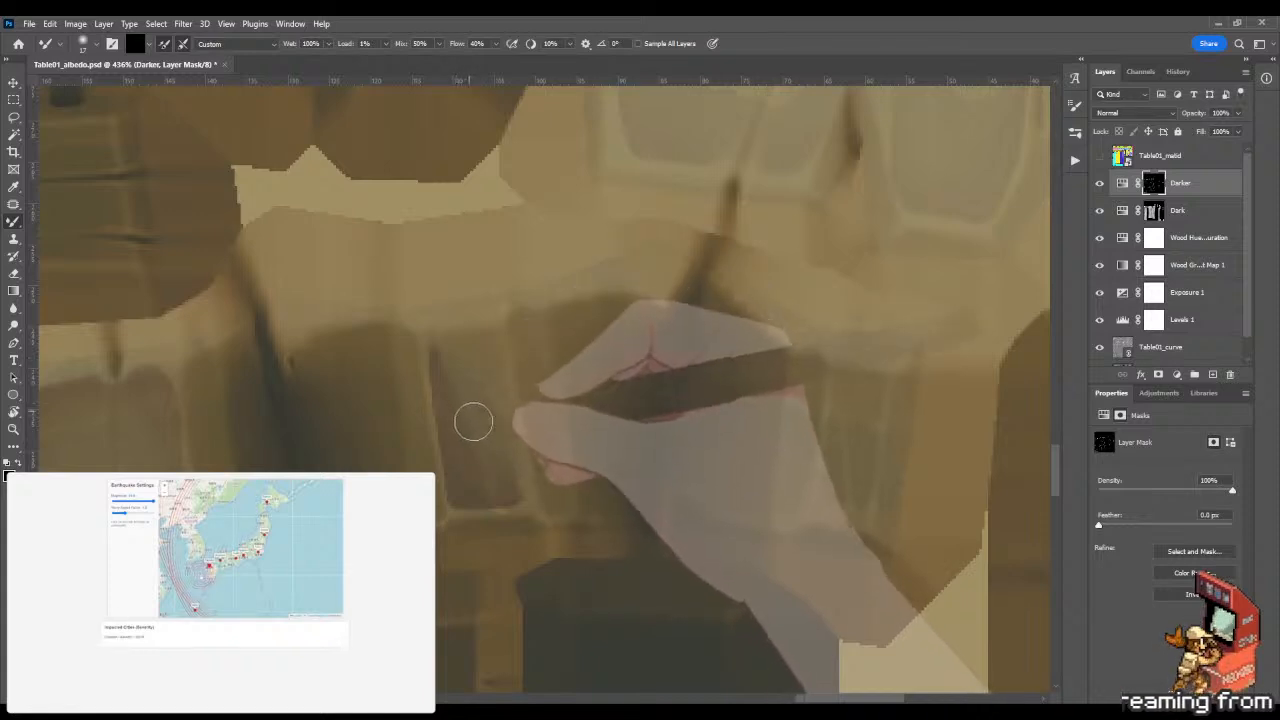
Lasso around the middle plank end's shaded face, lighten it with a black-to-transparent gradient on the Darker mask, and deselect.
key(z)
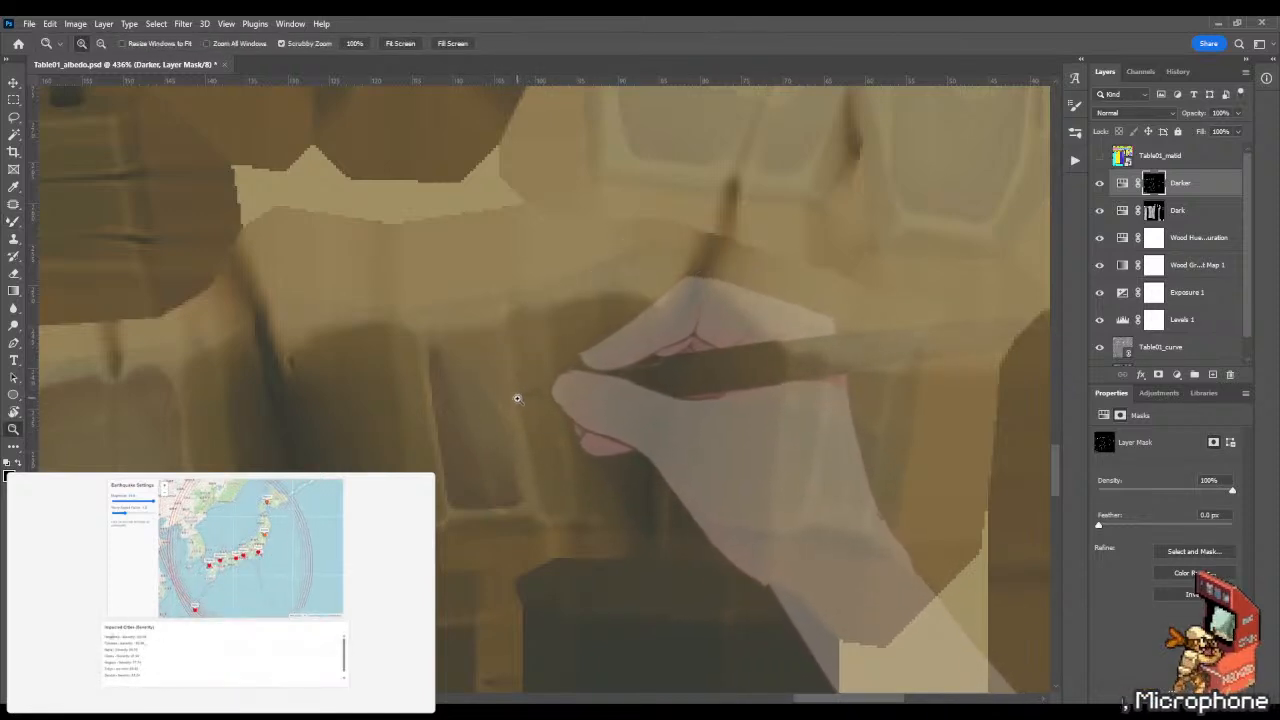
key(l)
mouse_move(505, 318)
mouse_down()
mouse_move(423, 357)
mouse_move(440, 497)
mouse_move(505, 320)
mouse_up()
key(z)
drag(668, 333, 593, 354)
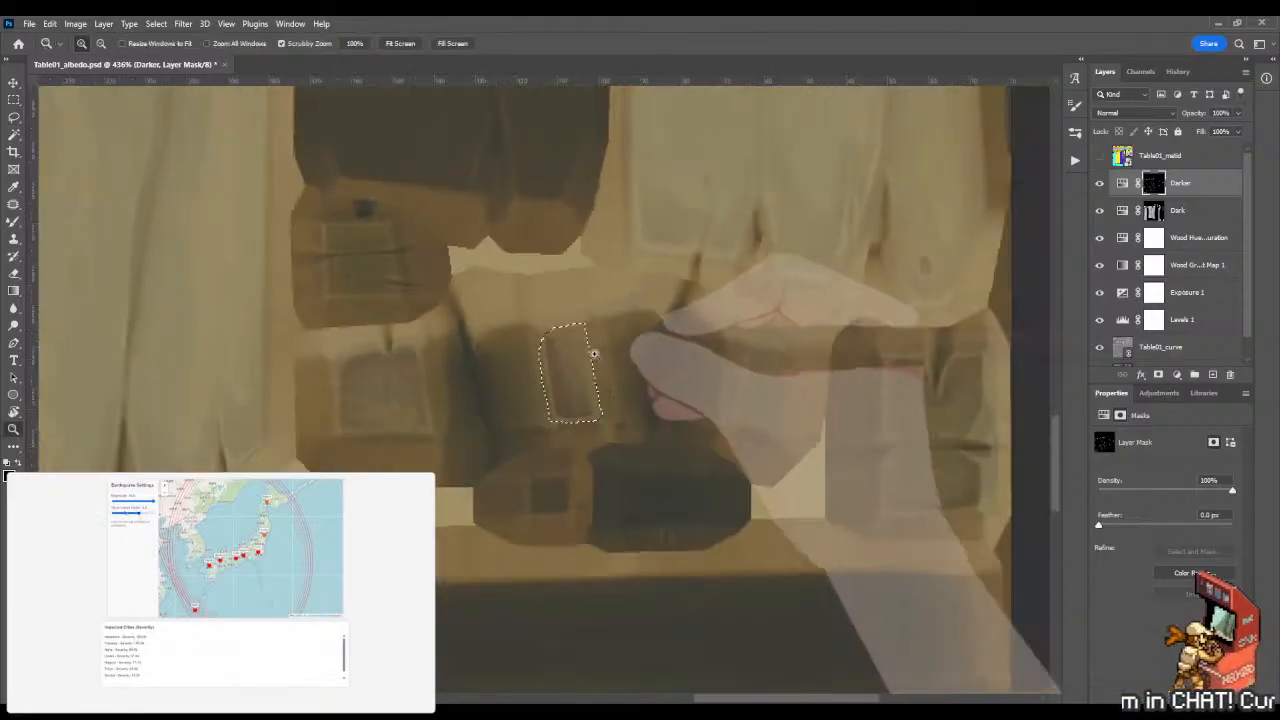
key(g)
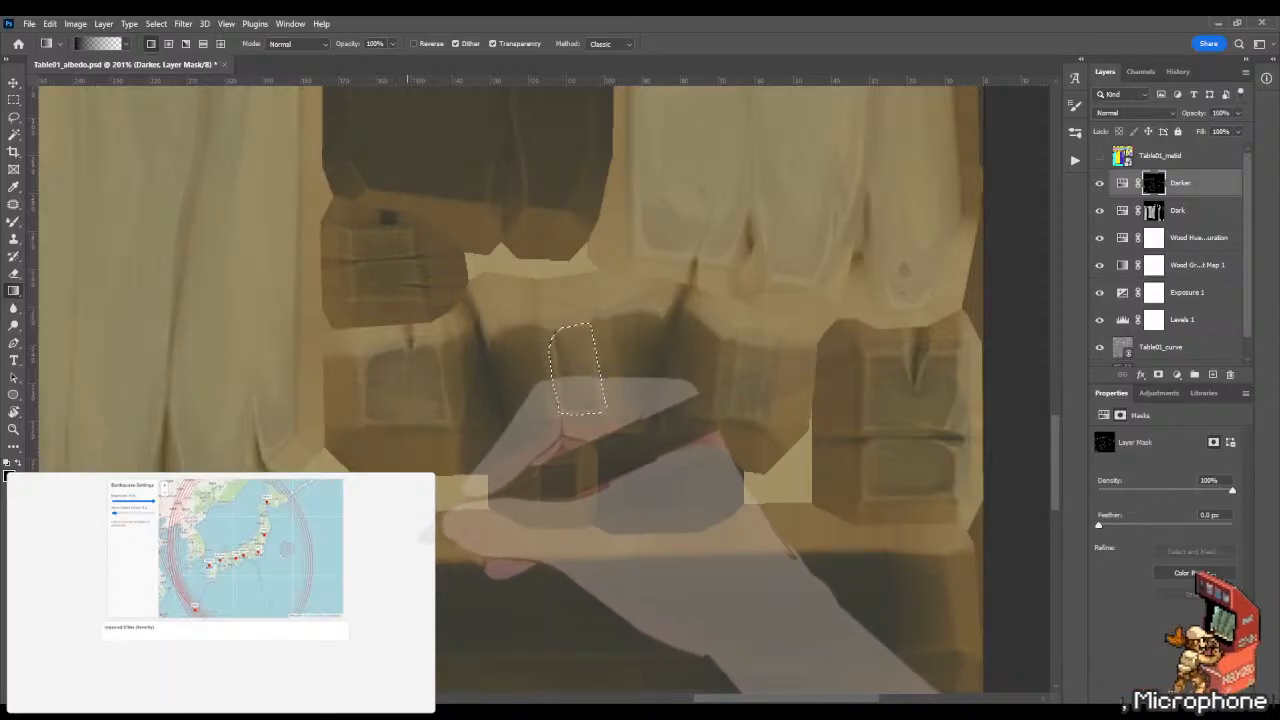
key(m)
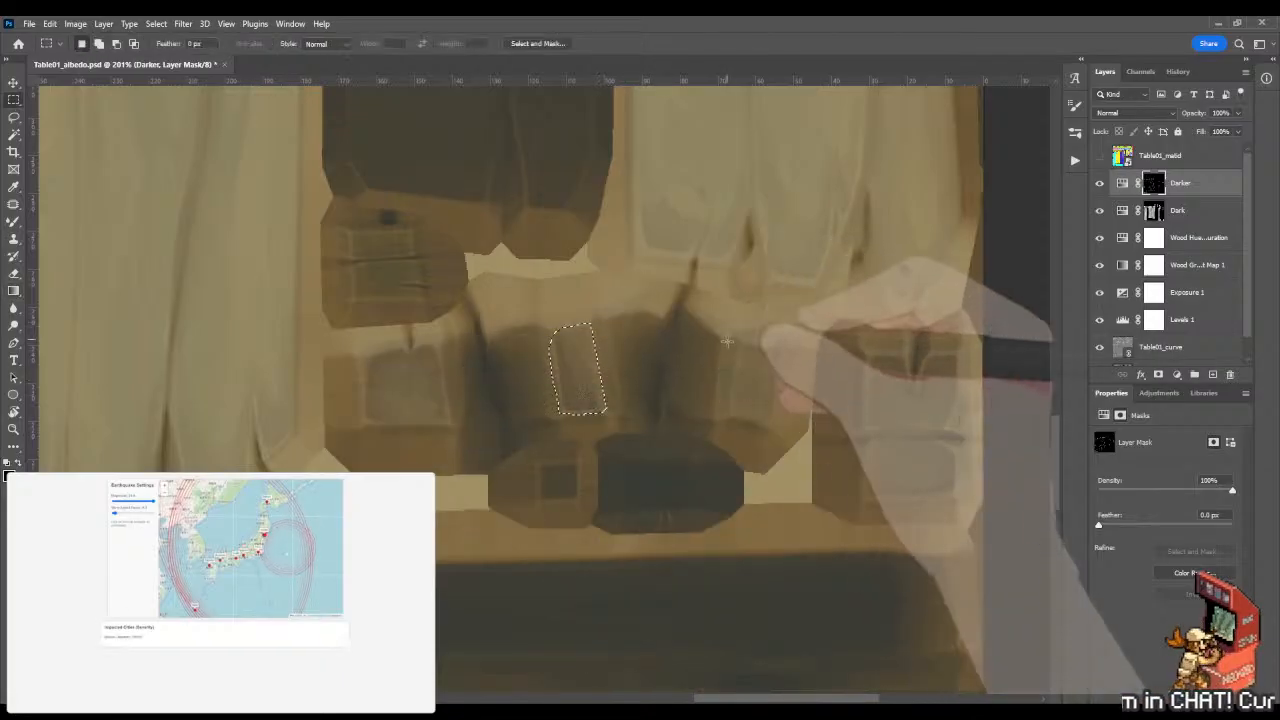
key(ctrl+d)
Lasso a narrow, curved wedge on the face of the plank end right of the middle one and fill it with white on the Darker mask.
mouse_move(740, 348)
mouse_down()
mouse_move(446, 360)
mouse_move(482, 363)
mouse_move(457, 357)
mouse_move(551, 337)
mouse_move(607, 343)
mouse_move(543, 384)
mouse_move(491, 480)
mouse_move(495, 507)
mouse_move(529, 500)
mouse_move(566, 338)
mouse_up()
key(z)
key(l)
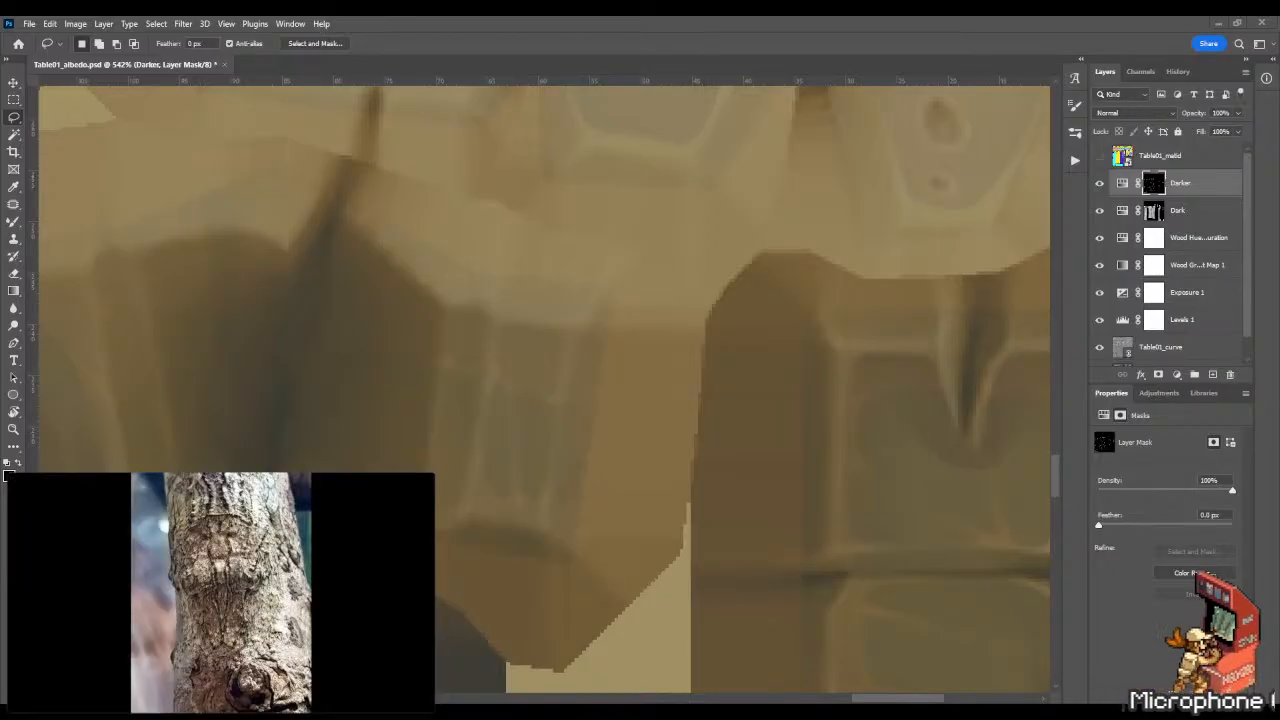
key(ctrl+z)
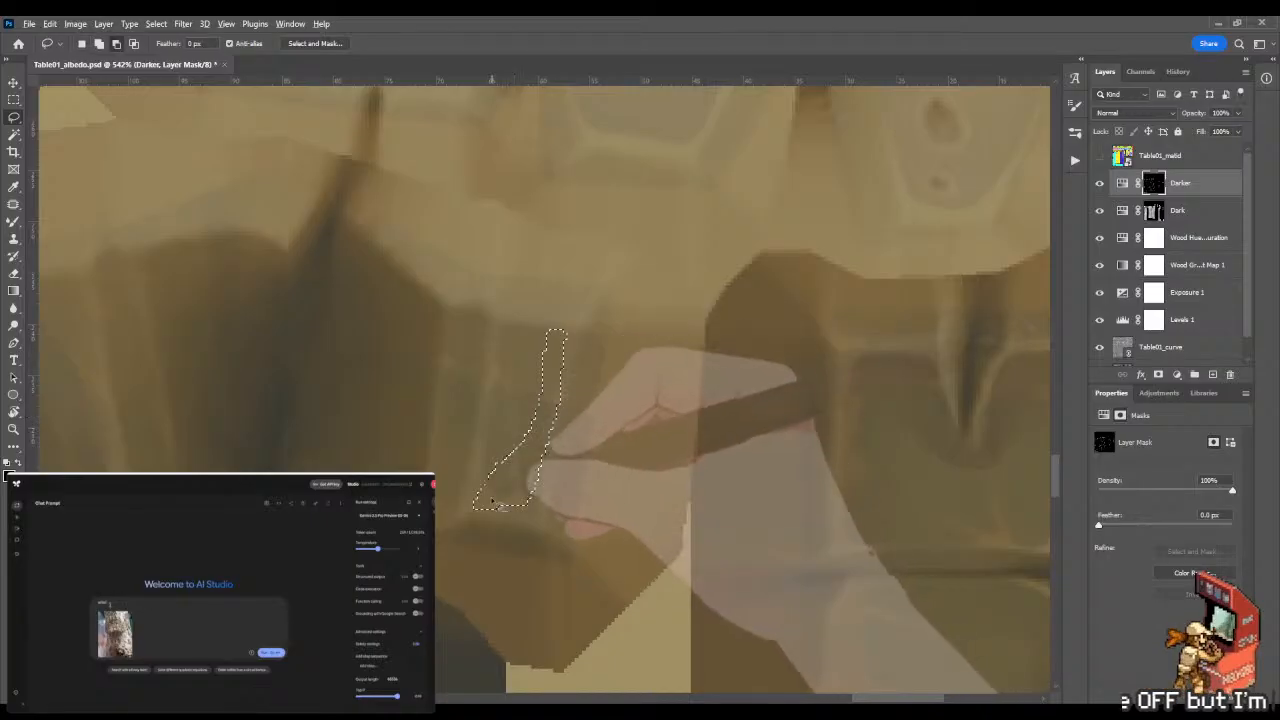
mouse_move(555, 518)
mouse_down()
mouse_move(466, 577)
mouse_move(470, 525)
mouse_up()
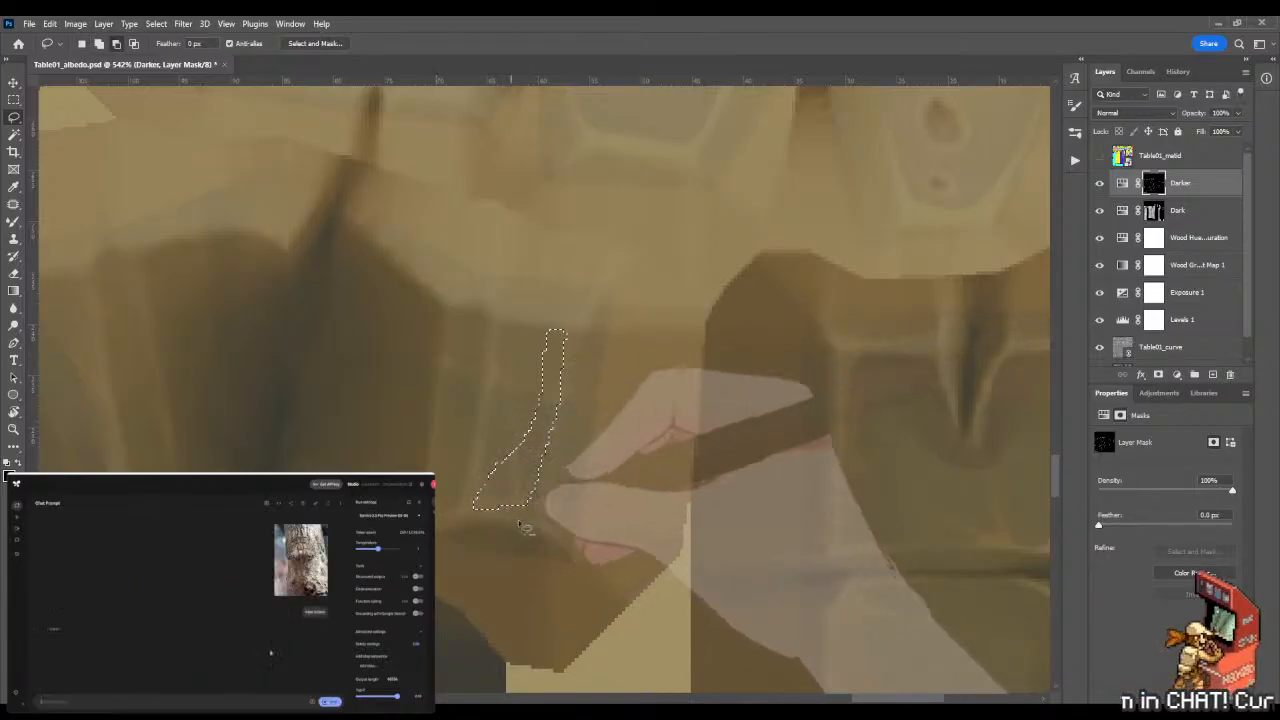
key(g)
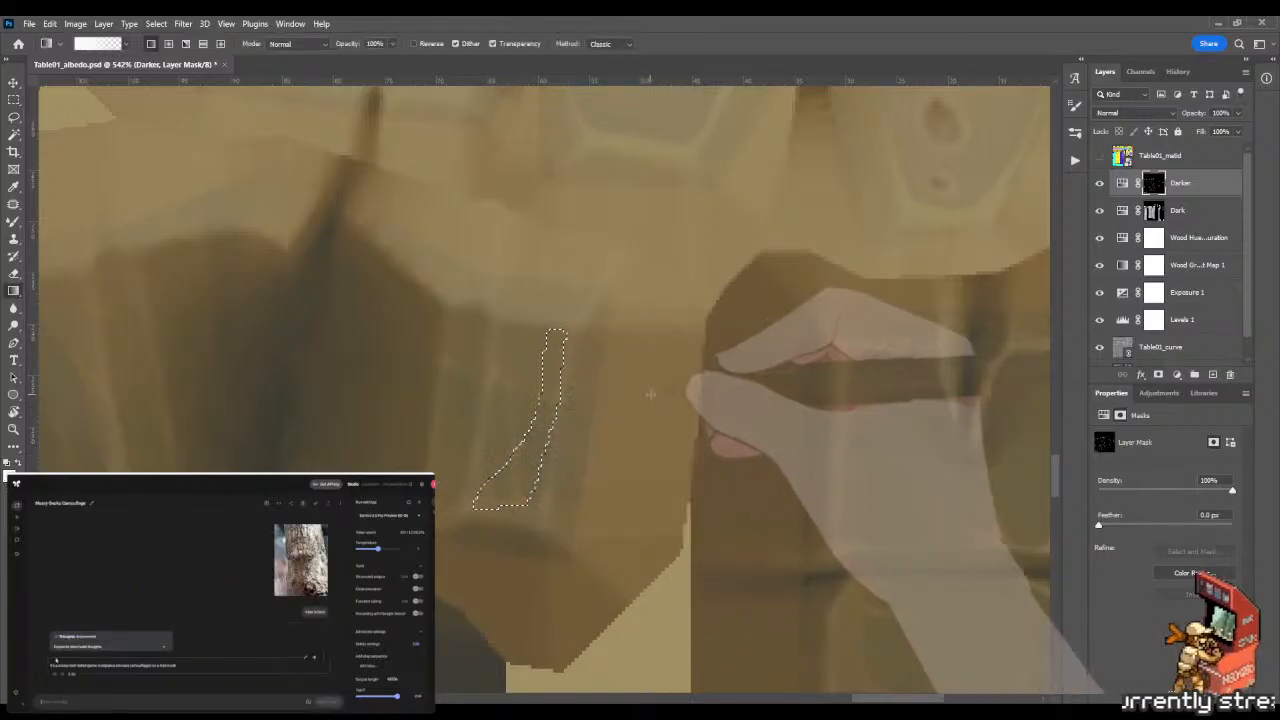
drag(651, 394, 735, 392)
Fade the curved wedge with black Brush strokes, deselect it, and blend its edges with the Mixer Brush.
key(b)
key(shift+b)
key(x)
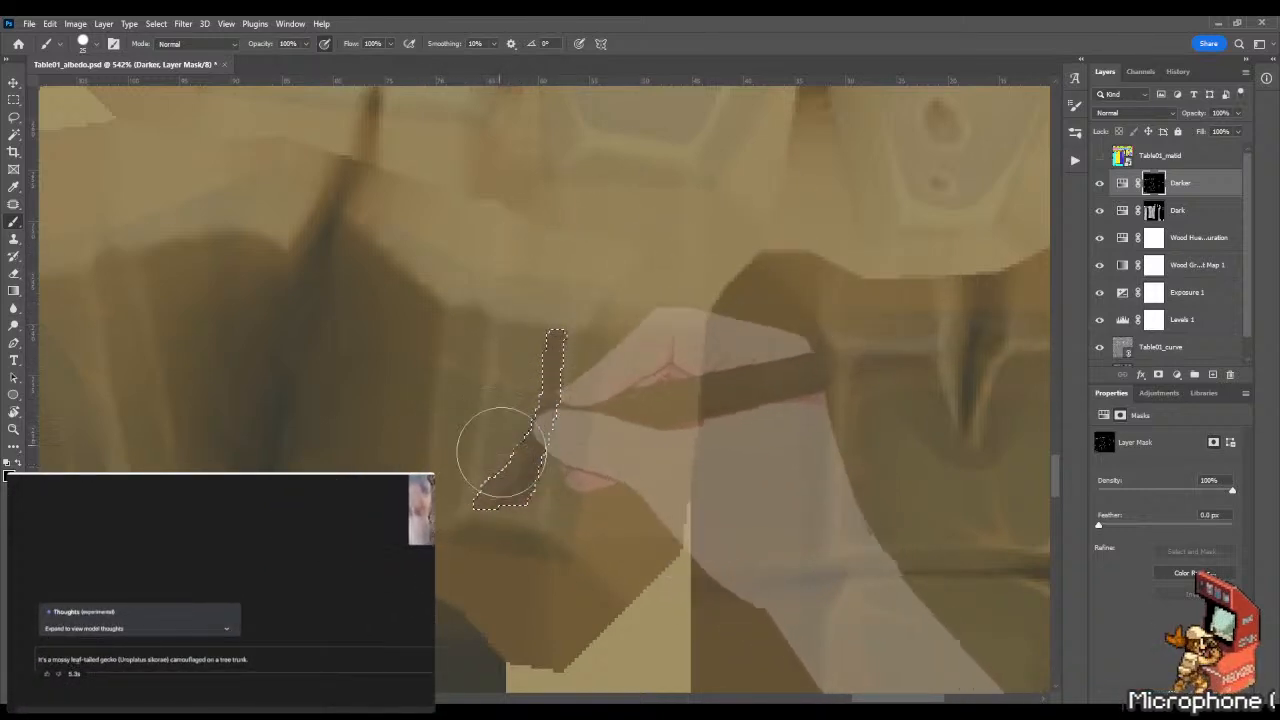
key(ctrl+d)
key(shift+b)
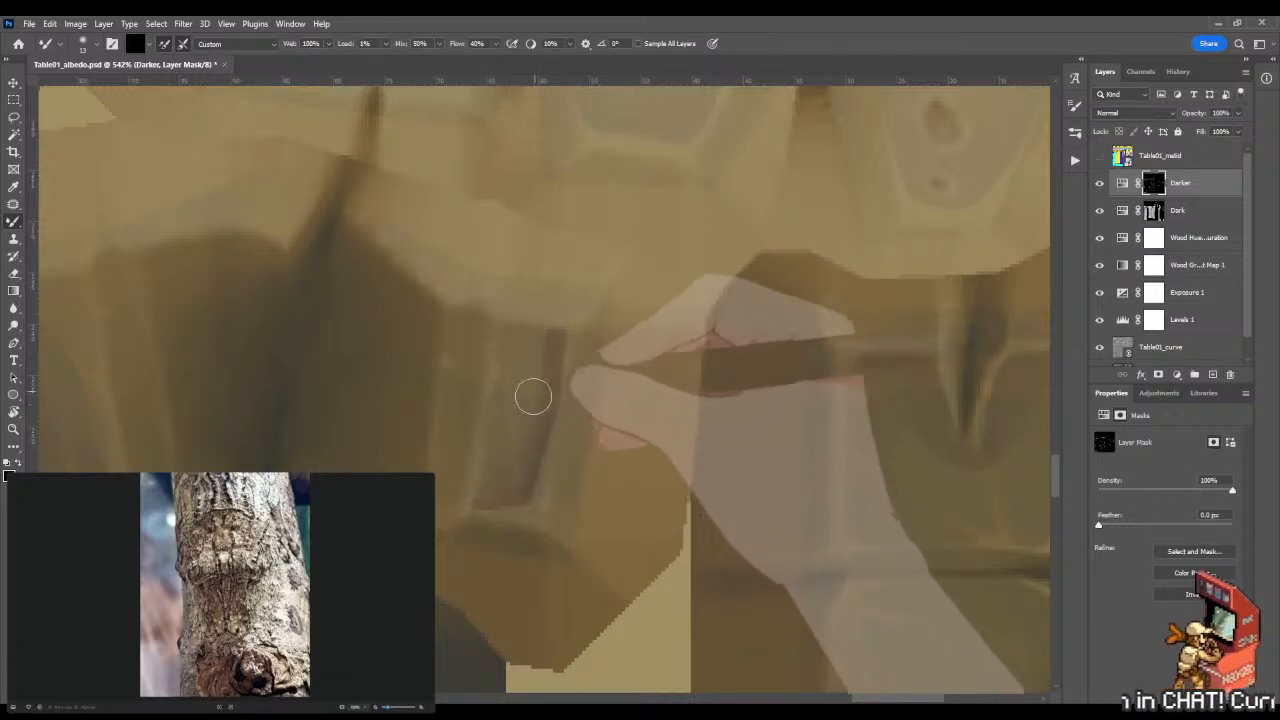
Lasso around that plank end's shaded face, lighten it with a black-to-transparent gradient on the Darker mask, and deselect.
key(z)
drag(611, 357, 543, 364)
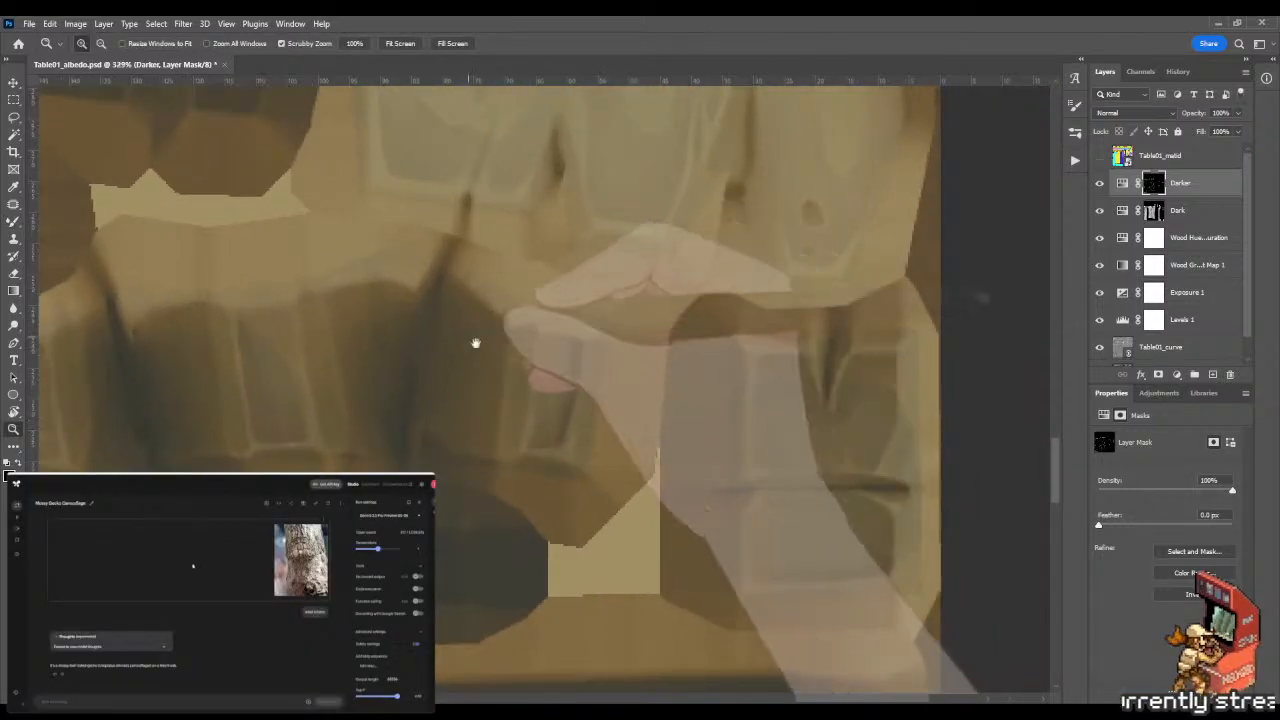
mouse_move(593, 326)
mouse_down()
mouse_move(546, 337)
mouse_move(480, 460)
mouse_move(580, 329)
mouse_move(525, 328)
mouse_up()
key(l)
key(z)
mouse_move(713, 357)
mouse_down()
mouse_move(630, 365)
mouse_move(980, 455)
mouse_up()
key(g)
key(ctrl+d)
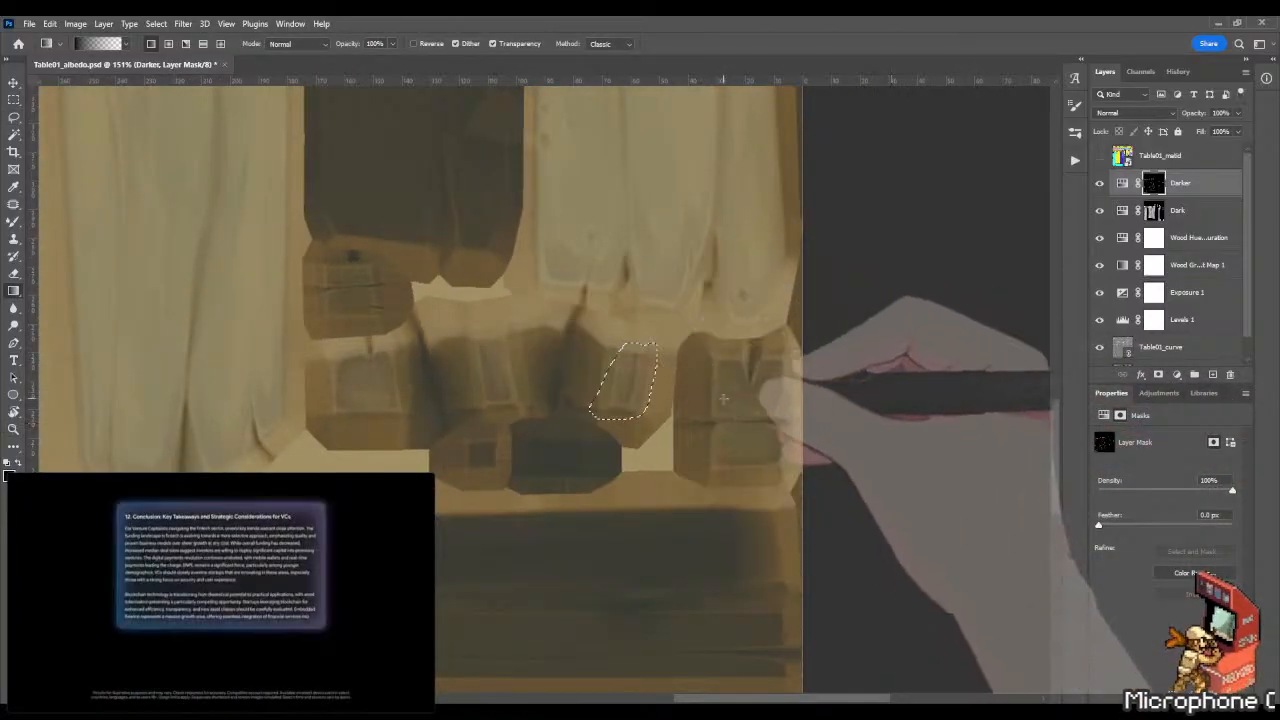
Save the texture, switch to Marmoset Toolbag to inspect the table's plank ends, and compare them with the texture in Photoshop.
key(m)
key(ctrl+s)
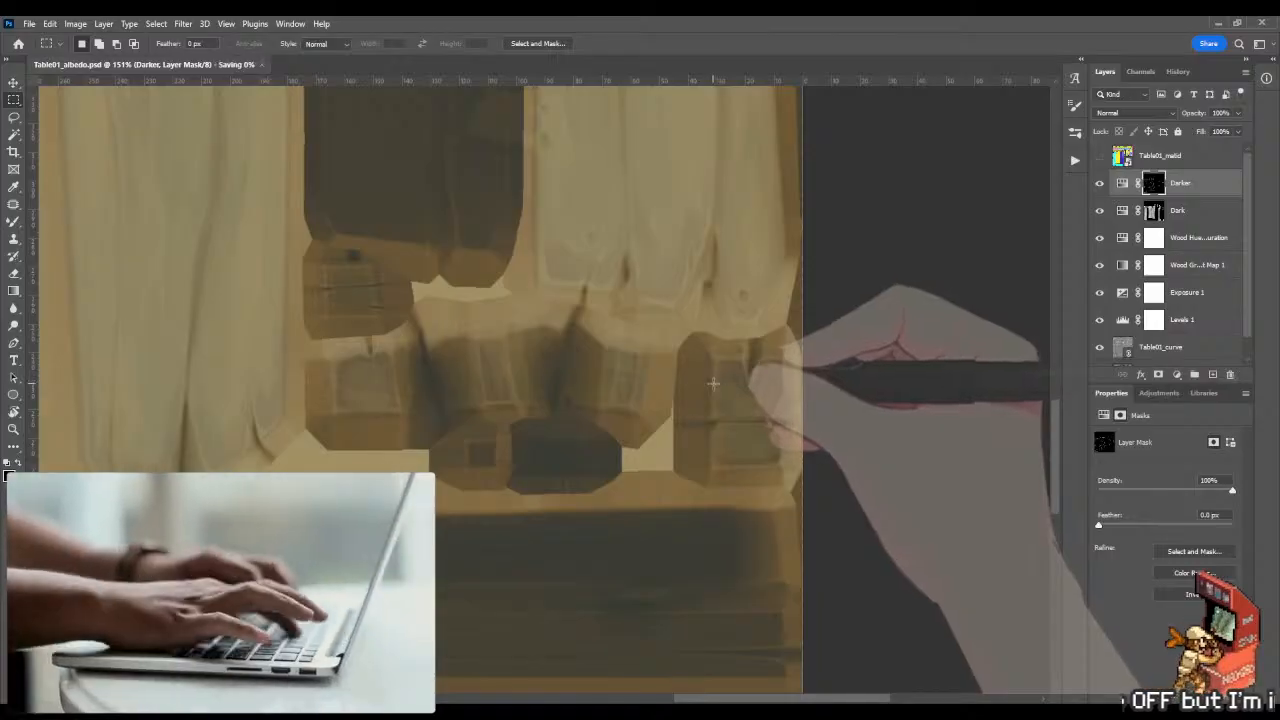
key(alt+Tab)
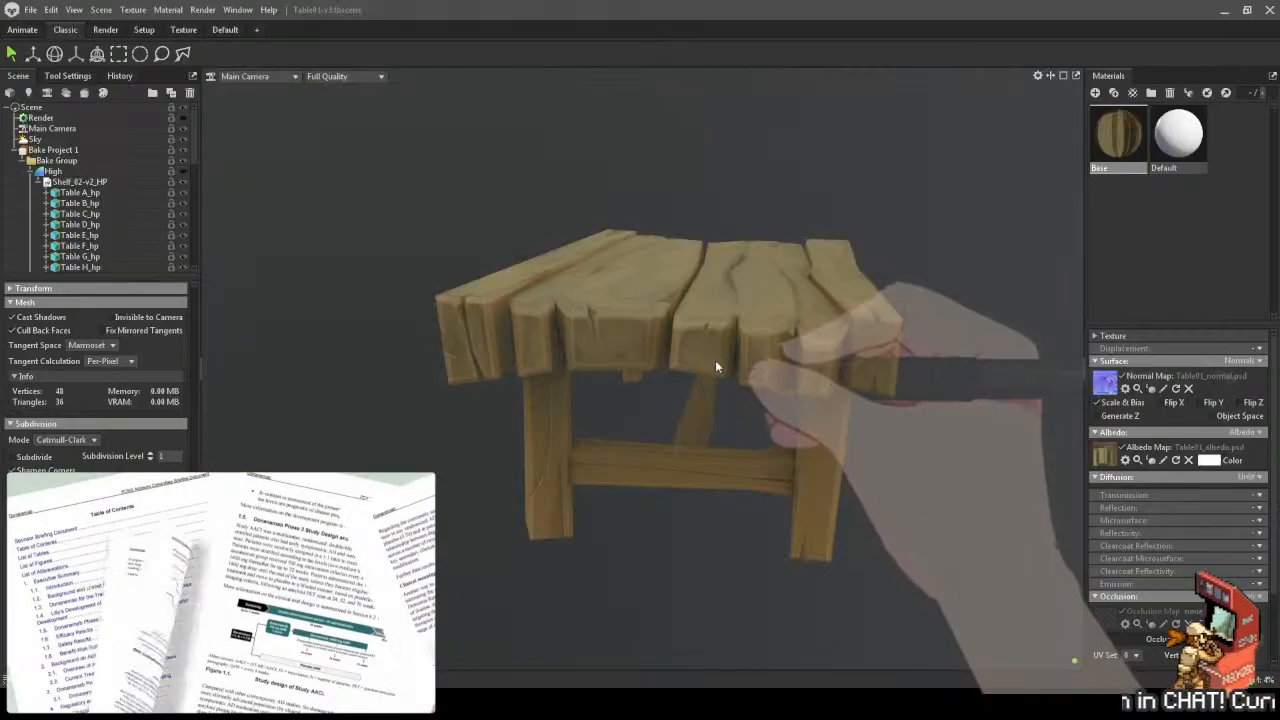
mouse_move(736, 408)
mouse_down()
mouse_move(751, 395)
mouse_move(740, 395)
mouse_up()
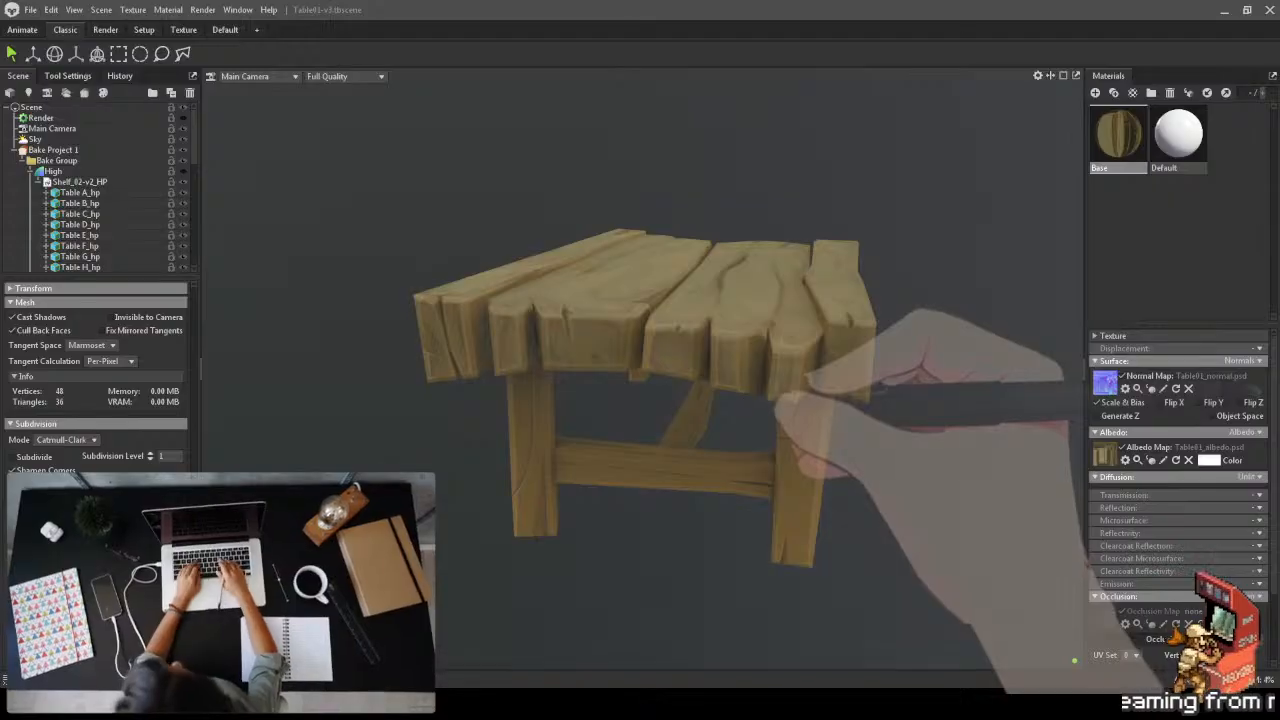
key(alt+Tab)
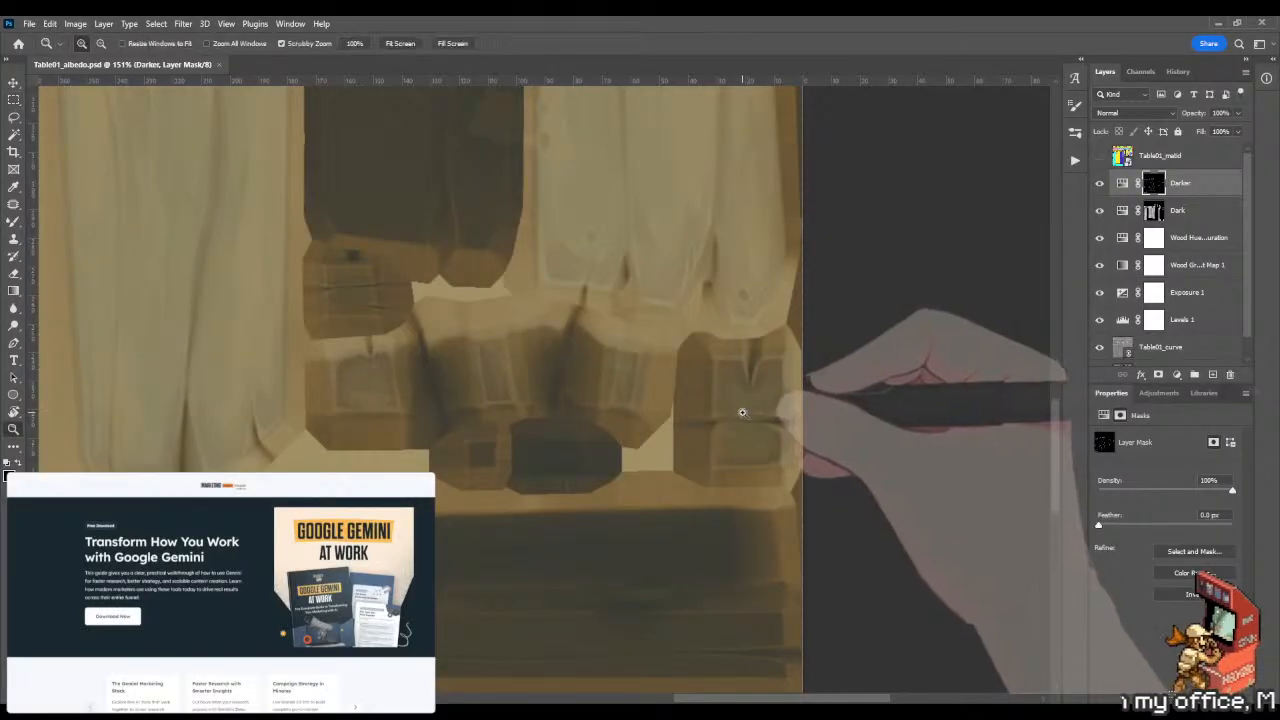
drag(743, 413, 680, 434)
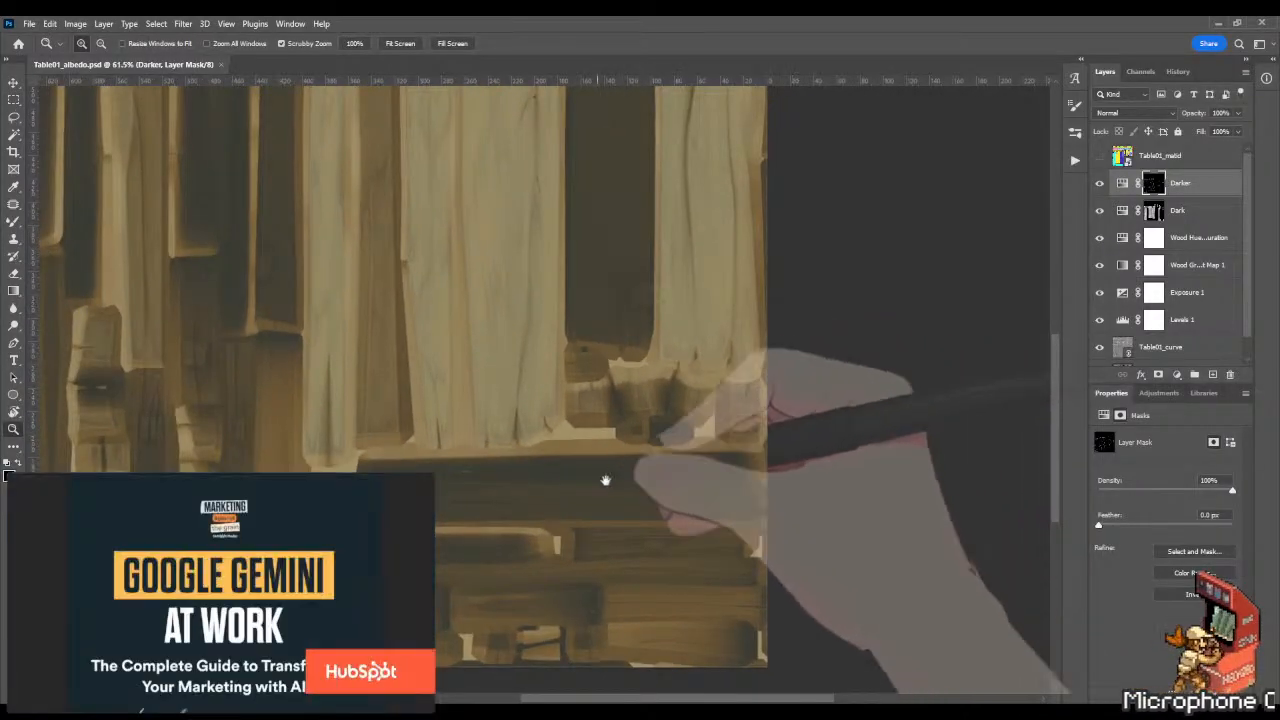
drag(605, 480, 686, 366)
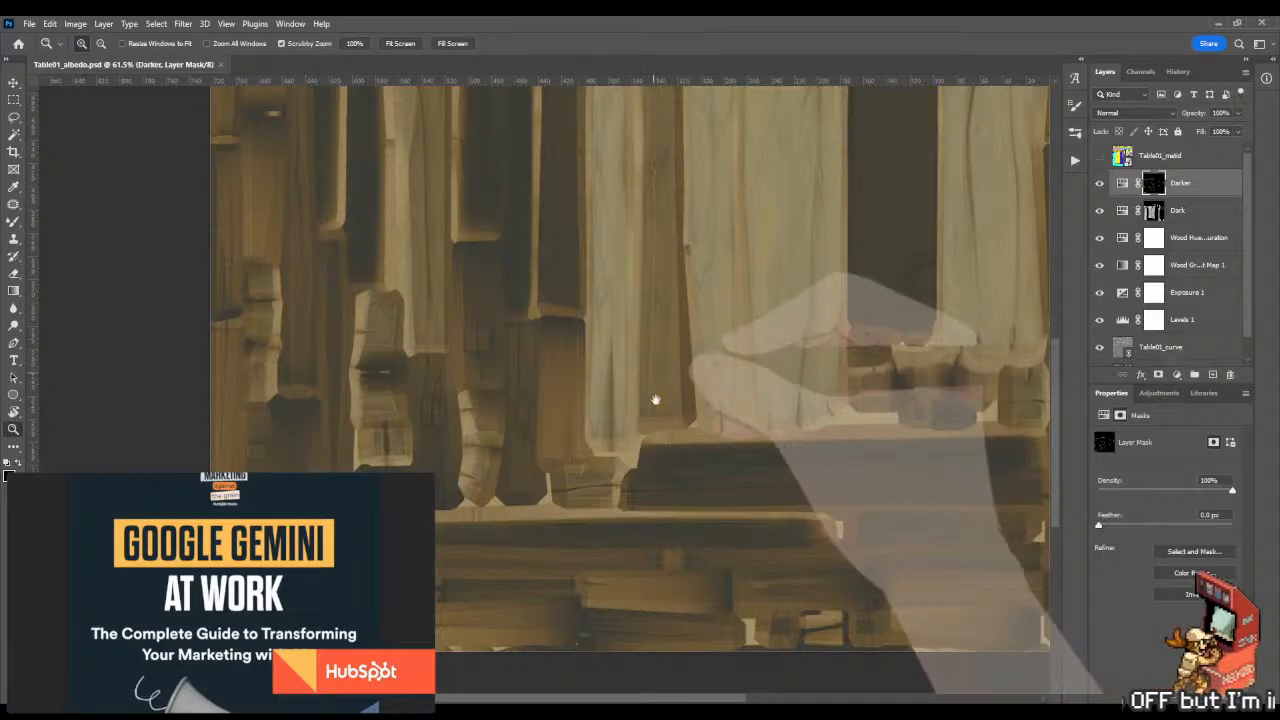
drag(602, 275, 583, 517)
key(alt+Tab)
key(alt+Tab)
Lasso a forked, crack-shaped patch on the small plank end at the texture's upper edge and fill it with white on the Darker mask.
drag(398, 256, 514, 485)
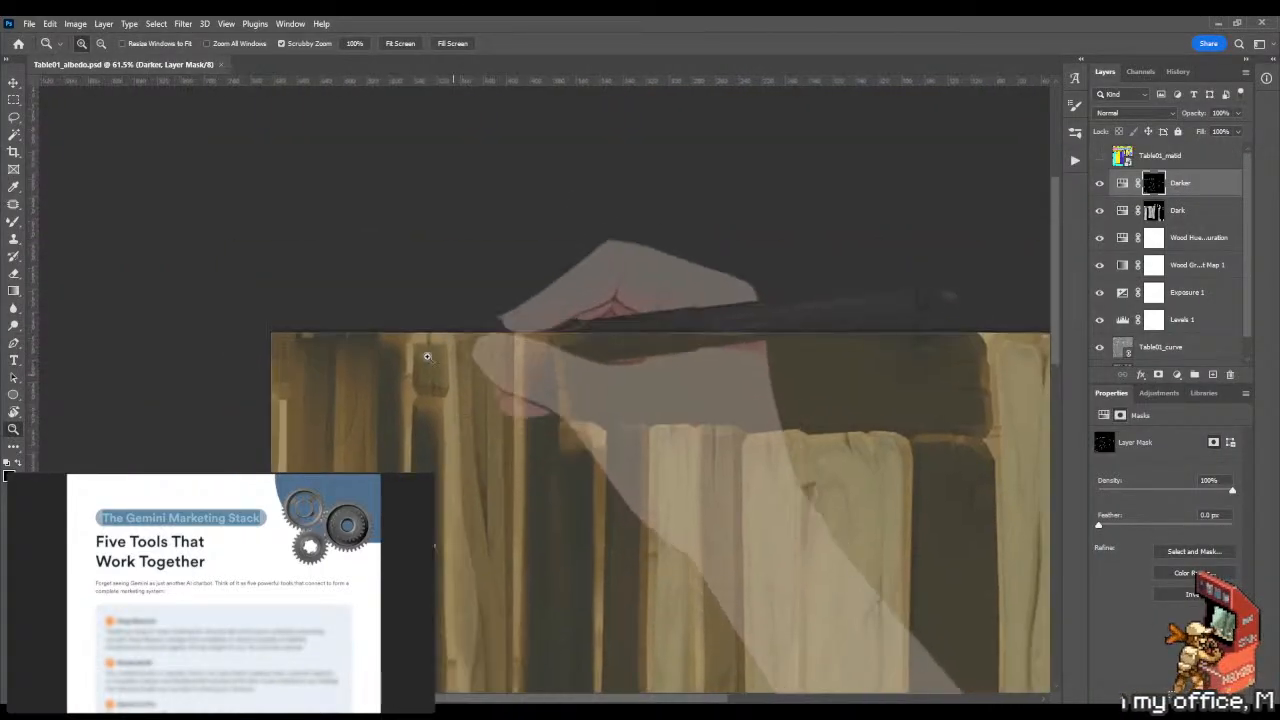
drag(428, 354, 590, 350)
drag(630, 304, 543, 300)
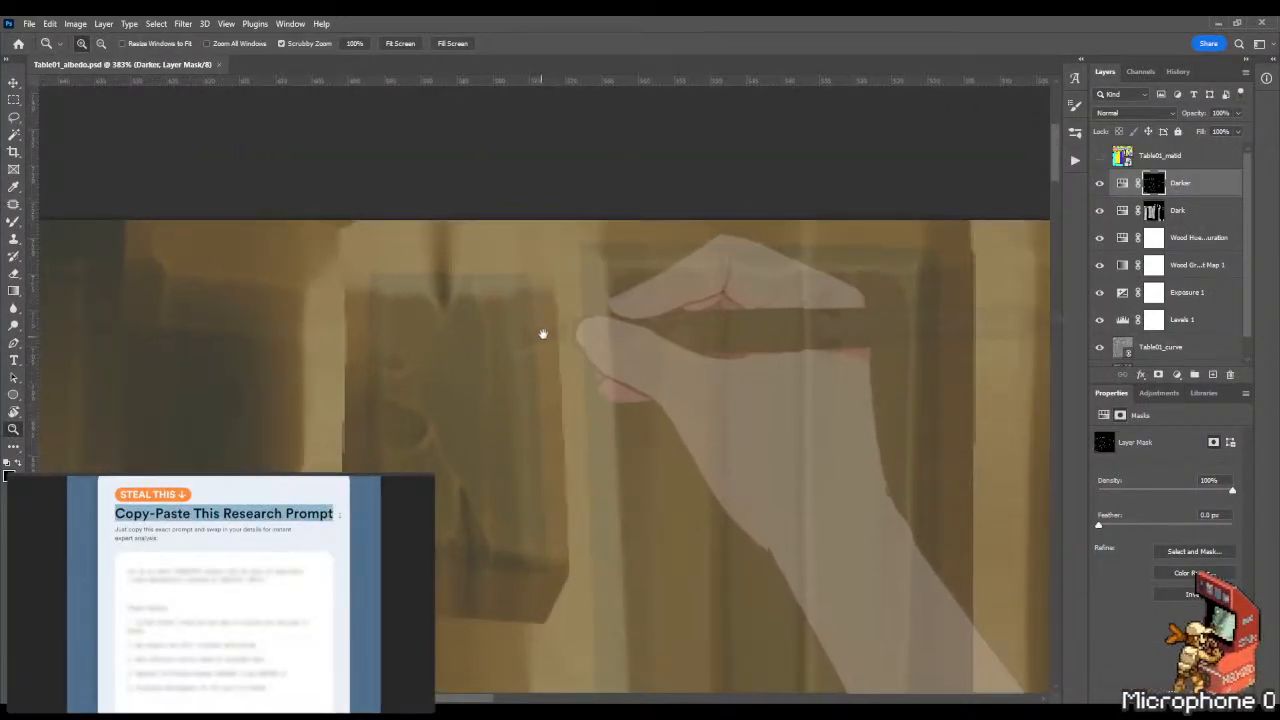
drag(523, 351, 517, 314)
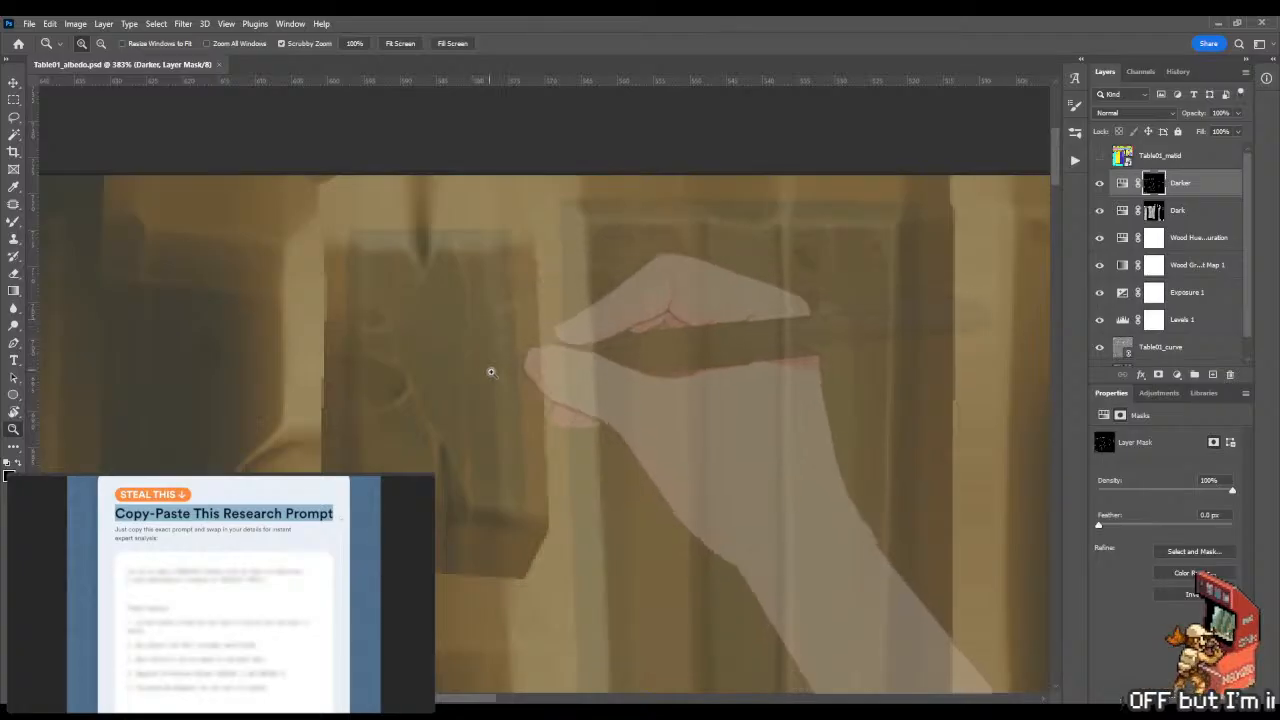
key(l)
mouse_move(369, 258)
mouse_down()
mouse_move(442, 315)
mouse_move(476, 448)
mouse_move(451, 432)
mouse_up()
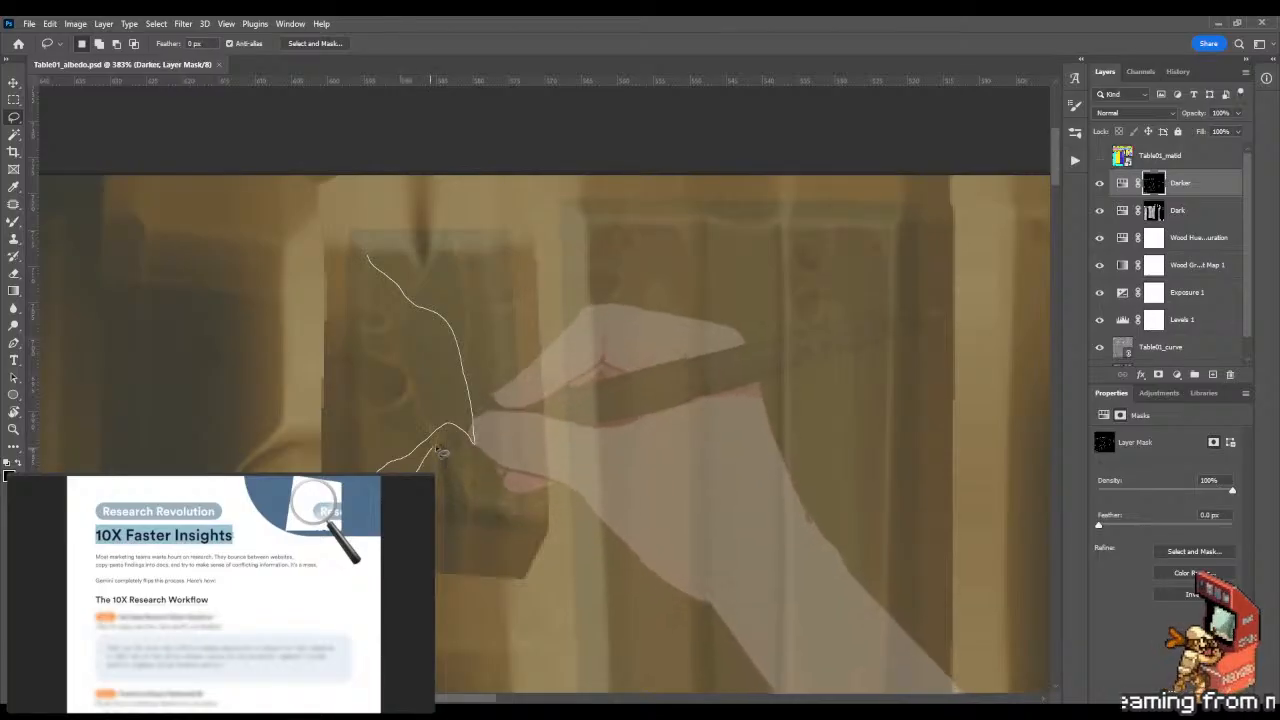
drag(463, 490, 500, 507)
mouse_move(503, 425)
mouse_down()
mouse_move(482, 265)
mouse_move(449, 260)
mouse_move(416, 271)
mouse_up()
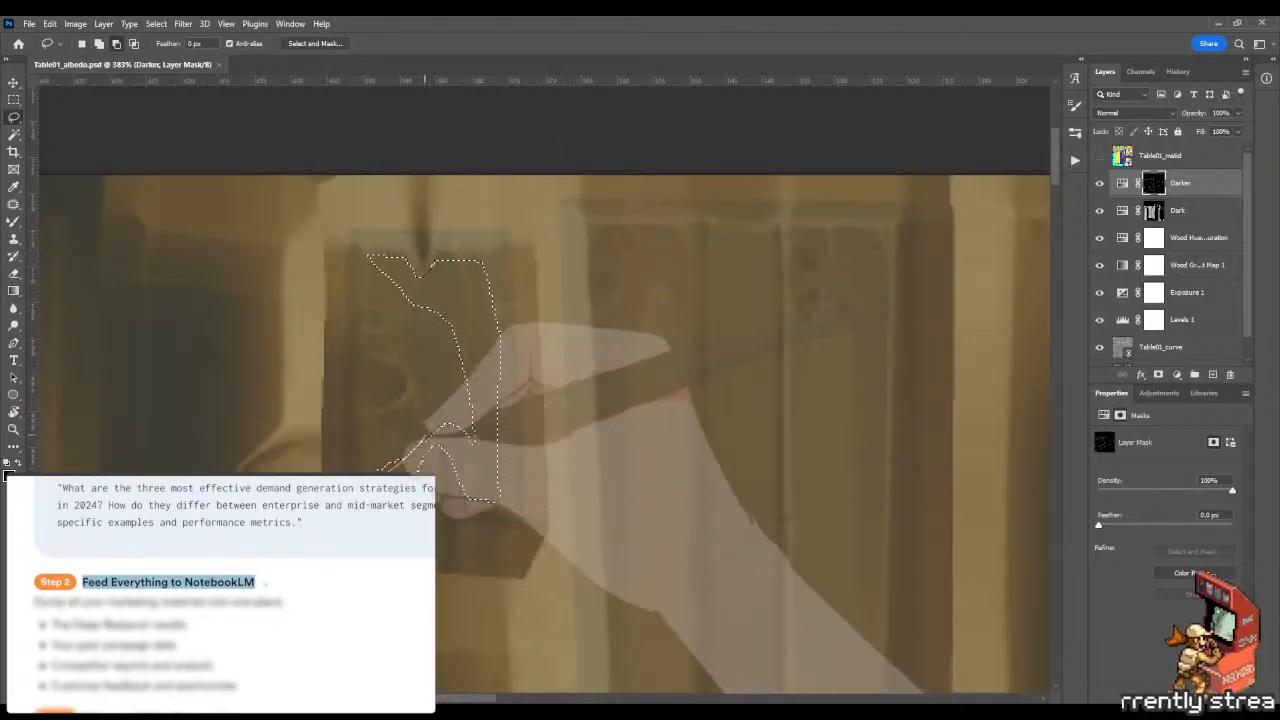
key(g)
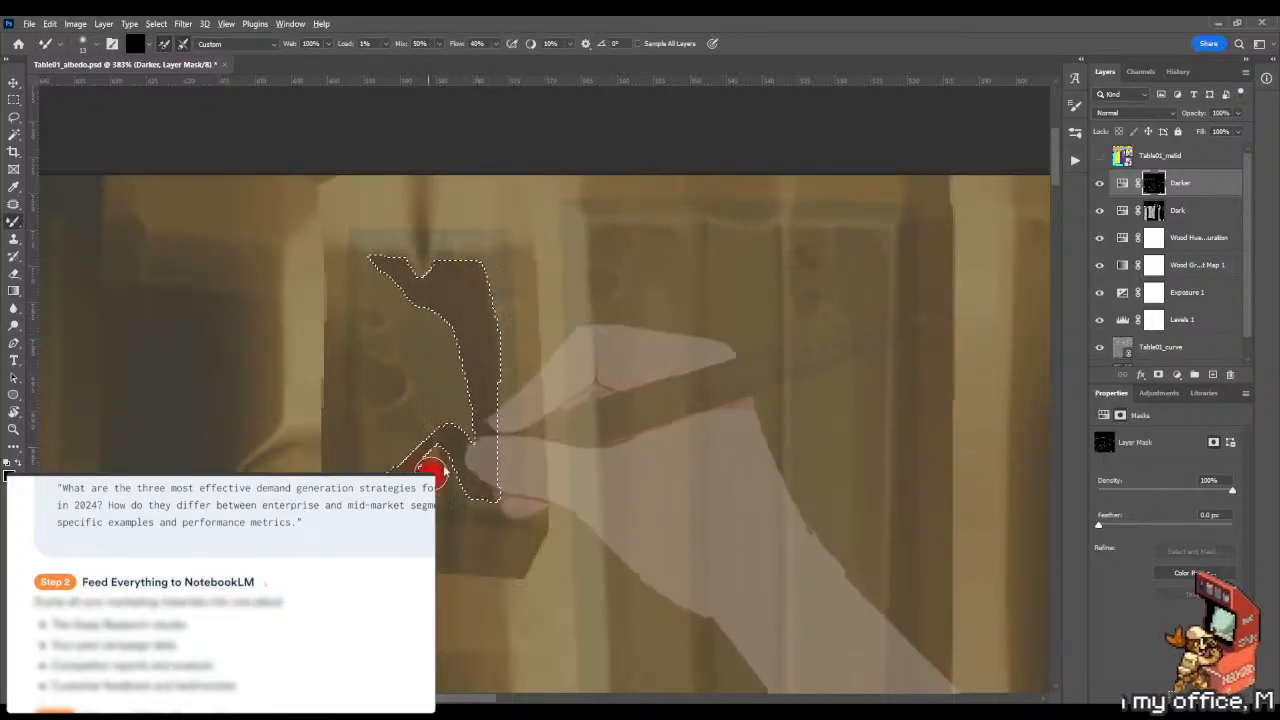
Soften the forked patch with larger brush strokes, deselect it, and blend its edges with smaller Brush and Mixer Brush strokes.
key(bracketright)
key(bracketright)
key(bracketright)
key(bracketright)
key(bracketright)
key(bracketright)
key(bracketright)
key(bracketright)
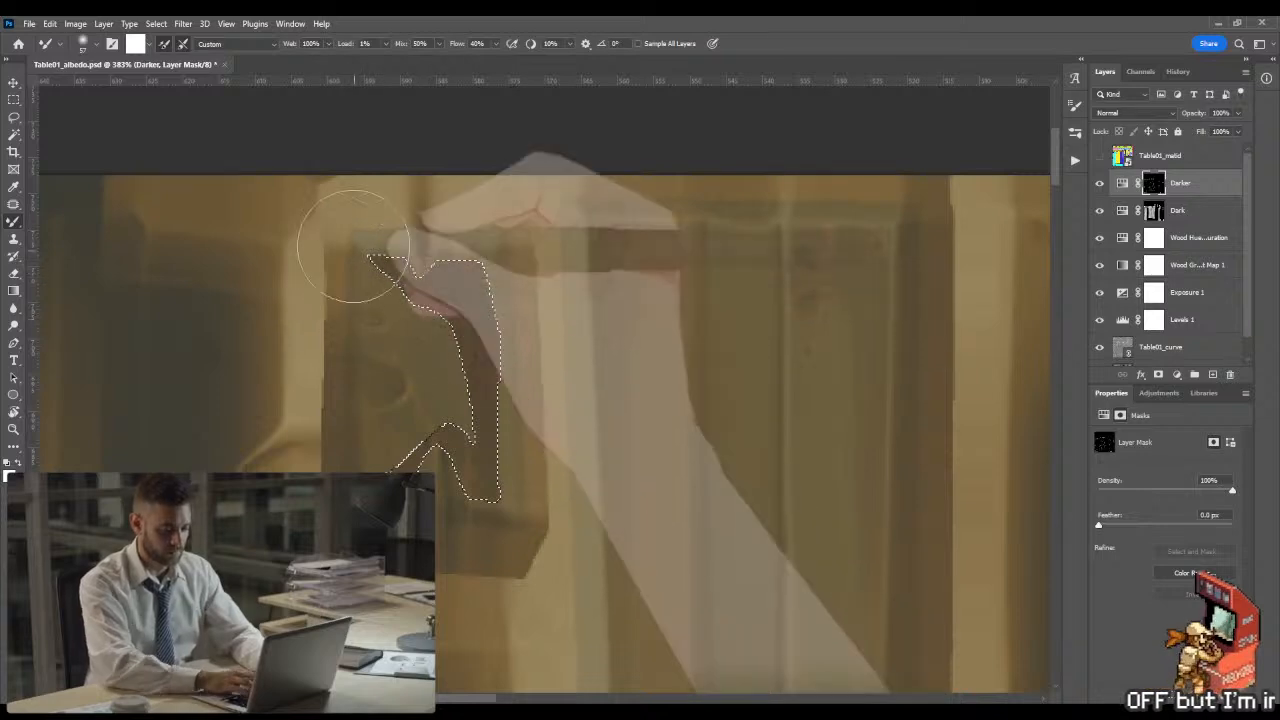
key(m)
key(ctrl+d)
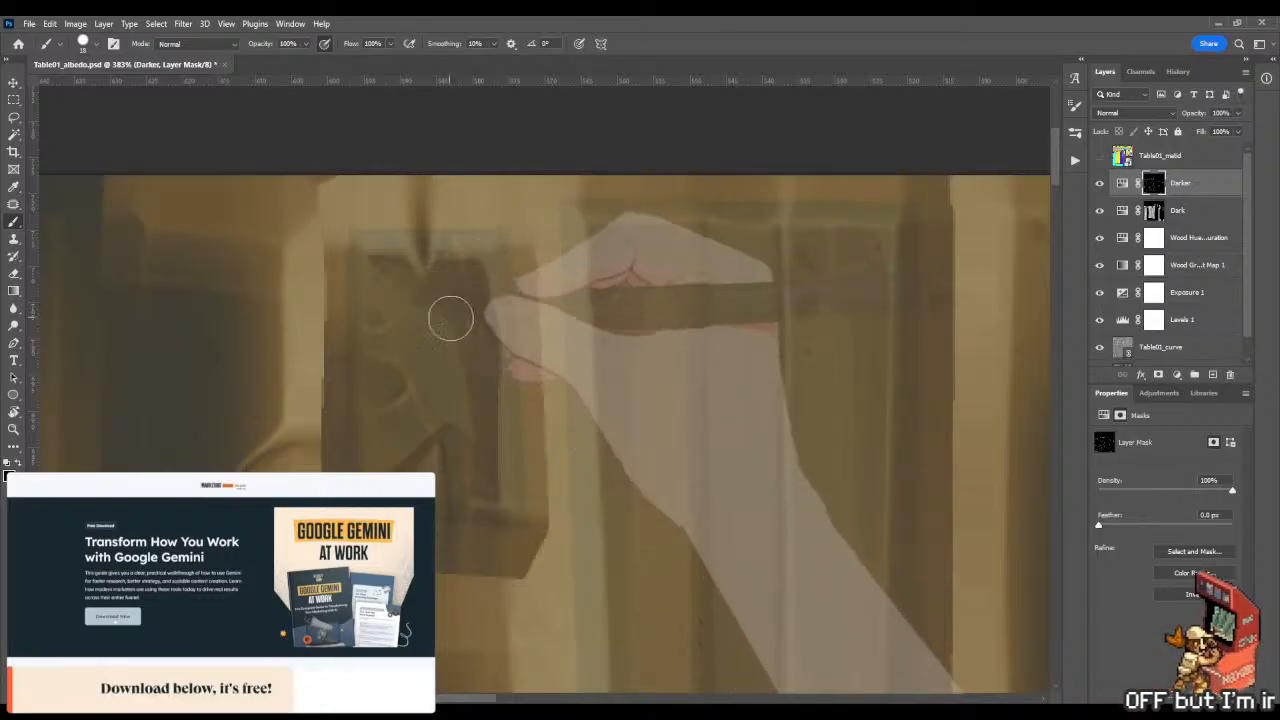
click(451, 297)
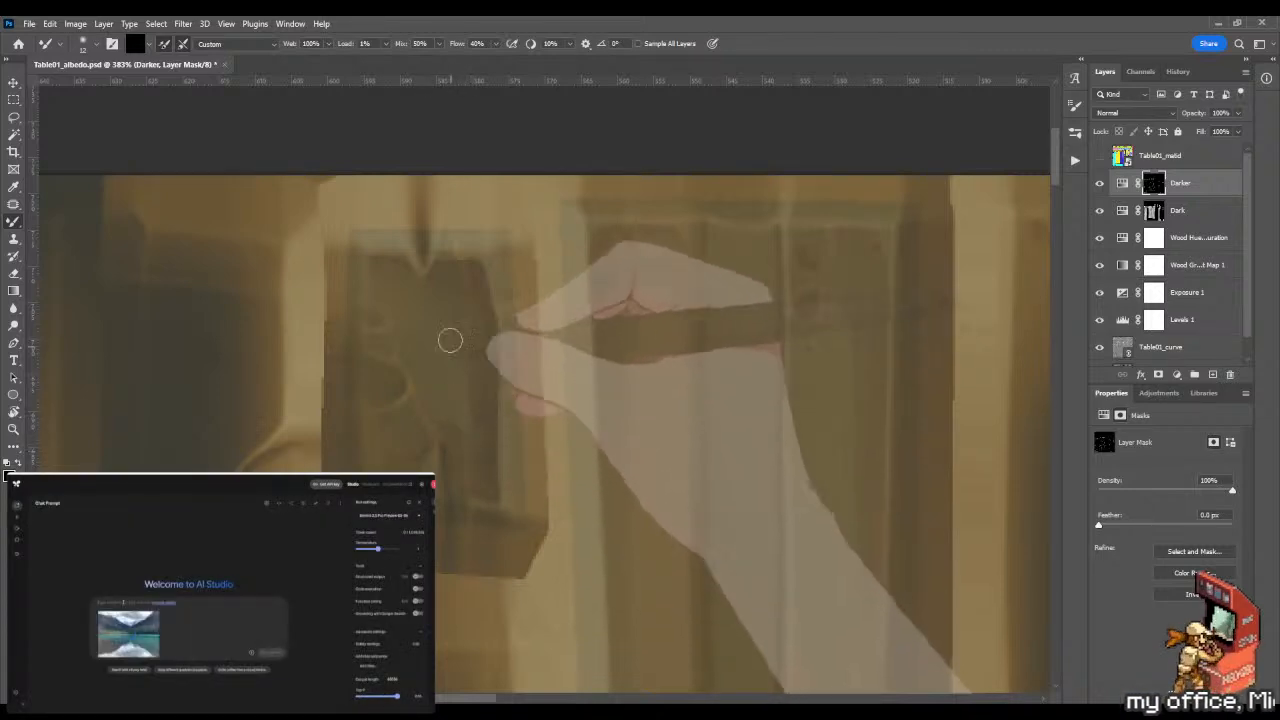
Lasso around the small plank end's whole face, lighten it with a black-to-transparent gradient on the Darker mask, and deselect.
key(z)
scroll(398, 336, down, 3)
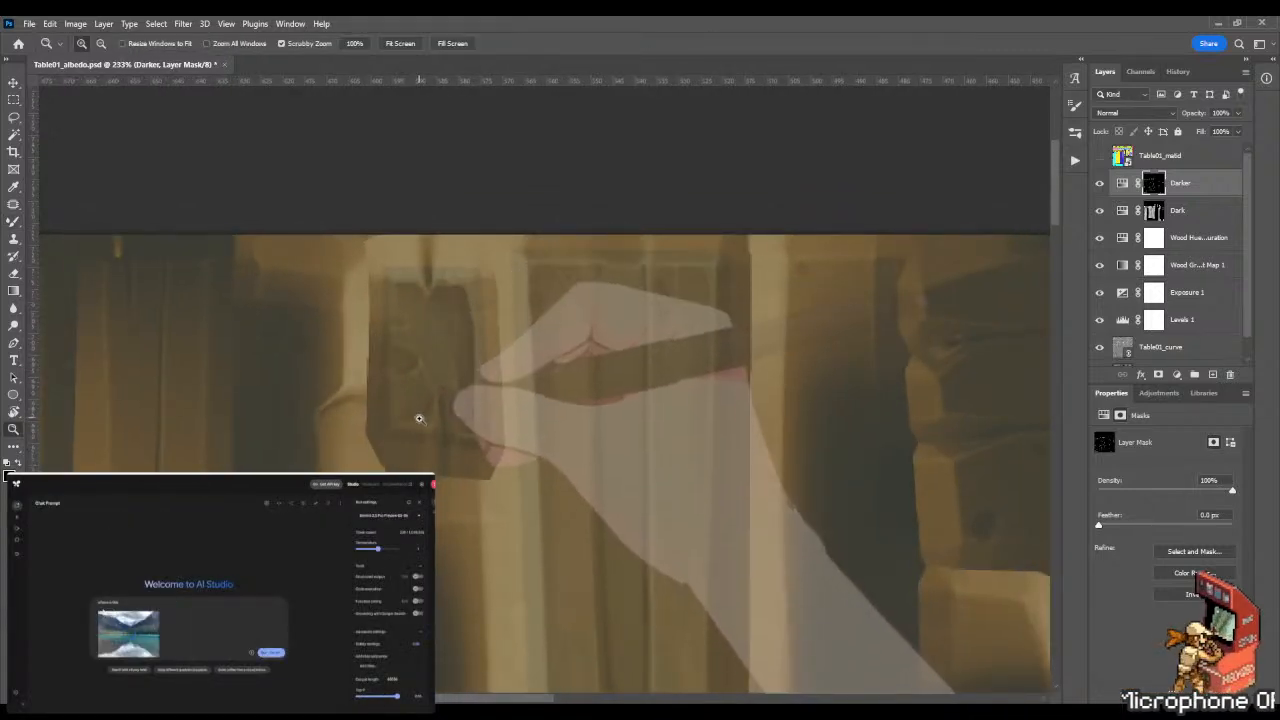
key(l)
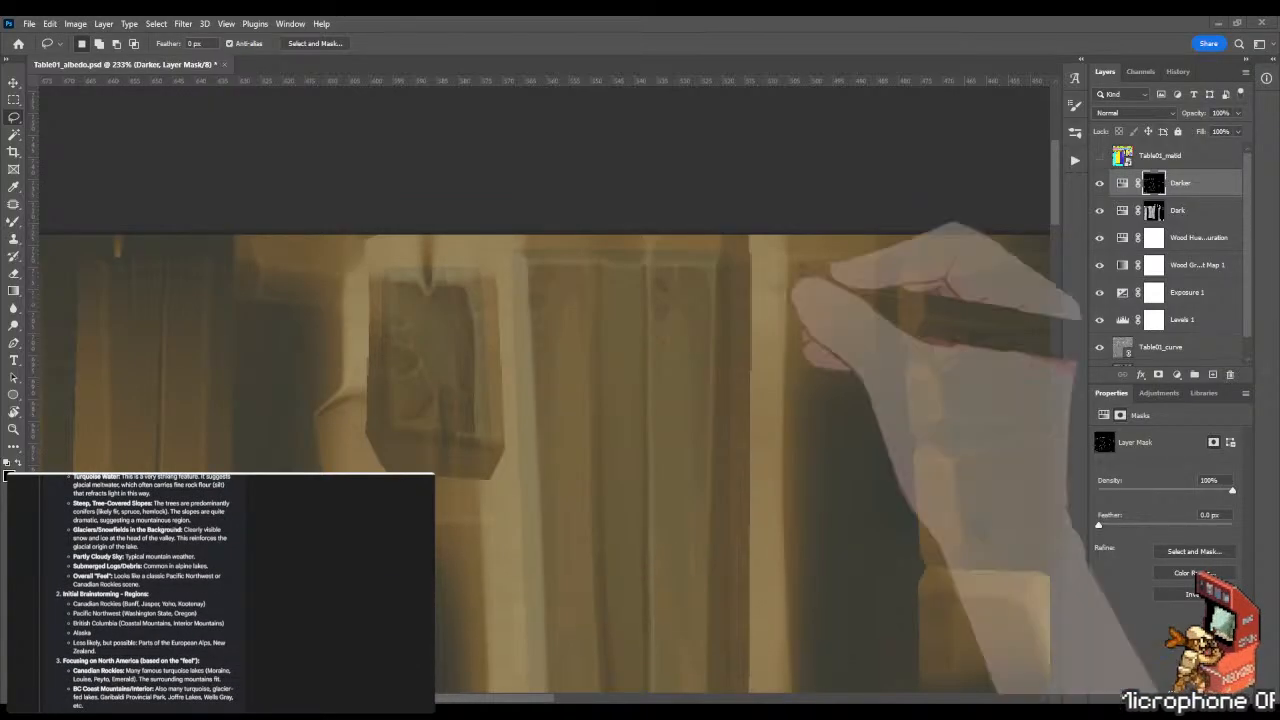
mouse_move(387, 272)
mouse_down()
mouse_move(500, 287)
mouse_move(497, 420)
mouse_move(440, 460)
mouse_move(387, 272)
mouse_up()
key(g)
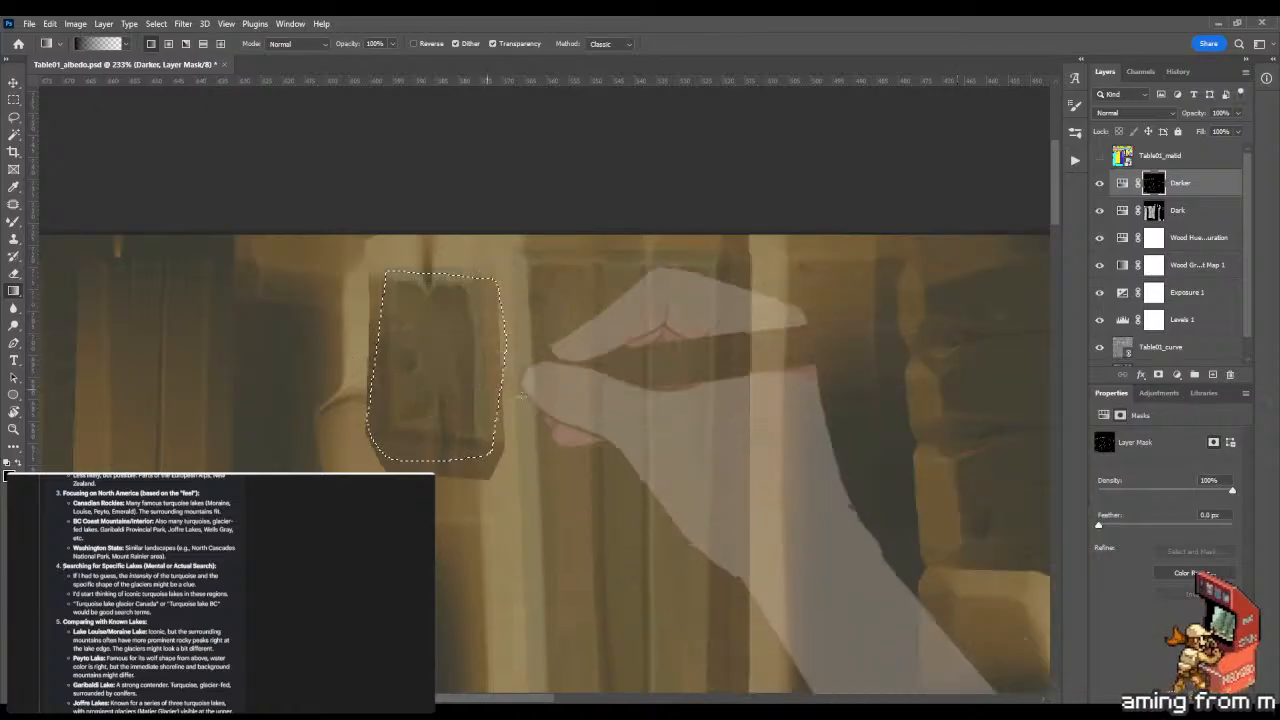
key(z)
drag(680, 420, 573, 450)
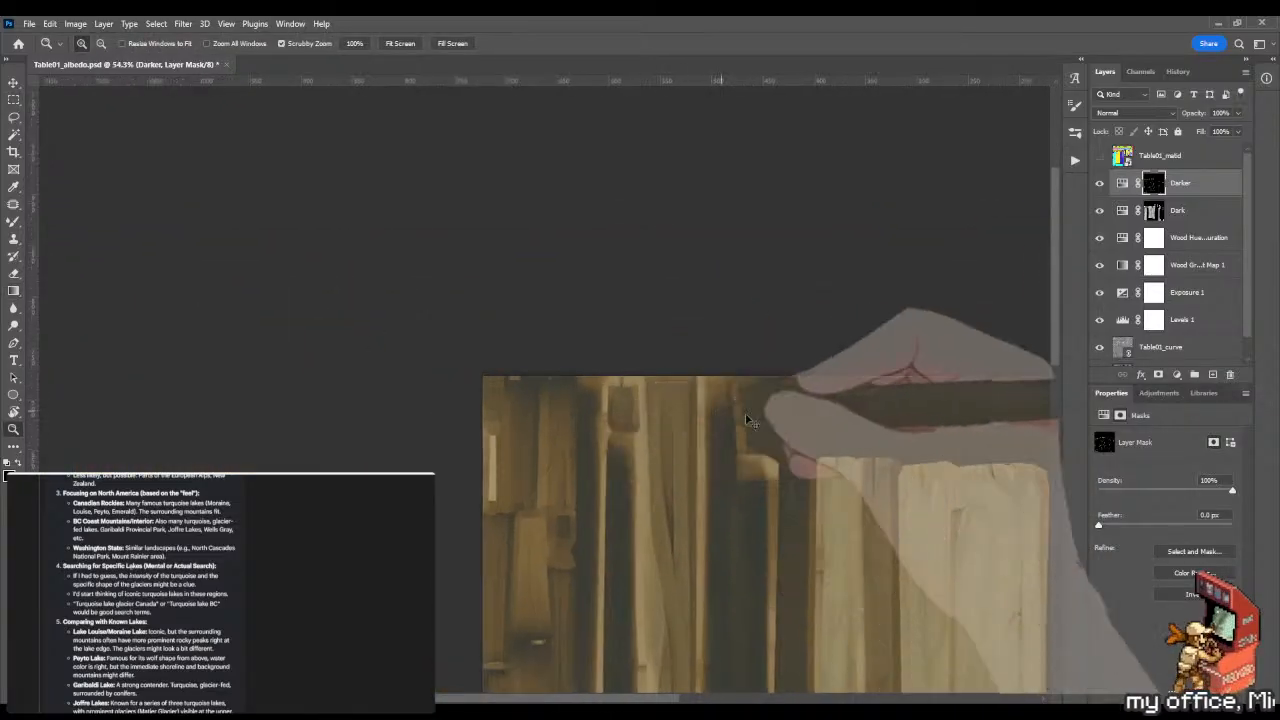
Save the updated texture and orbit the table in Marmoset Toolbag to check the new plank-end shading.
key(ctrl+s)
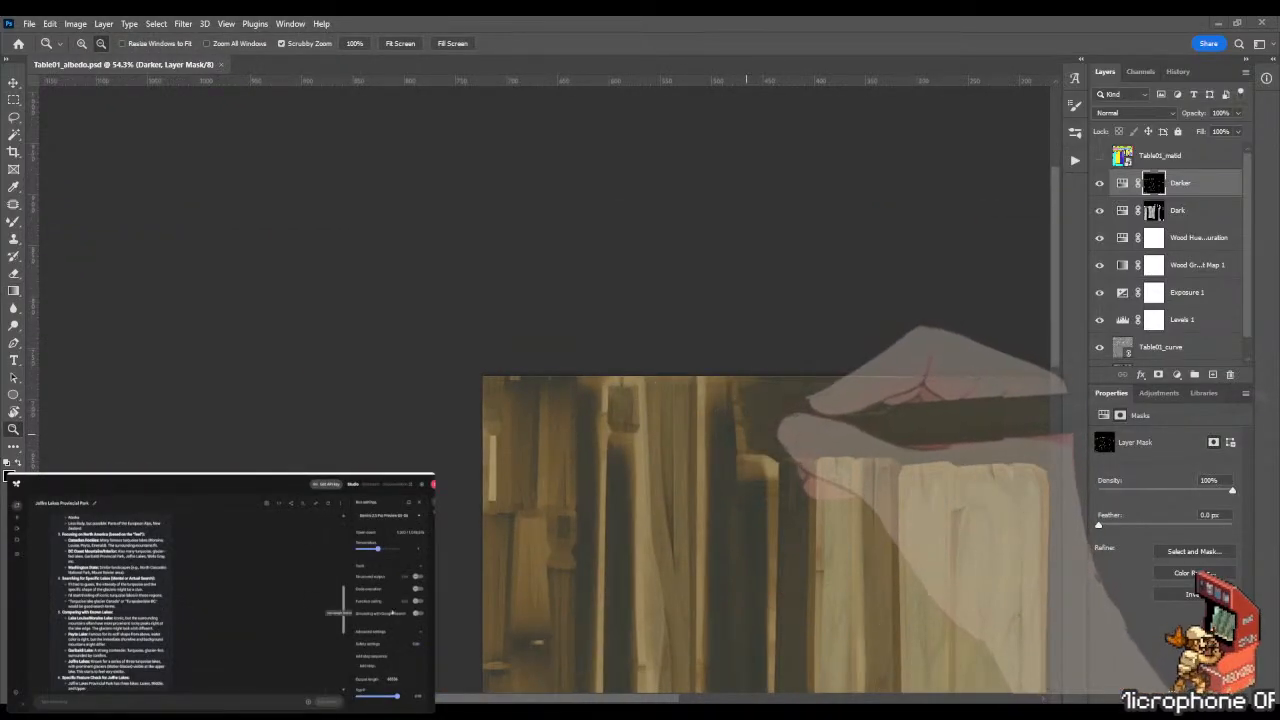
key(alt+Tab)
drag(754, 297, 670, 330)
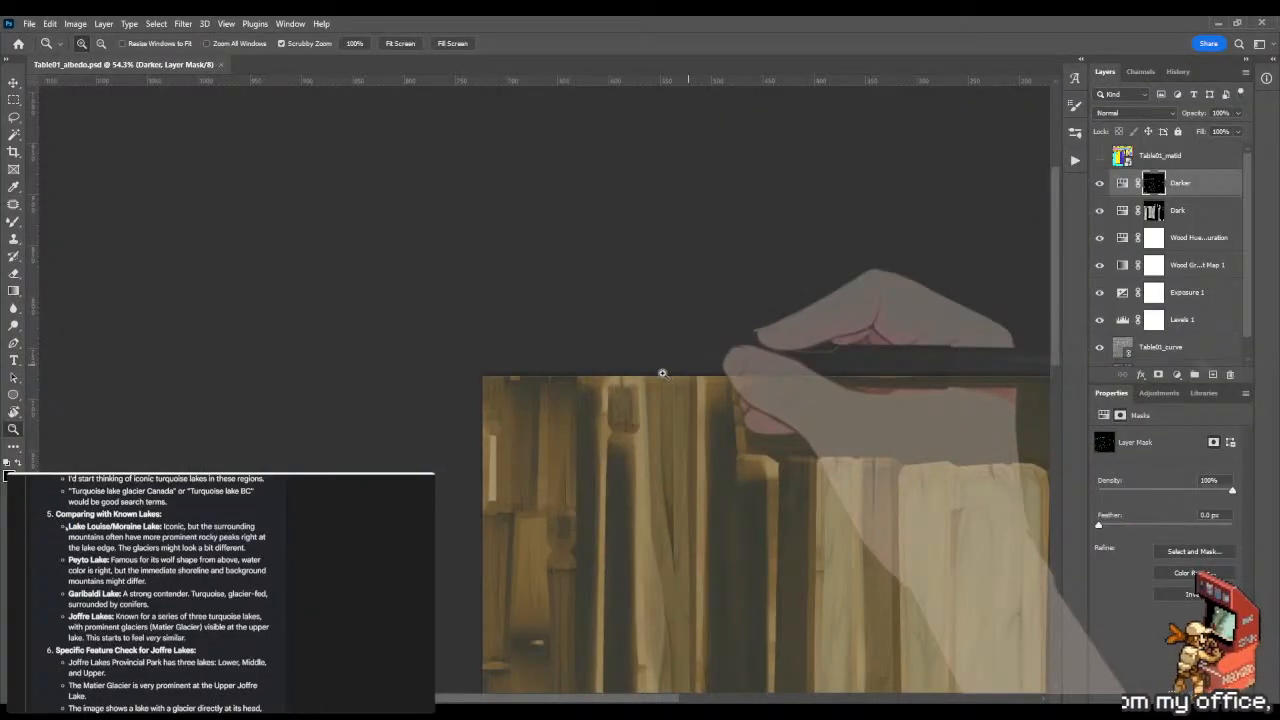
Select the long plank strip near the texture's left edge with the Magic Wand on Table01_matid and fill it with white on the Dark mask.
drag(520, 490, 650, 486)
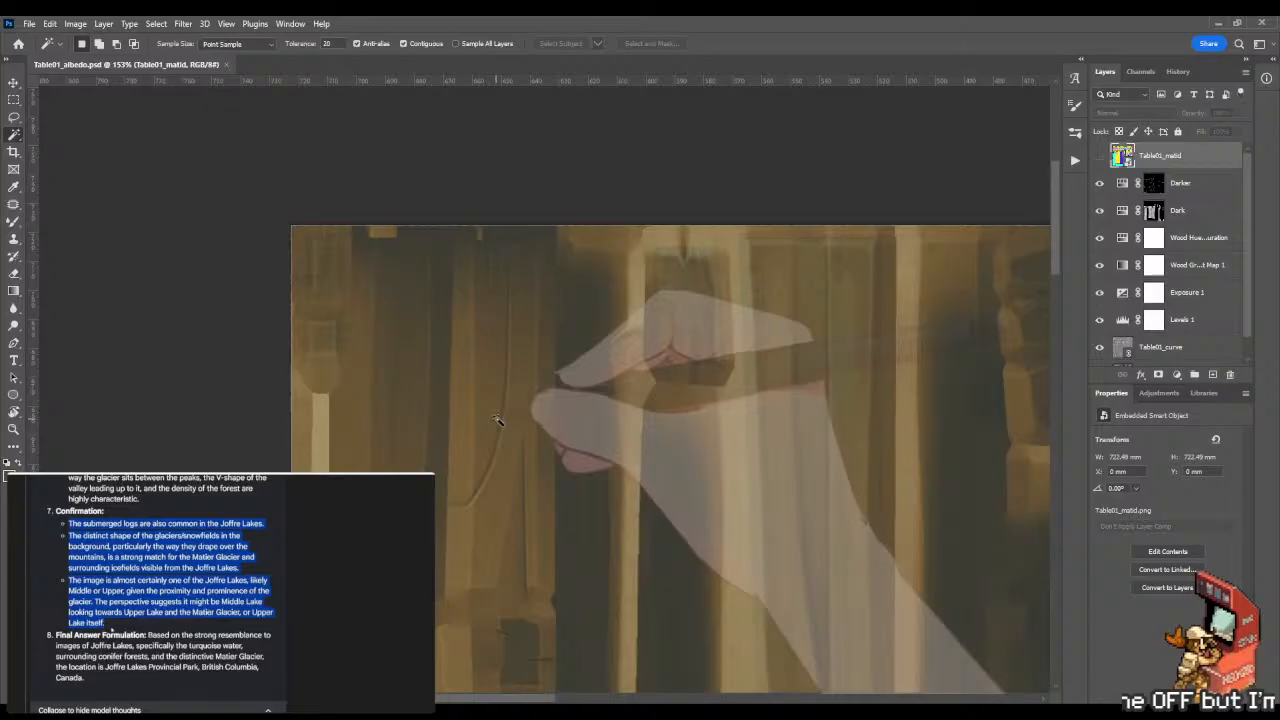
click(486, 423)
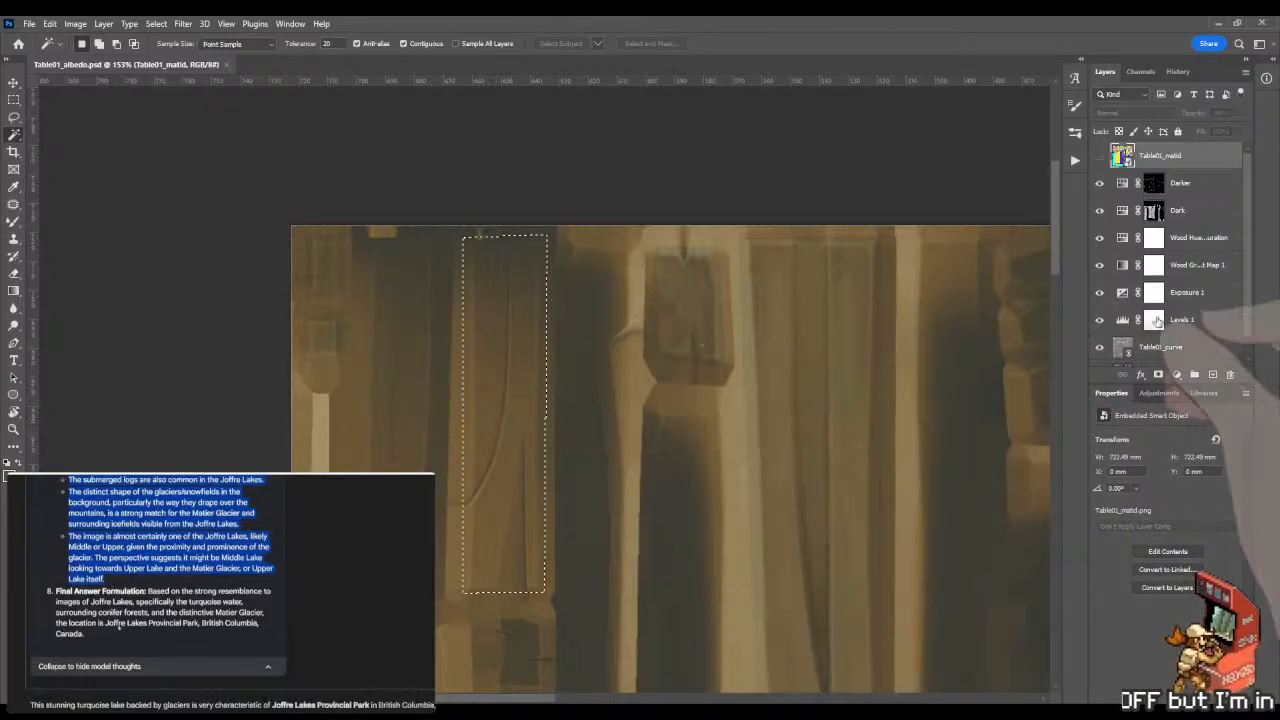
key(g)
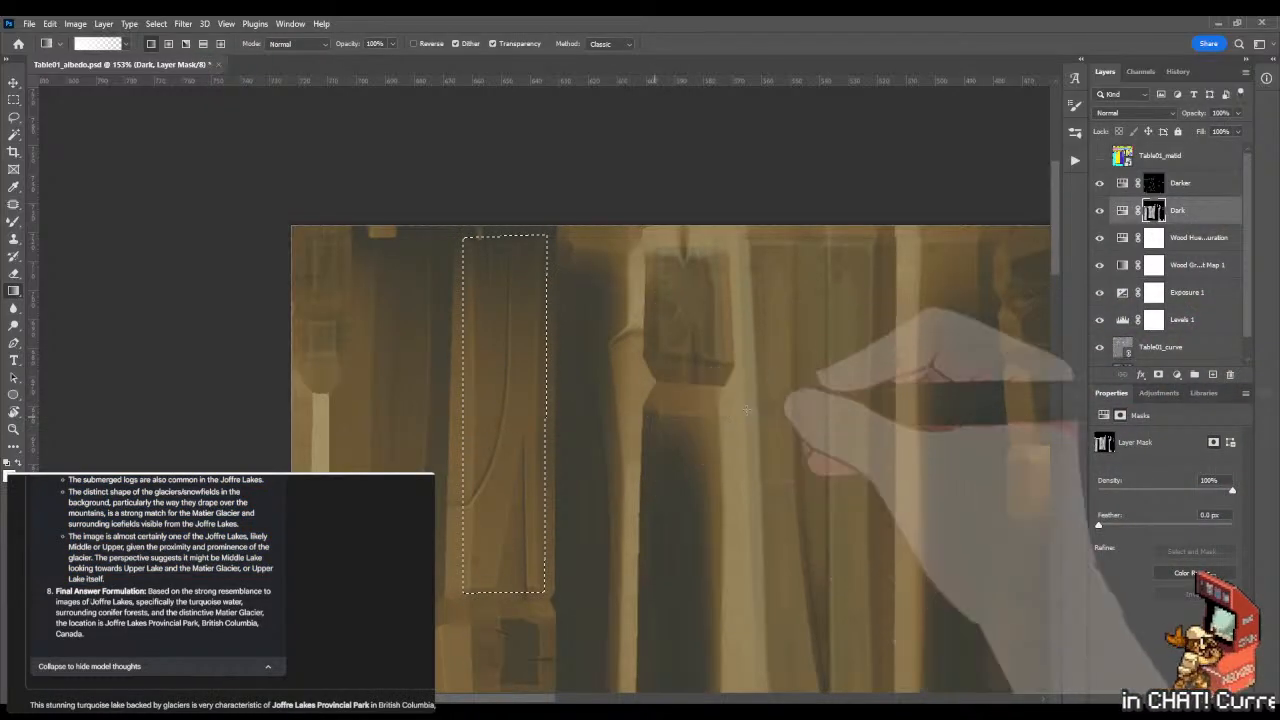
Rotate the canvas until the selected plank strip lies nearly horizontal and lighten parts of it on the Dark mask with large black brush strokes.
key(shift+b)
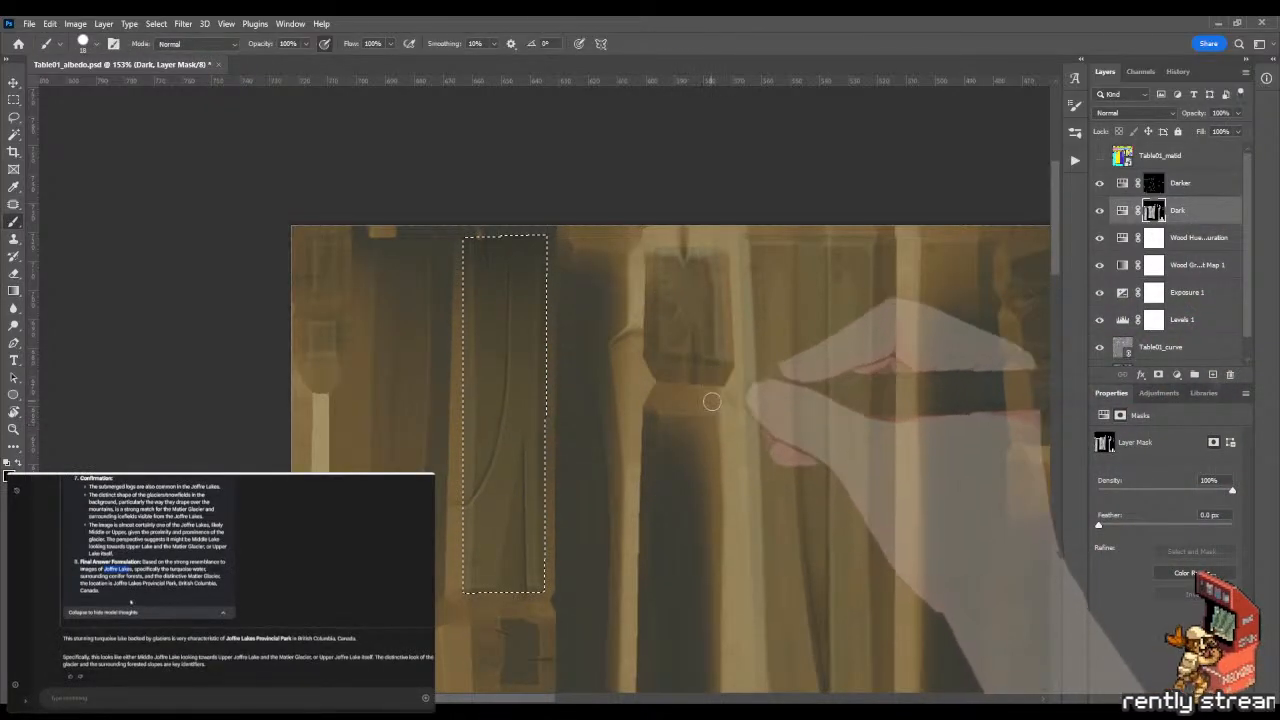
key(r)
mouse_move(711, 401)
mouse_down()
mouse_move(757, 449)
mouse_move(624, 593)
mouse_move(674, 565)
mouse_up()
key(b)
drag(348, 430, 393, 432)
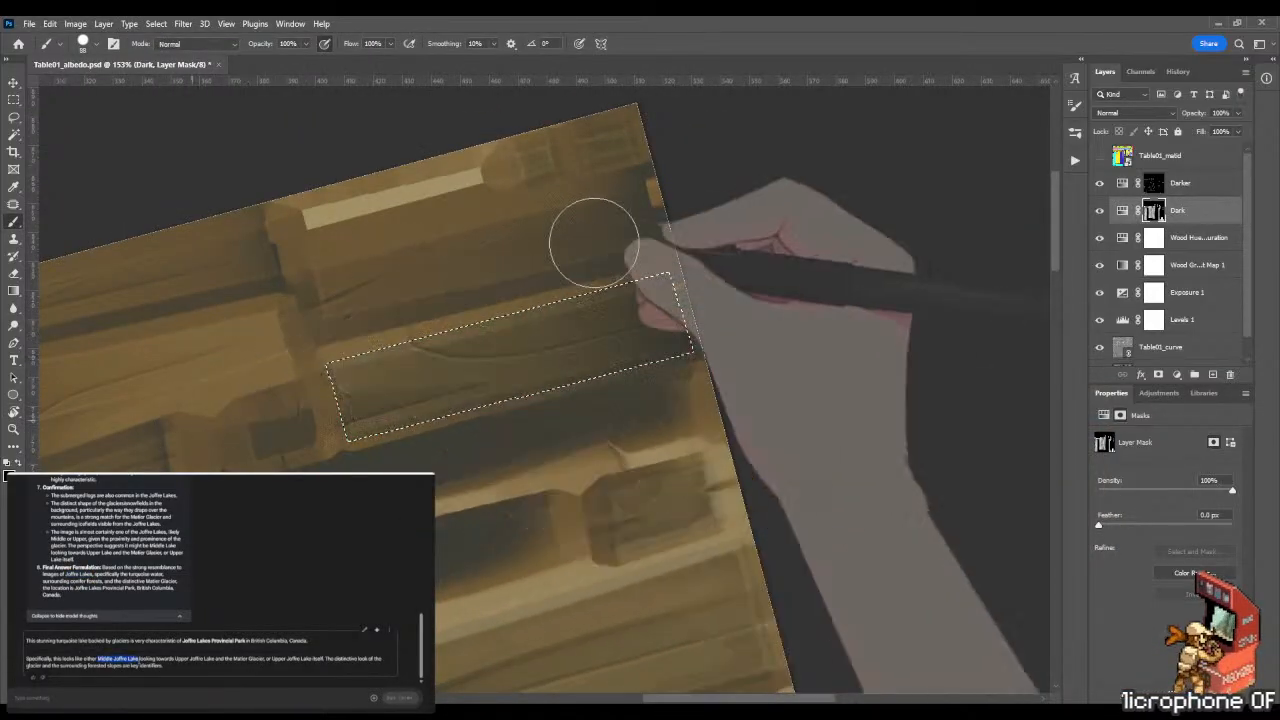
mouse_move(594, 243)
mouse_down()
mouse_move(248, 376)
mouse_move(795, 232)
mouse_move(631, 293)
mouse_move(295, 505)
mouse_move(533, 395)
mouse_move(843, 341)
mouse_move(617, 380)
mouse_move(323, 469)
mouse_move(671, 375)
mouse_move(904, 334)
mouse_move(715, 361)
mouse_move(417, 489)
mouse_move(342, 497)
mouse_move(420, 458)
mouse_move(660, 389)
mouse_move(446, 455)
mouse_move(650, 399)
mouse_move(528, 439)
mouse_move(594, 400)
mouse_move(754, 386)
mouse_up()
key(z)
drag(677, 408, 790, 406)
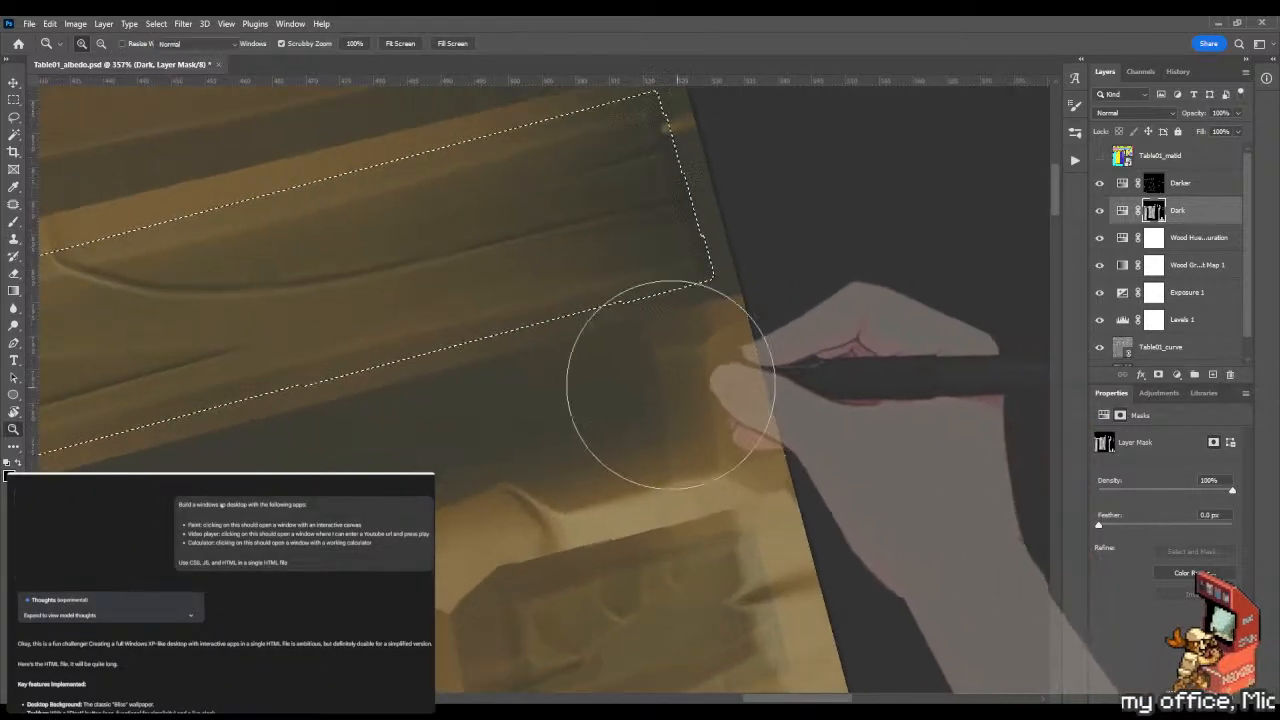
key(b)
mouse_move(766, 294)
mouse_down()
mouse_move(532, 378)
mouse_move(744, 286)
mouse_move(429, 413)
mouse_move(707, 304)
mouse_move(664, 336)
mouse_move(529, 382)
mouse_up()
key(space)
drag(537, 434, 716, 410)
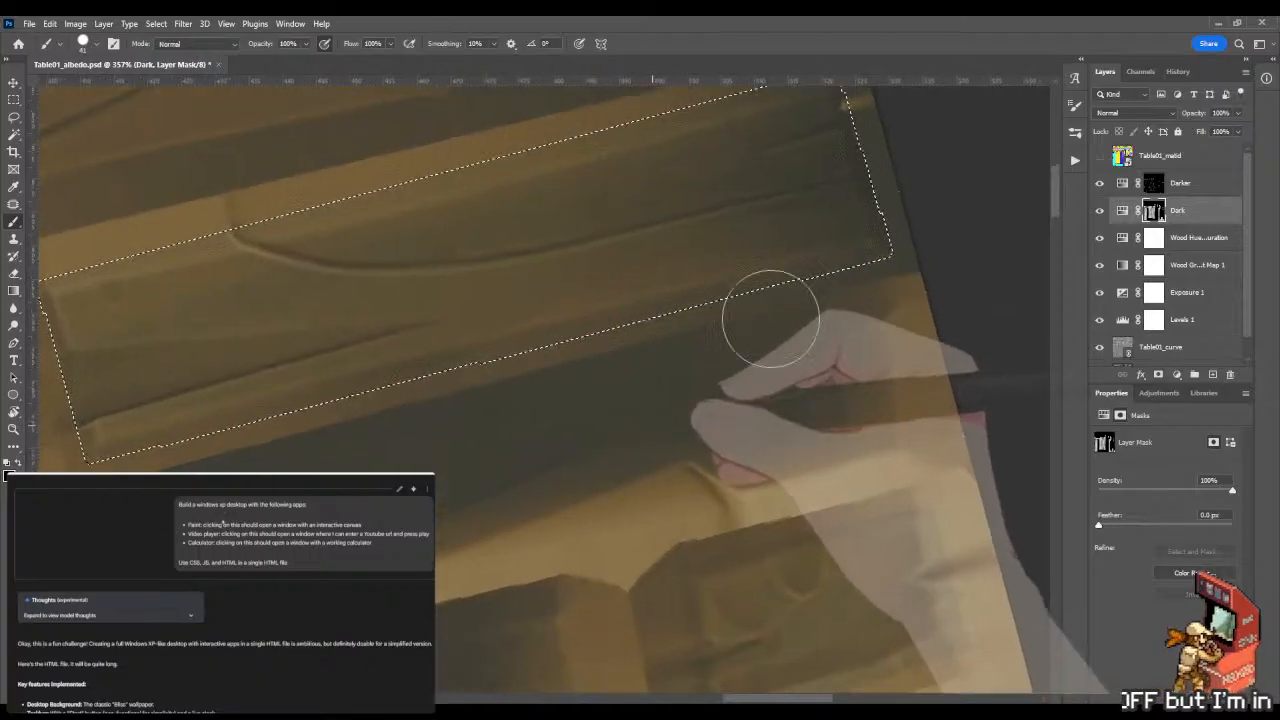
Soften the shading along the strip's lower edge and toward its inner end with smaller black brush strokes.
mouse_move(757, 293)
mouse_down()
mouse_move(779, 271)
mouse_move(861, 291)
mouse_move(784, 310)
mouse_move(745, 385)
mouse_move(812, 379)
mouse_move(867, 321)
mouse_move(681, 351)
mouse_move(746, 360)
mouse_move(824, 337)
mouse_move(720, 350)
mouse_move(863, 326)
mouse_move(661, 353)
mouse_move(820, 336)
mouse_up()
key(space)
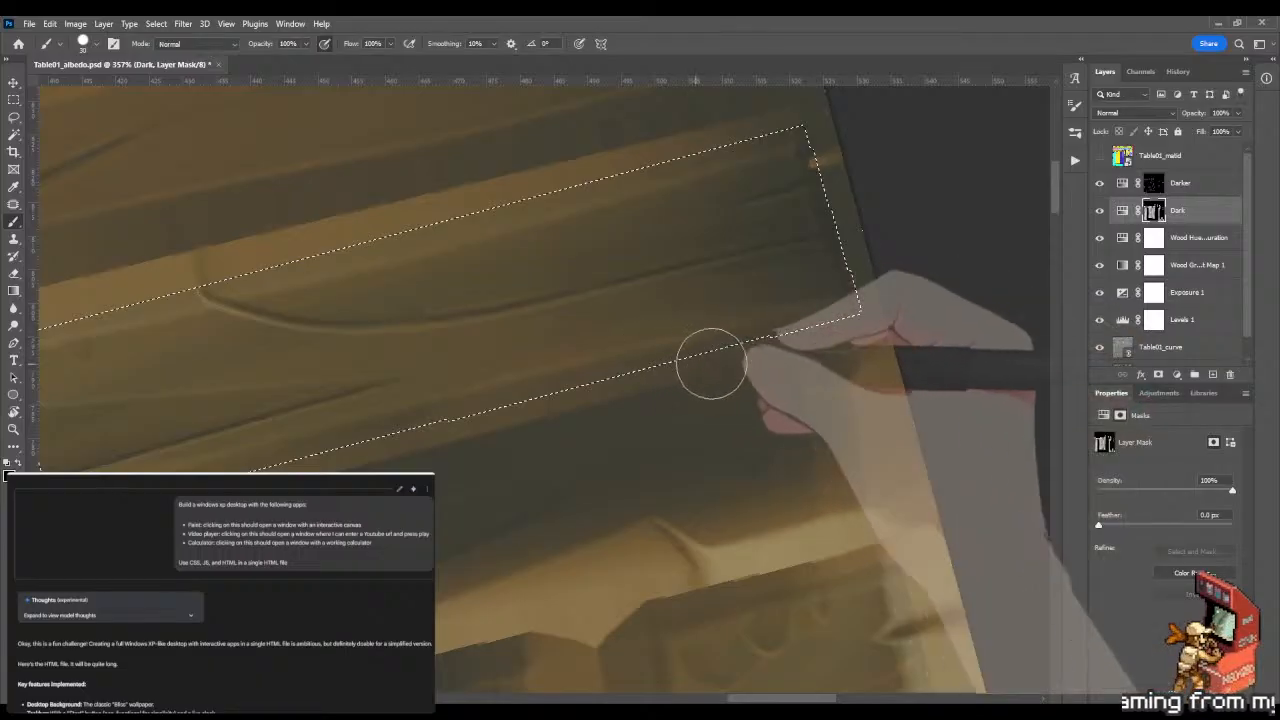
mouse_move(711, 363)
mouse_down()
mouse_move(863, 323)
mouse_move(766, 349)
mouse_up()
key(space)
drag(554, 339, 765, 360)
mouse_move(186, 434)
mouse_down()
mouse_move(251, 394)
mouse_move(111, 457)
mouse_move(277, 329)
mouse_move(522, 243)
mouse_up()
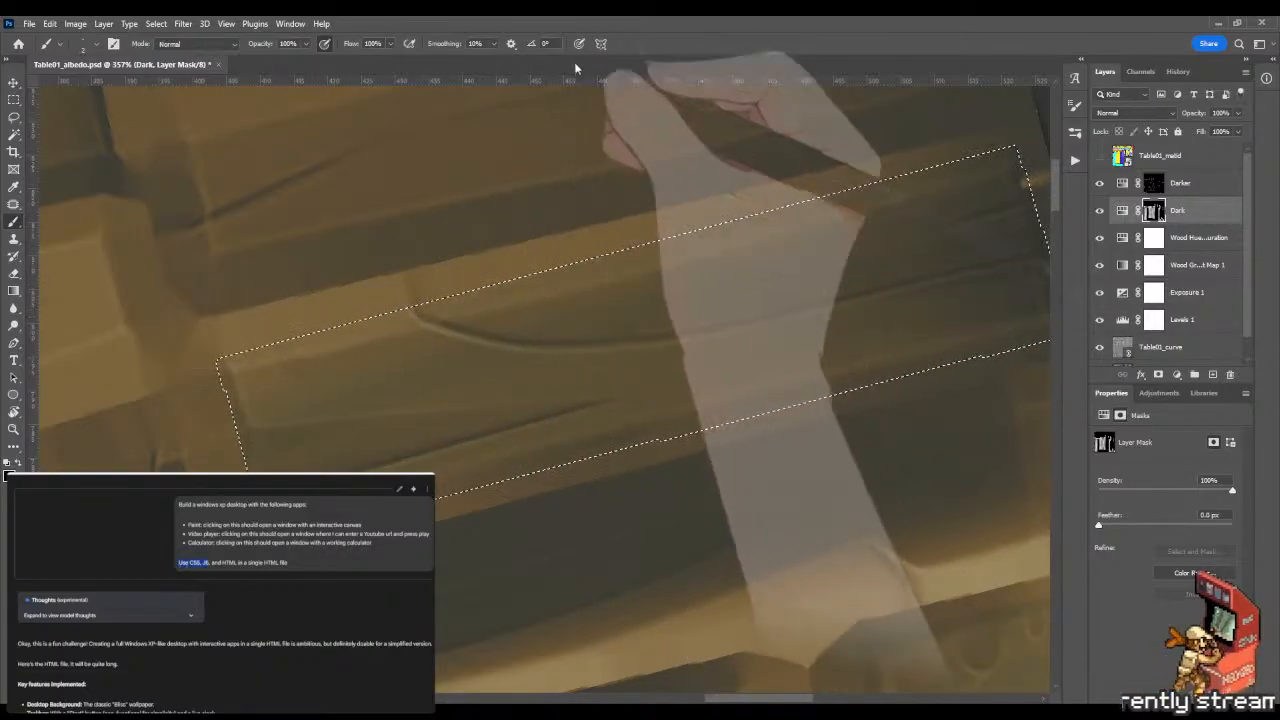
Lighten the edges and corner of the strip's inner end with fine strokes from a size 2 black brush.
key(z)
drag(281, 414, 345, 398)
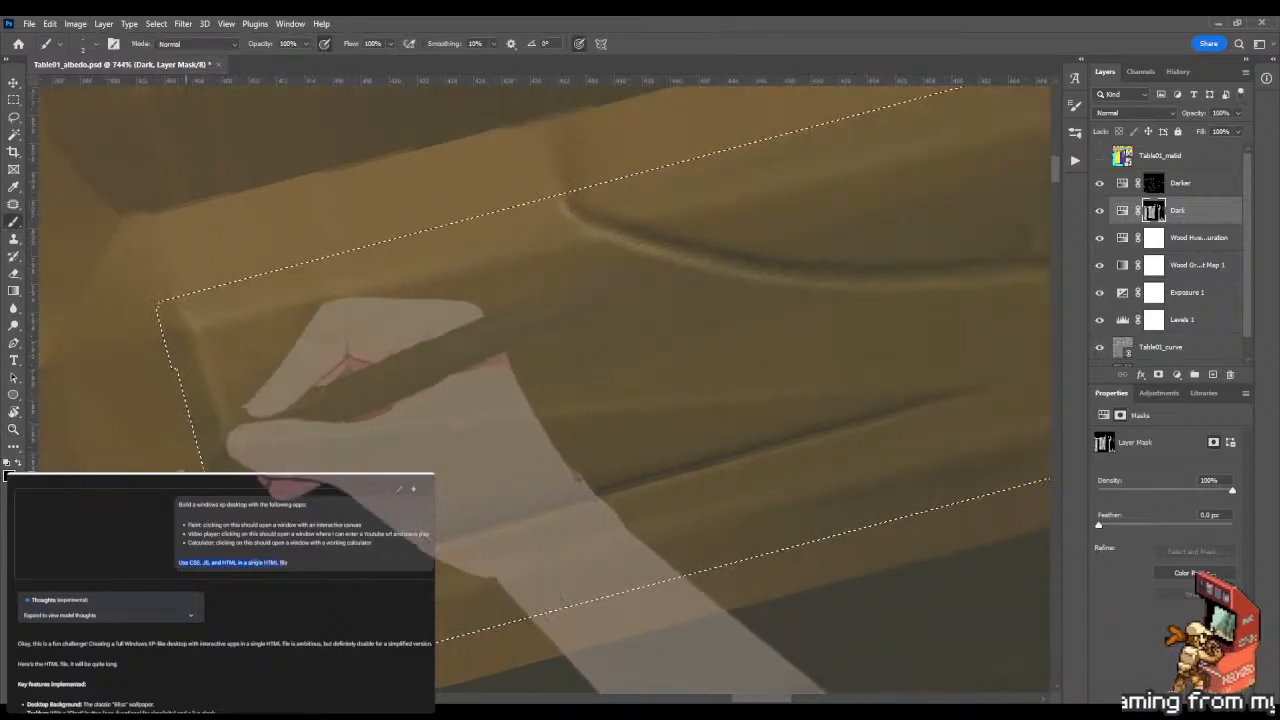
key(b)
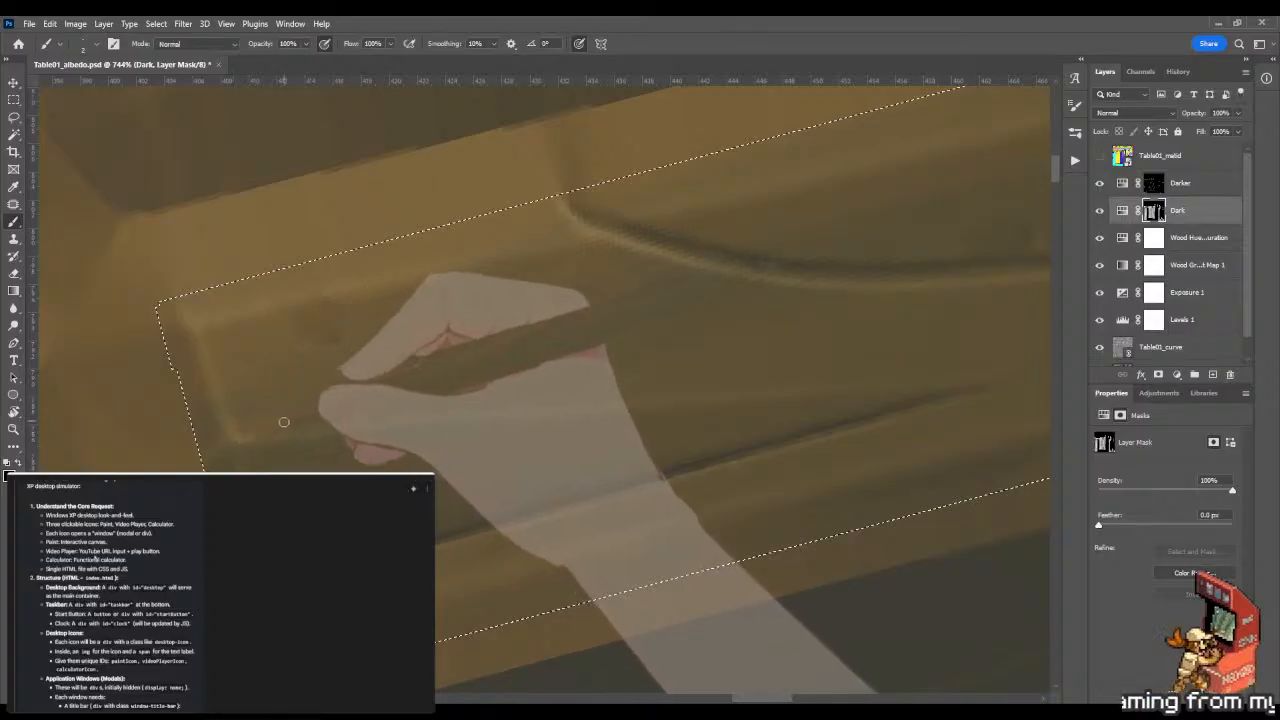
drag(939, 190, 479, 360)
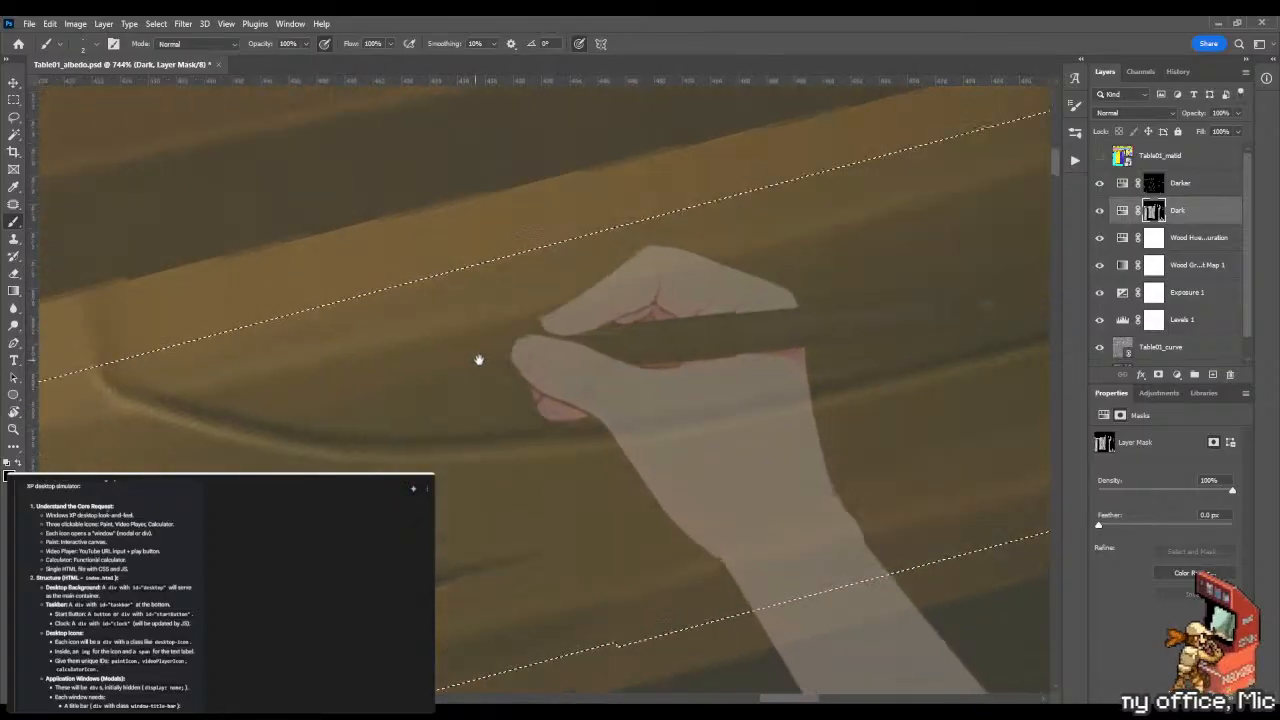
Paint fine black strokes on the Dark mask along the area just above the curved crack.
key(z)
mouse_move(576, 366)
mouse_down()
mouse_move(506, 369)
mouse_move(565, 392)
mouse_up()
key(b)
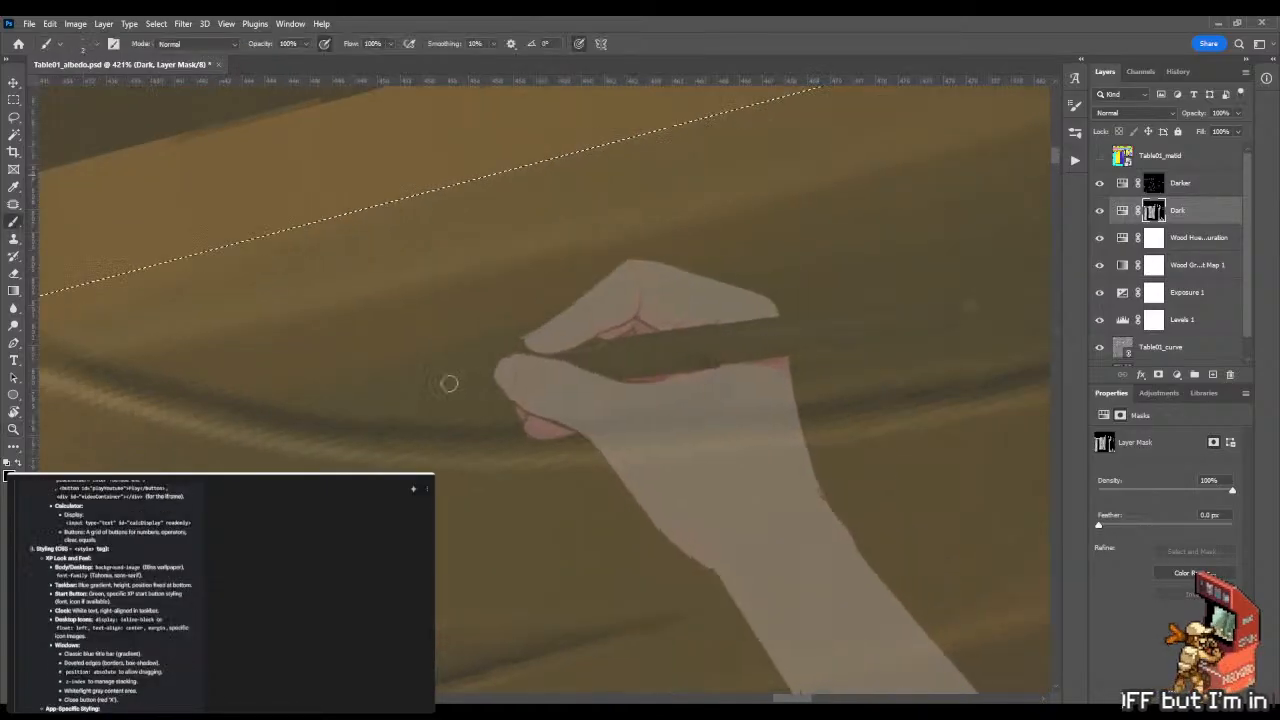
key(z)
drag(426, 383, 389, 389)
key(b)
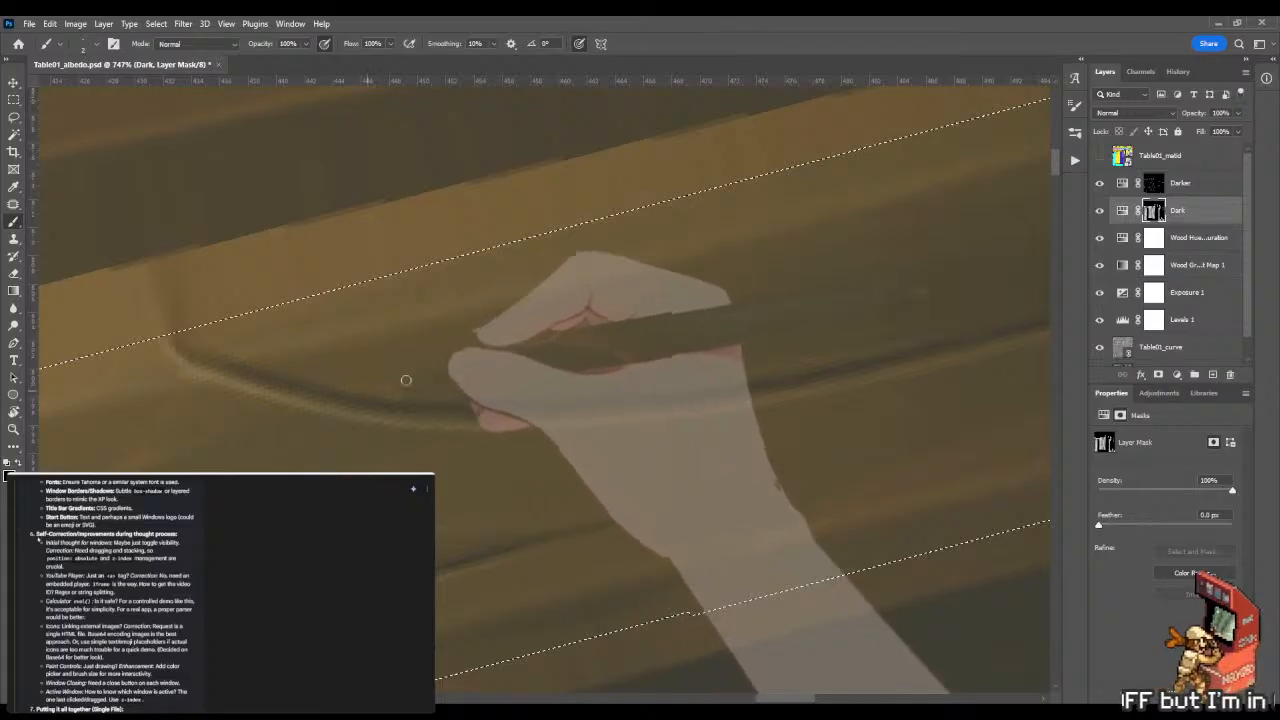
Paint a faint oval outline above the curved crack and fine wood grain toward the strip's outer end.
key(z)
drag(480, 363, 400, 370)
key(space)
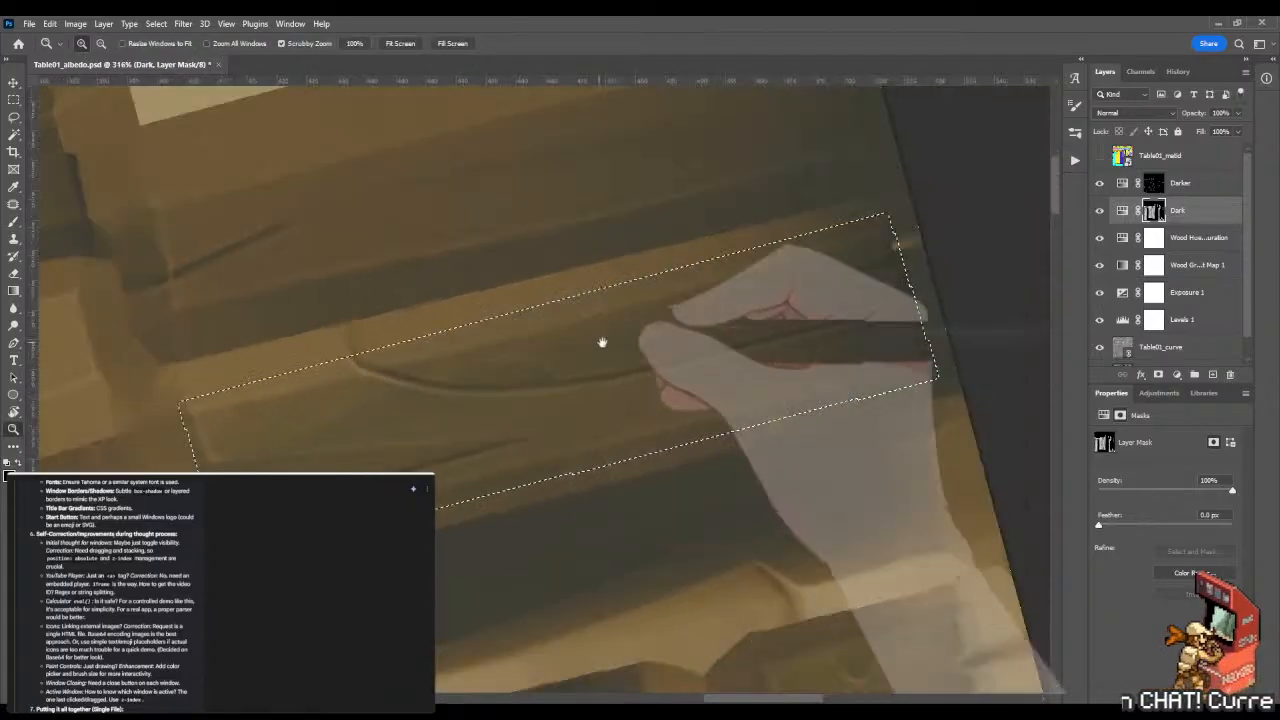
drag(603, 343, 467, 354)
drag(546, 341, 669, 309)
key(b)
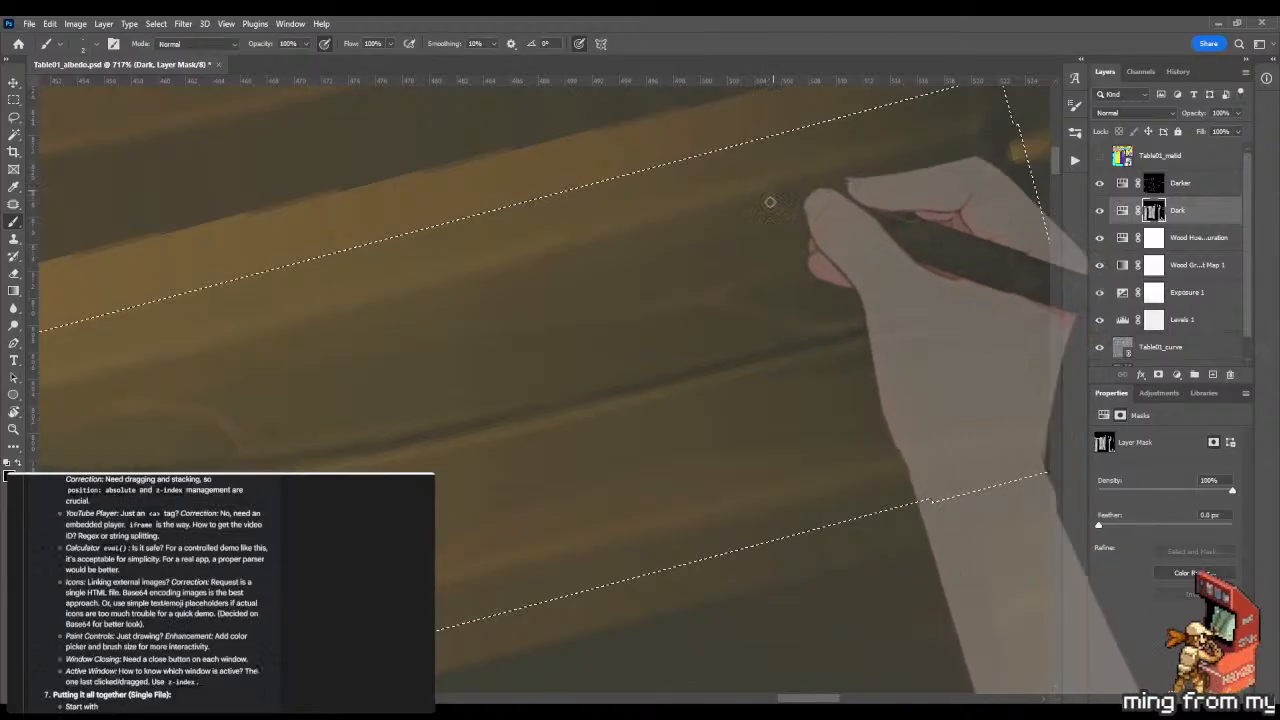
Refine the wood-grain transitions between the oval detail and the strip's outer end with size 2 brush strokes.
key(z)
mouse_move(646, 266)
mouse_down()
mouse_move(340, 380)
mouse_move(246, 374)
mouse_move(823, 366)
mouse_move(613, 369)
mouse_up()
key(b)
key(z)
key(b)
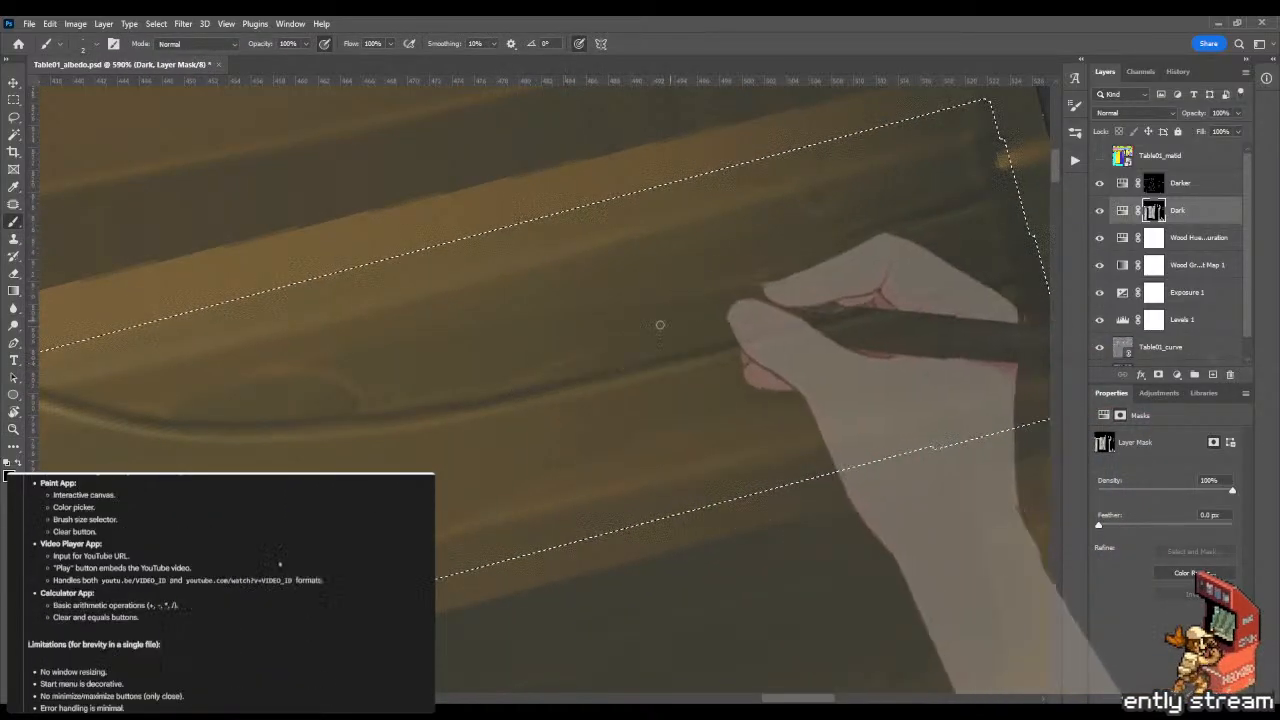
Brush fine lighter grain below the curved crack, from the middle of the strip toward its inner end.
key(z)
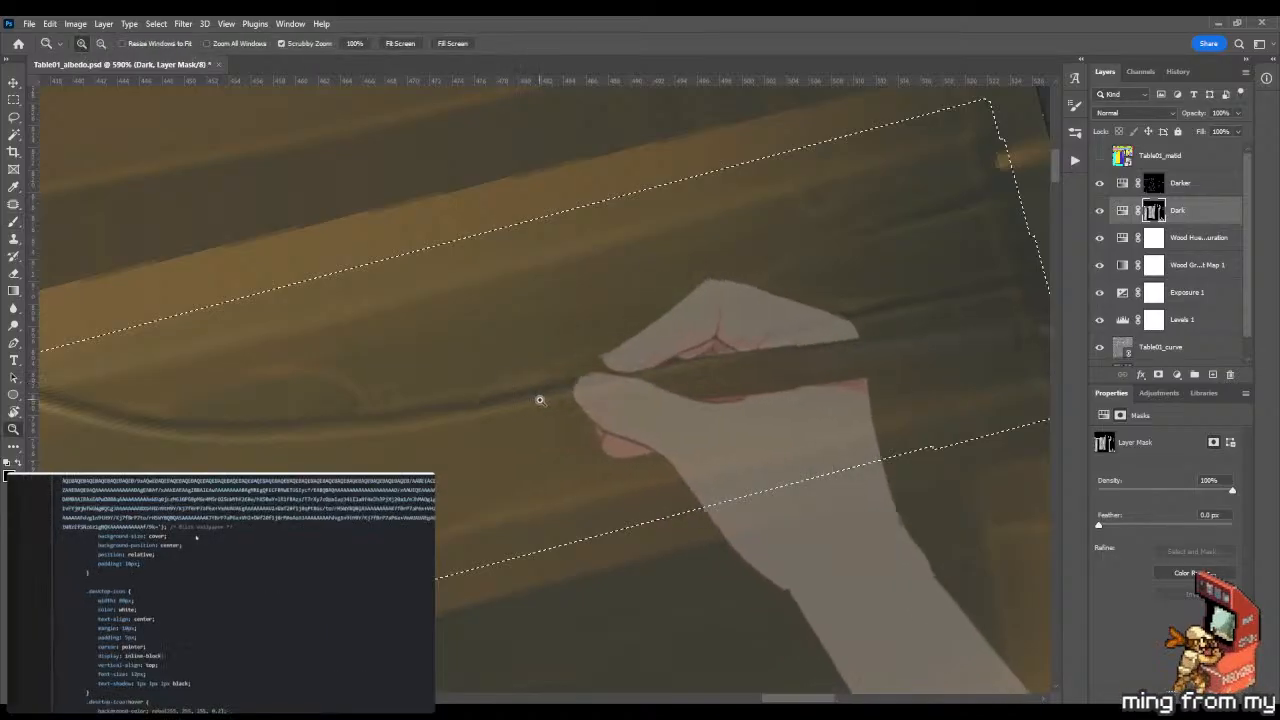
mouse_move(537, 397)
mouse_down()
mouse_move(466, 443)
mouse_move(594, 371)
mouse_move(680, 395)
mouse_up()
key(b)
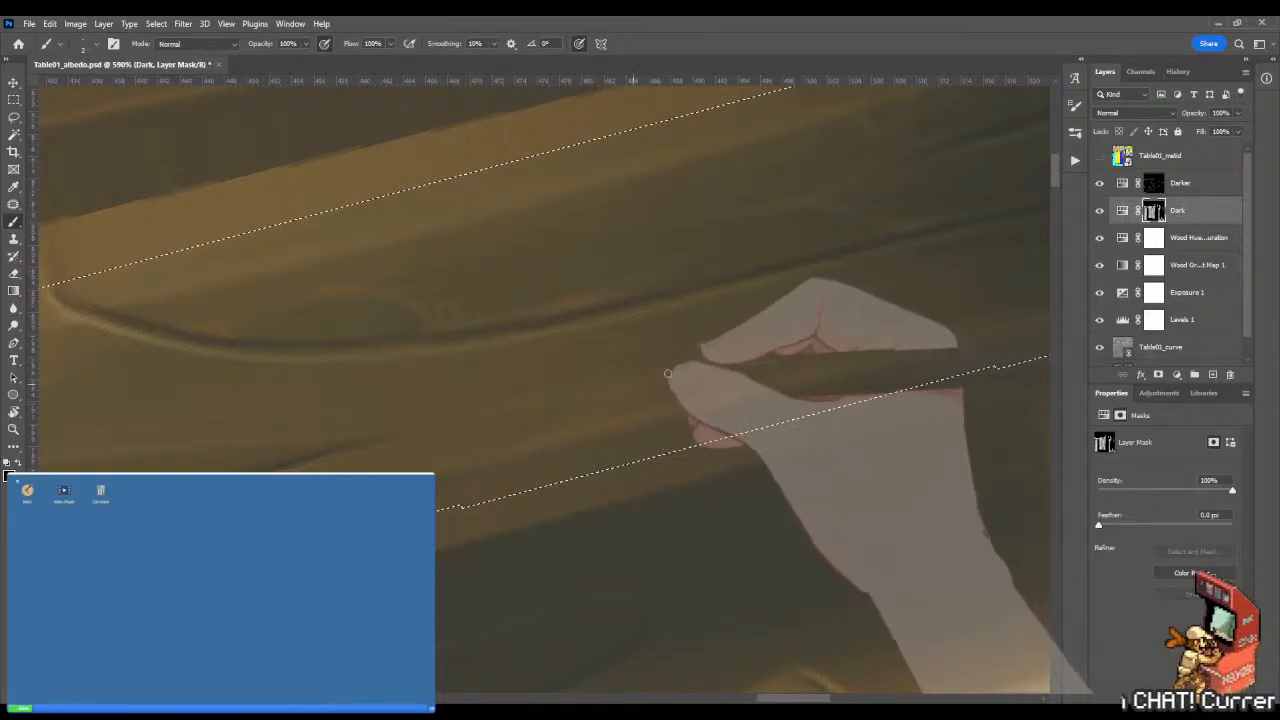
drag(621, 381, 743, 382)
drag(508, 386, 700, 360)
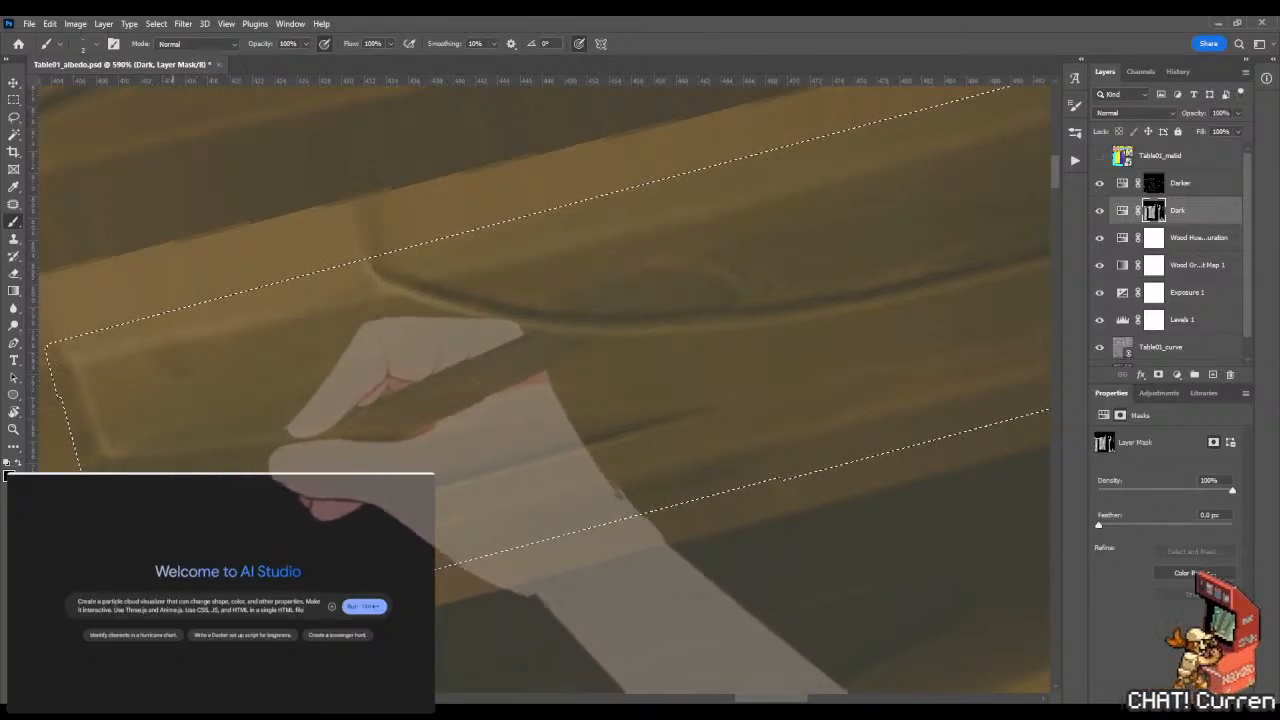
Detail the lower edge and outer end of the strip with fine brush strokes, toggling the selection outline's visibility to check them.
key(z)
drag(381, 464, 180, 463)
key(space)
mouse_move(600, 381)
mouse_down()
mouse_move(495, 390)
mouse_move(571, 409)
mouse_move(715, 405)
mouse_up()
key(b)
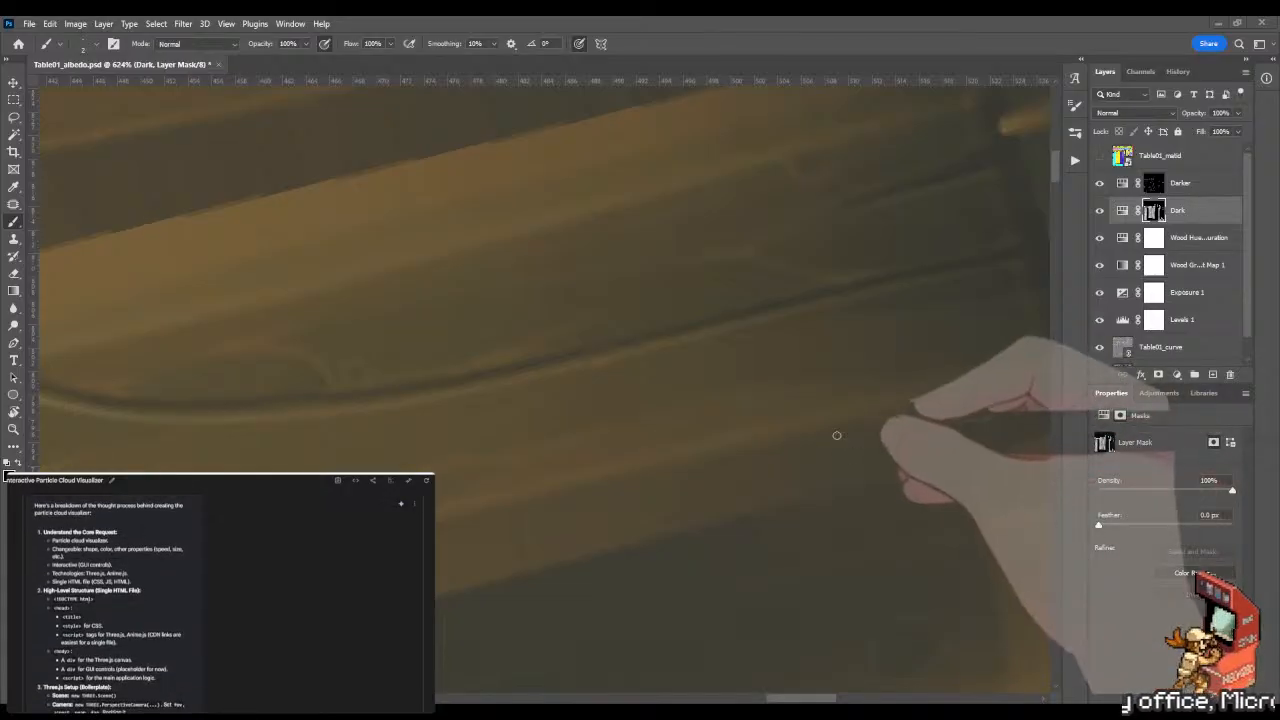
key(ctrl+h)
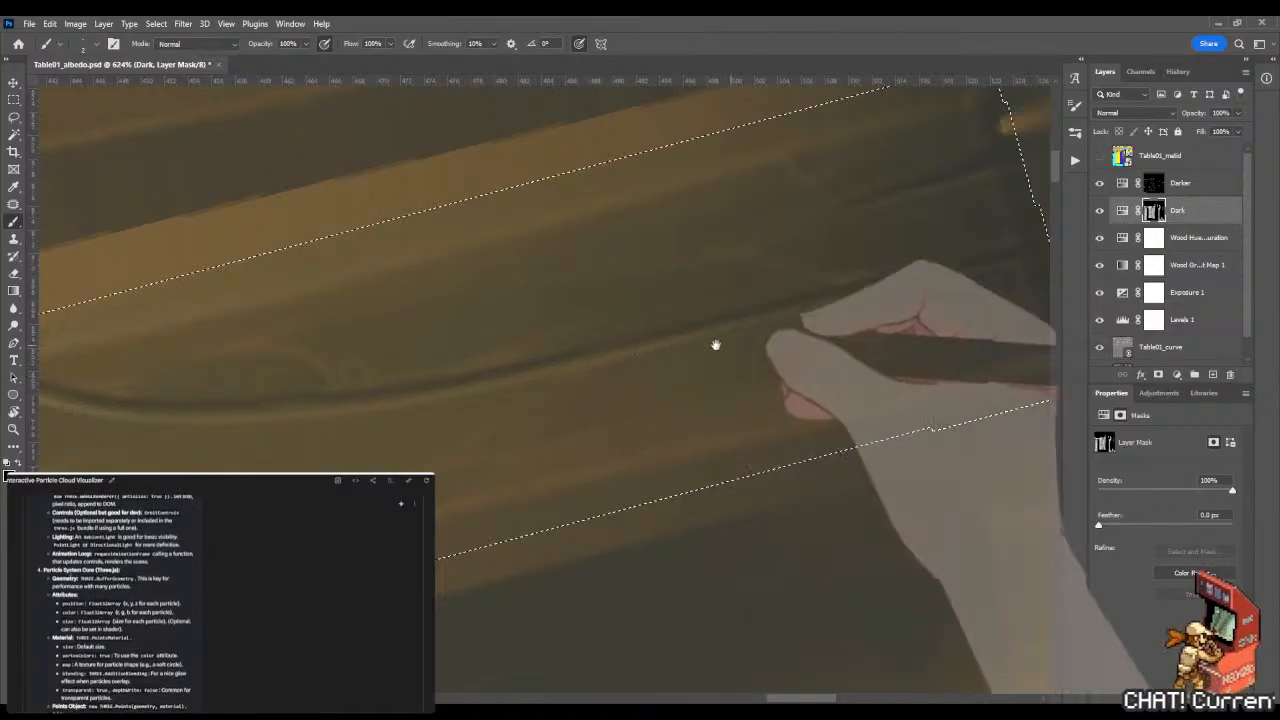
drag(809, 340, 579, 365)
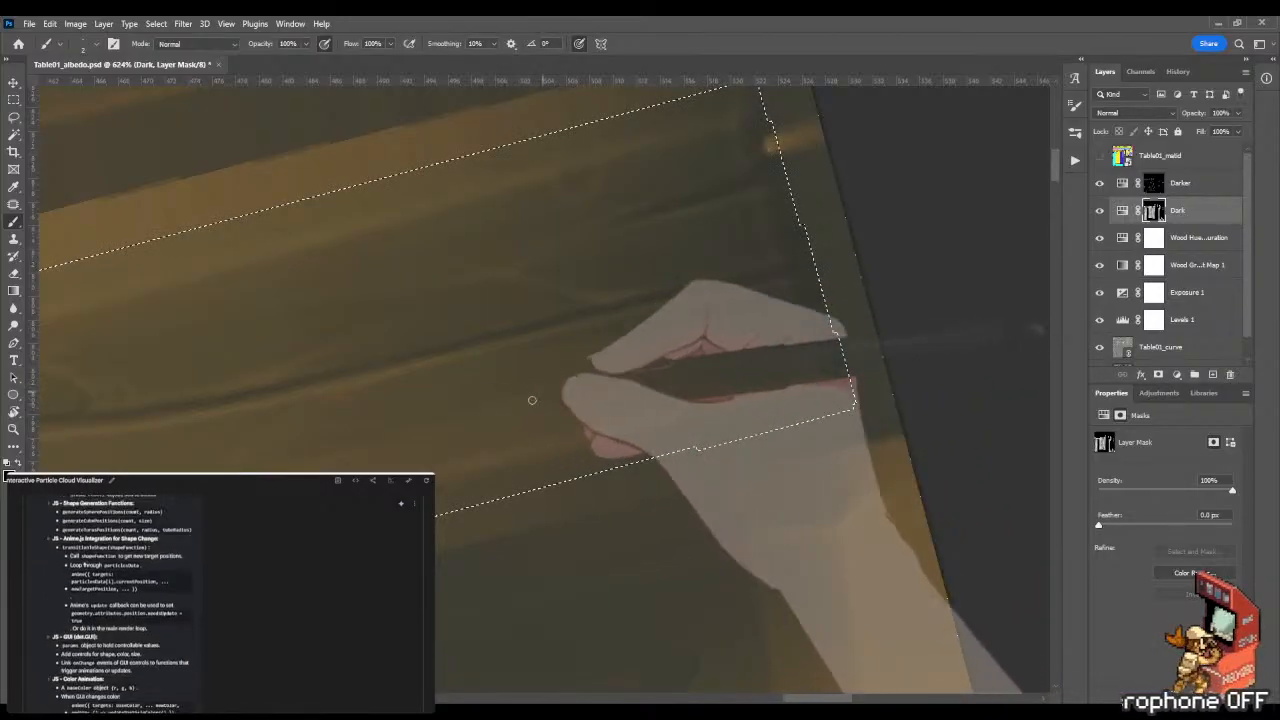
Deselect the strip, lasso a thin forked sliver under the curved crack, darken it with a white-to-transparent gradient on the Dark mask, and deselect.
key(z)
drag(564, 401, 486, 420)
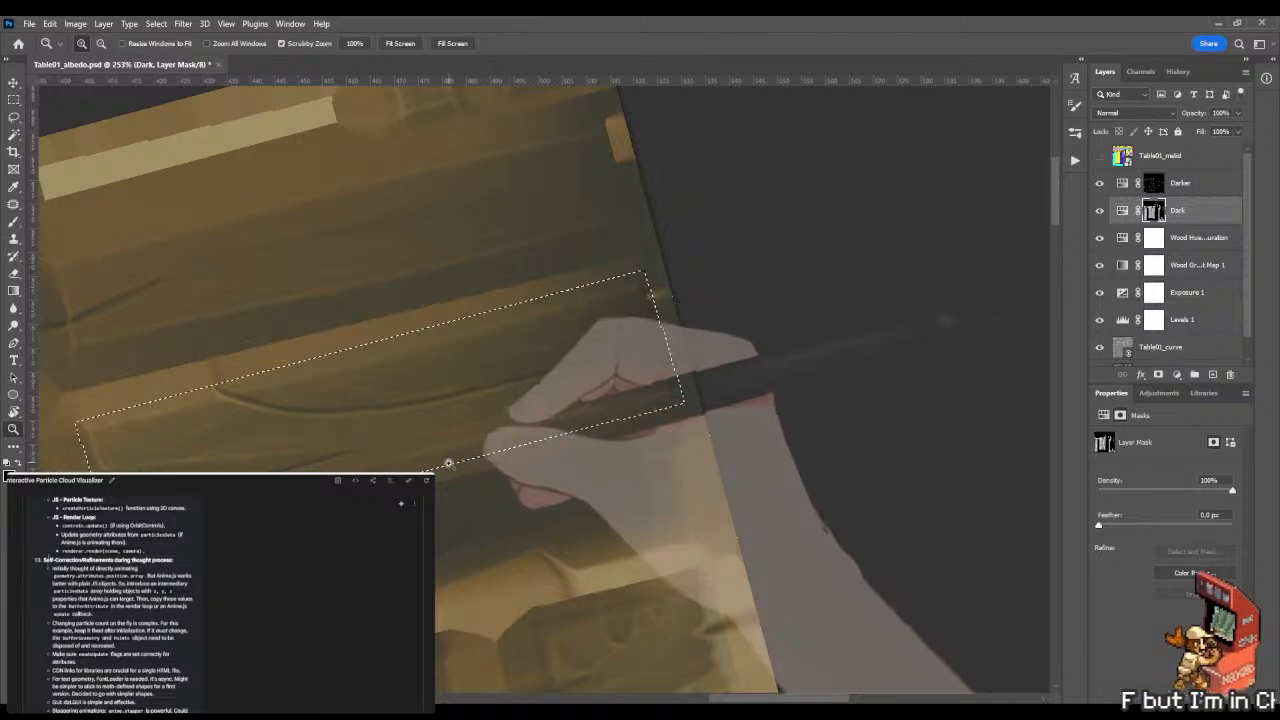
mouse_move(440, 480)
mouse_down()
mouse_move(220, 455)
mouse_move(491, 420)
mouse_move(460, 403)
mouse_up()
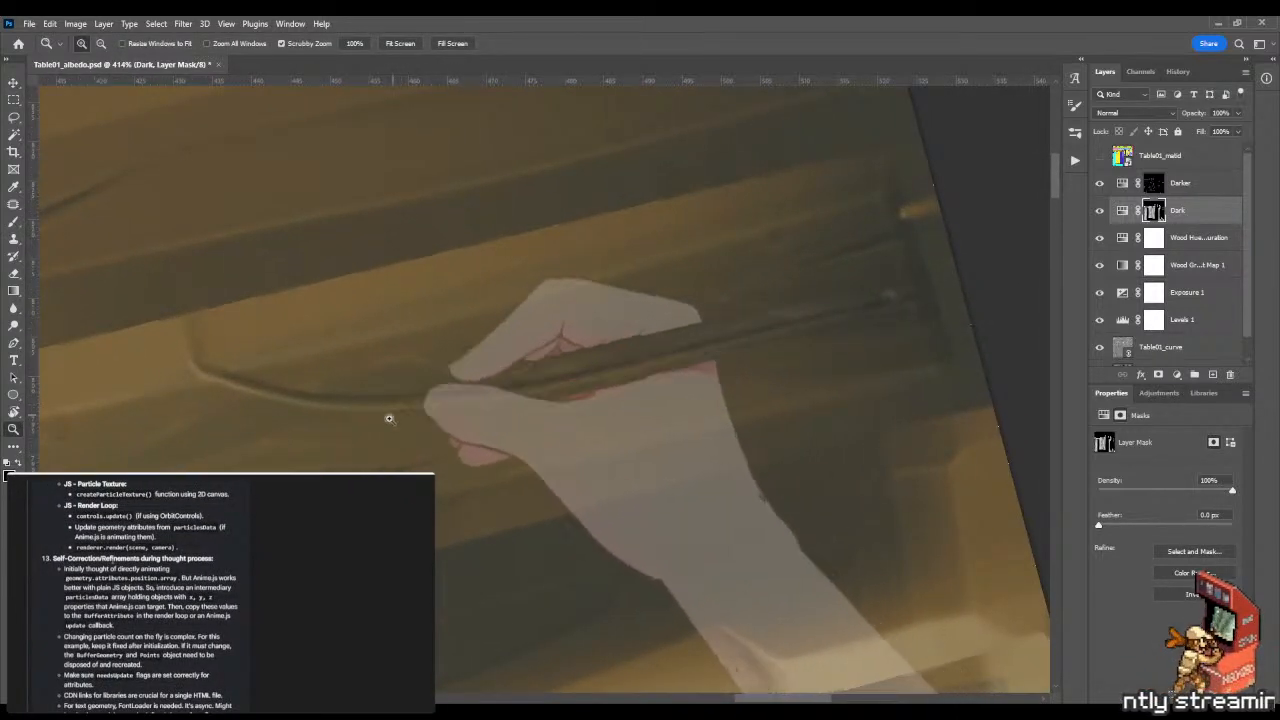
key(l)
mouse_move(288, 429)
mouse_down()
mouse_move(516, 407)
mouse_move(520, 427)
mouse_move(489, 445)
mouse_move(512, 443)
mouse_move(600, 384)
mouse_move(295, 426)
mouse_up()
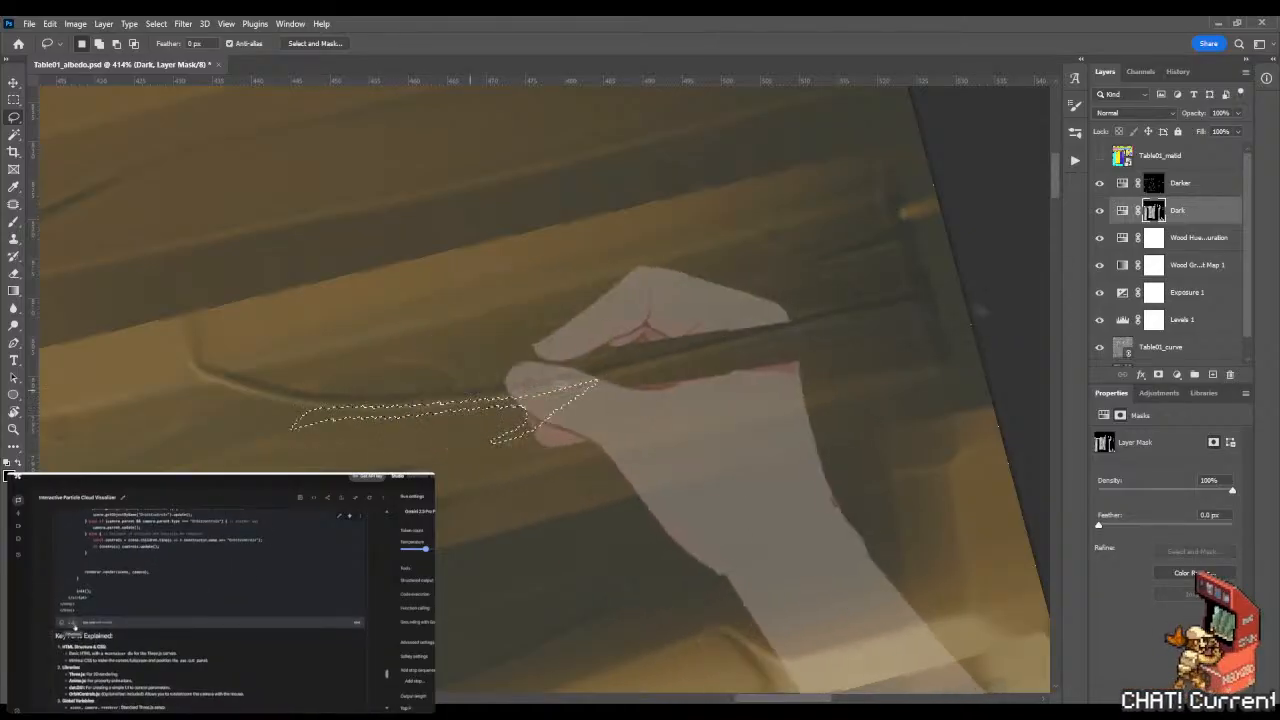
key(g)
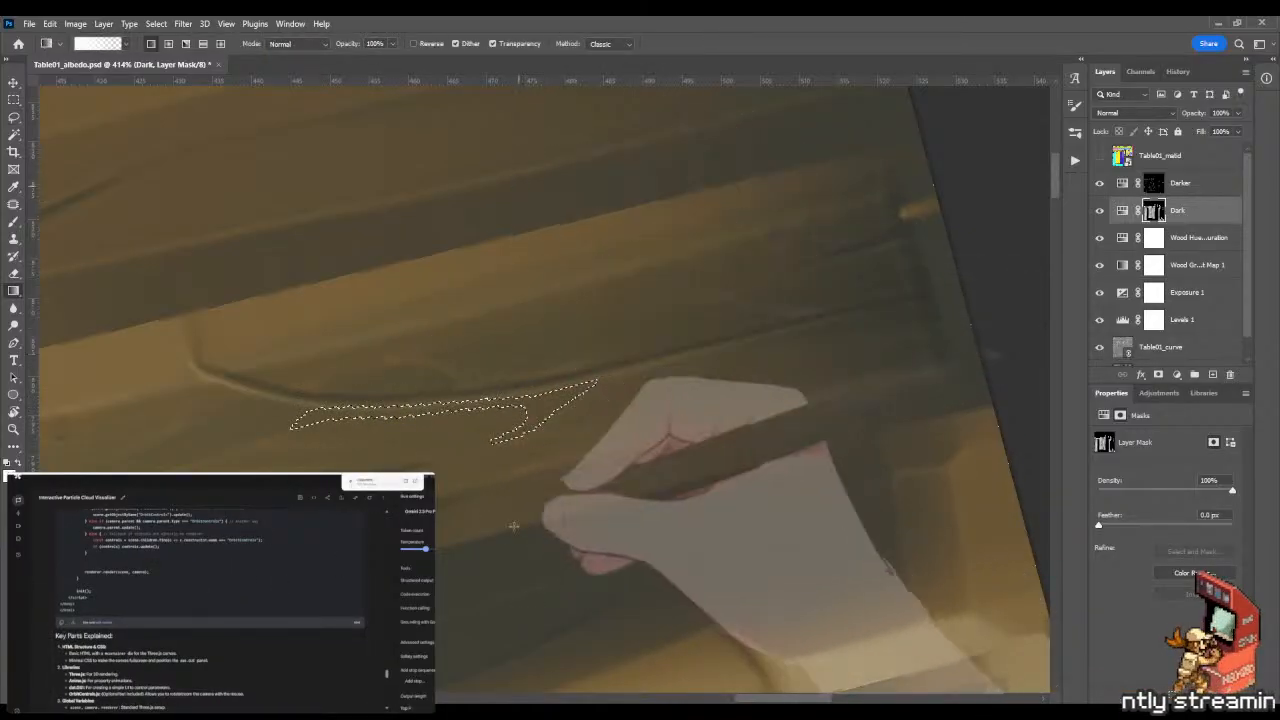
key(m)
click(574, 434)
Blend the forked sliver below the crack into the surrounding wood with small Mixer Brush strokes.
key(z)
drag(468, 469, 531, 434)
key(b)
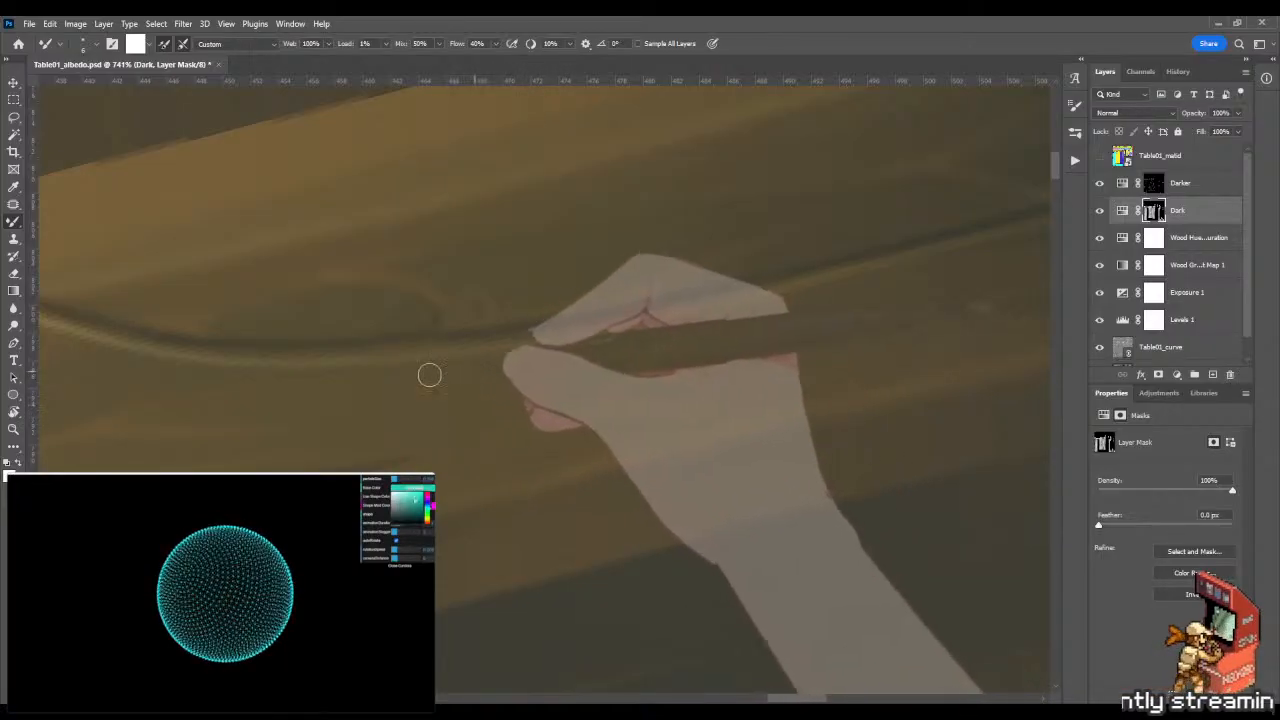
key(z)
drag(452, 390, 354, 409)
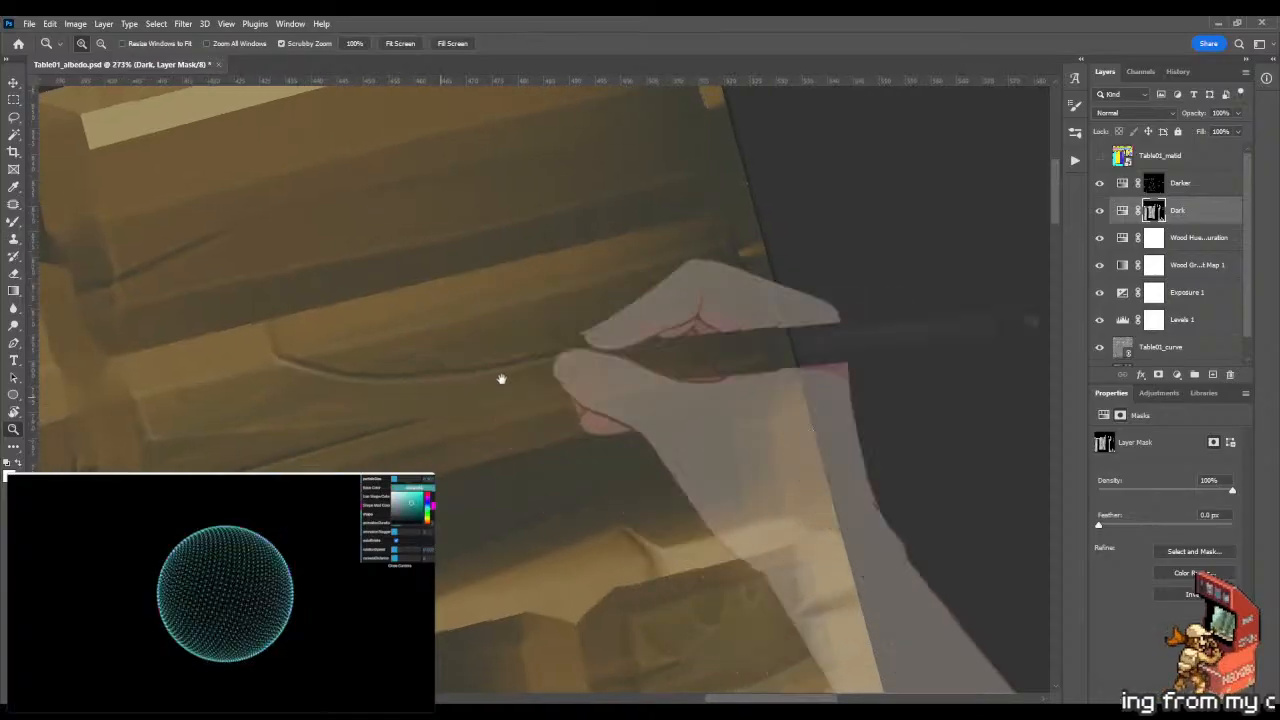
Lasso a forked patch beside the crack's inner tip, darken it with a white-to-transparent gradient on the Dark mask, and deselect.
drag(503, 380, 593, 368)
drag(334, 363, 423, 363)
drag(329, 369, 363, 369)
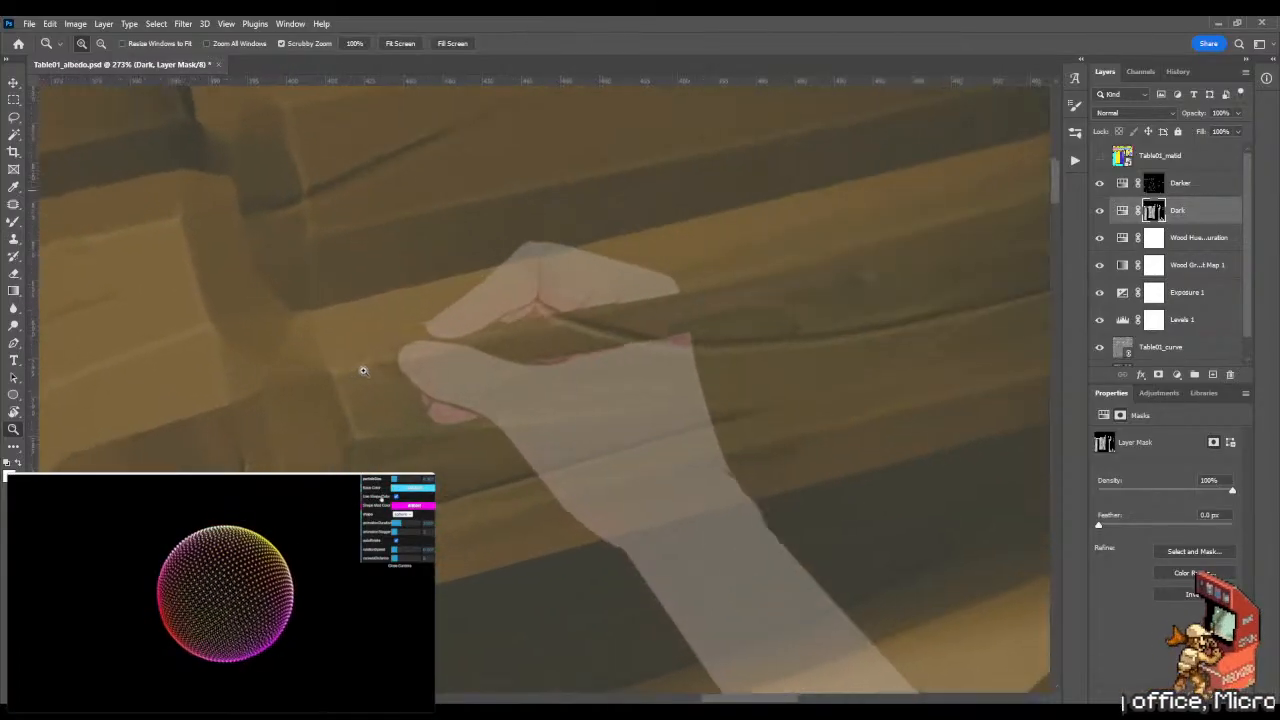
drag(497, 366, 563, 363)
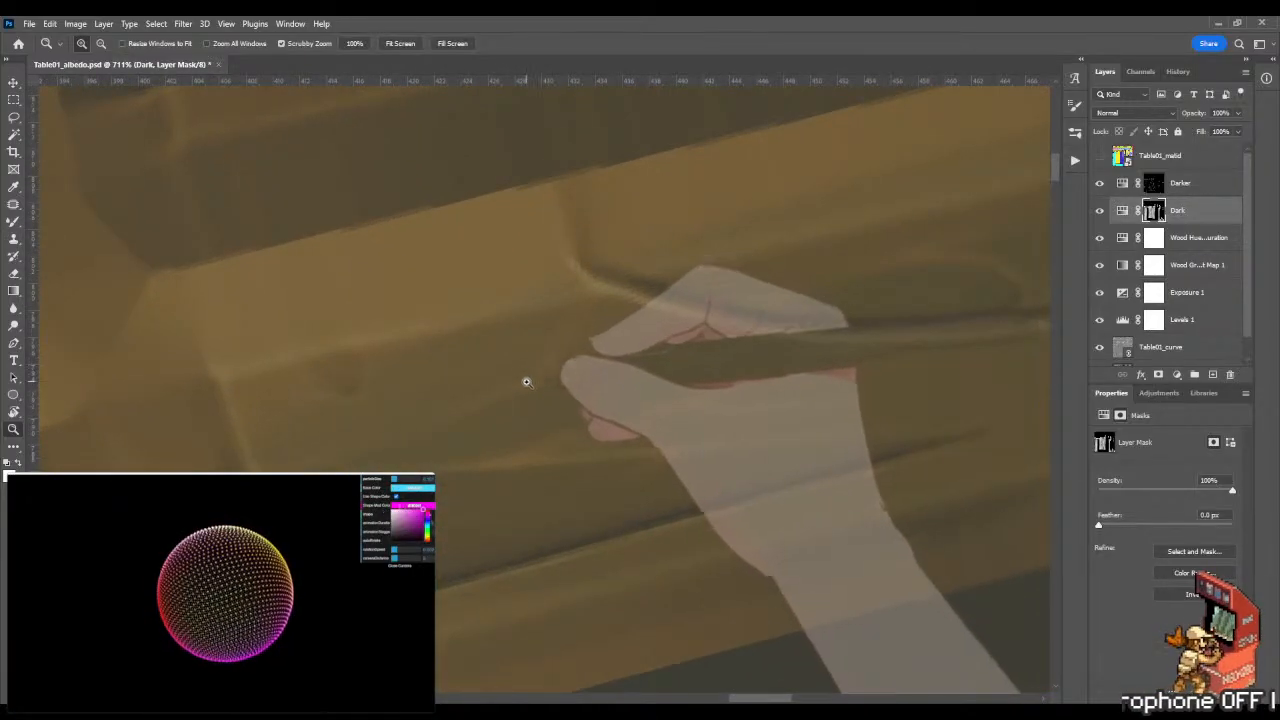
key(l)
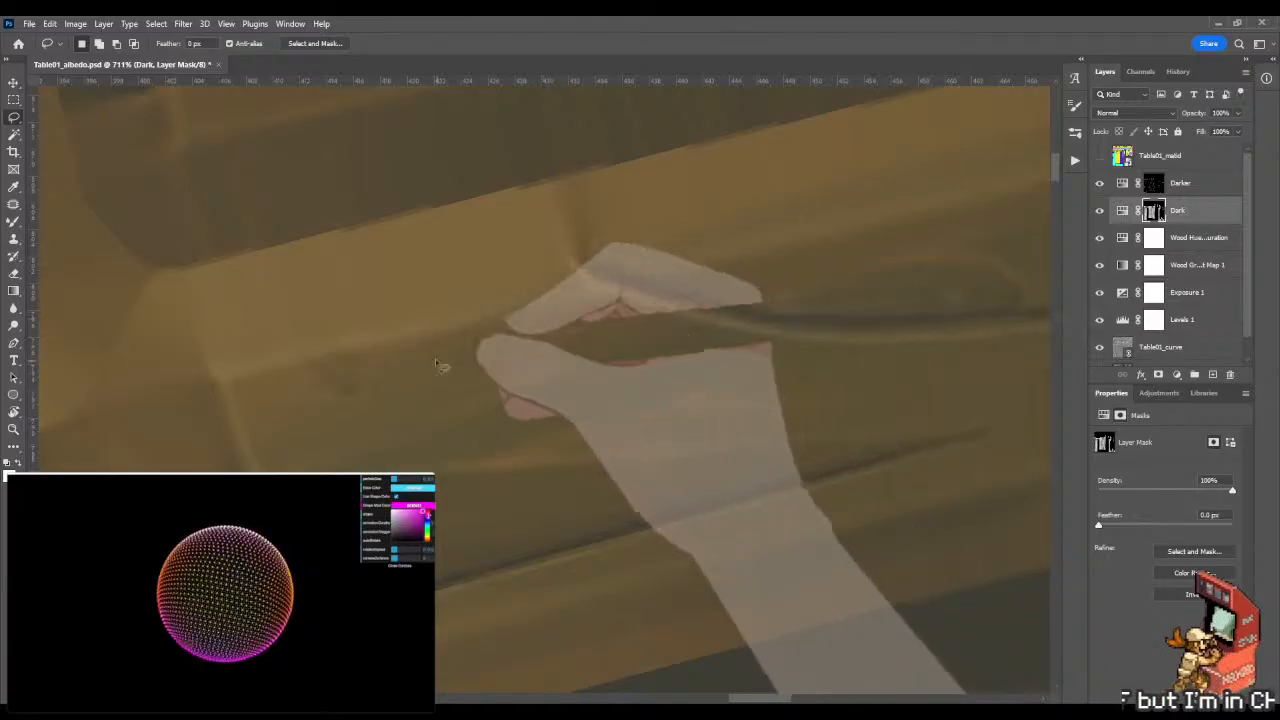
mouse_move(405, 339)
mouse_down()
mouse_move(526, 354)
mouse_move(425, 414)
mouse_up()
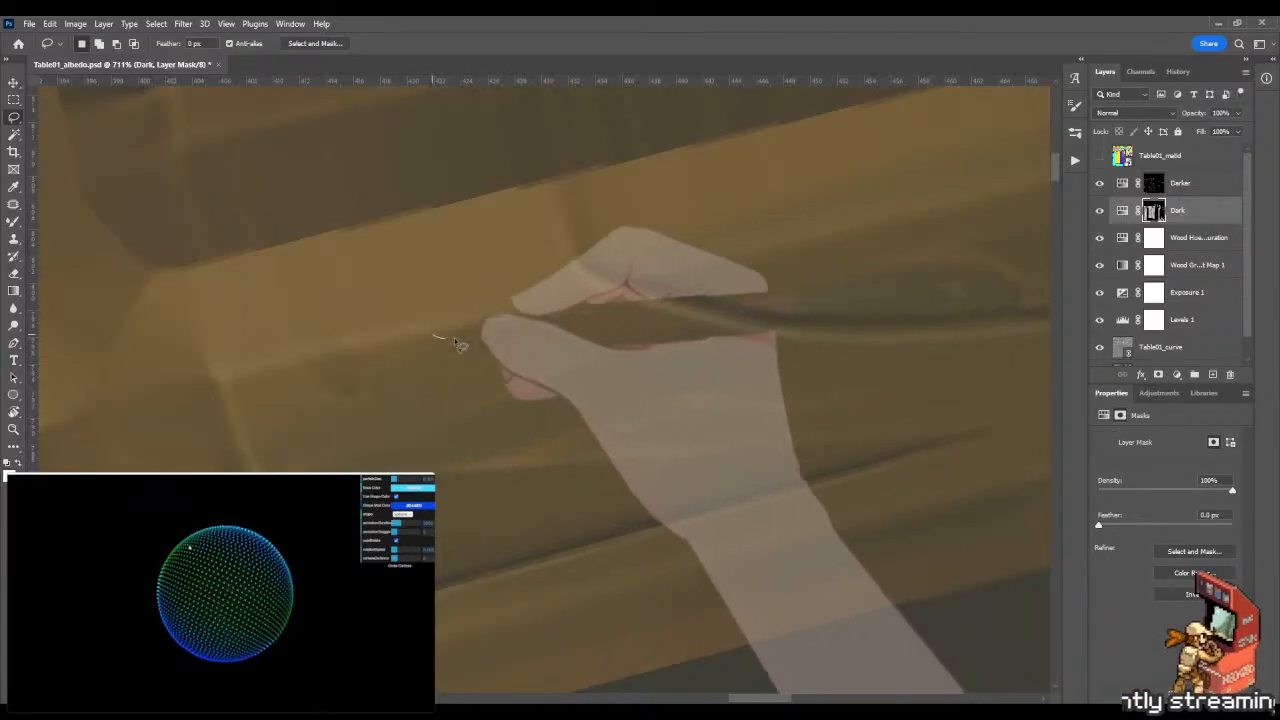
mouse_move(433, 336)
mouse_down()
mouse_move(517, 354)
mouse_move(416, 432)
mouse_move(510, 385)
mouse_move(543, 357)
mouse_move(562, 312)
mouse_up()
key(g)
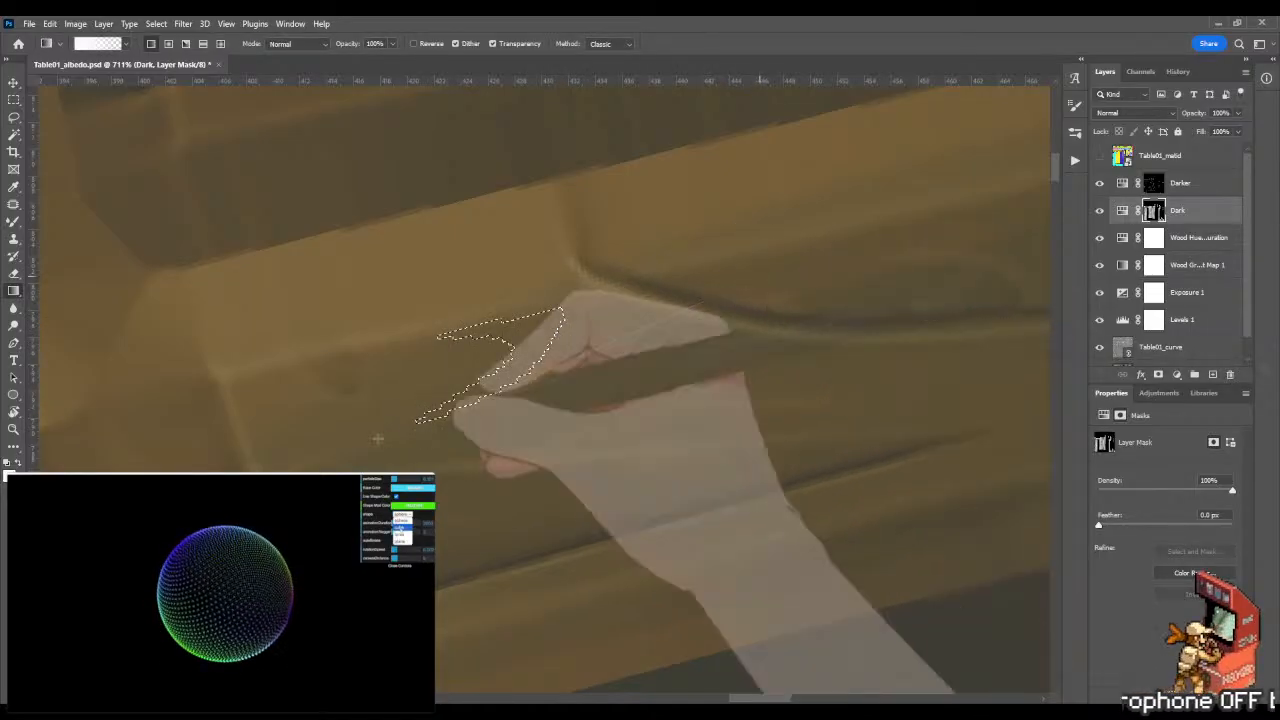
key(m)
key(ctrl+d)
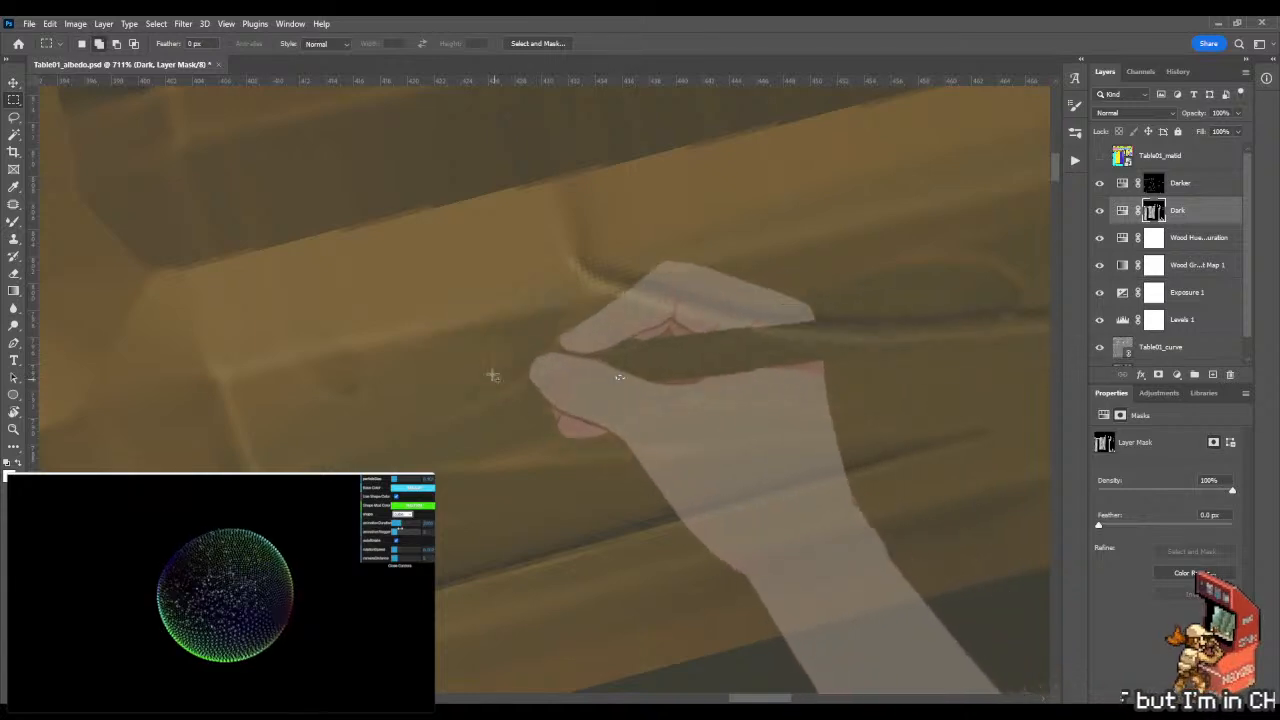
Blend the patch beside the crack's inner tip with Mixer Brush strokes and check the whole strip.
key(b)
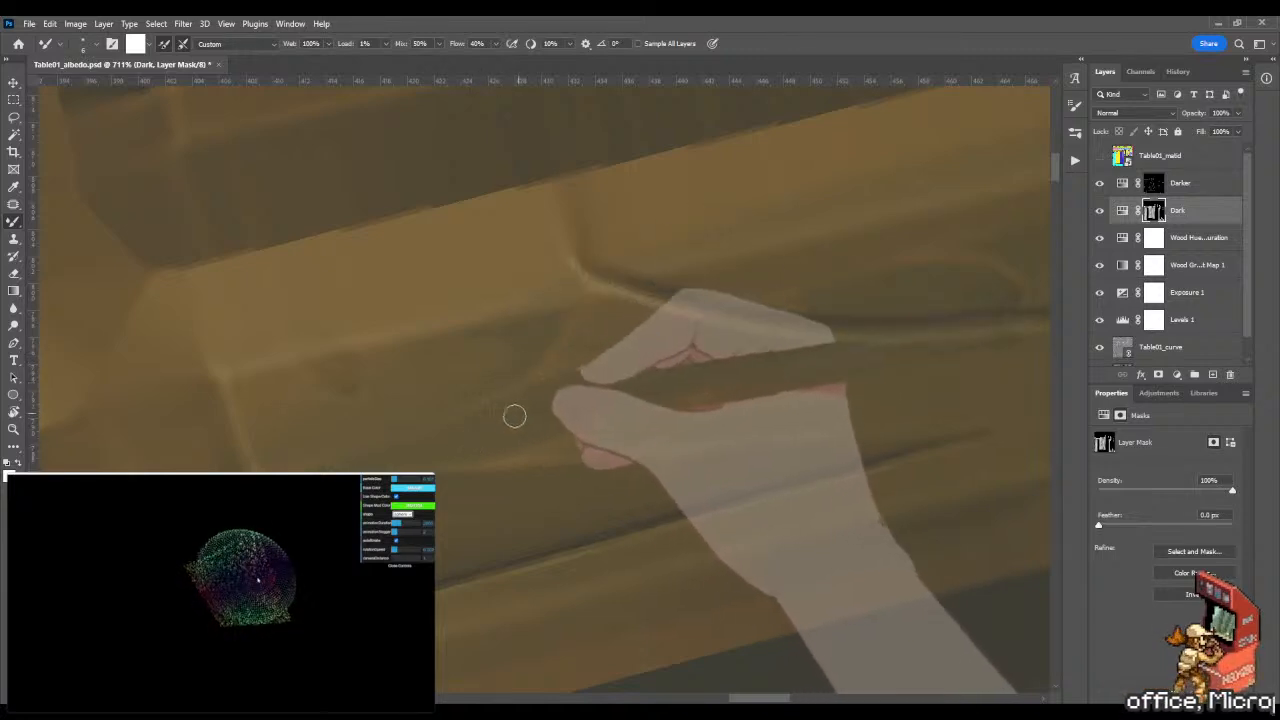
key(z)
drag(434, 420, 352, 420)
drag(614, 397, 655, 368)
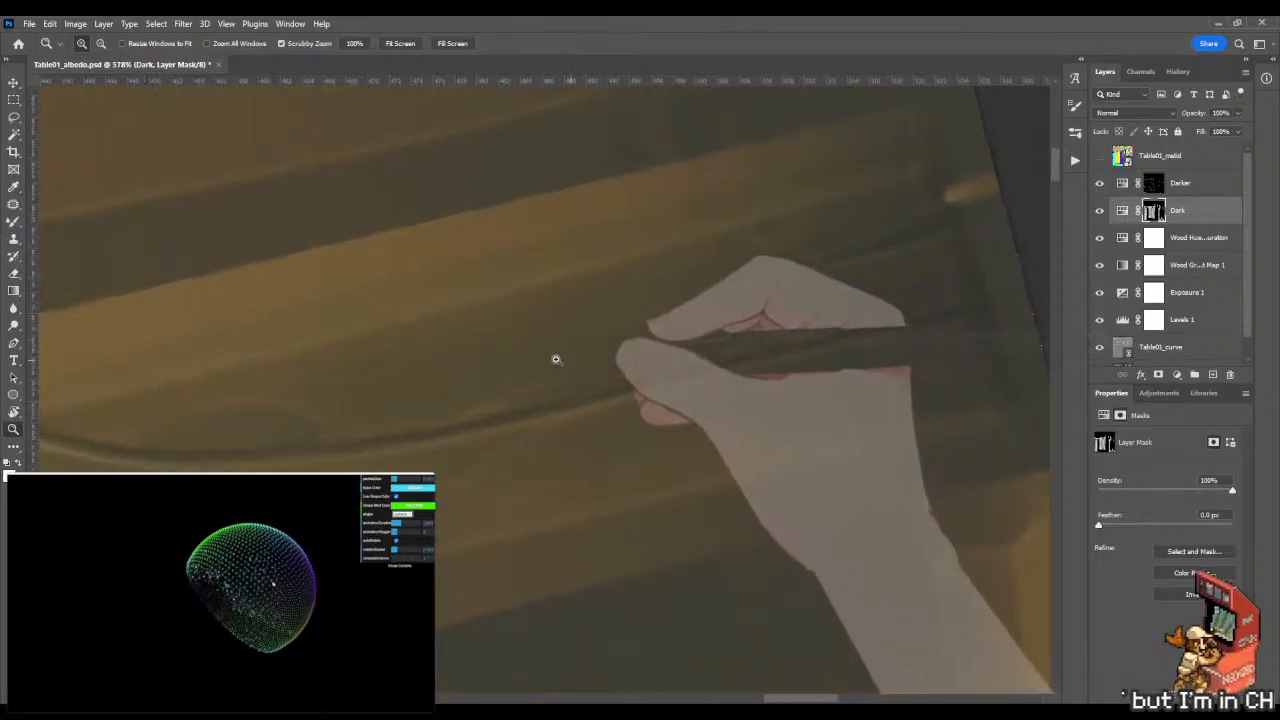
drag(554, 360, 425, 398)
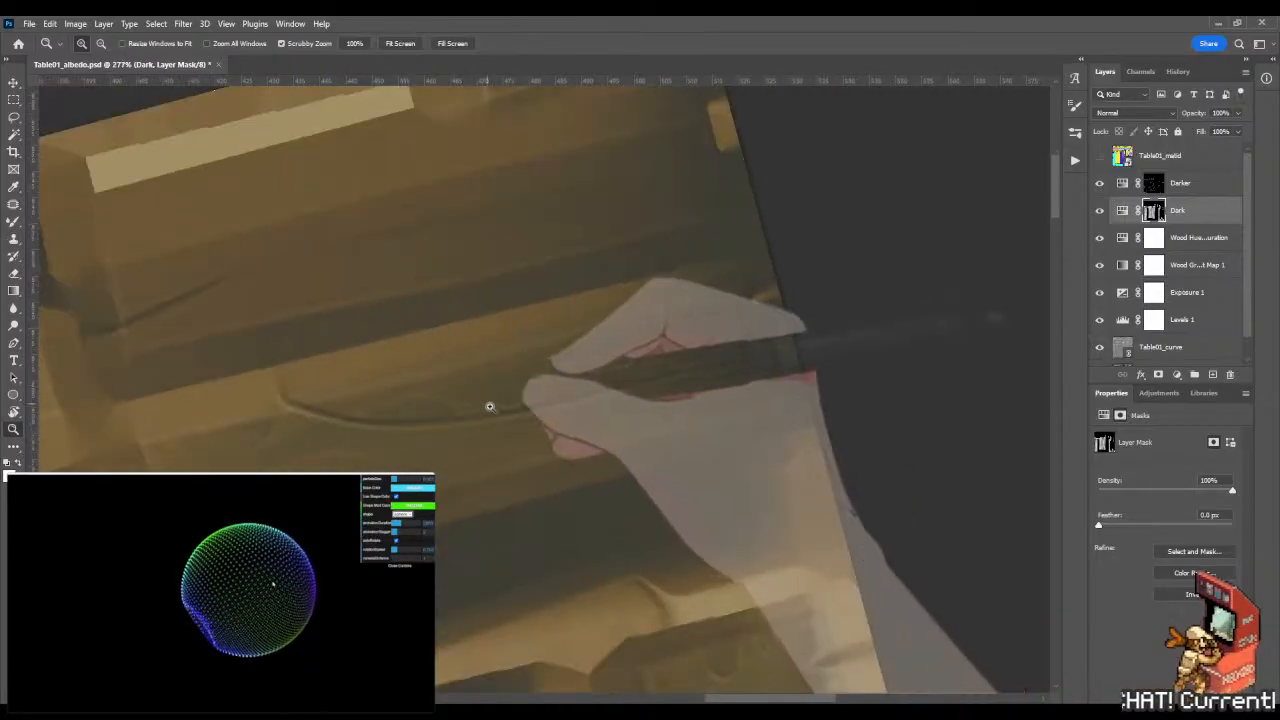
Switch to Marmoset Toolbag and orbit the table to check the updated wood texture.
mouse_move(301, 530)
mouse_down()
mouse_move(369, 519)
mouse_move(353, 519)
mouse_up()
key(b)
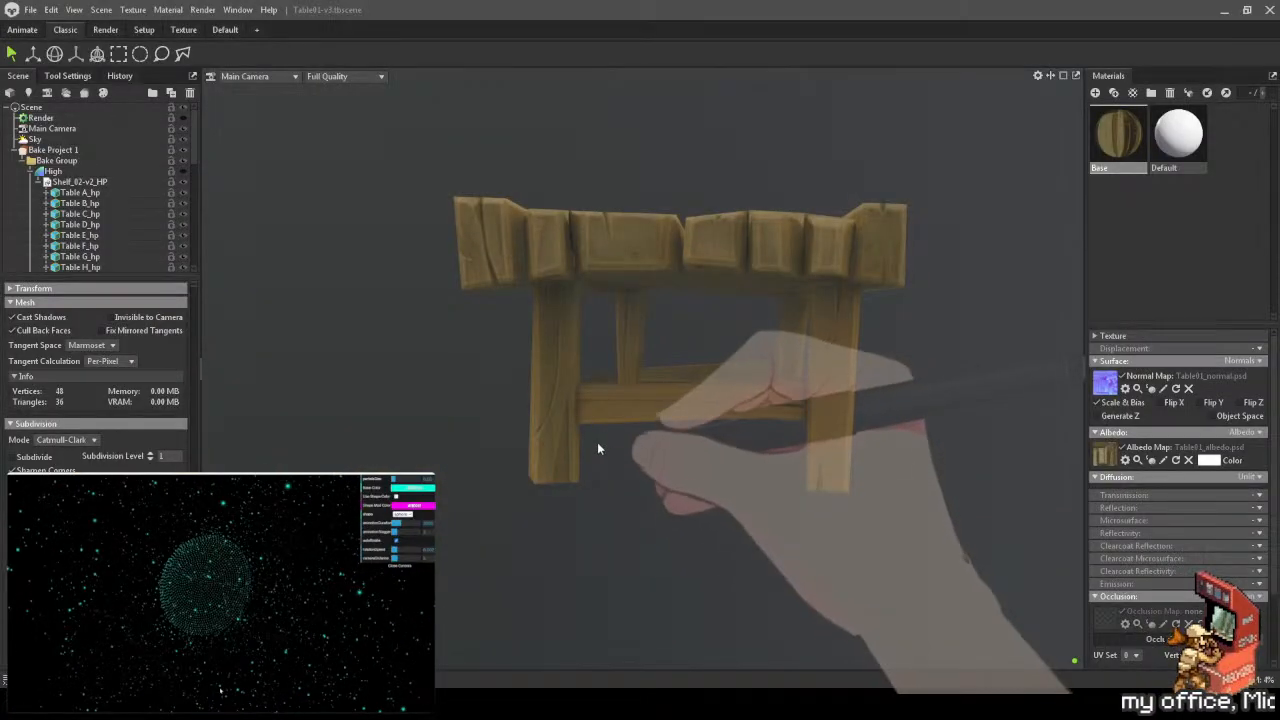
drag(597, 446, 657, 485)
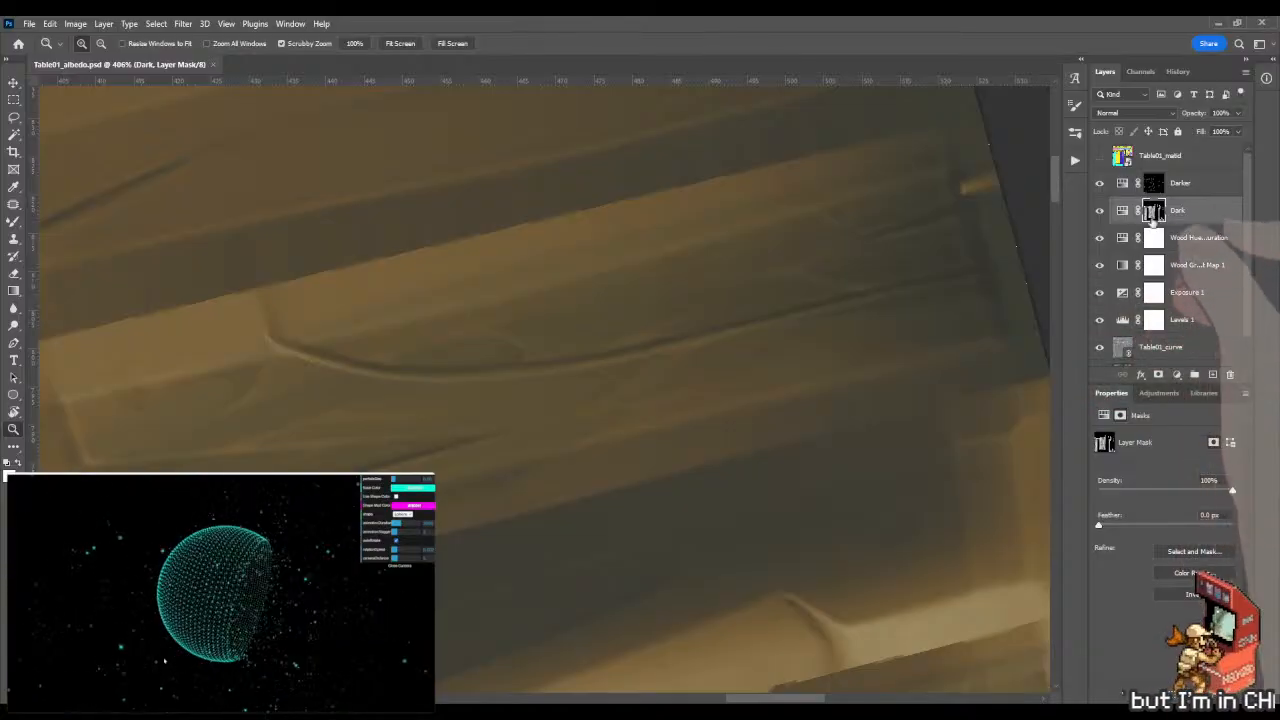
Target the Darker mask in Photoshop and lasso a narrow forked patch at the inner end of the strip, beside the curved crack's tip.
click(1153, 184)
drag(260, 466, 480, 417)
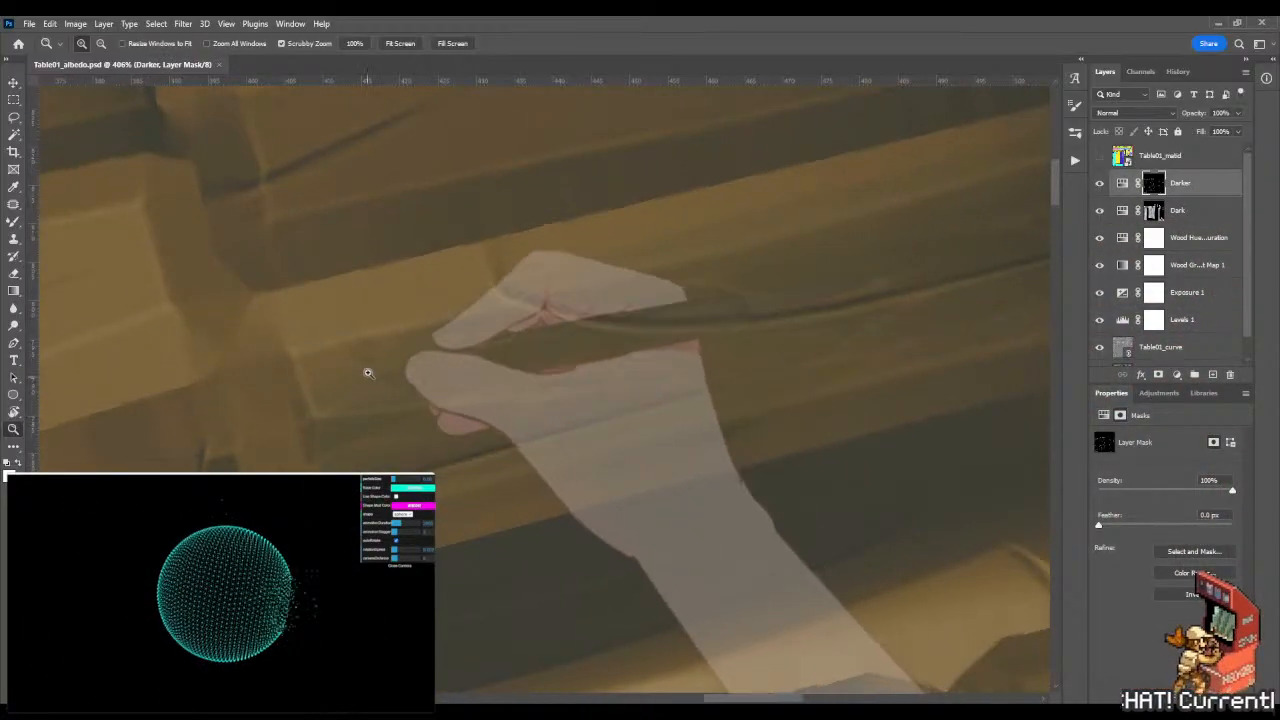
key(l)
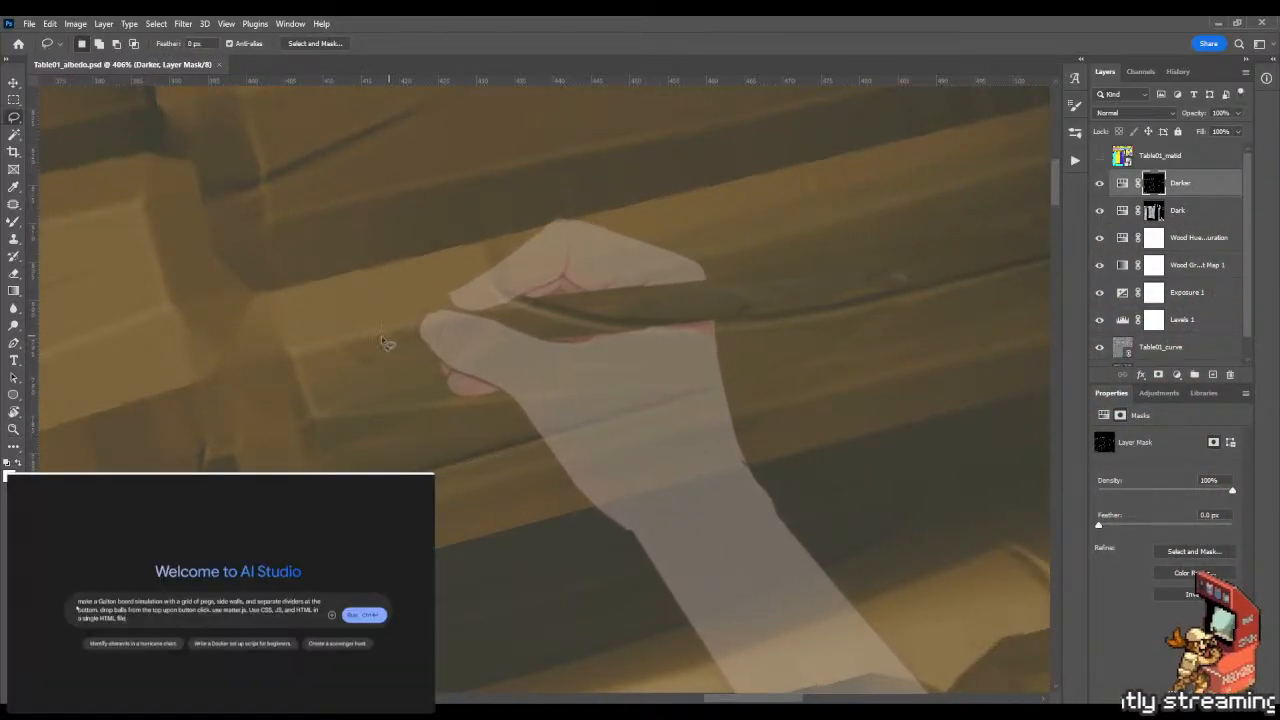
mouse_move(737, 355)
mouse_down()
mouse_move(600, 272)
mouse_move(522, 264)
mouse_move(566, 229)
mouse_move(519, 248)
mouse_up()
key(r)
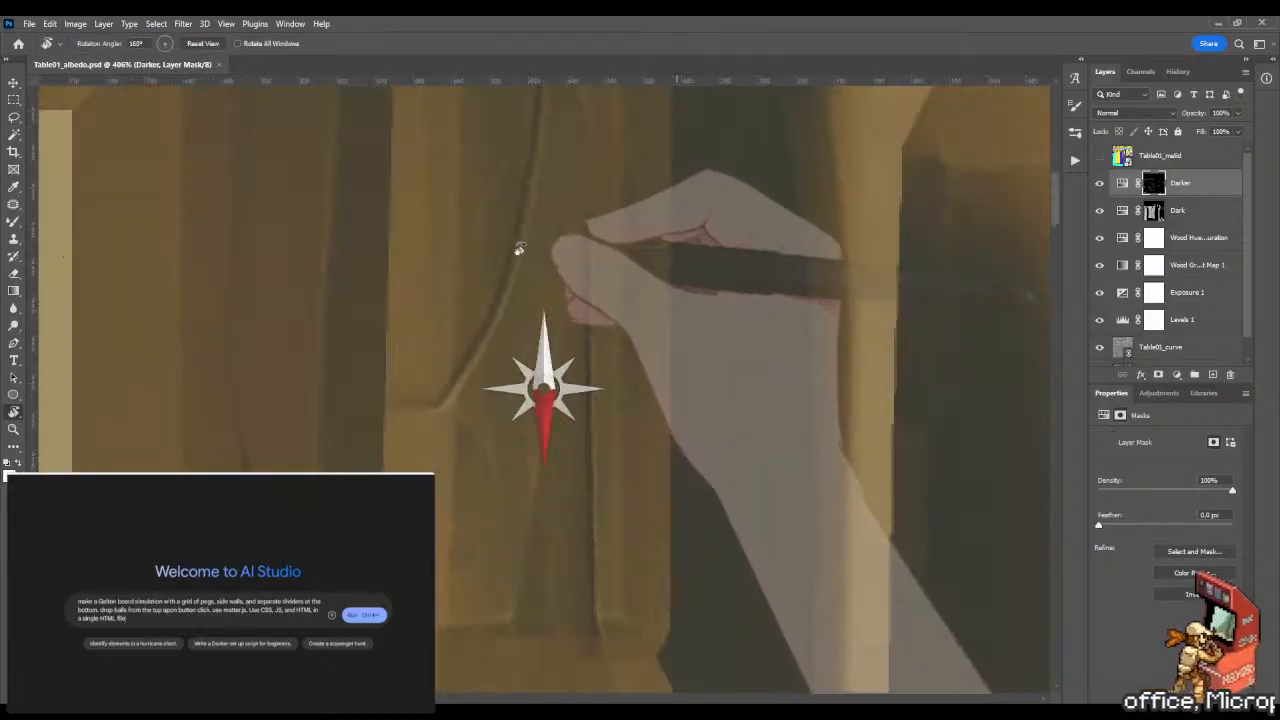
key(l)
drag(465, 490, 447, 436)
mouse_move(438, 364)
mouse_down()
mouse_move(438, 544)
mouse_move(480, 536)
mouse_move(505, 455)
mouse_up()
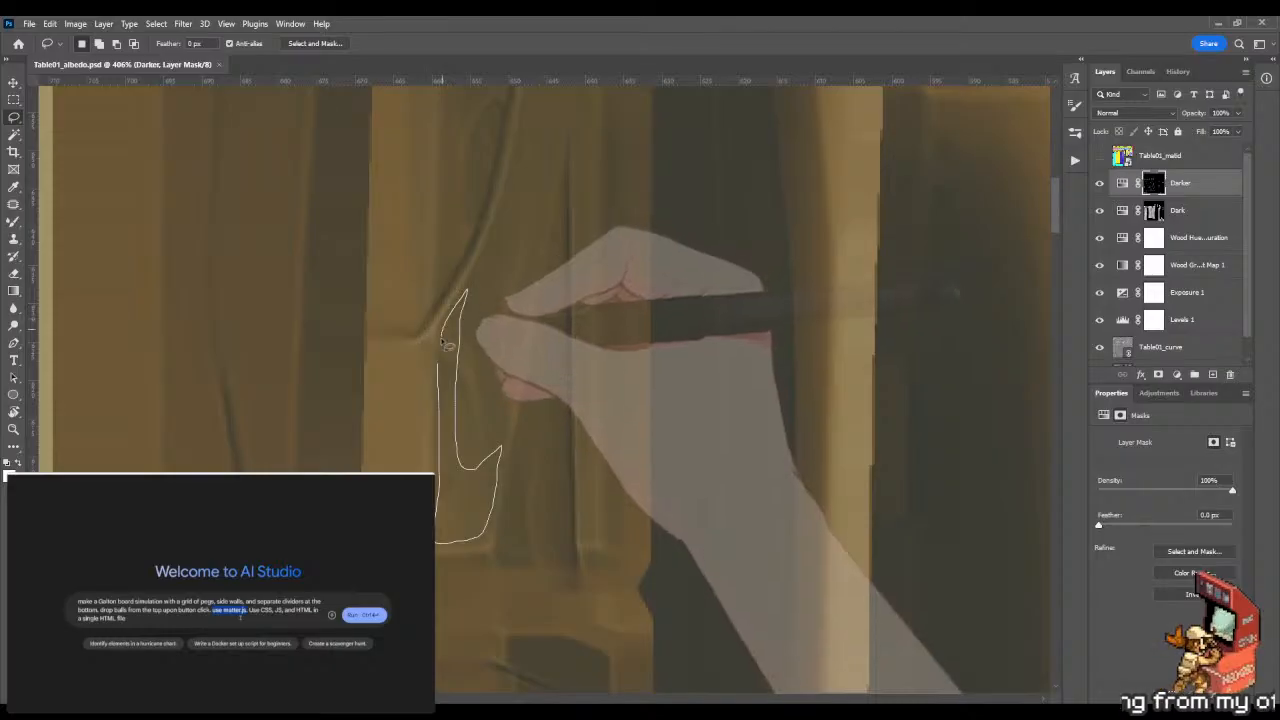
drag(447, 345, 442, 358)
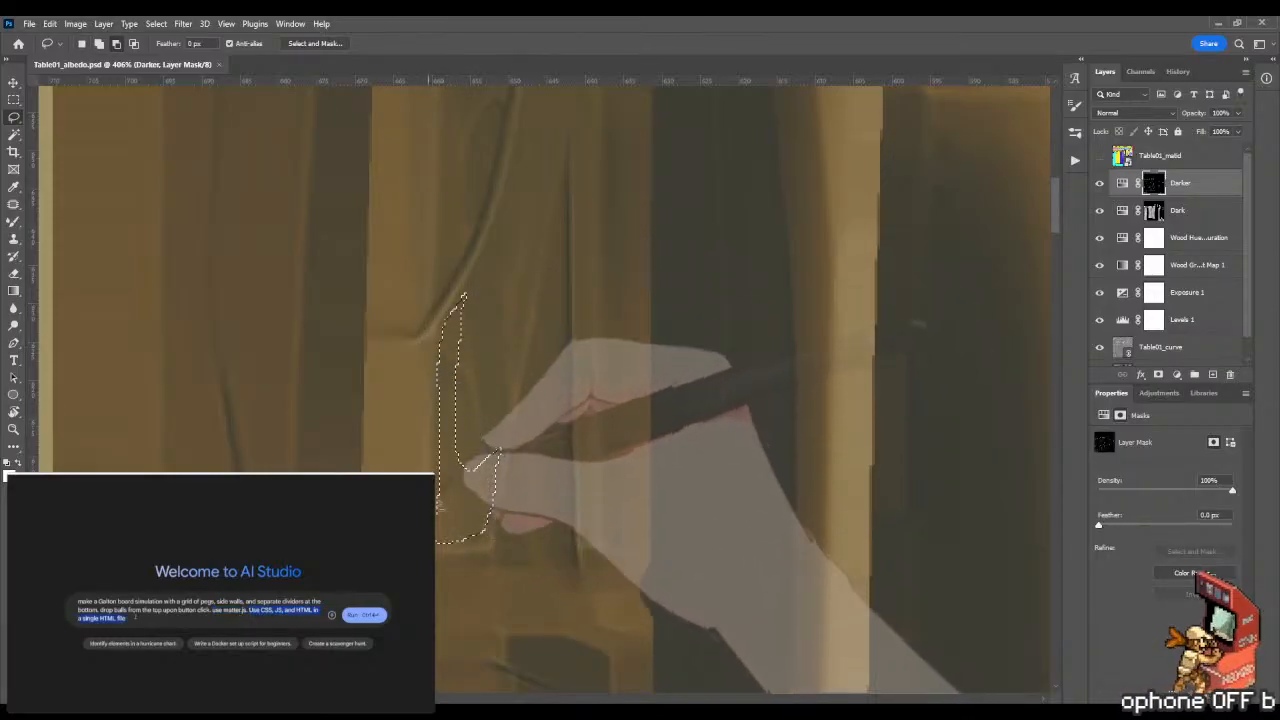
Extend the forked selection's short prong and darken the patch with a white-to-transparent gradient on the Darker mask.
key(g)
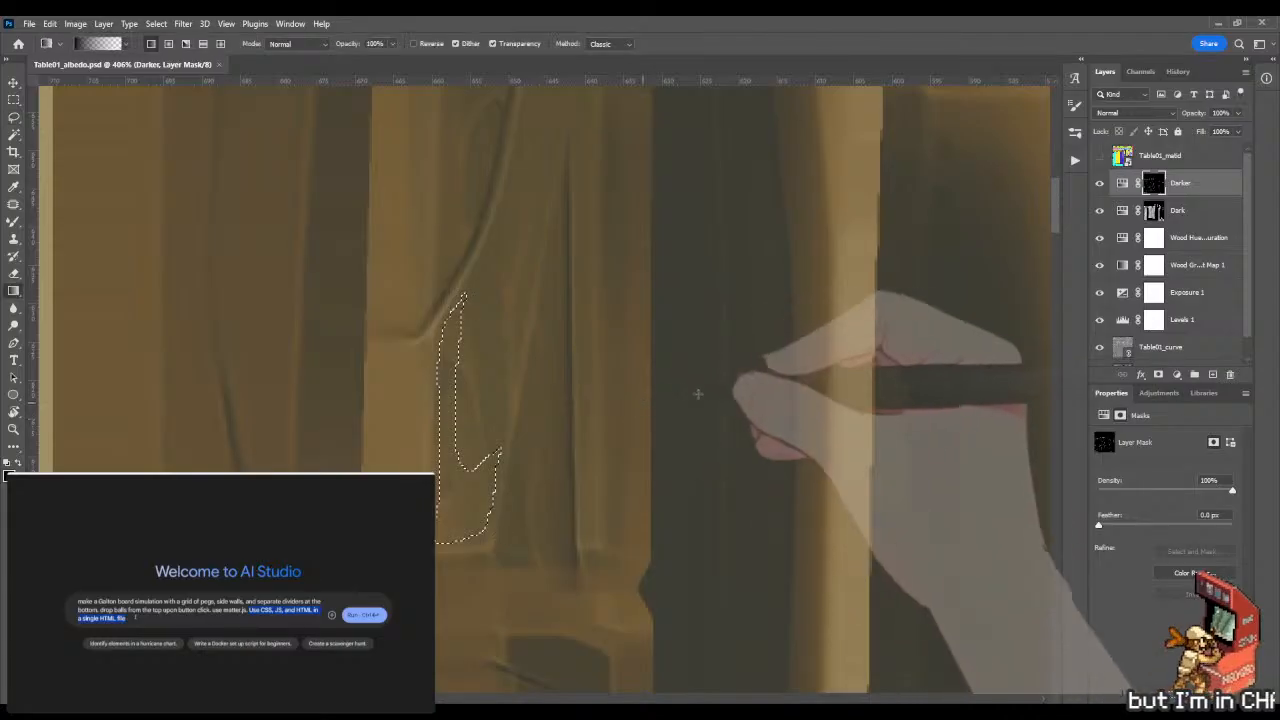
key(l)
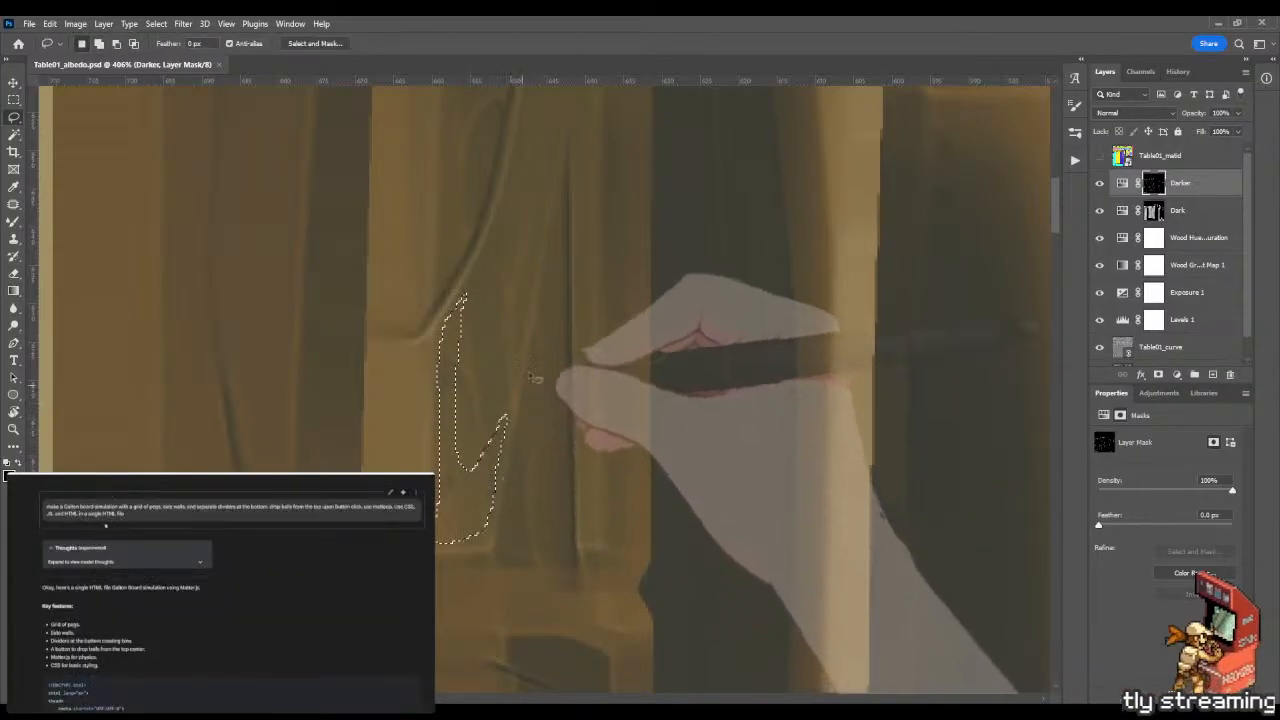
key(g)
drag(760, 407, 822, 378)
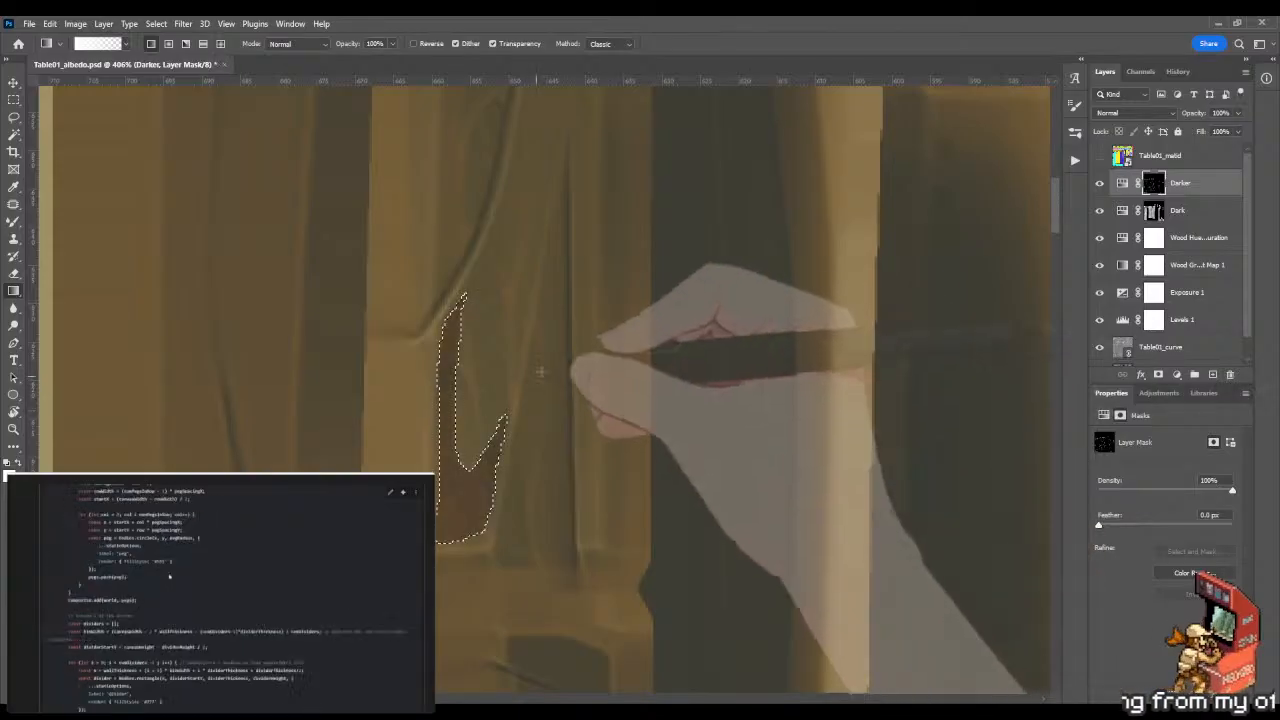
Soften the forked patch inside its selection with black Brush strokes on the Darker mask, undoing a heavy pass, and deselect.
key(b)
key(shift+b)
key(x)
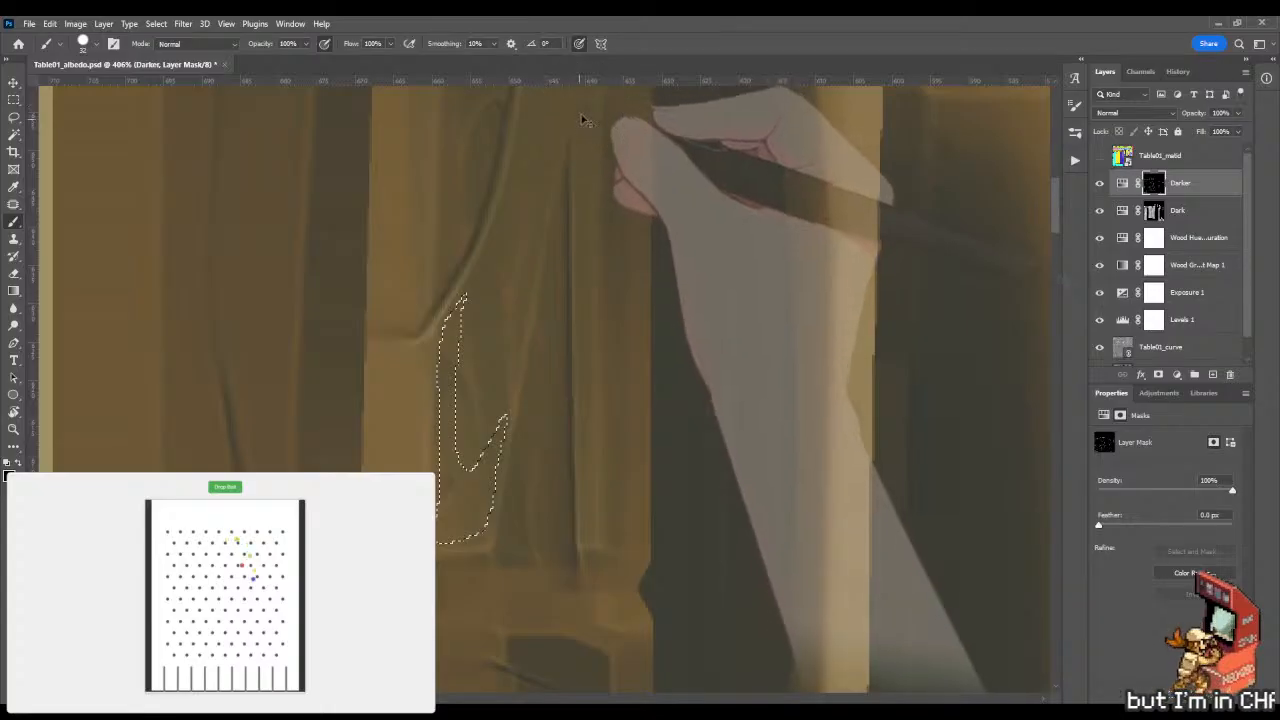
key(ctrl+z)
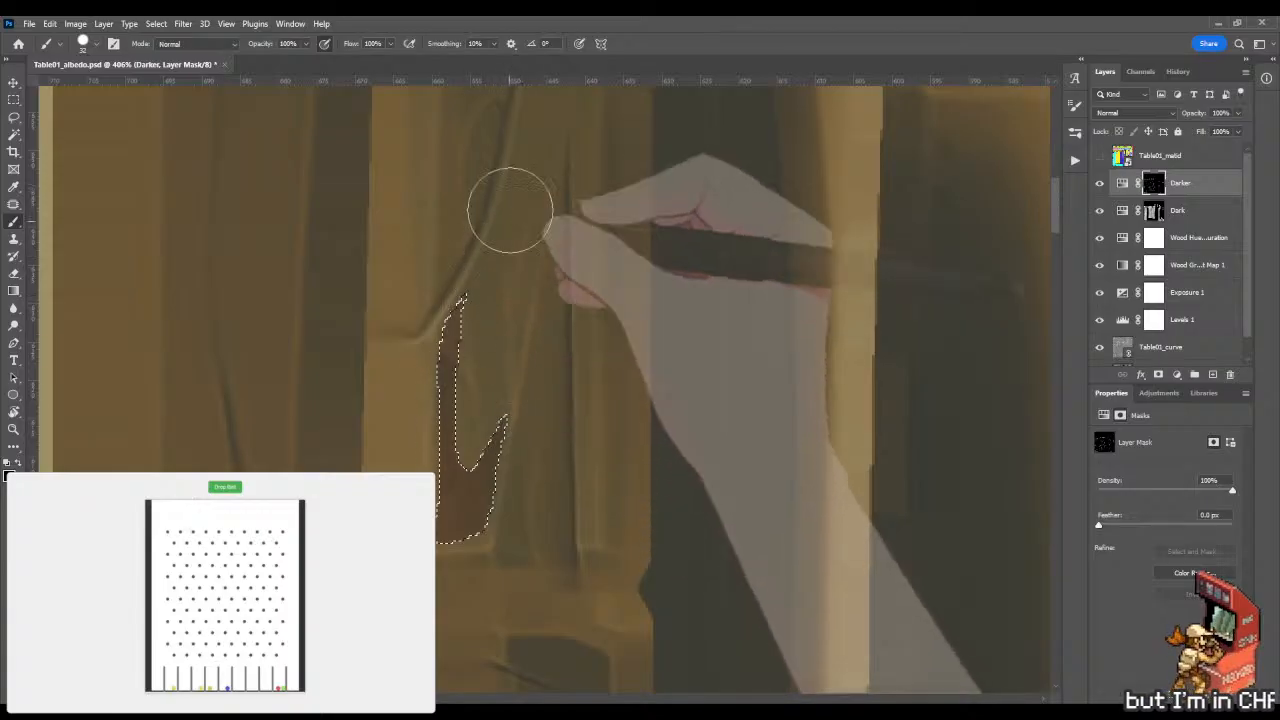
click(490, 324)
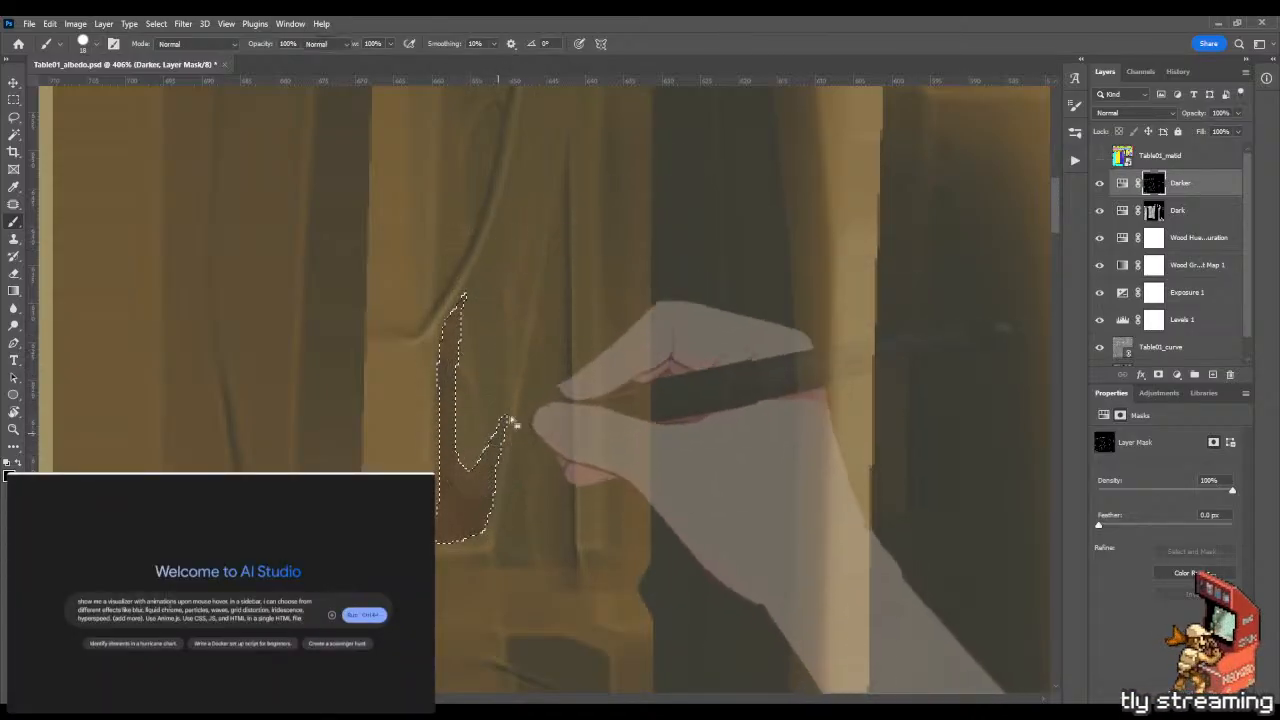
key(ctrl+d)
Blend the forked patch beside the crack's inner tip into the surrounding wood with small Mixer Brush strokes.
key(z)
drag(467, 476, 523, 460)
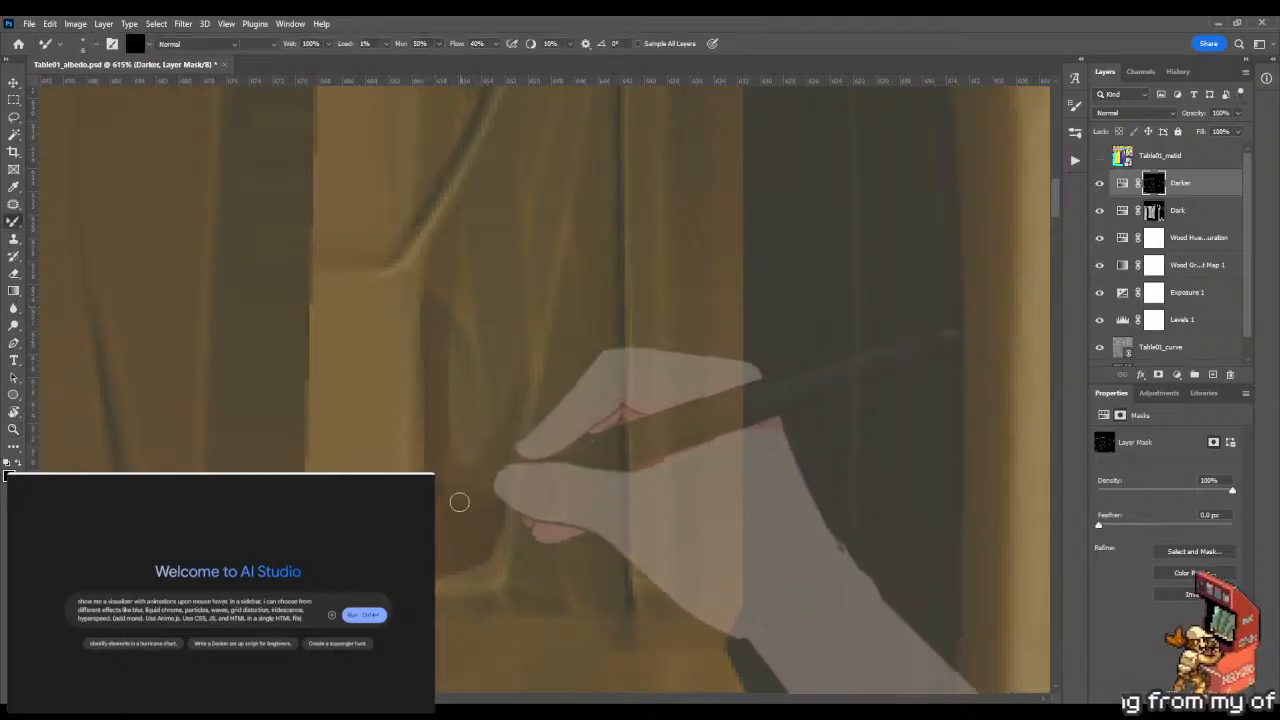
key(b)
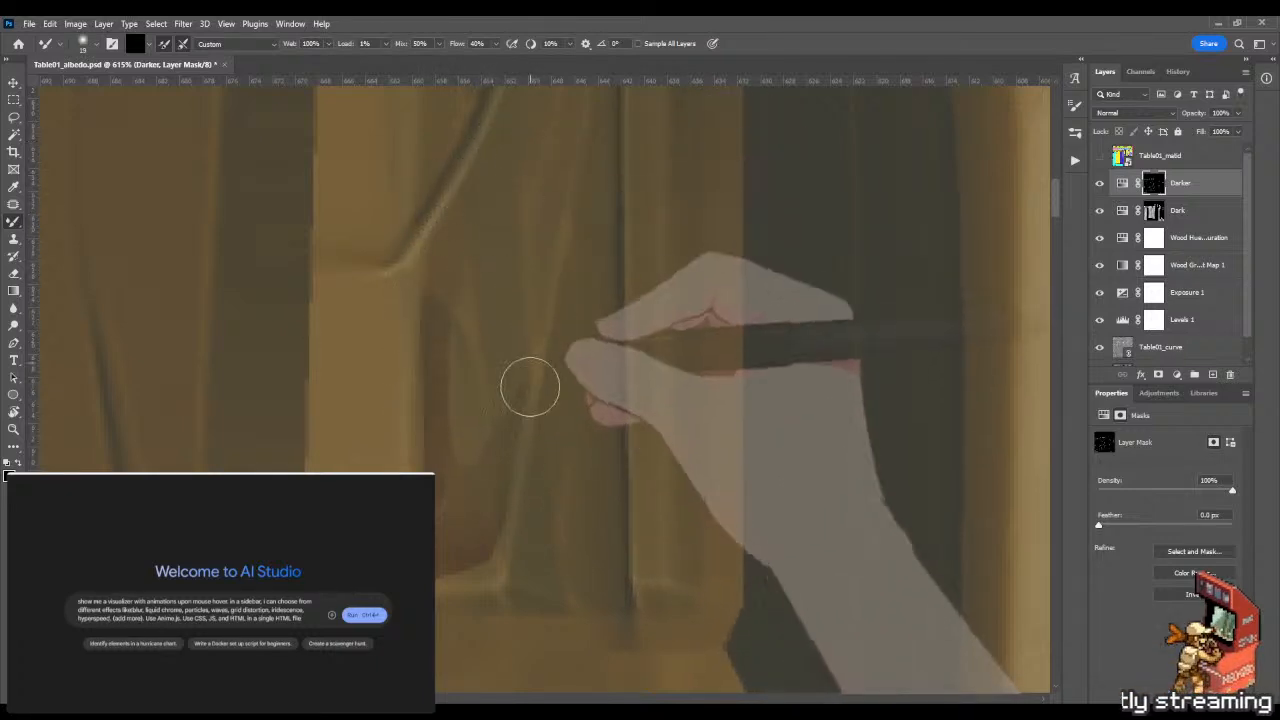
alt+right_click(517, 383)
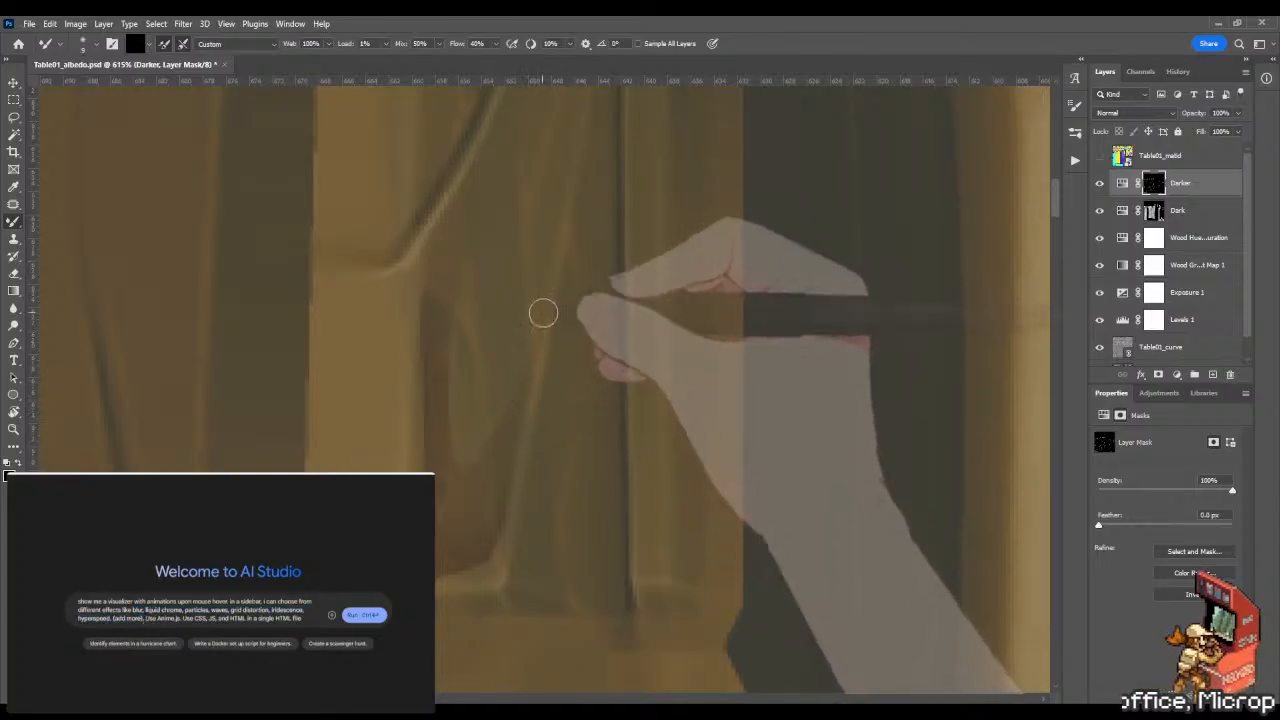
Lasso a thin sliver along the inner end of the straight crack and darken it with a white-to-transparent gradient on the Darker mask.
key(z)
drag(487, 455, 529, 391)
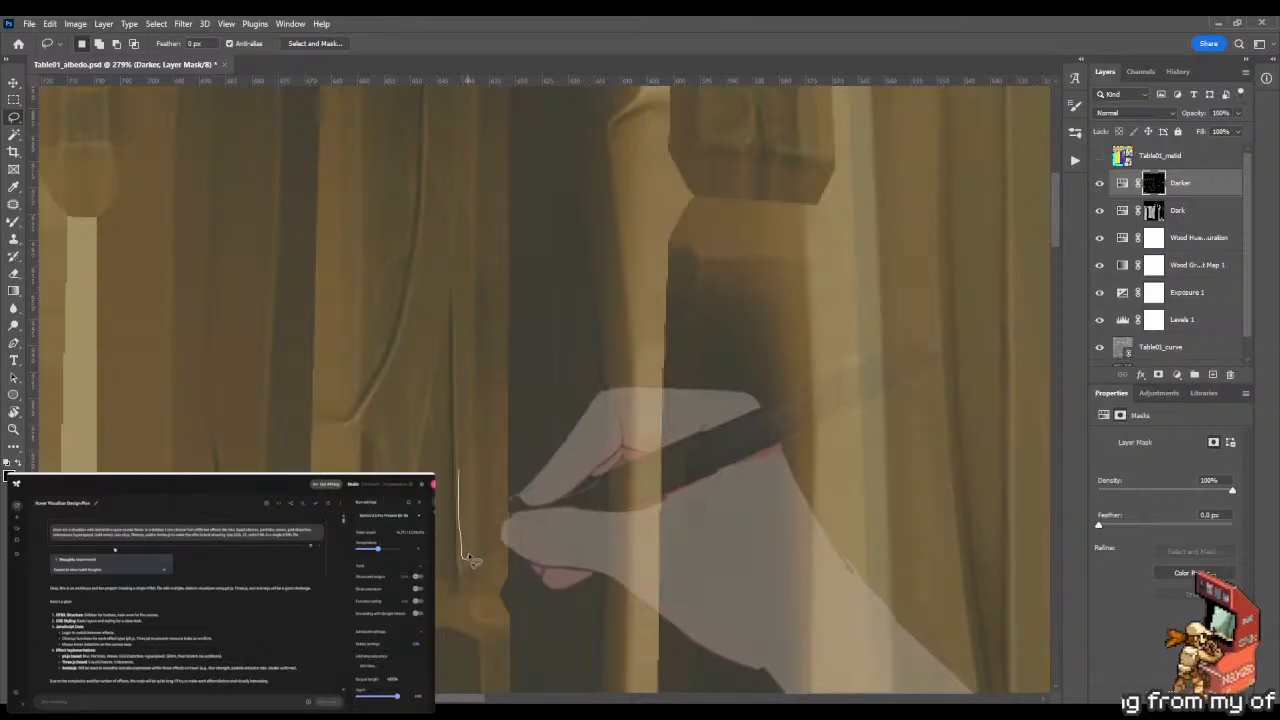
drag(470, 517, 466, 490)
key(g)
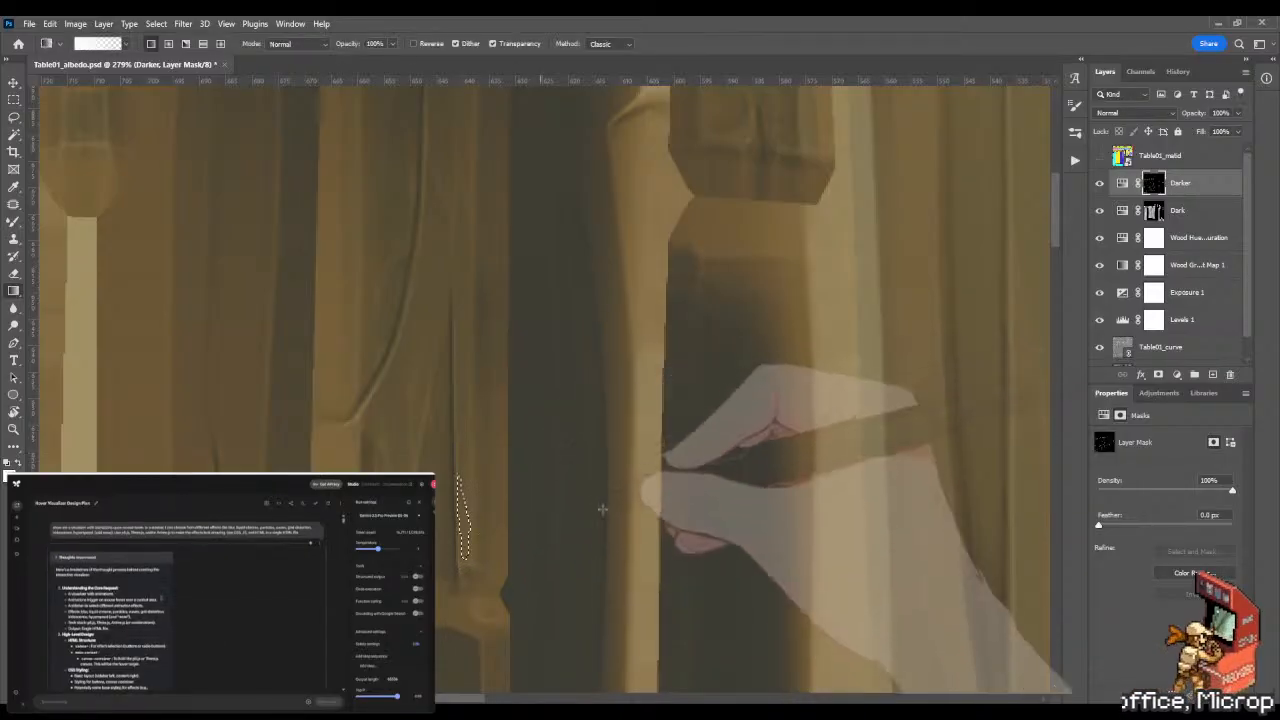
Soften the sliver beside the straight crack with a black Brush, deselect, and blend its edges with the Mixer Brush.
key(b)
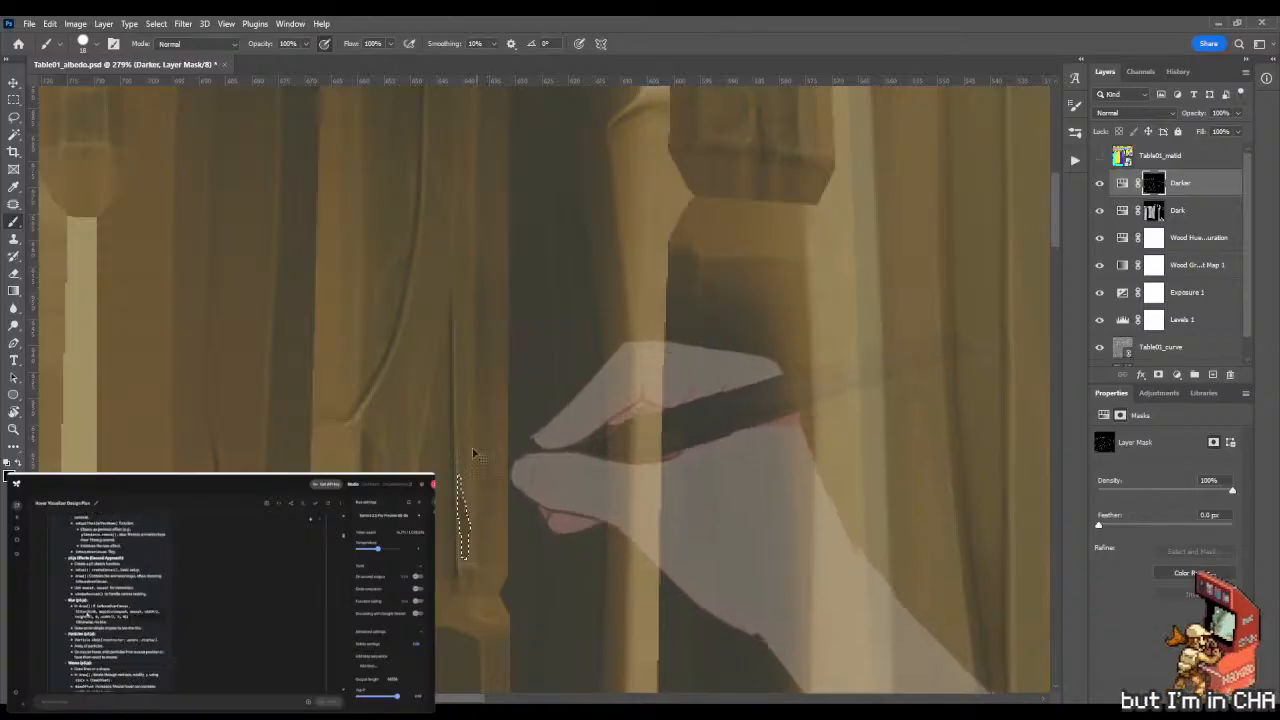
key(z)
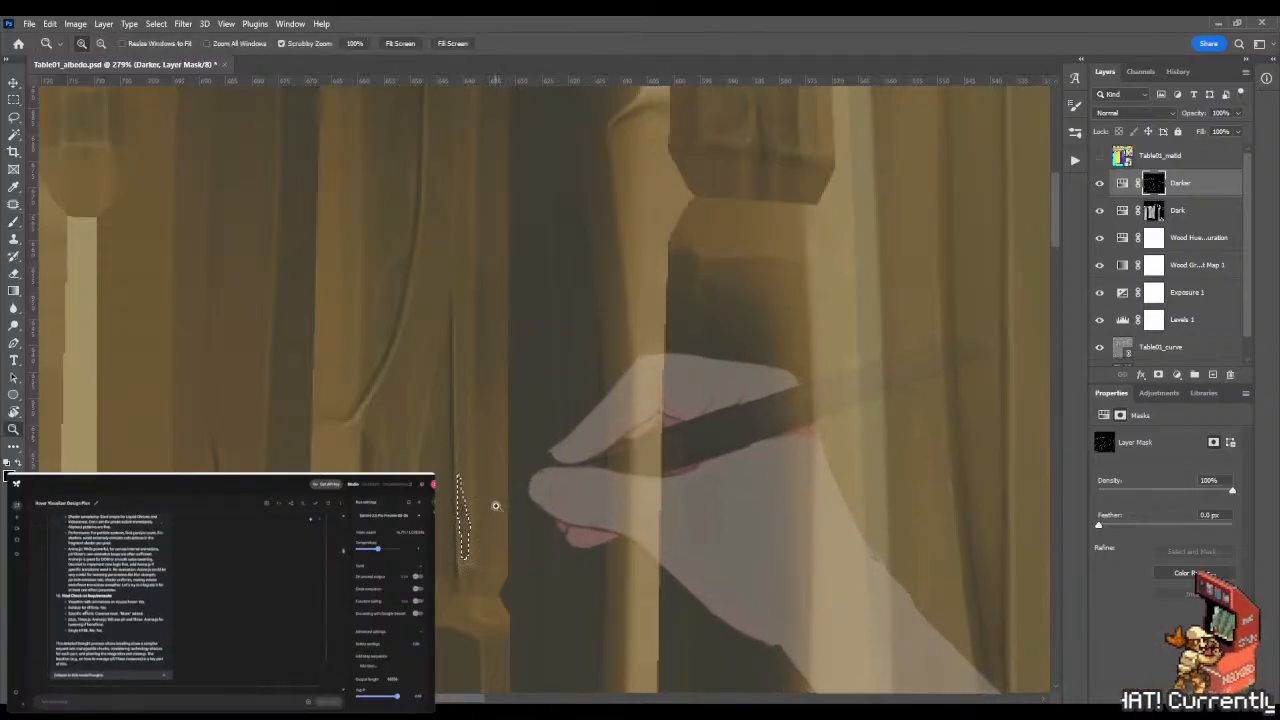
drag(497, 509, 540, 511)
click(540, 511)
key(b)
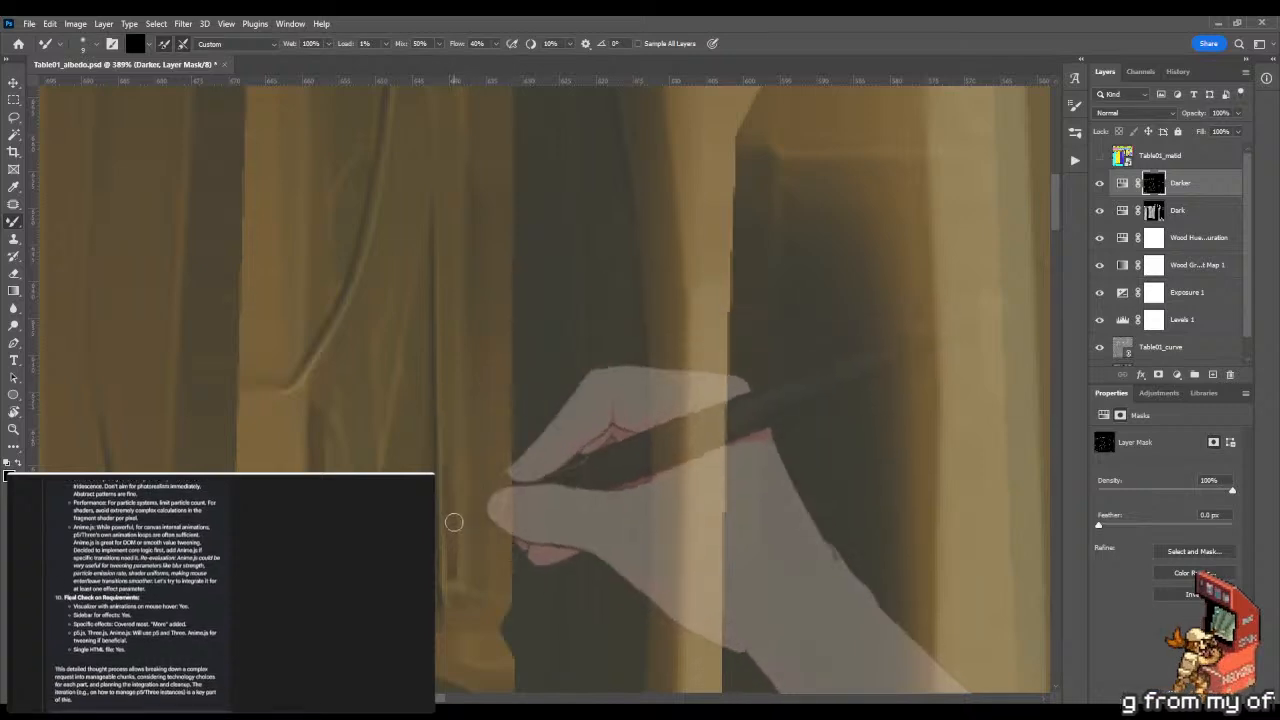
Lasso the strip's inner end around both new patches and fade their shading with a black-to-transparent gradient on the Darker mask.
key(z)
mouse_move(414, 409)
mouse_down()
mouse_move(380, 417)
mouse_move(378, 390)
mouse_up()
key(l)
mouse_move(400, 290)
mouse_down()
mouse_move(309, 470)
mouse_move(440, 560)
mouse_move(462, 365)
mouse_move(425, 316)
mouse_up()
key(z)
drag(606, 340, 500, 355)
key(g)
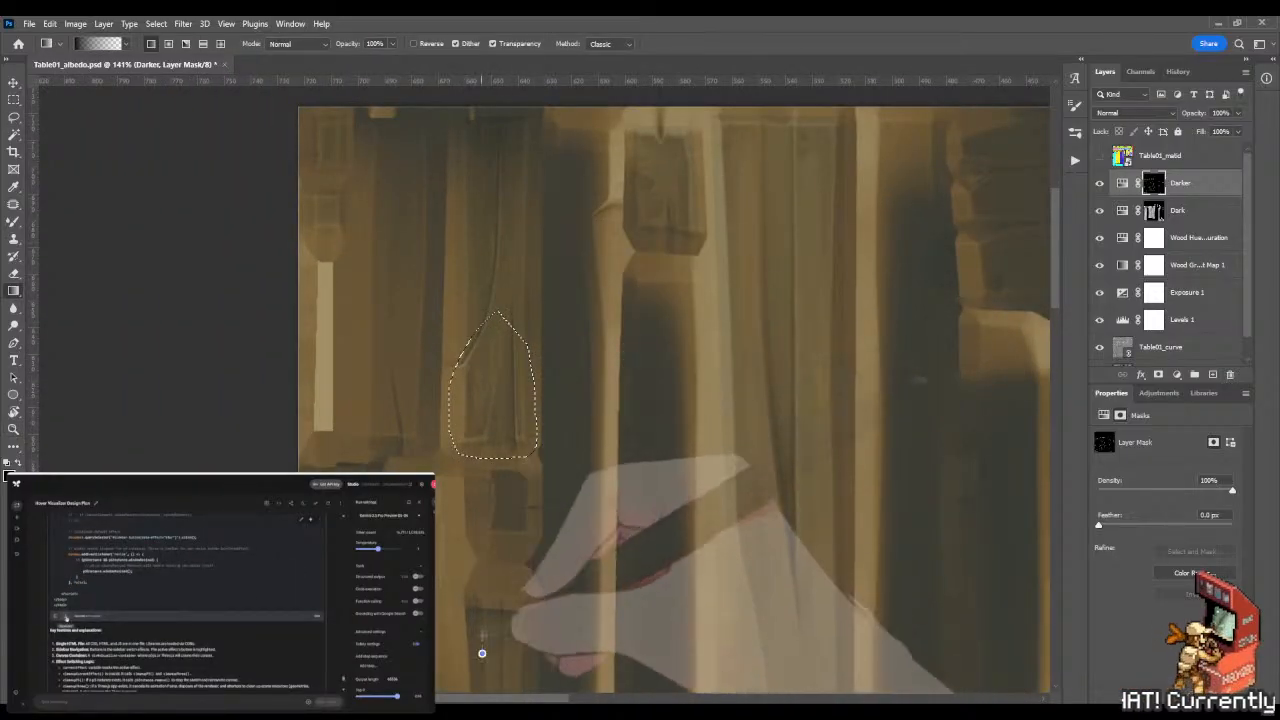
Rotate the canvas to -90° and lasso a pointed, forked patch above the crack at the strip's outer end, trimming its inner edge.
key(z)
drag(537, 309, 509, 270)
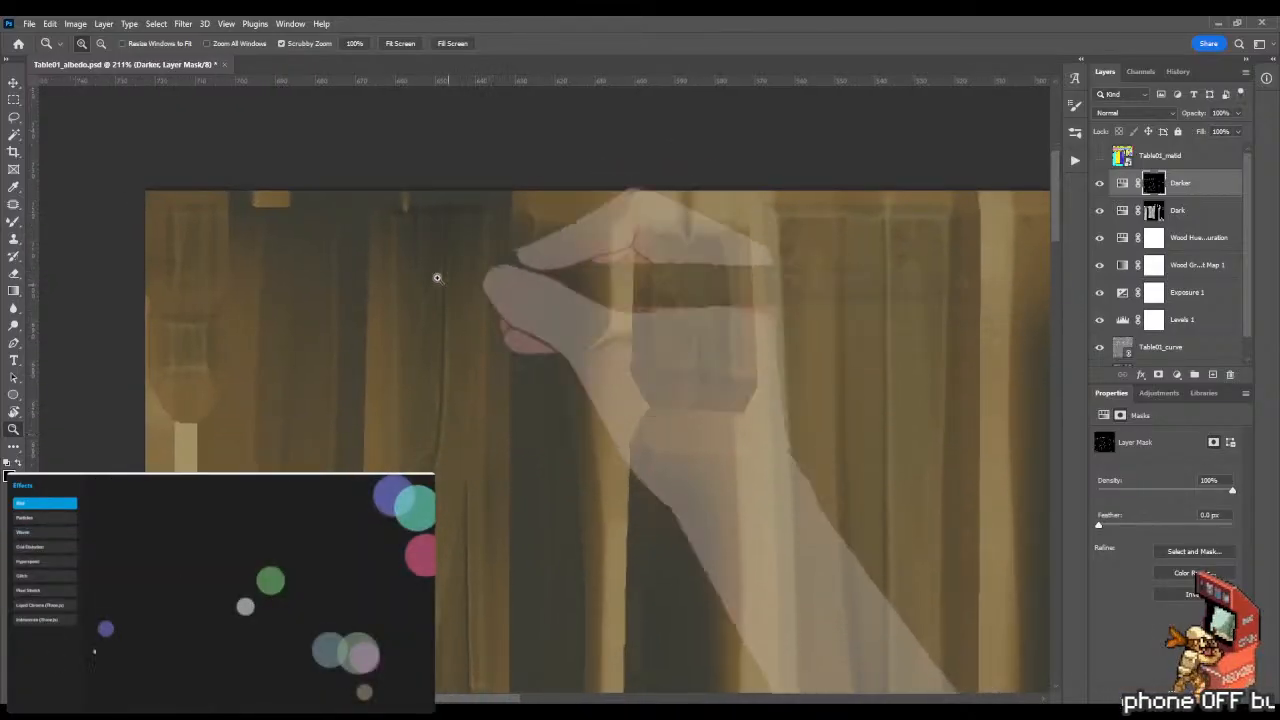
mouse_move(429, 263)
mouse_down()
mouse_move(466, 260)
mouse_move(466, 237)
mouse_up()
key(l)
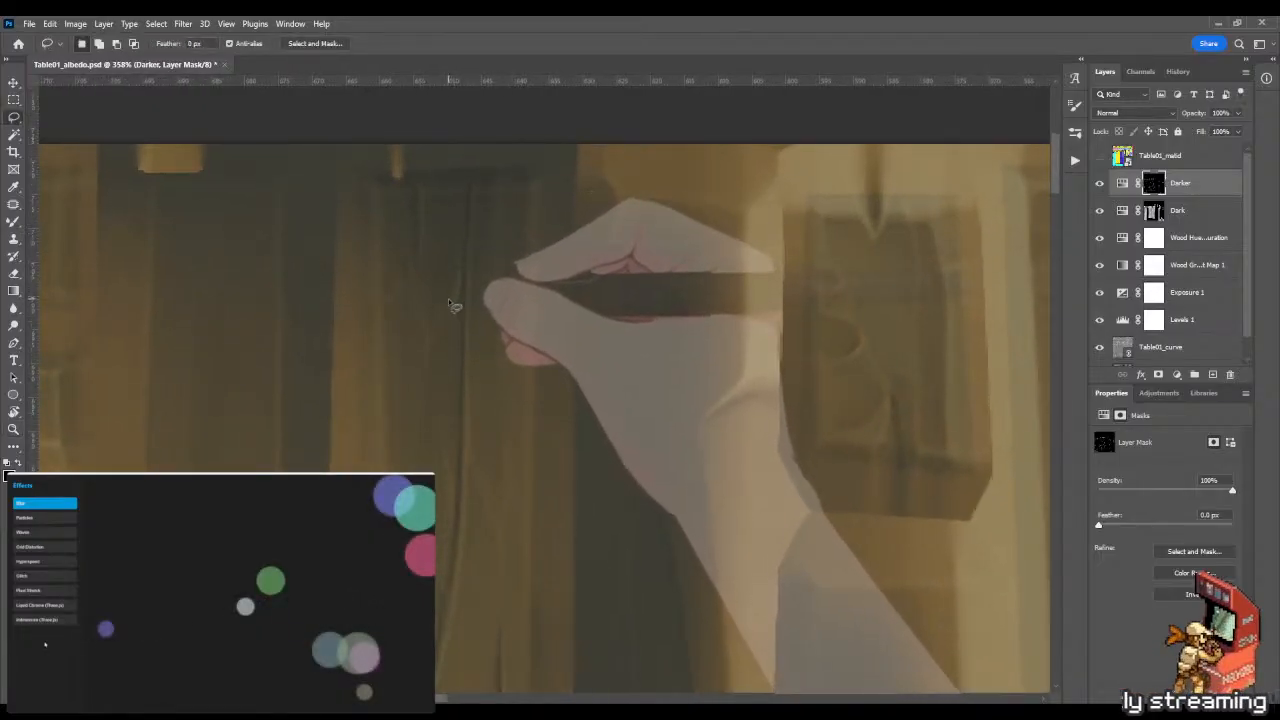
mouse_move(386, 383)
mouse_down()
mouse_move(386, 331)
mouse_move(415, 250)
mouse_up()
key(r)
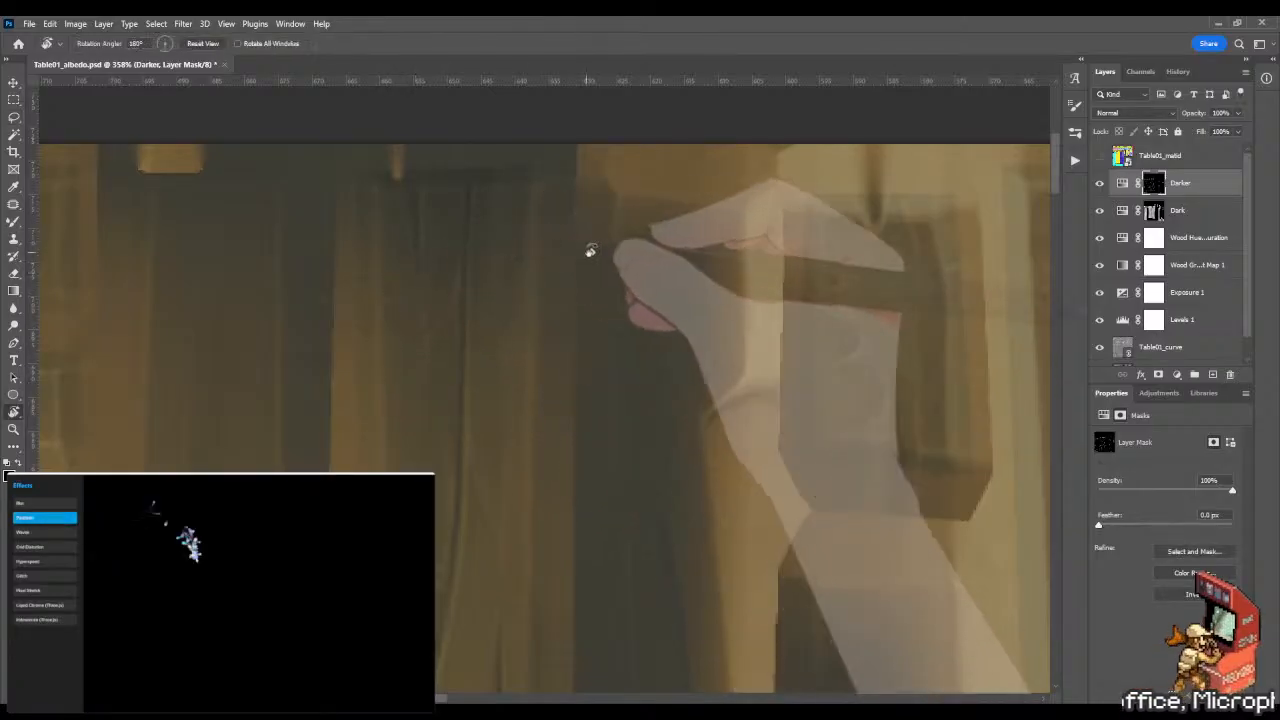
mouse_move(592, 250)
mouse_down()
mouse_move(486, 486)
mouse_move(645, 415)
mouse_move(631, 431)
mouse_up()
key(space)
drag(720, 309, 634, 322)
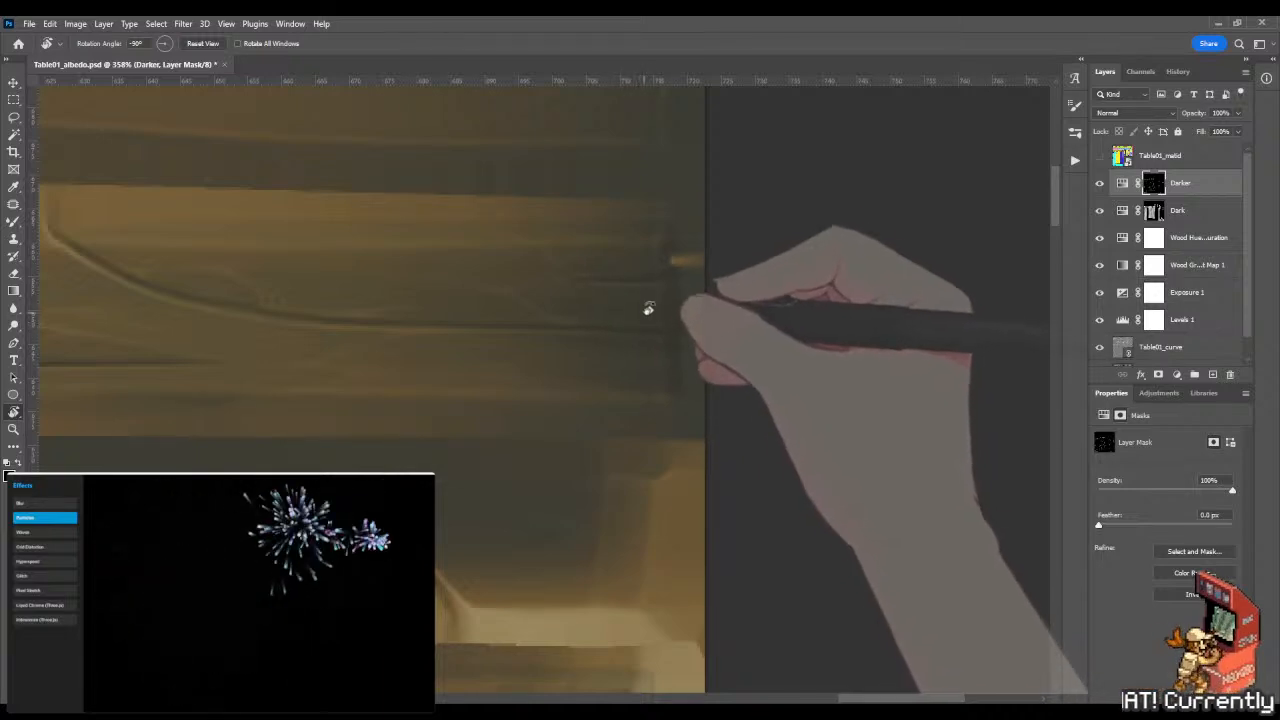
key(l)
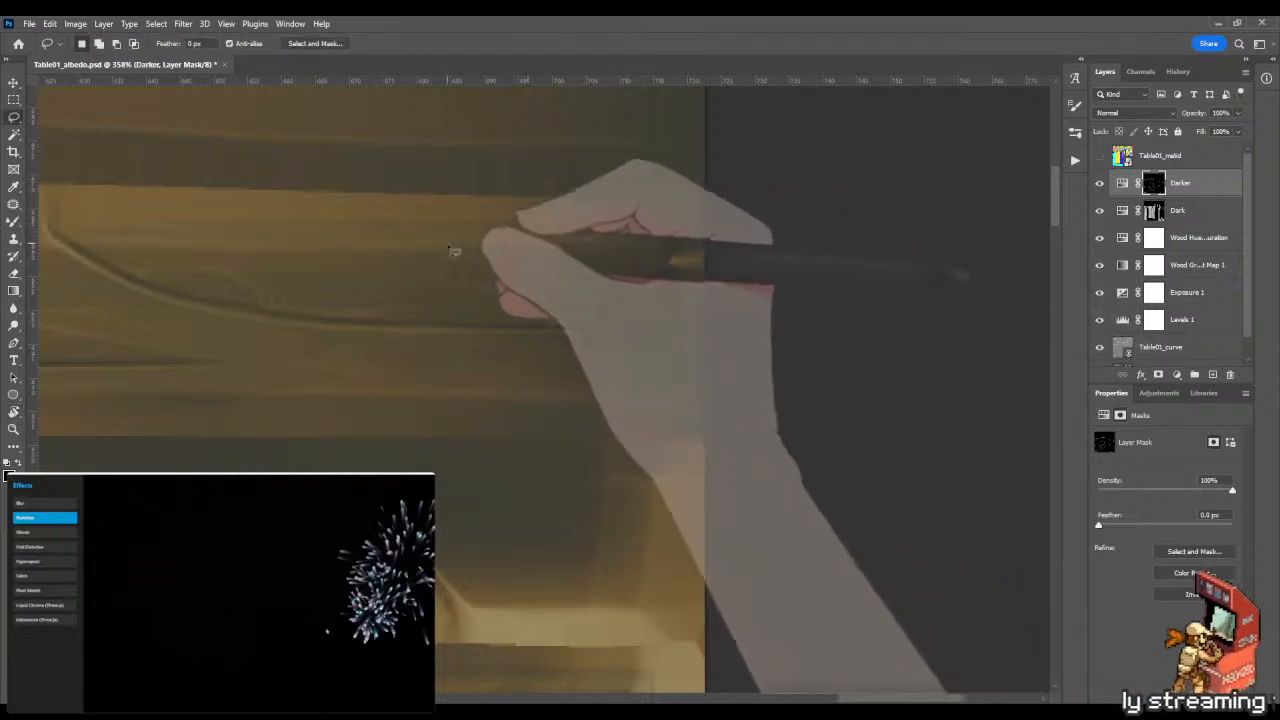
mouse_move(440, 245)
mouse_down()
mouse_move(650, 250)
mouse_move(651, 267)
mouse_move(577, 283)
mouse_move(653, 307)
mouse_up()
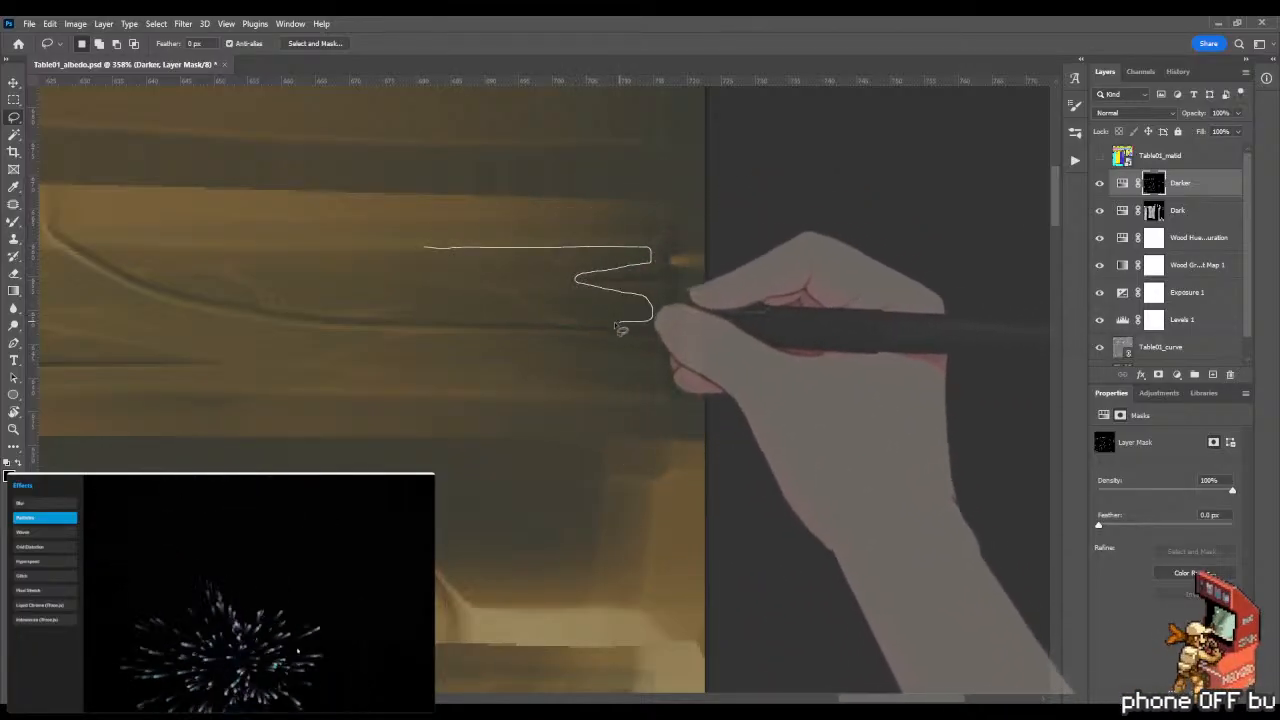
mouse_move(590, 305)
mouse_down()
mouse_move(546, 262)
mouse_move(419, 250)
mouse_up()
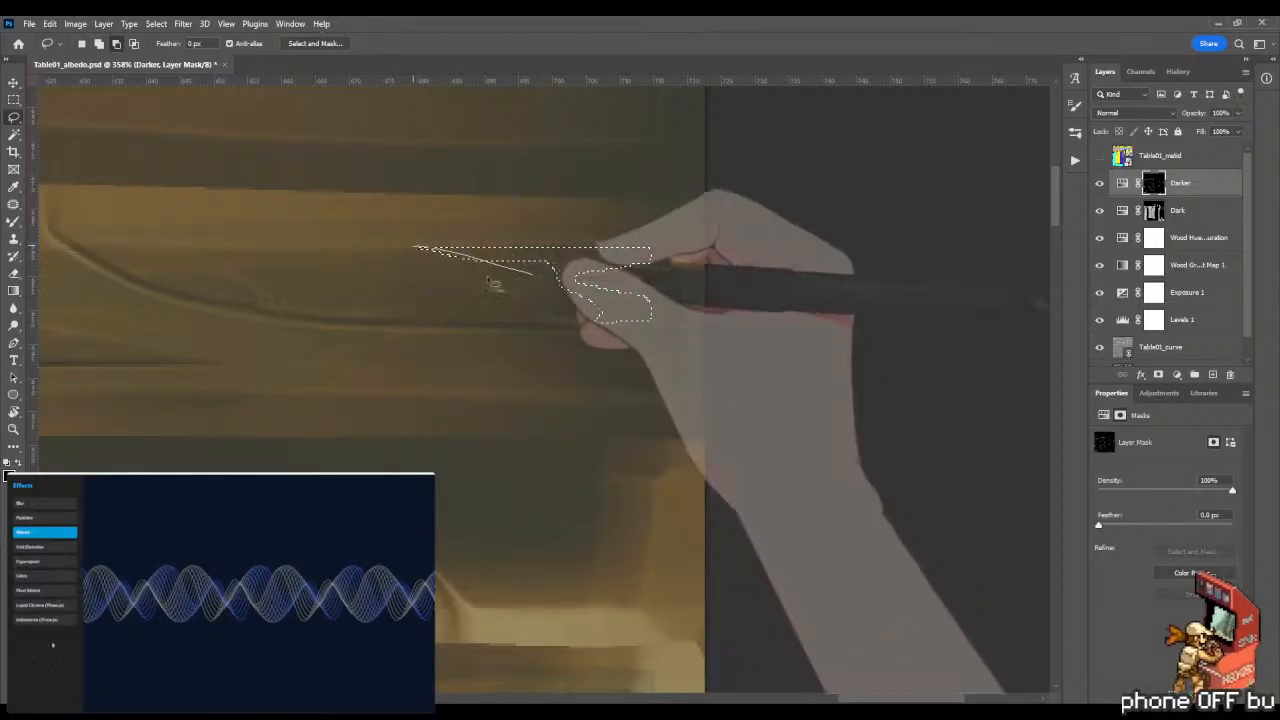
mouse_move(408, 248)
mouse_down()
mouse_move(463, 306)
mouse_move(457, 277)
mouse_up()
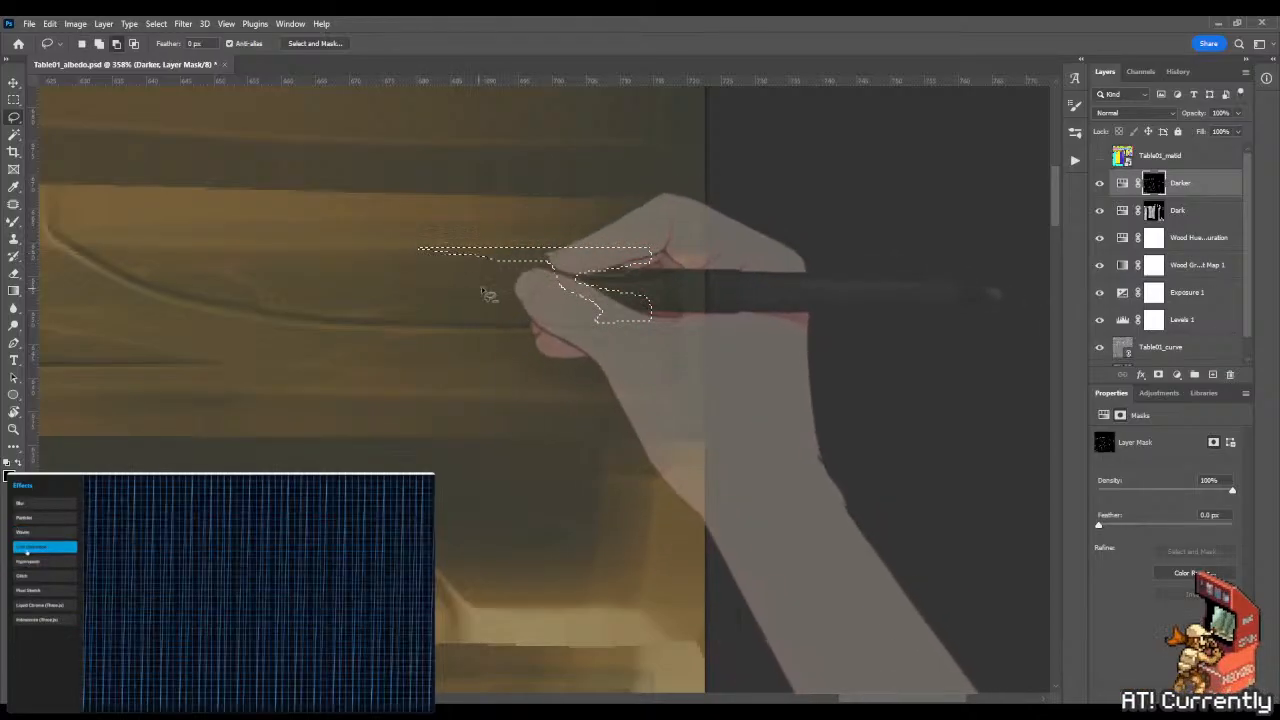
Darken the forked patch with a white-to-transparent gradient on the Darker mask, then soften its inner edges with a black Brush.
key(g)
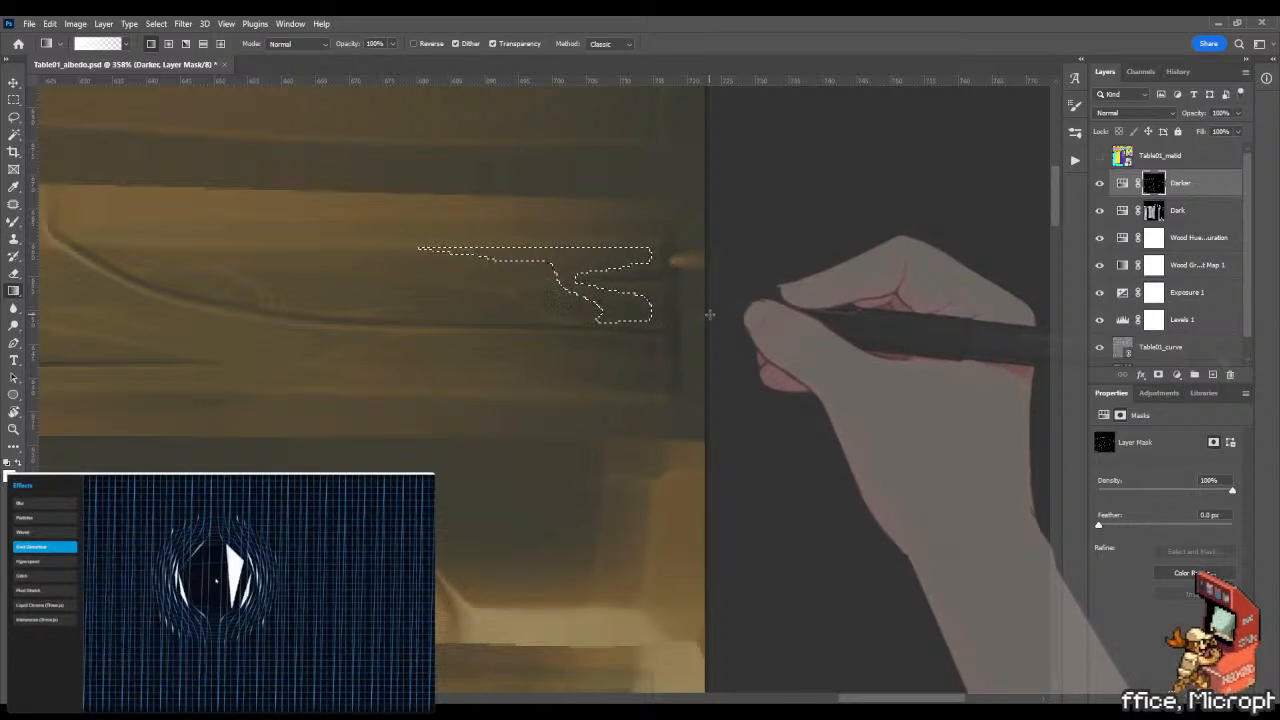
key(b)
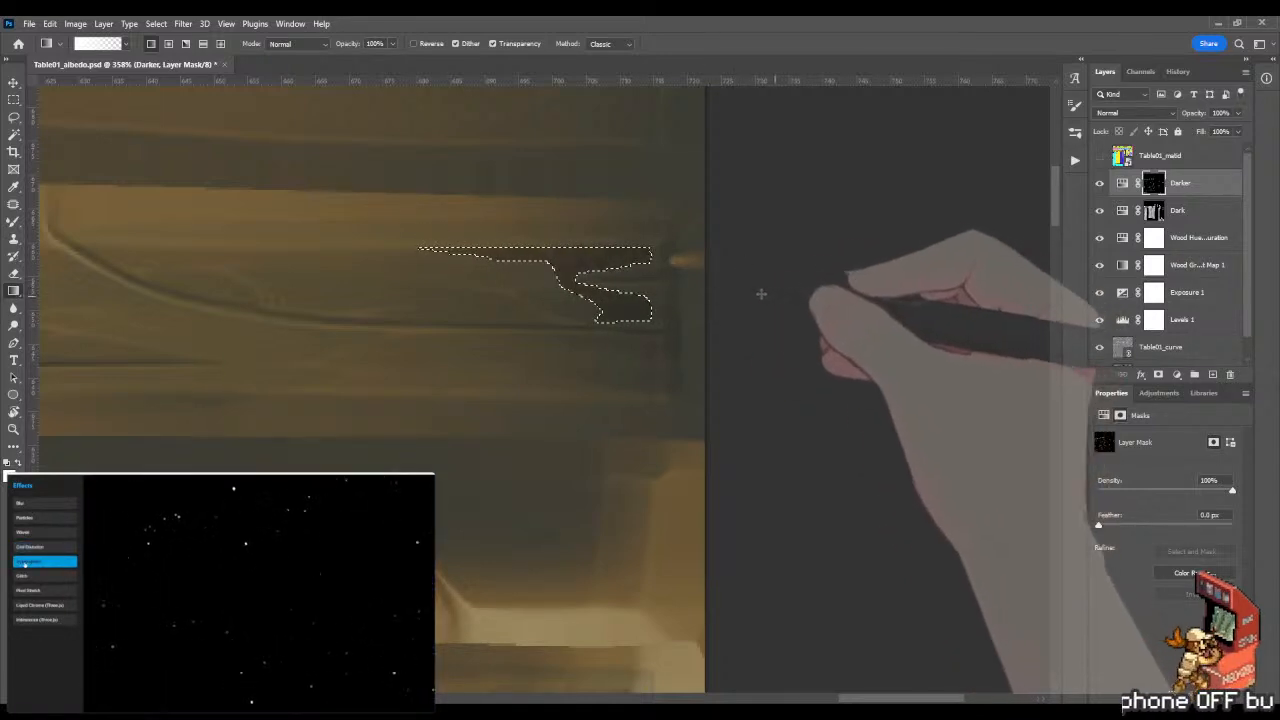
key(shift+b)
key(x)
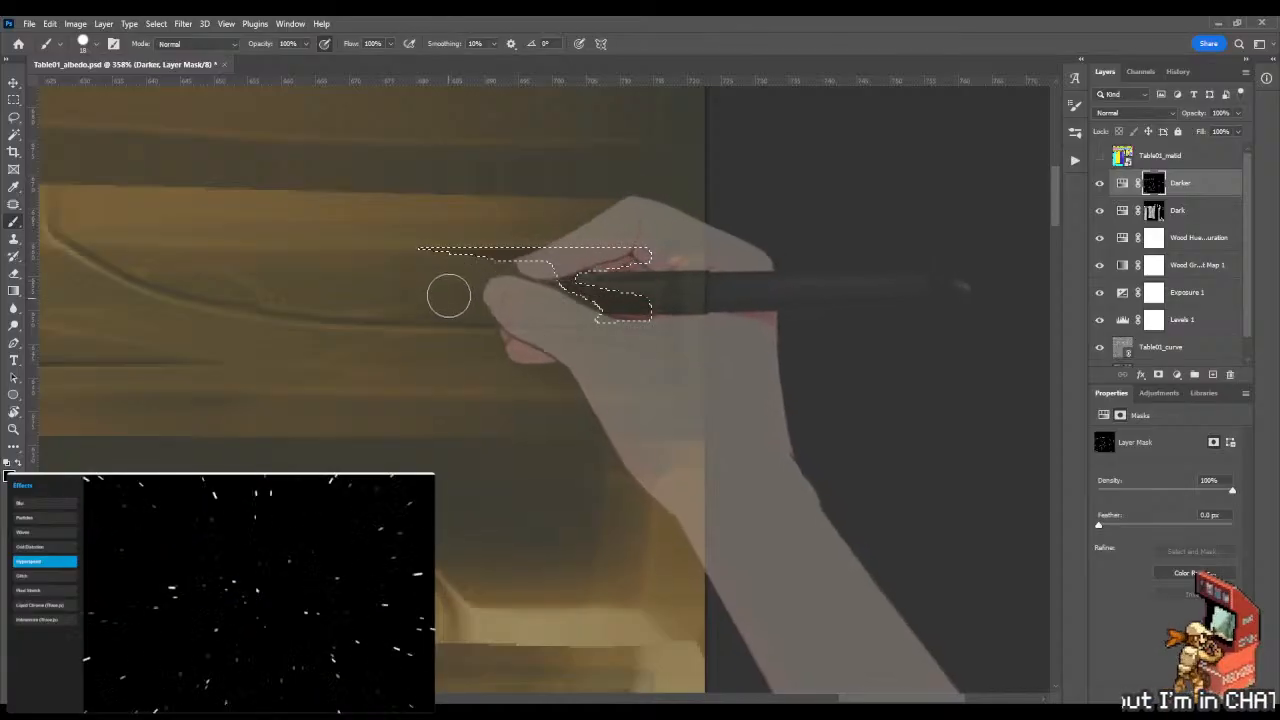
drag(443, 287, 461, 290)
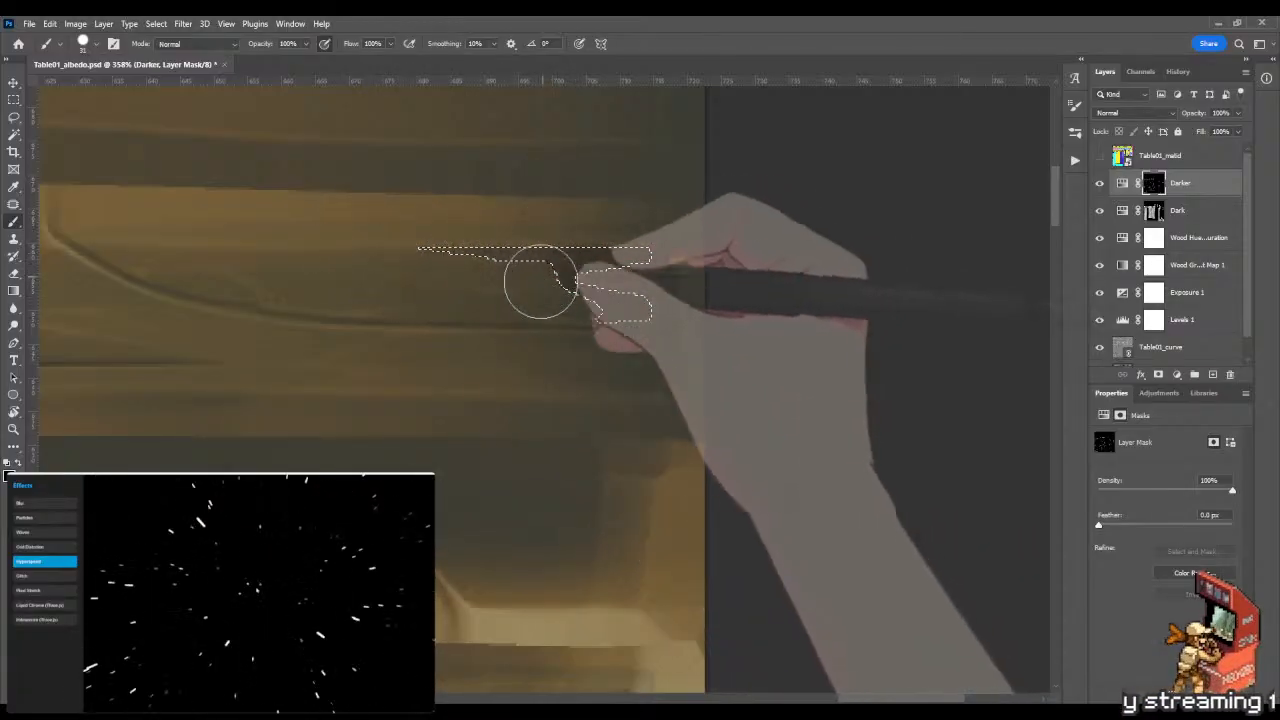
drag(532, 303, 540, 303)
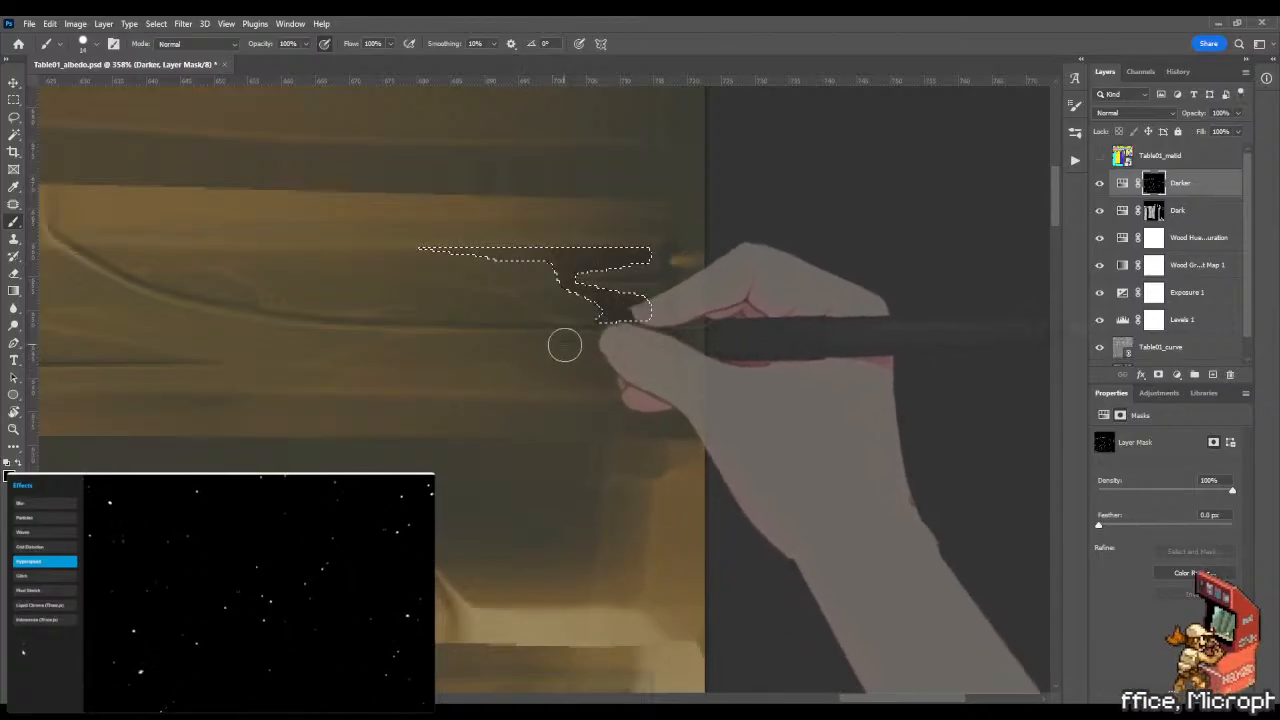
drag(562, 330, 579, 334)
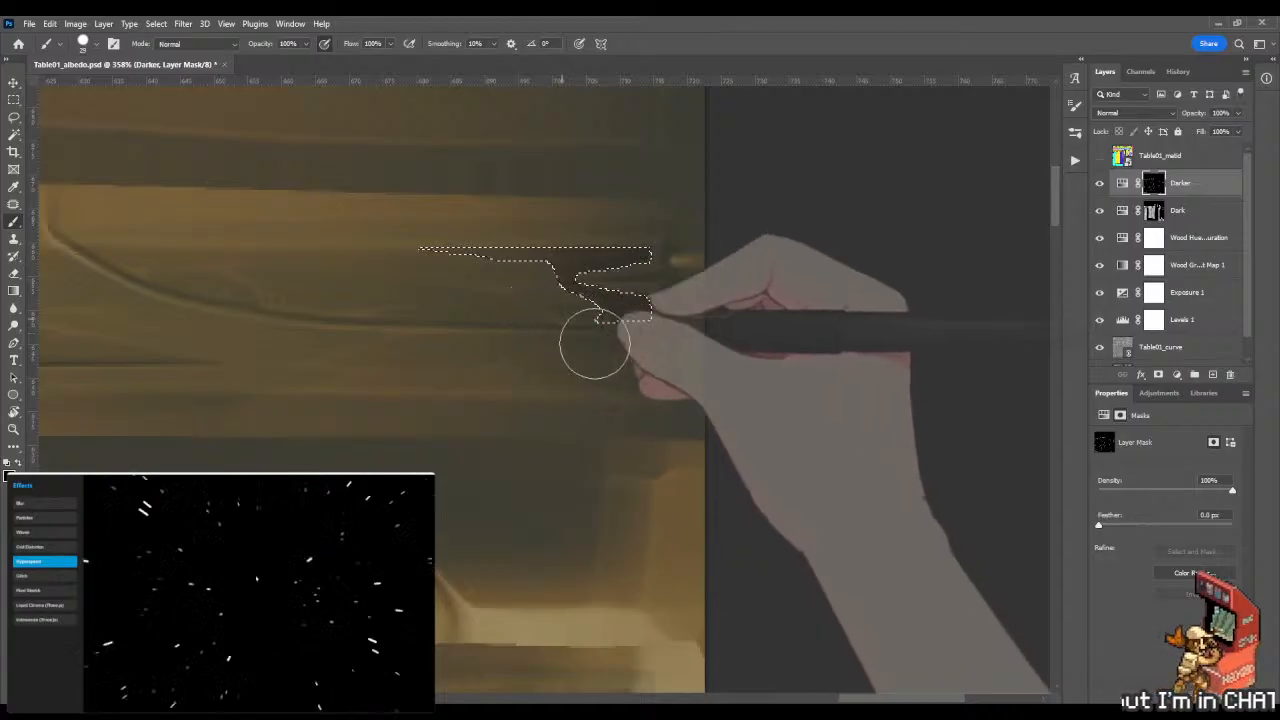
drag(571, 312, 571, 316)
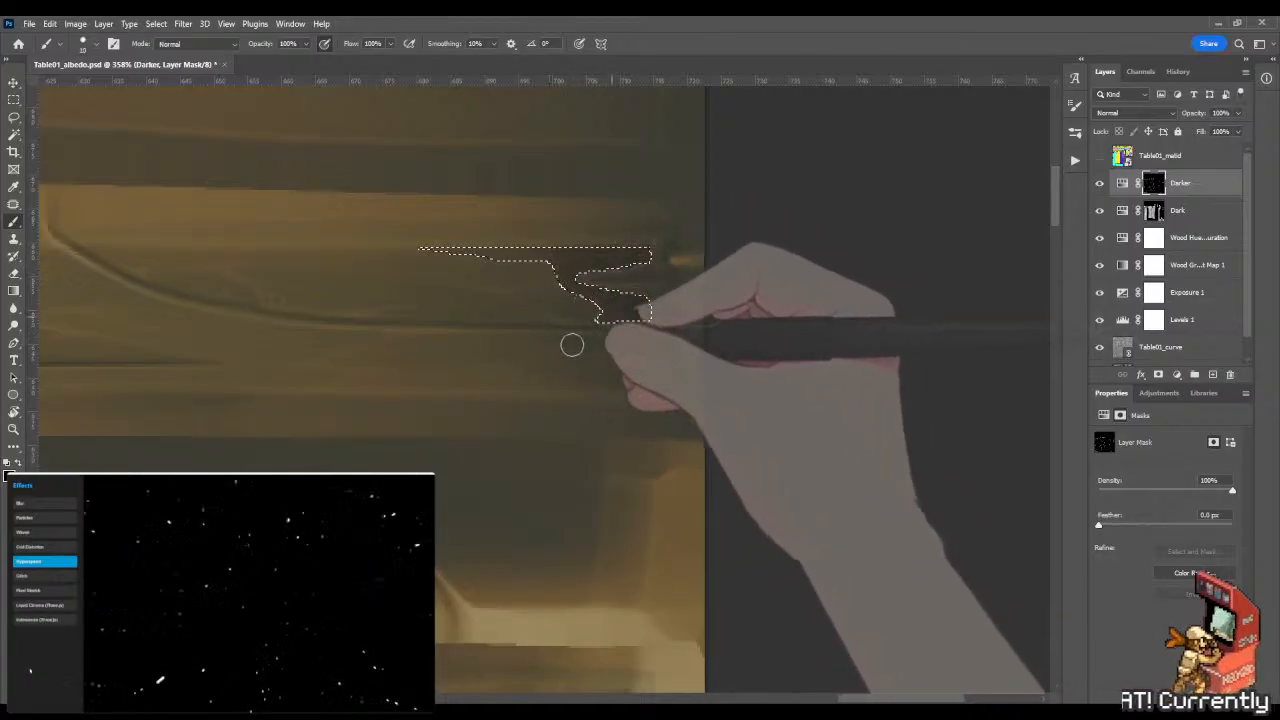
Deselect the forked patch and blend its edges into the surrounding wood with the Mixer Brush.
key(m)
key(ctrl+d)
key(b)
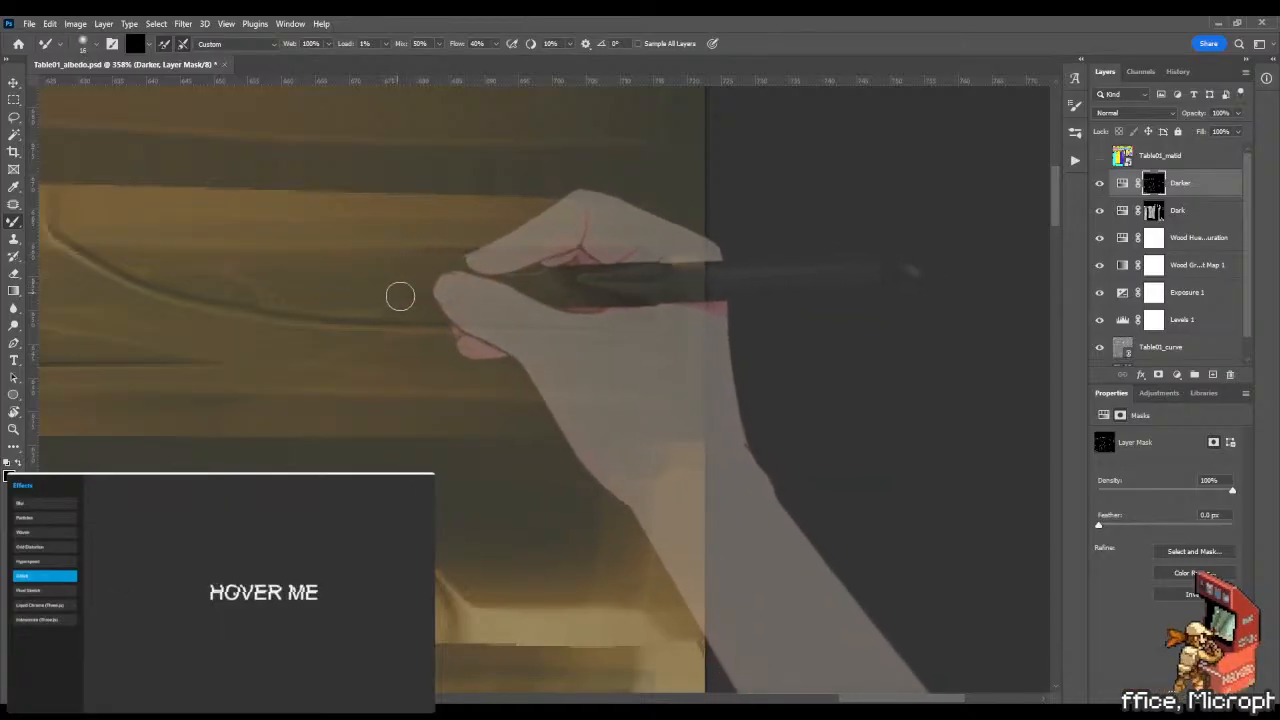
key(z)
mouse_move(432, 297)
mouse_down()
mouse_move(507, 238)
mouse_move(516, 257)
mouse_up()
key(z)
key(b)
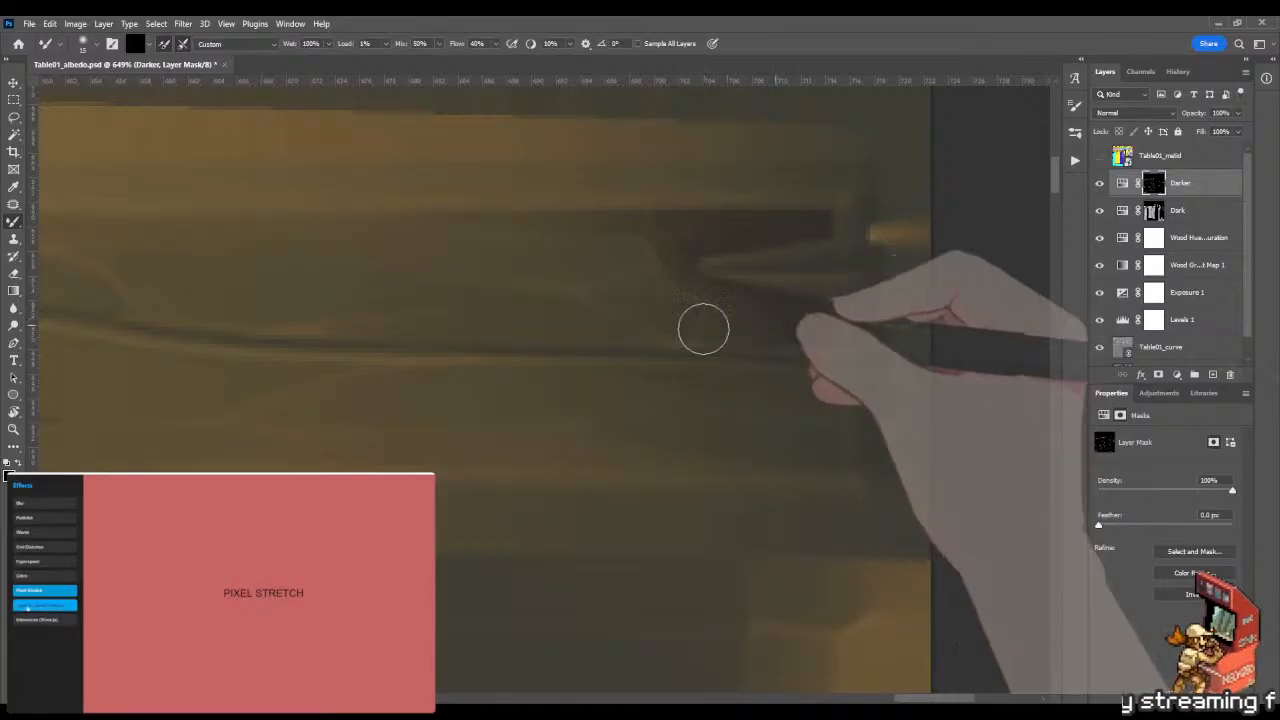
Lasso a long tapering patch below the crack at the strip's outer end and trim its lower edge.
key(z)
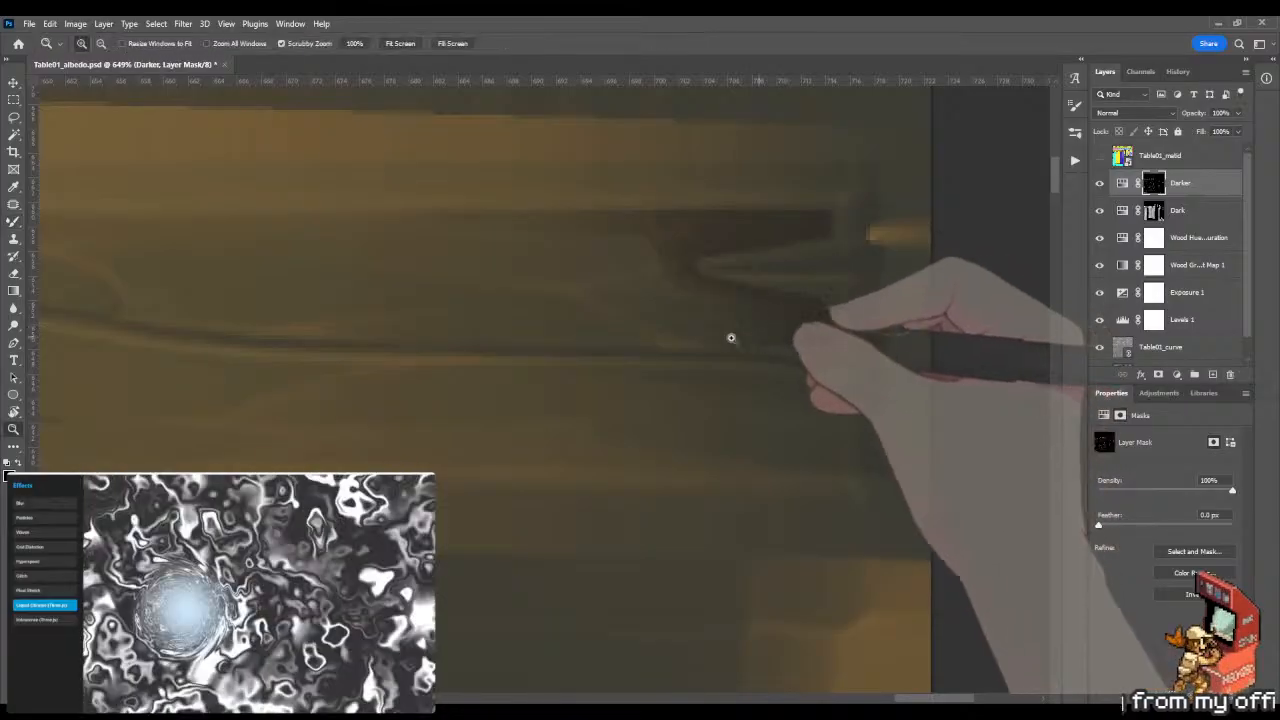
mouse_move(731, 337)
mouse_down()
mouse_move(657, 346)
mouse_move(635, 322)
mouse_up()
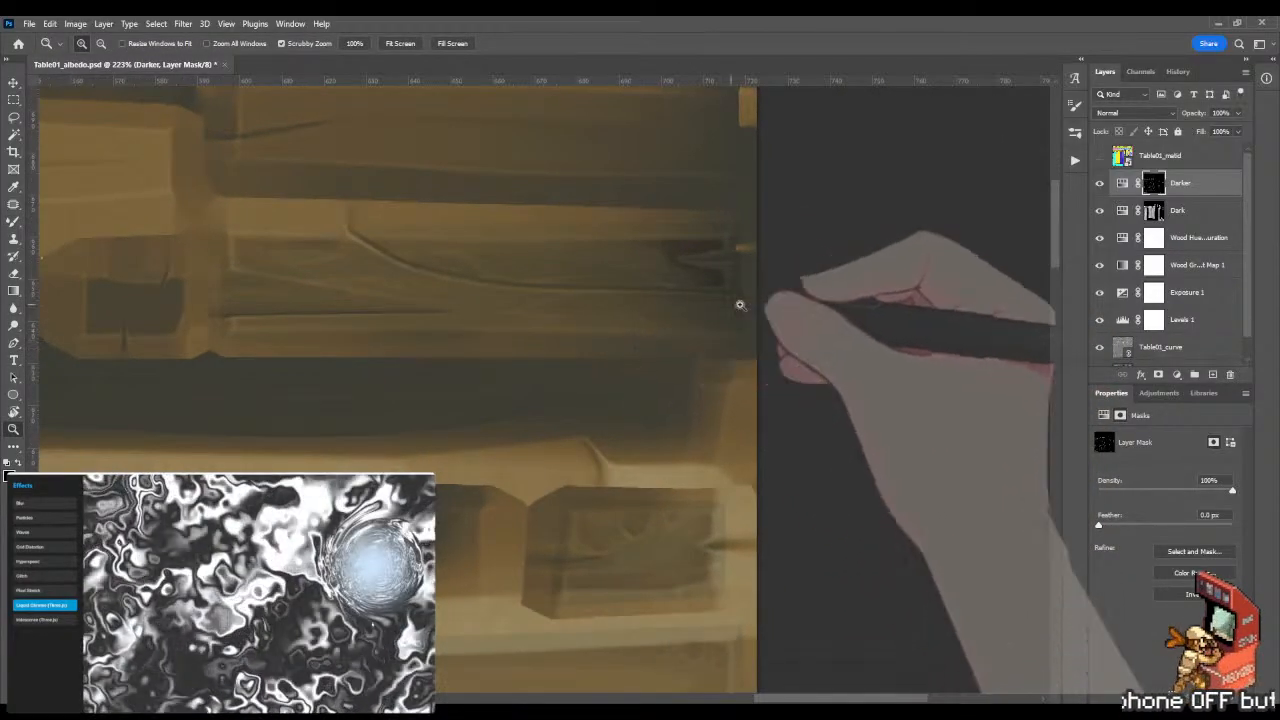
drag(723, 380, 680, 363)
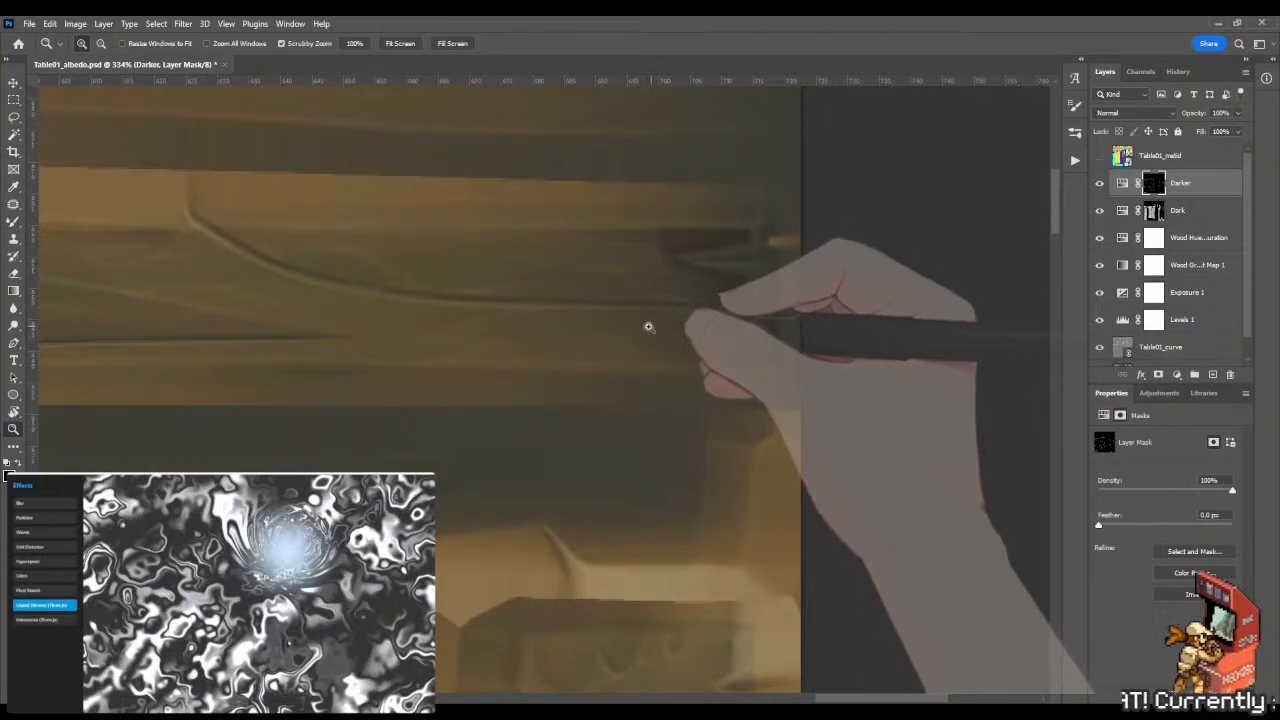
key(l)
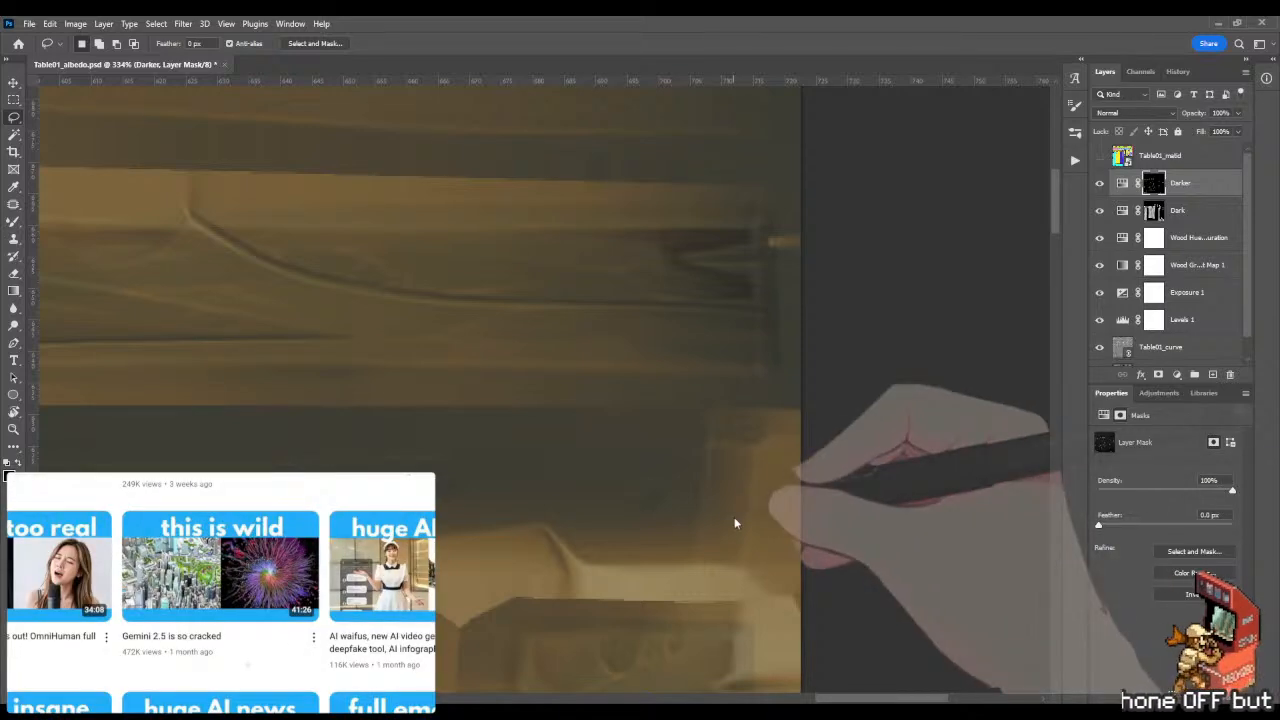
drag(703, 318, 626, 319)
key(z)
drag(549, 355, 618, 365)
key(l)
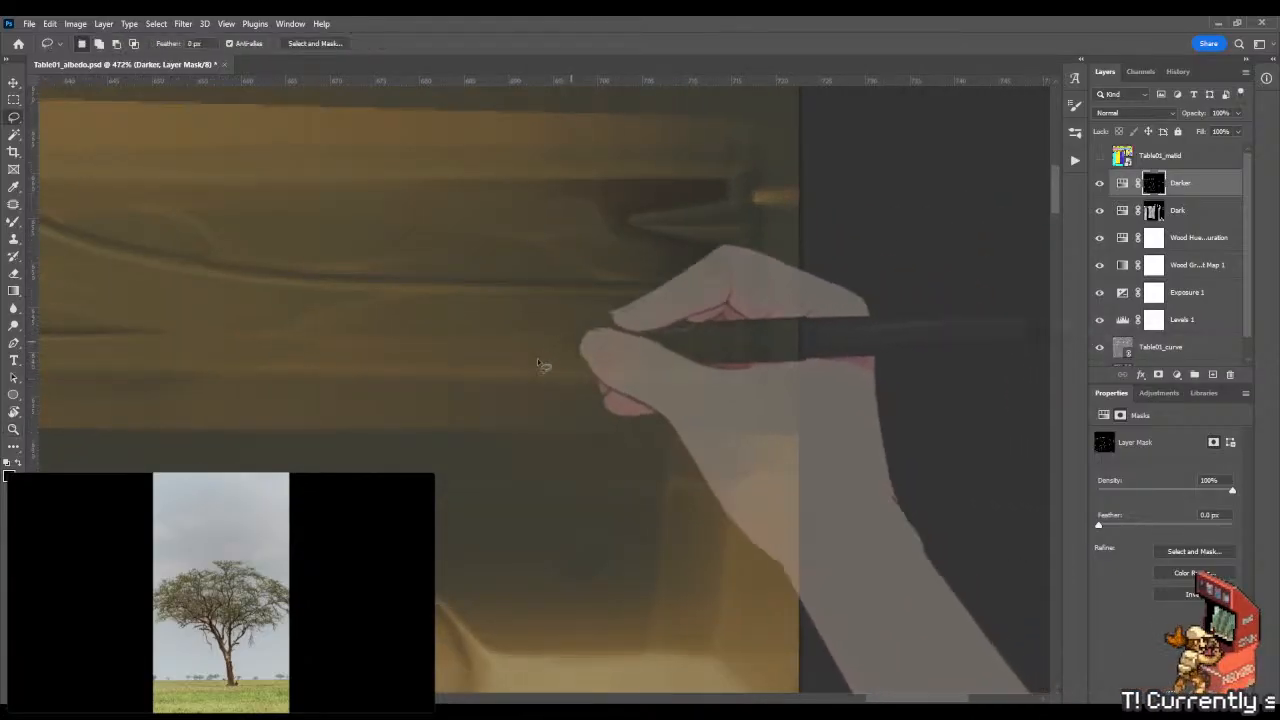
mouse_move(398, 367)
mouse_down()
mouse_move(665, 337)
mouse_move(687, 327)
mouse_move(675, 303)
mouse_move(689, 300)
mouse_move(732, 304)
mouse_move(722, 366)
mouse_up()
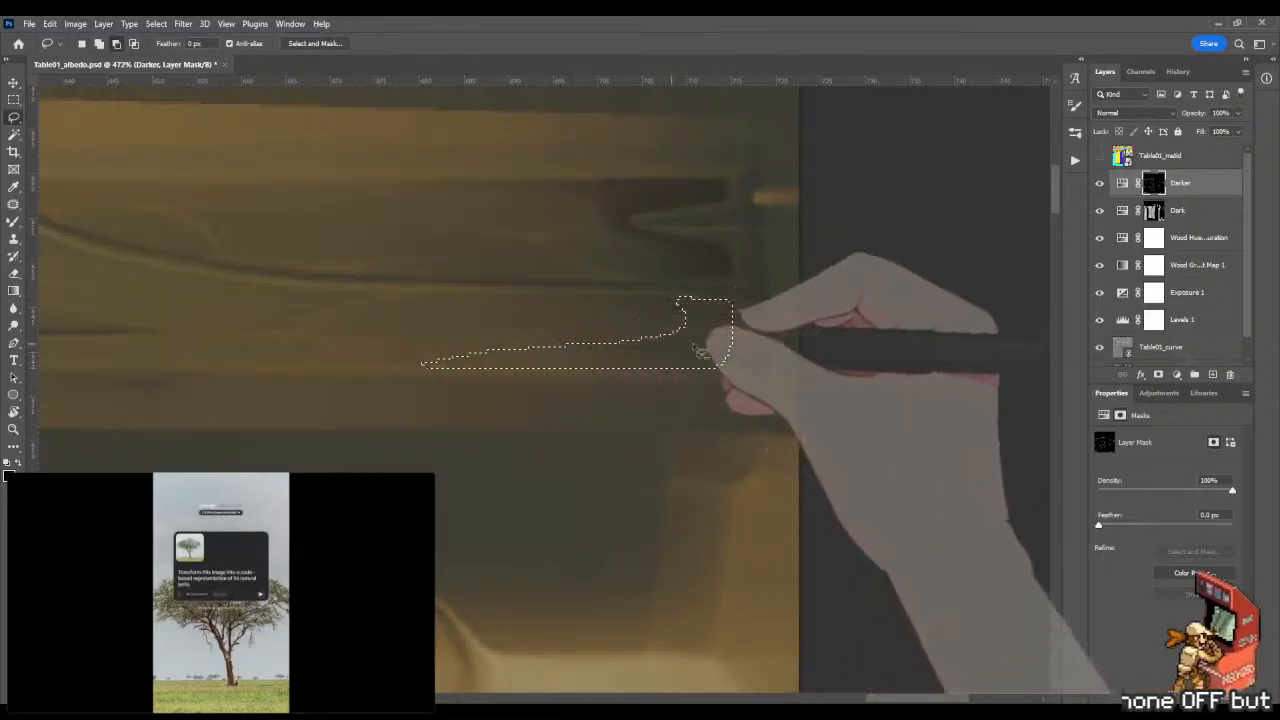
mouse_move(527, 376)
mouse_down()
mouse_move(674, 372)
mouse_move(716, 388)
mouse_up()
Darken the tapering patch with white on the Darker mask and soften it along its upper edge with a black Brush.
key(x)
key(g)
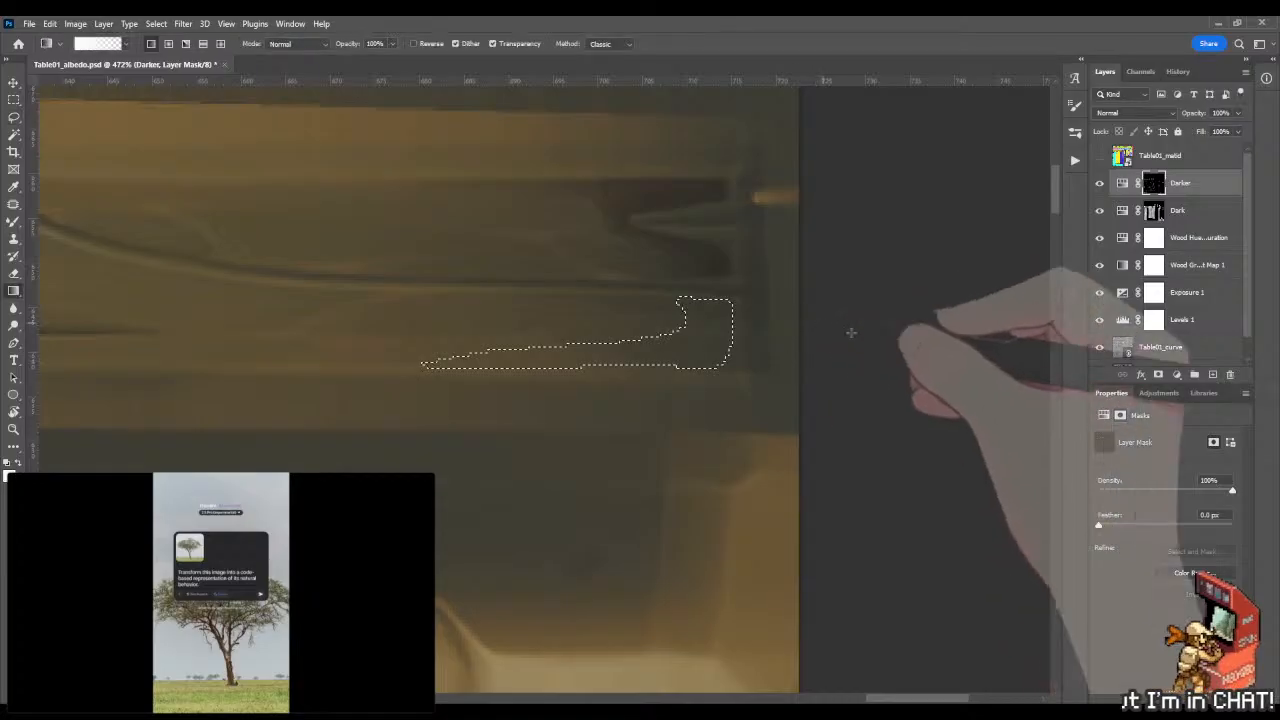
key(alt+BackSpace)
key(b)
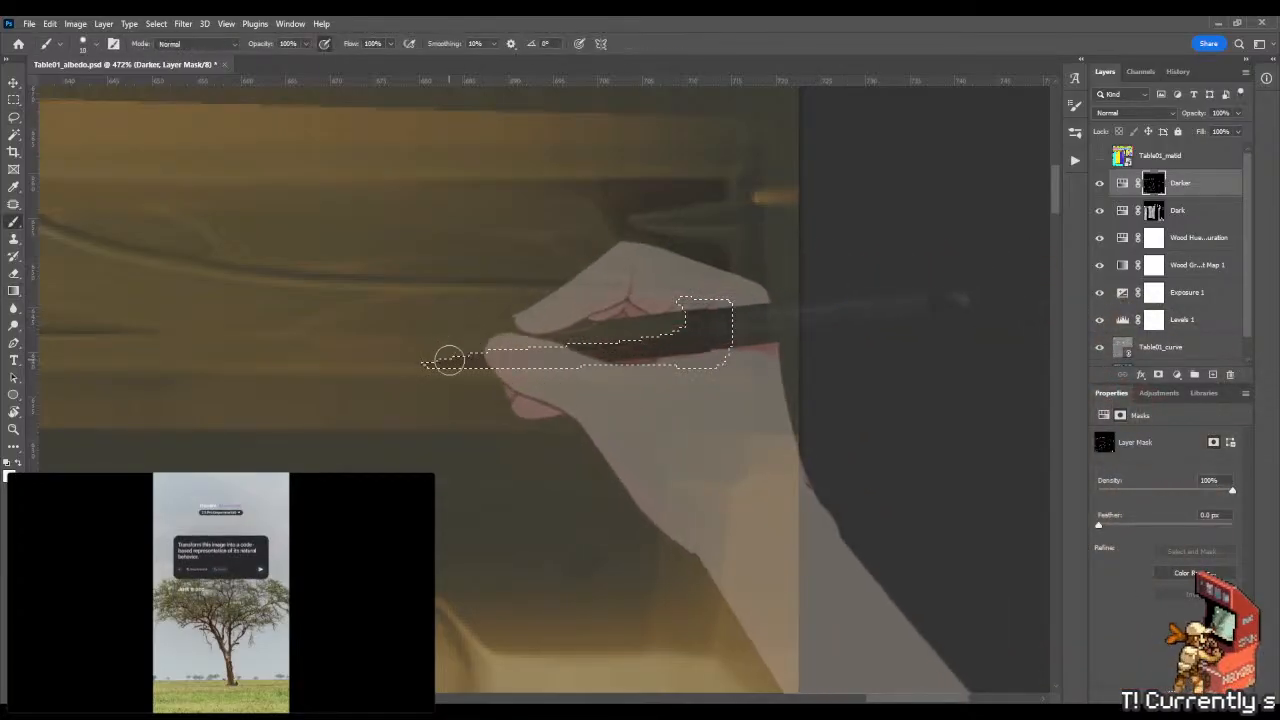
drag(440, 351, 489, 355)
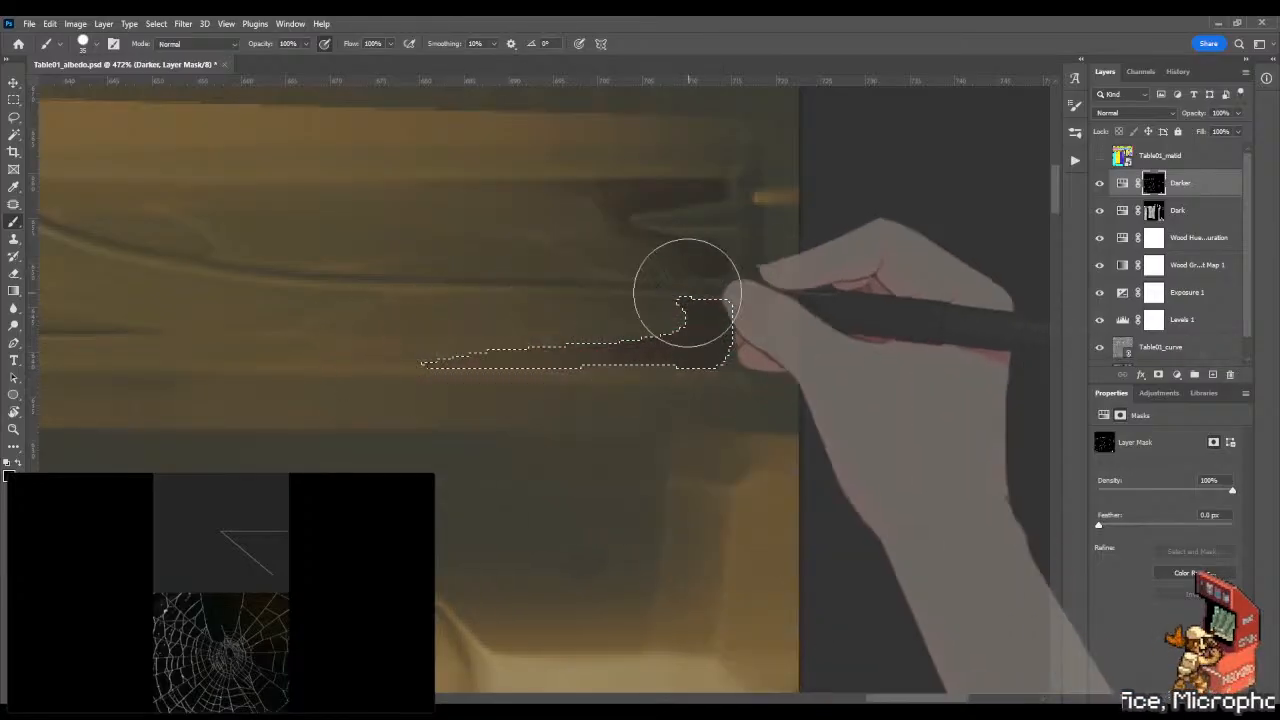
drag(585, 321, 585, 320)
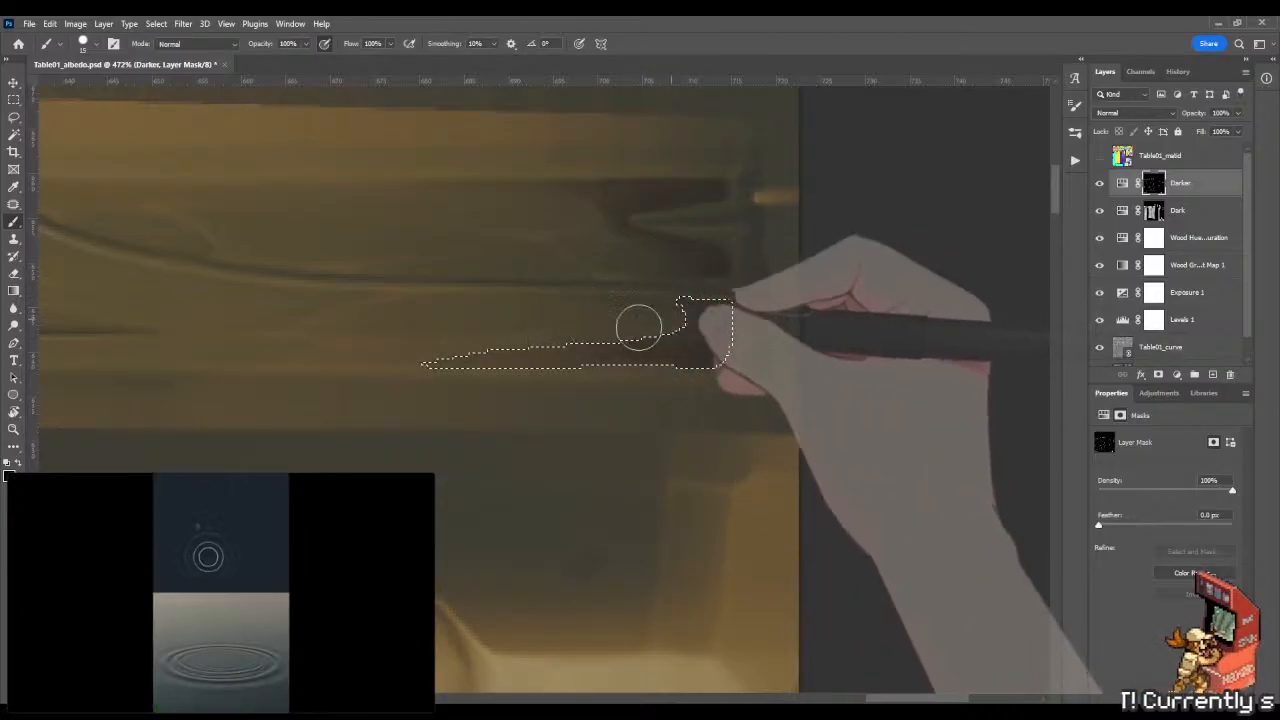
Deselect the tapering patch and blend its edges with the Mixer Brush.
key(m)
key(b)
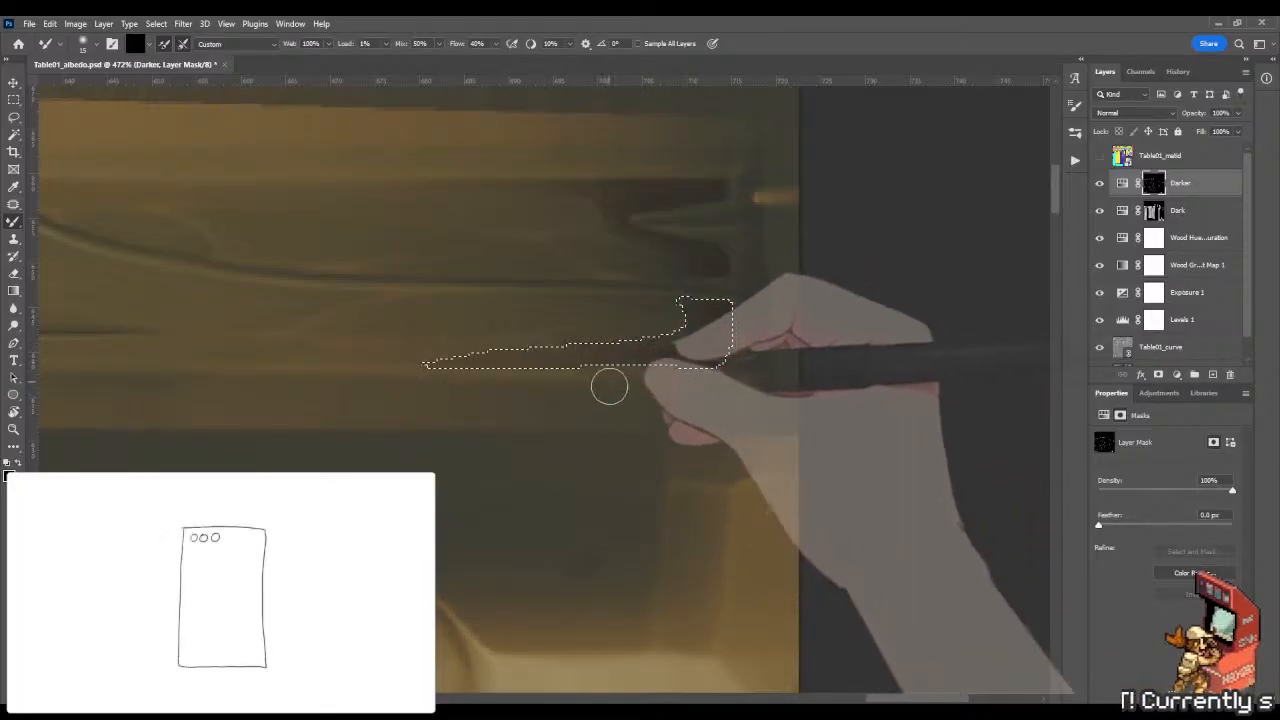
key(m)
click(609, 397)
key(b)
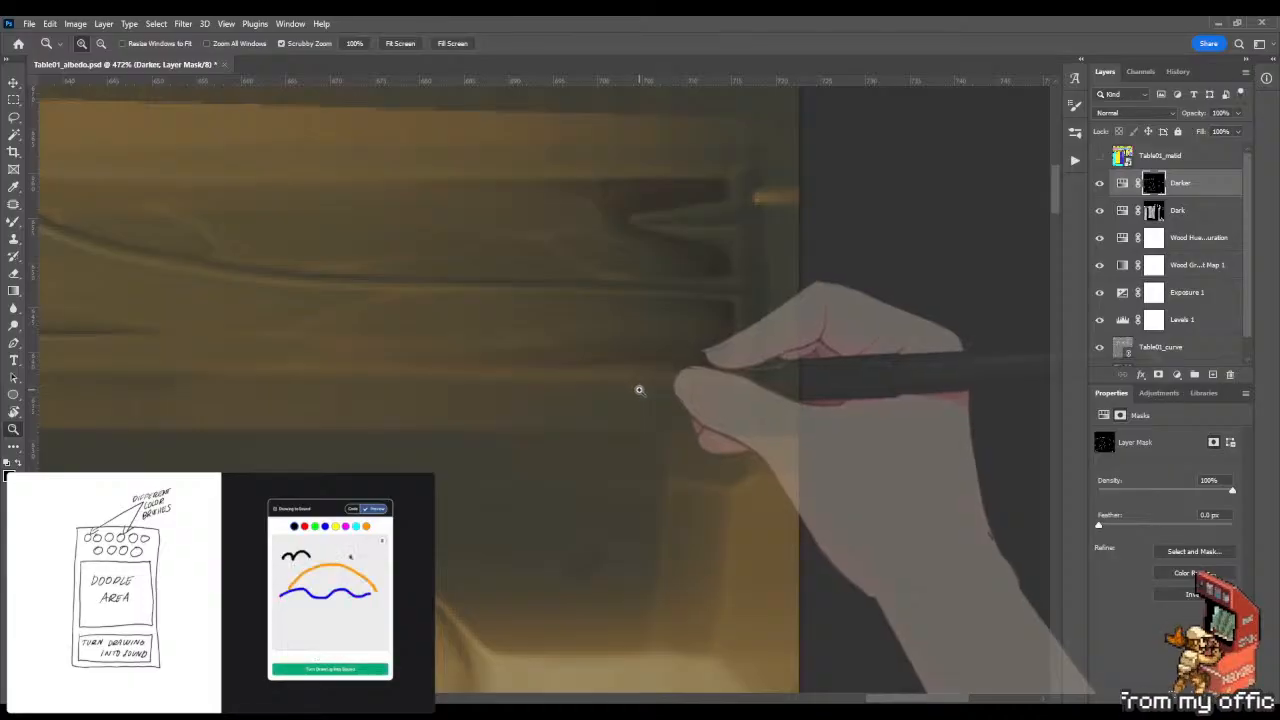
Lasso a pointed, forked patch along the upper side of the curved crack near its bend.
drag(740, 312, 647, 260)
drag(539, 268, 606, 264)
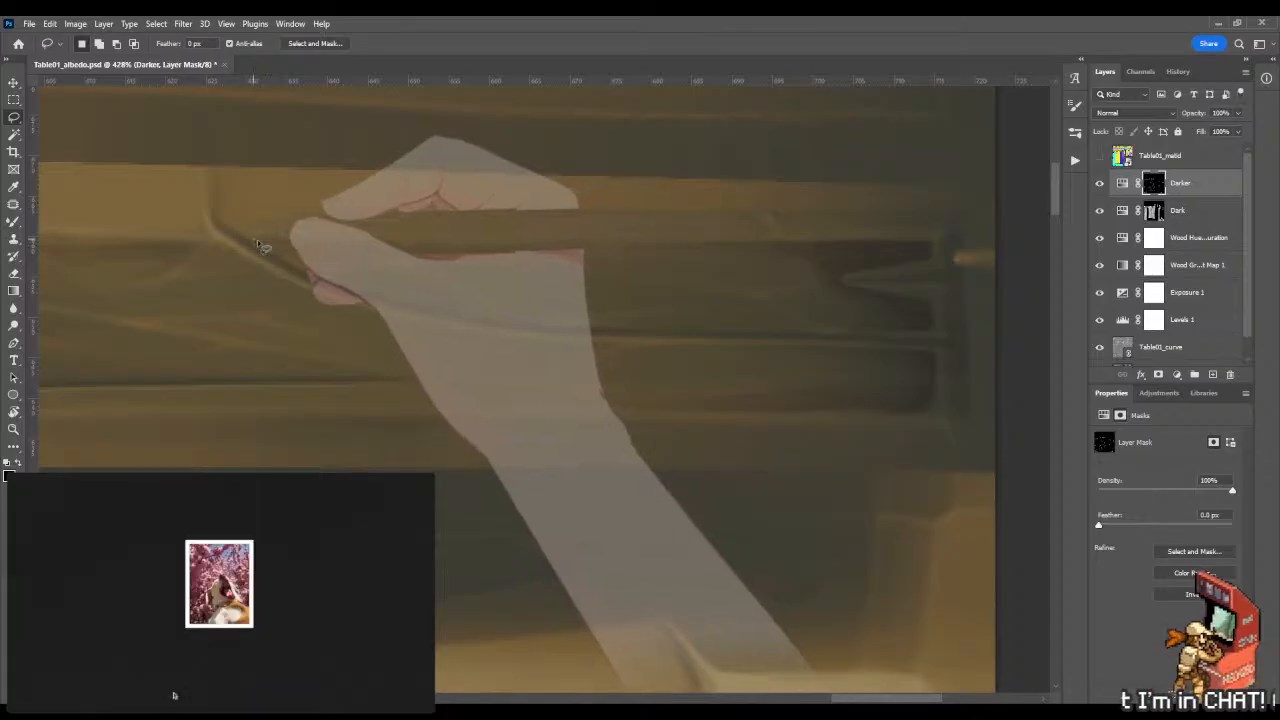
mouse_move(262, 244)
mouse_down()
mouse_move(383, 298)
mouse_move(335, 286)
mouse_up()
key(ctrl+d)
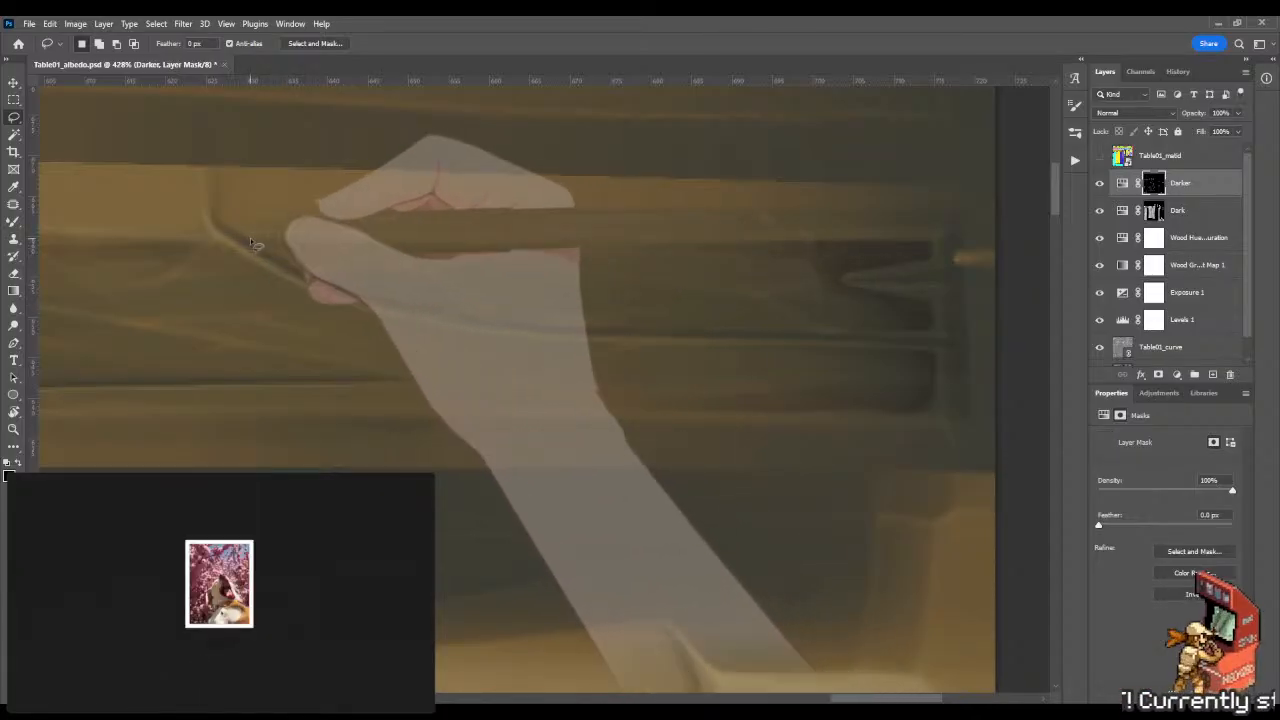
mouse_move(257, 245)
mouse_down()
mouse_move(399, 303)
mouse_move(400, 266)
mouse_move(478, 262)
mouse_move(497, 248)
mouse_up()
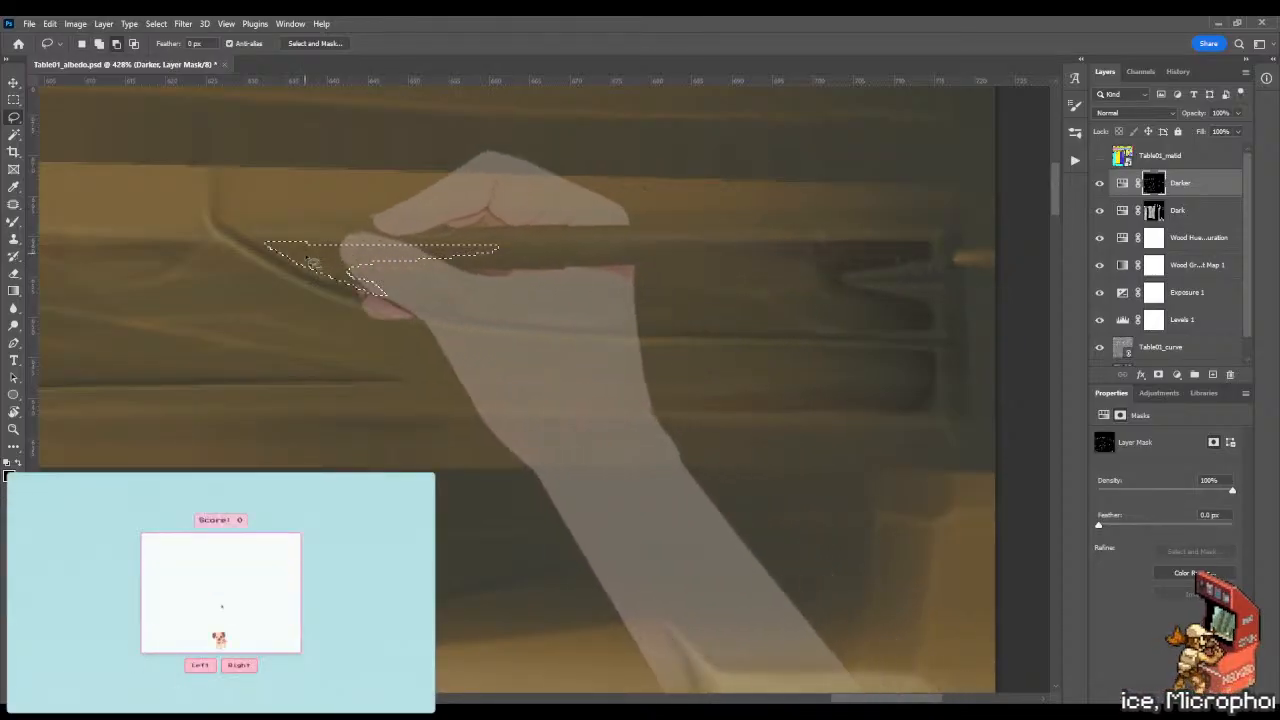
Darken the patch beside the curved crack on the Darker mask, soften it with a black Brush, and blend it with the Mixer Brush.
key(g)
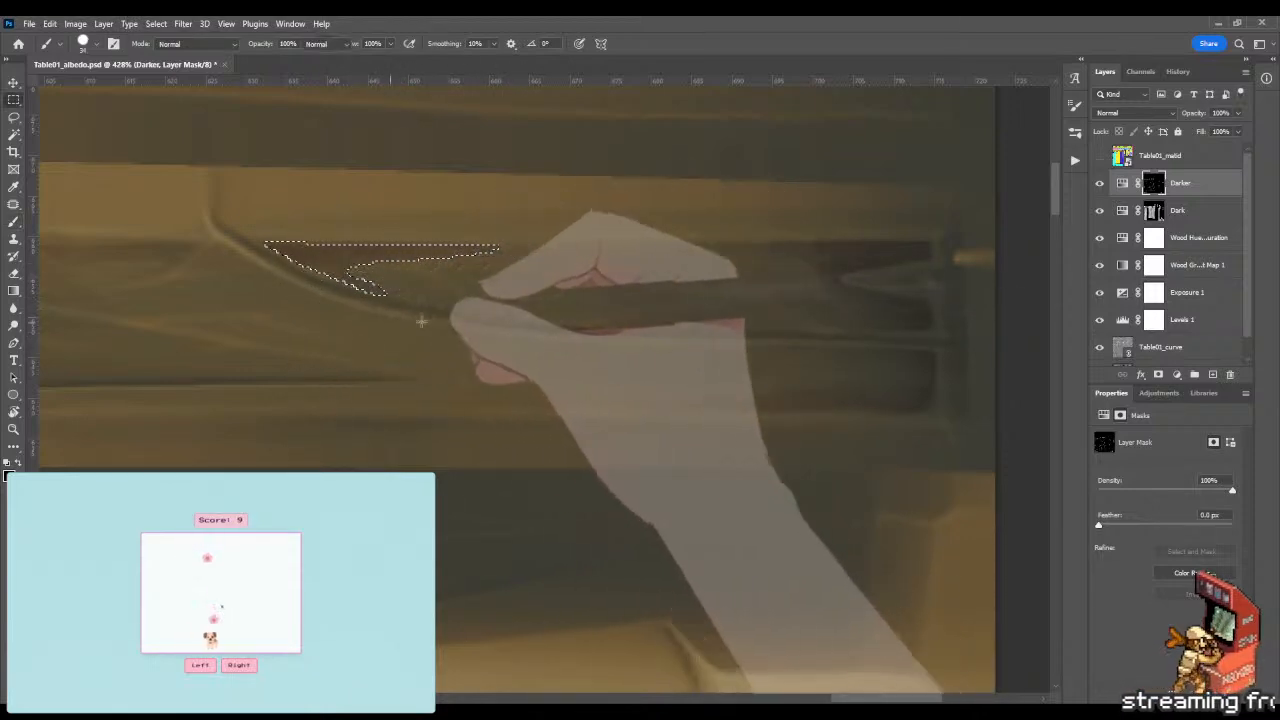
key(b)
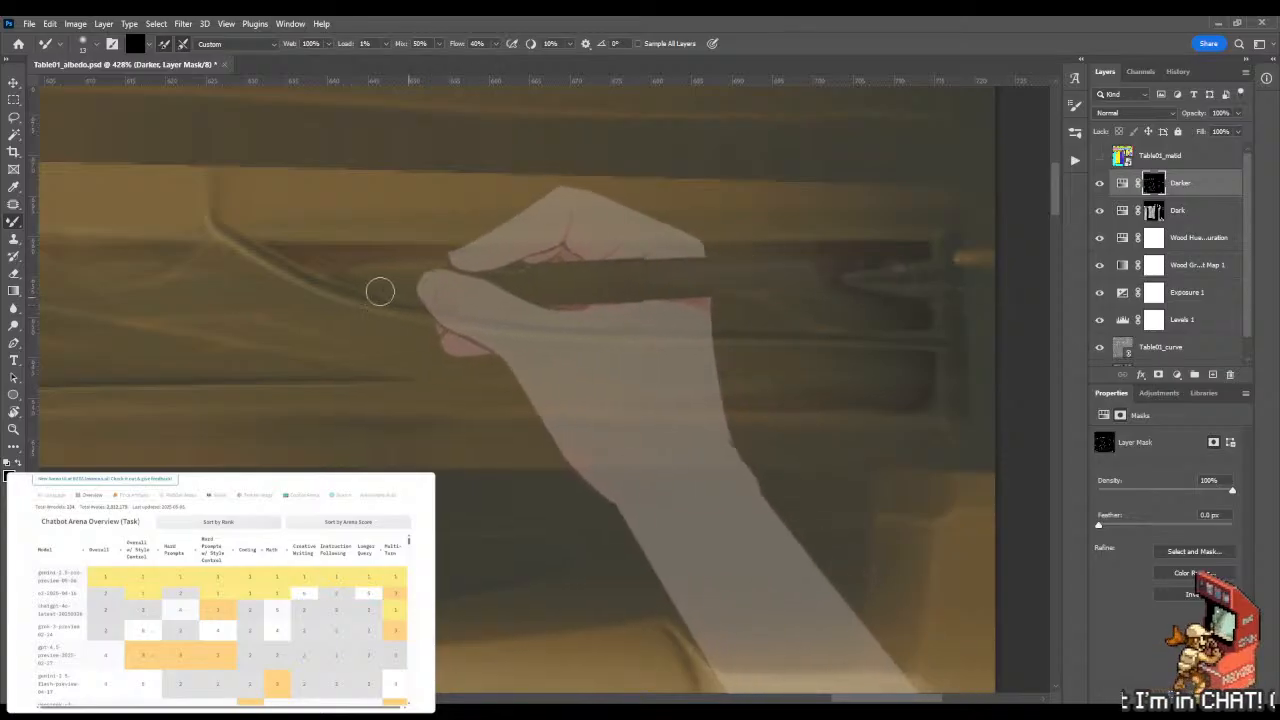
Lasso the strip's outer part around the new patches and fade their shading with a black-to-transparent gradient on the Darker mask.
key(z)
mouse_move(489, 306)
mouse_down()
mouse_move(400, 320)
mouse_move(428, 306)
mouse_up()
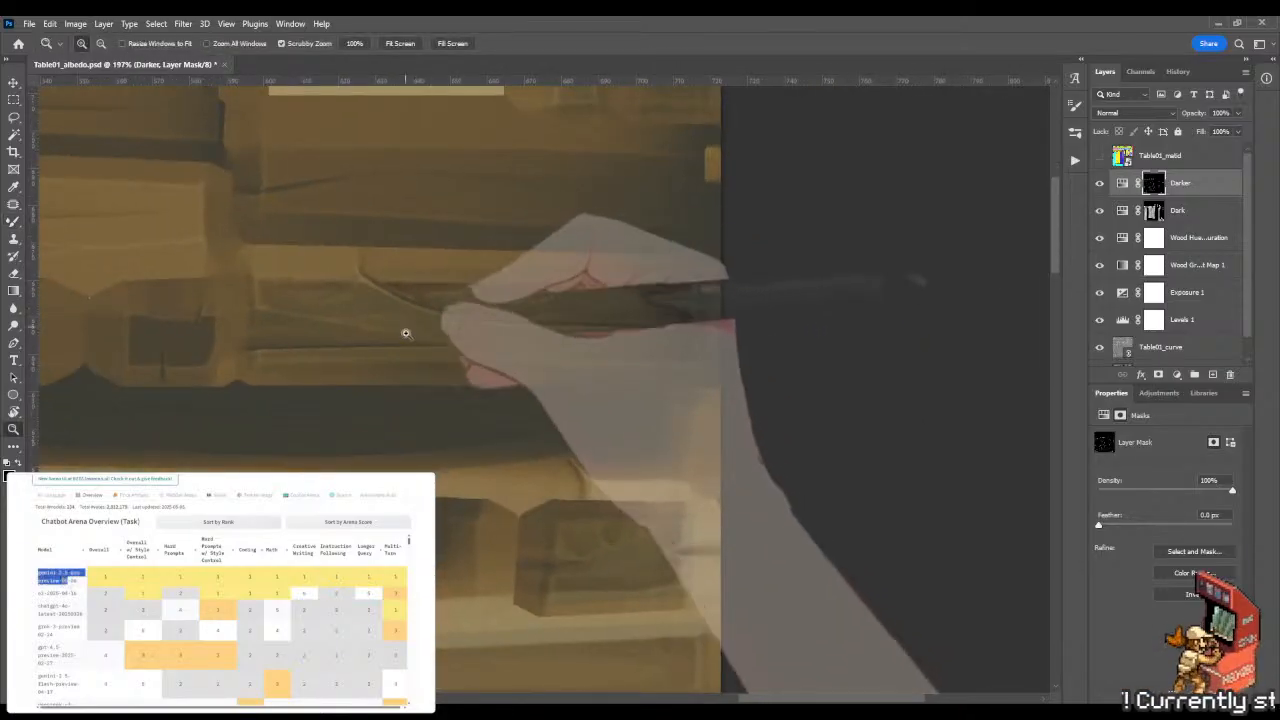
mouse_move(368, 258)
mouse_down()
mouse_move(541, 381)
mouse_move(626, 386)
mouse_move(716, 371)
mouse_move(706, 278)
mouse_up()
key(g)
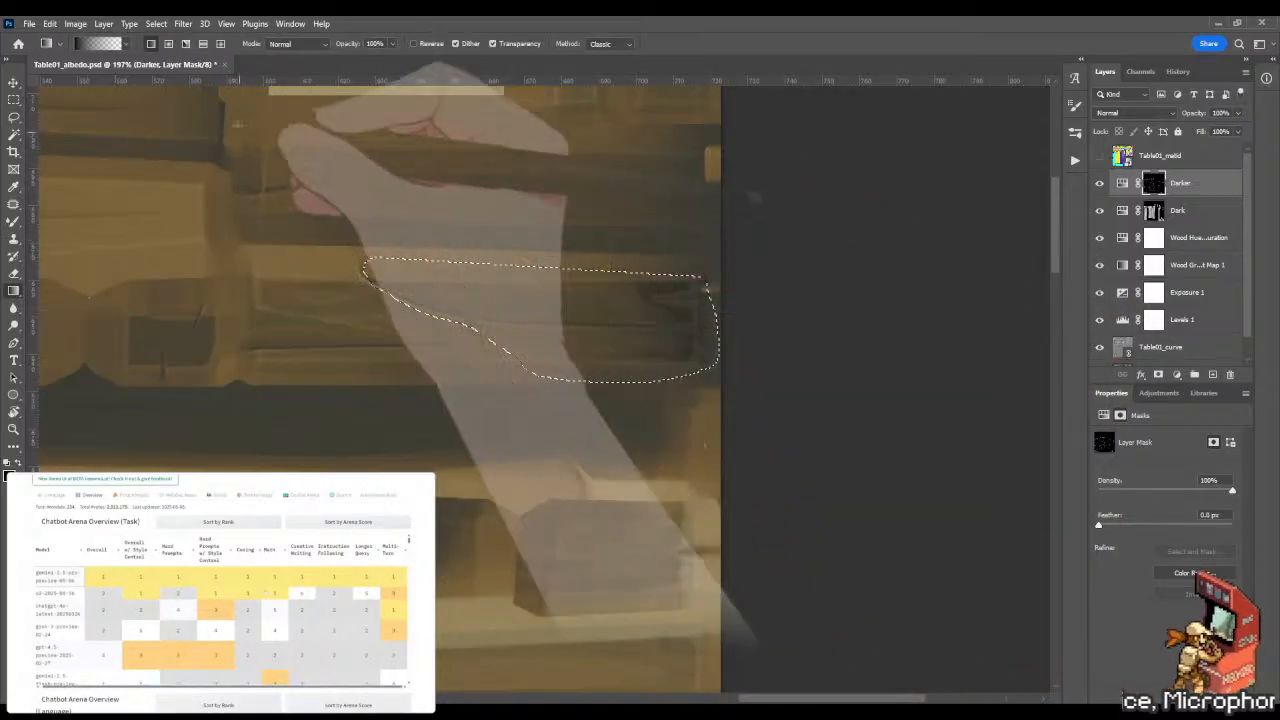
drag(240, 138, 560, 350)
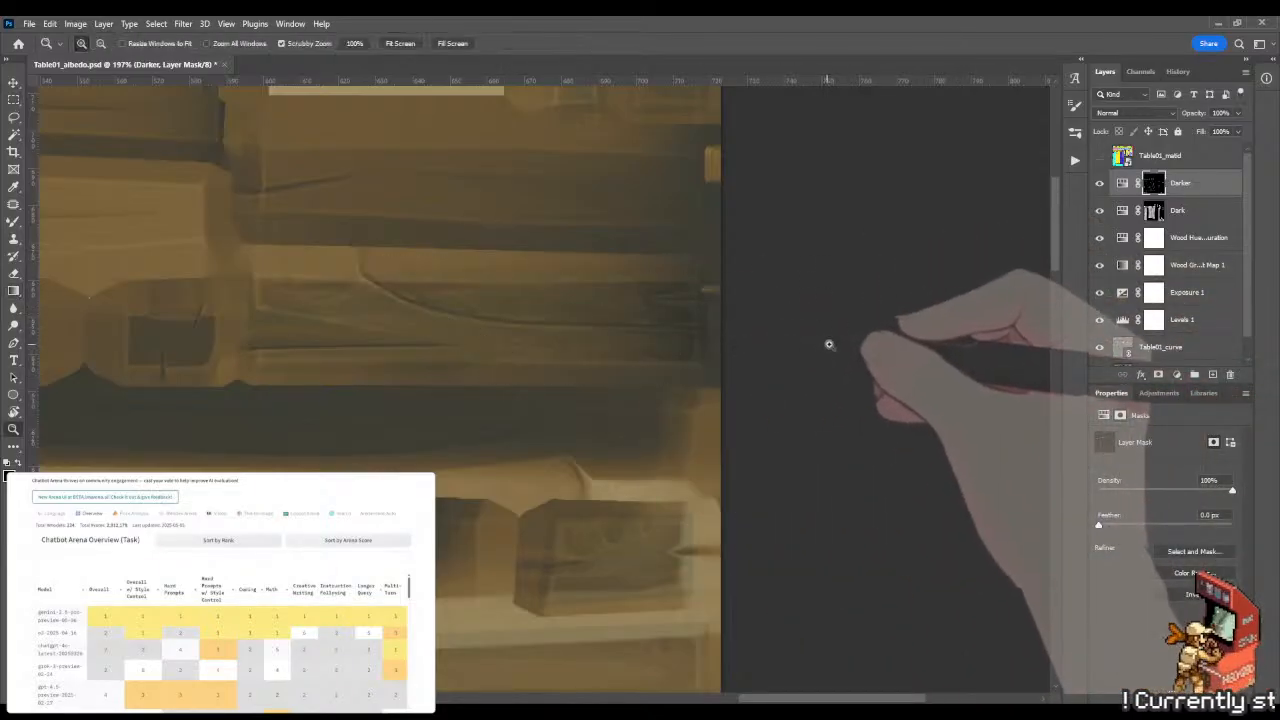
Save the albedo texture and switch to Marmoset Toolbag to inspect the table's plank ends.
scroll(720, 363, down, 5)
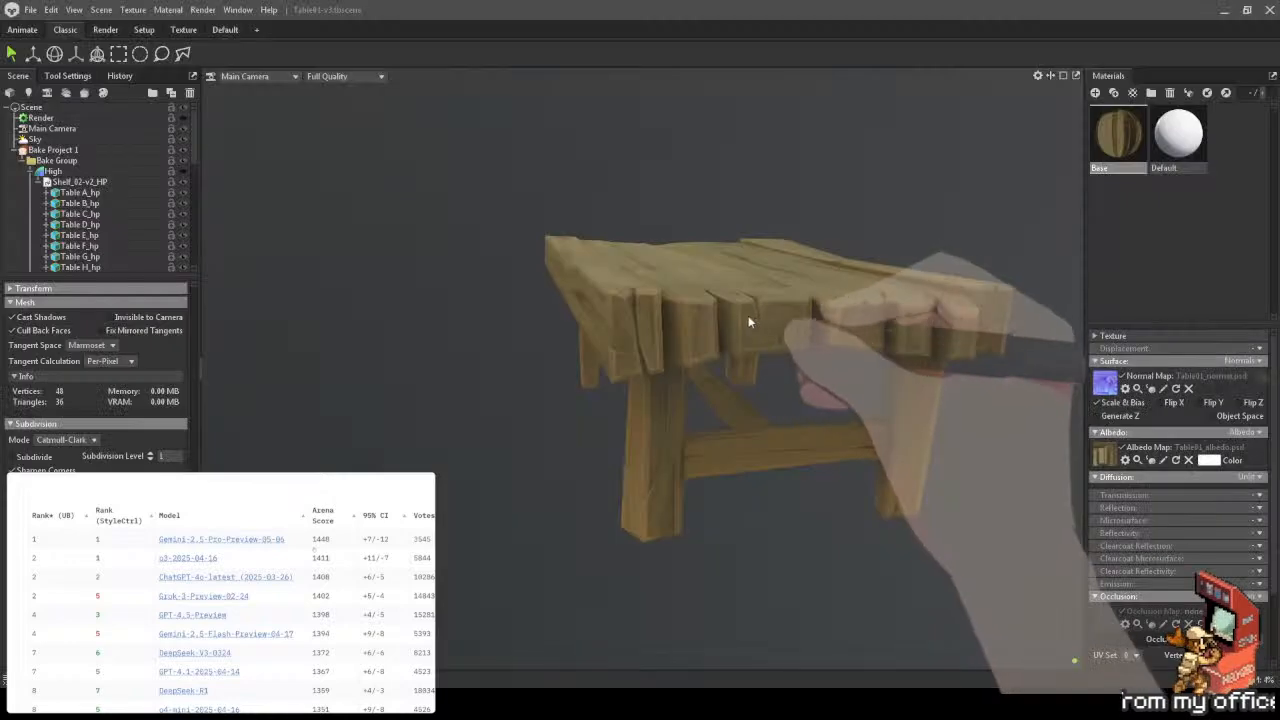
drag(748, 315, 723, 288)
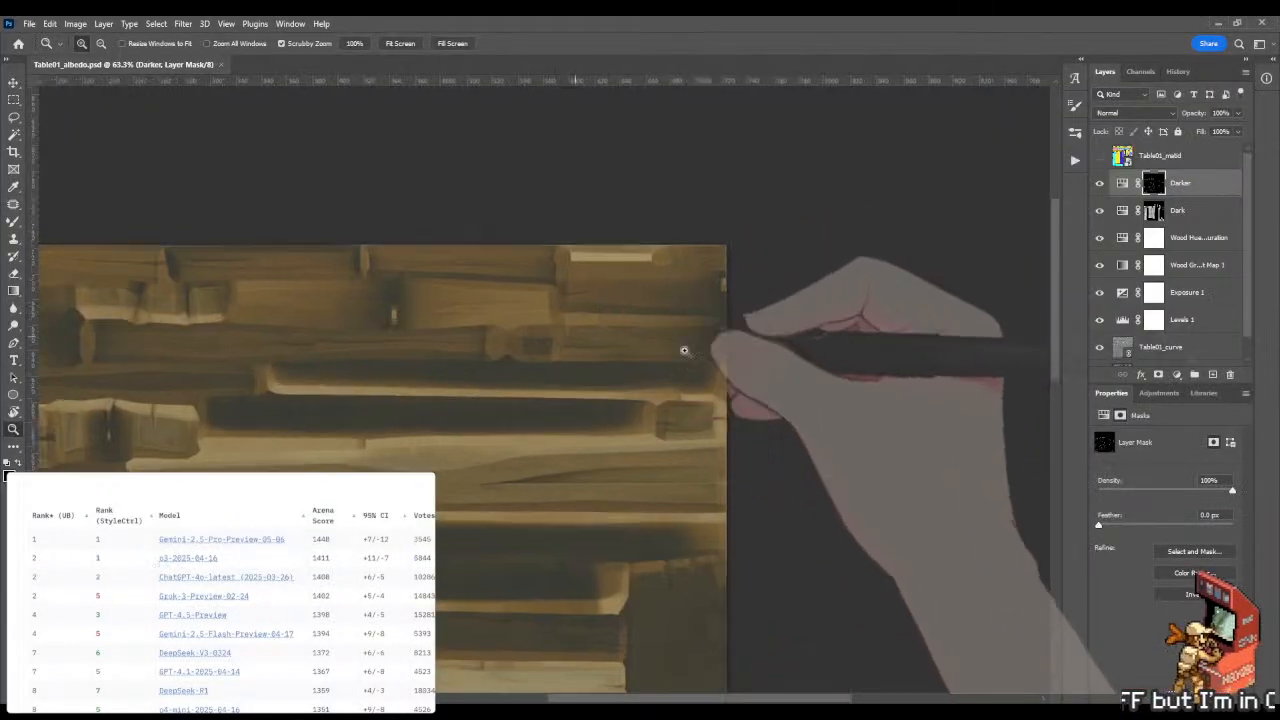
Lasso a thin forked patch between the lower side of the curved crack and the grain line beneath it.
drag(684, 350, 589, 334)
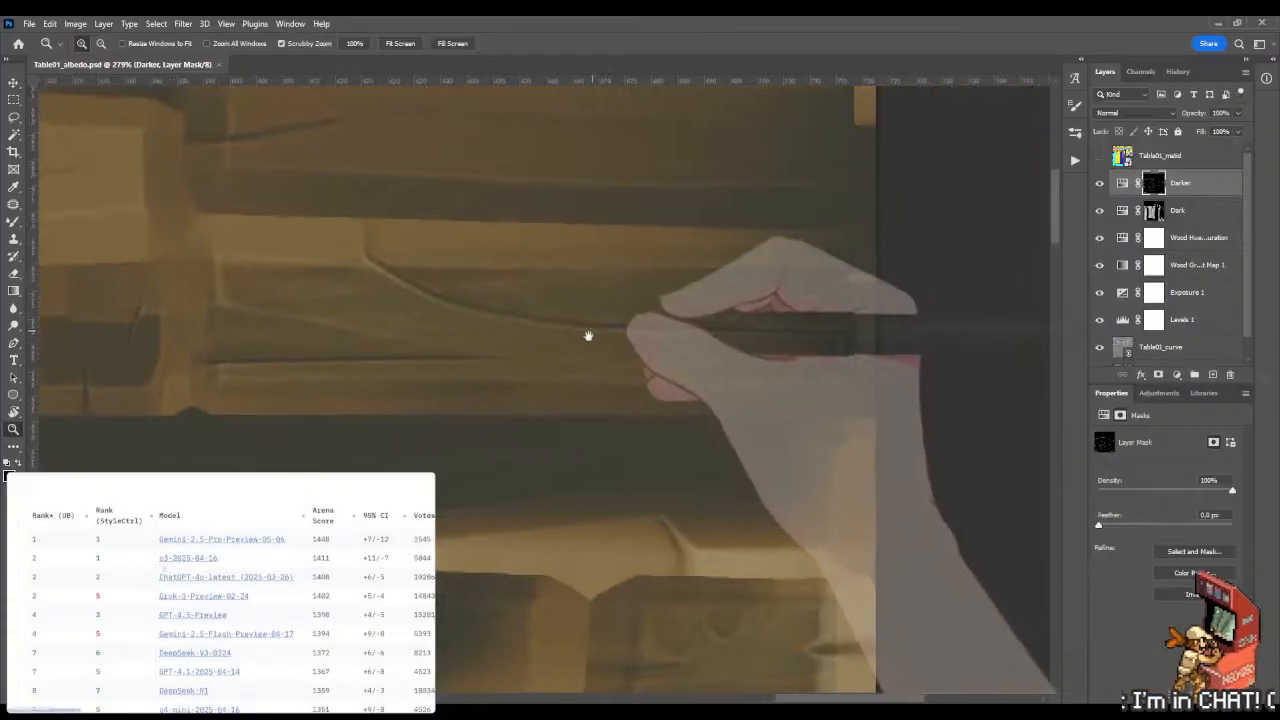
key(l)
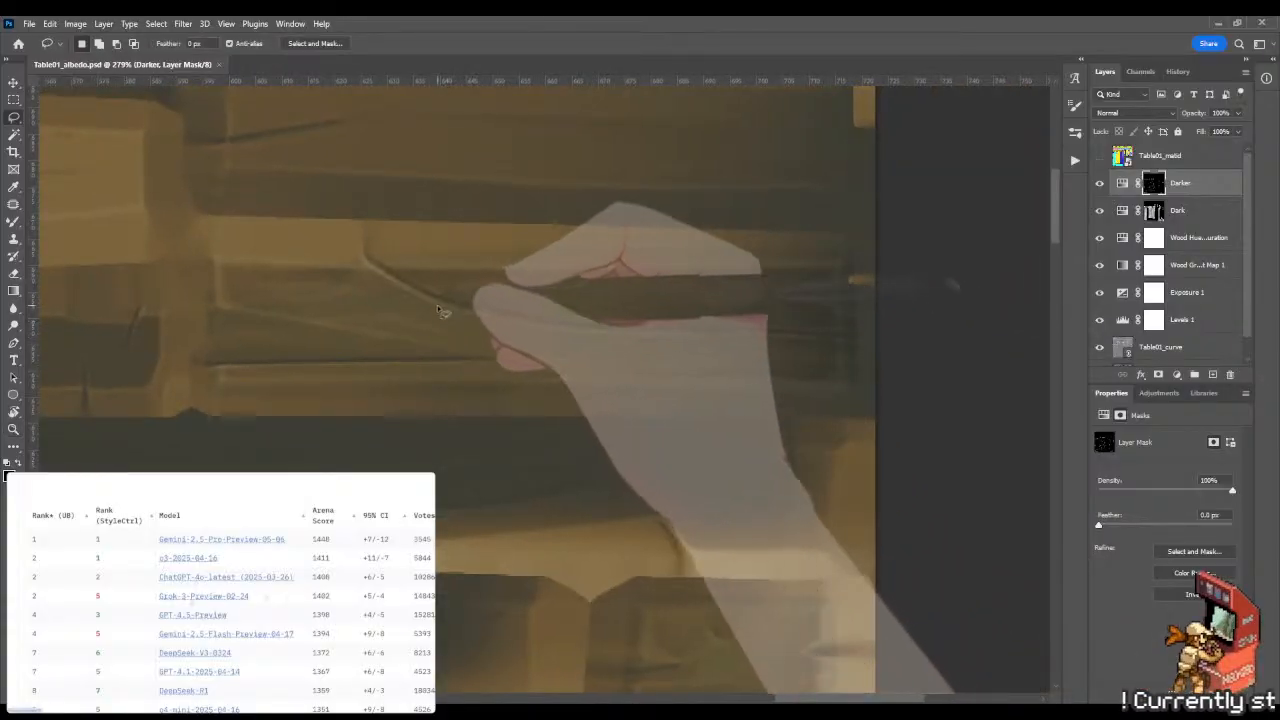
drag(455, 316, 507, 332)
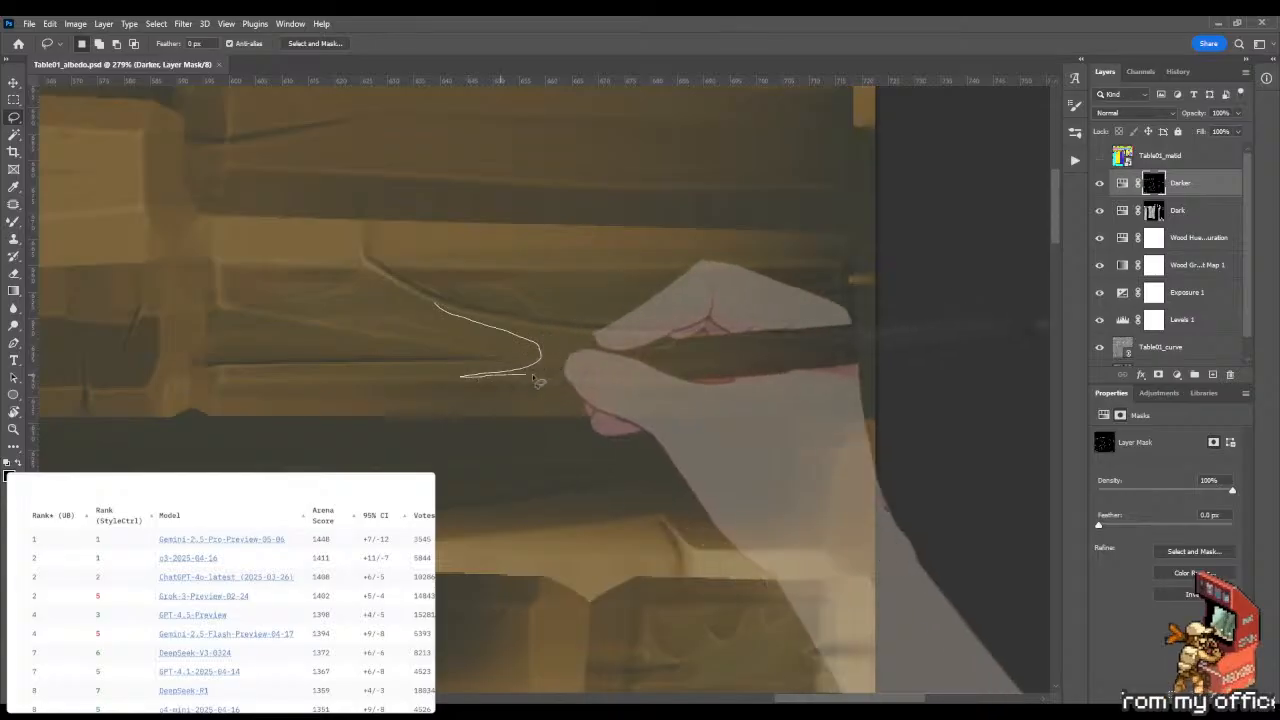
mouse_move(538, 381)
mouse_down()
mouse_move(657, 378)
mouse_move(578, 363)
mouse_up()
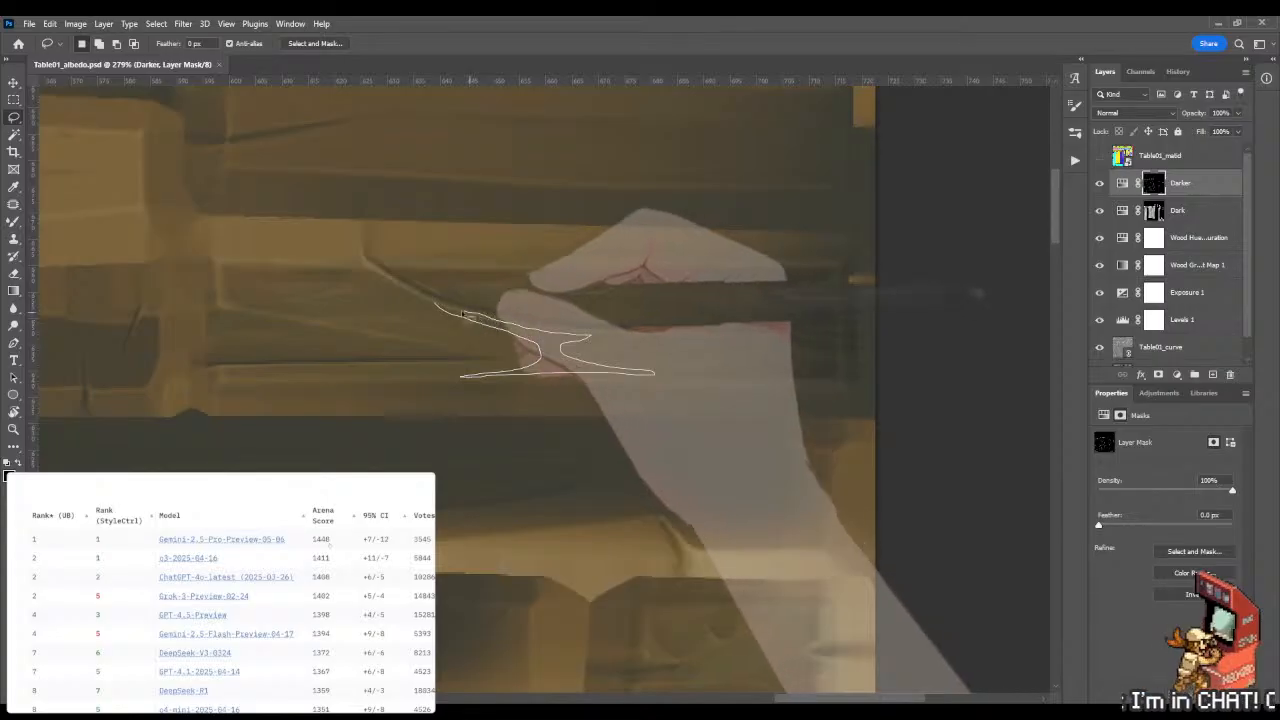
drag(463, 315, 466, 318)
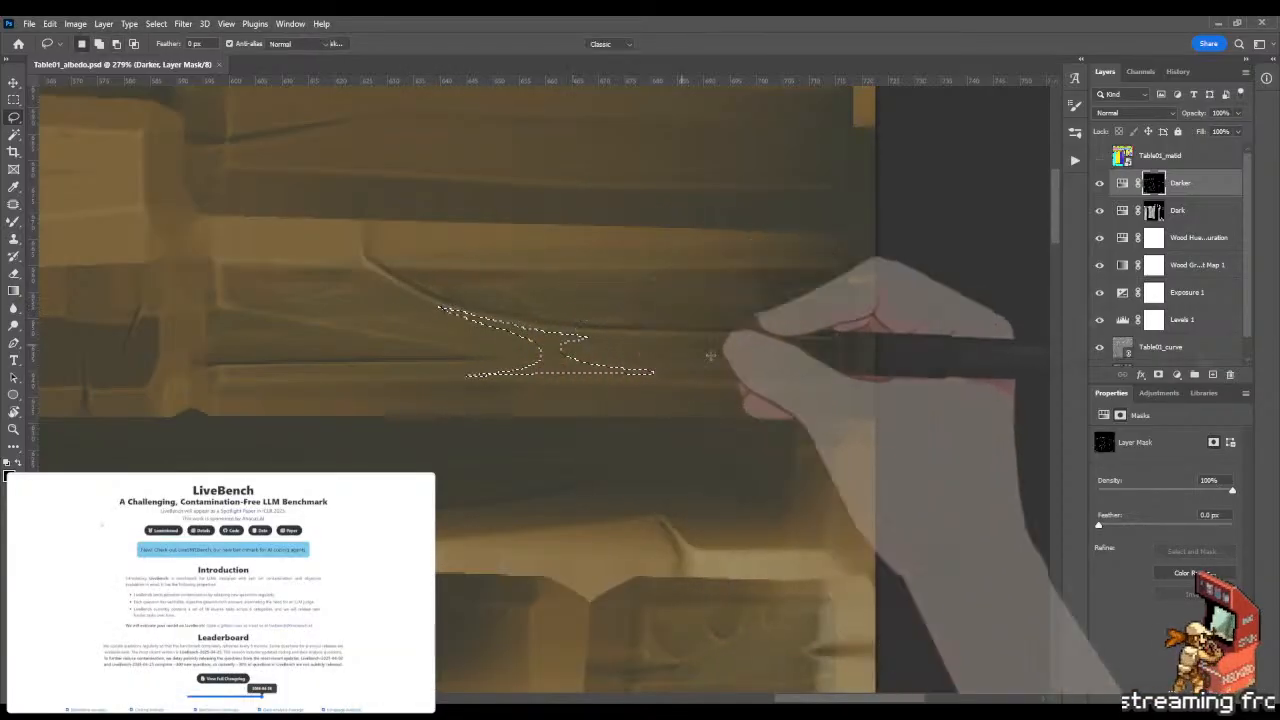
Darken the forked patch on the Darker mask with the Gradient and Brush tools and deselect it.
key(g)
key(b)
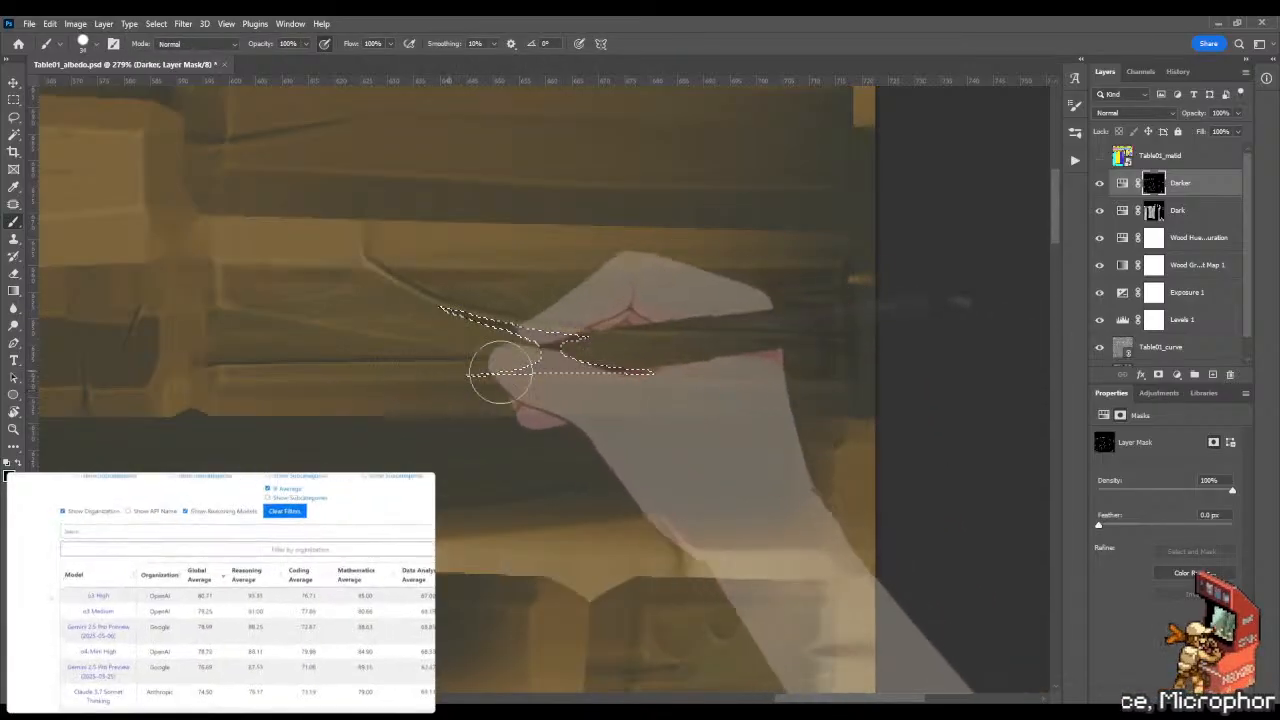
key(z)
click(576, 289)
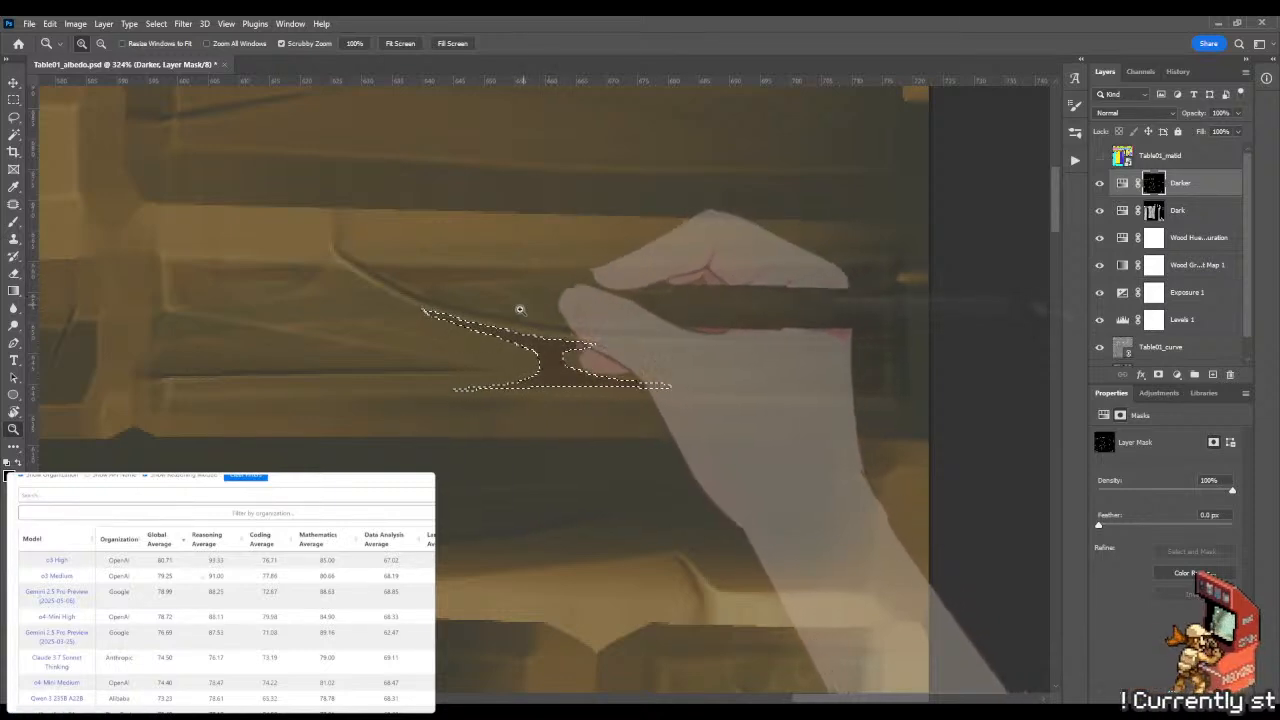
key(b)
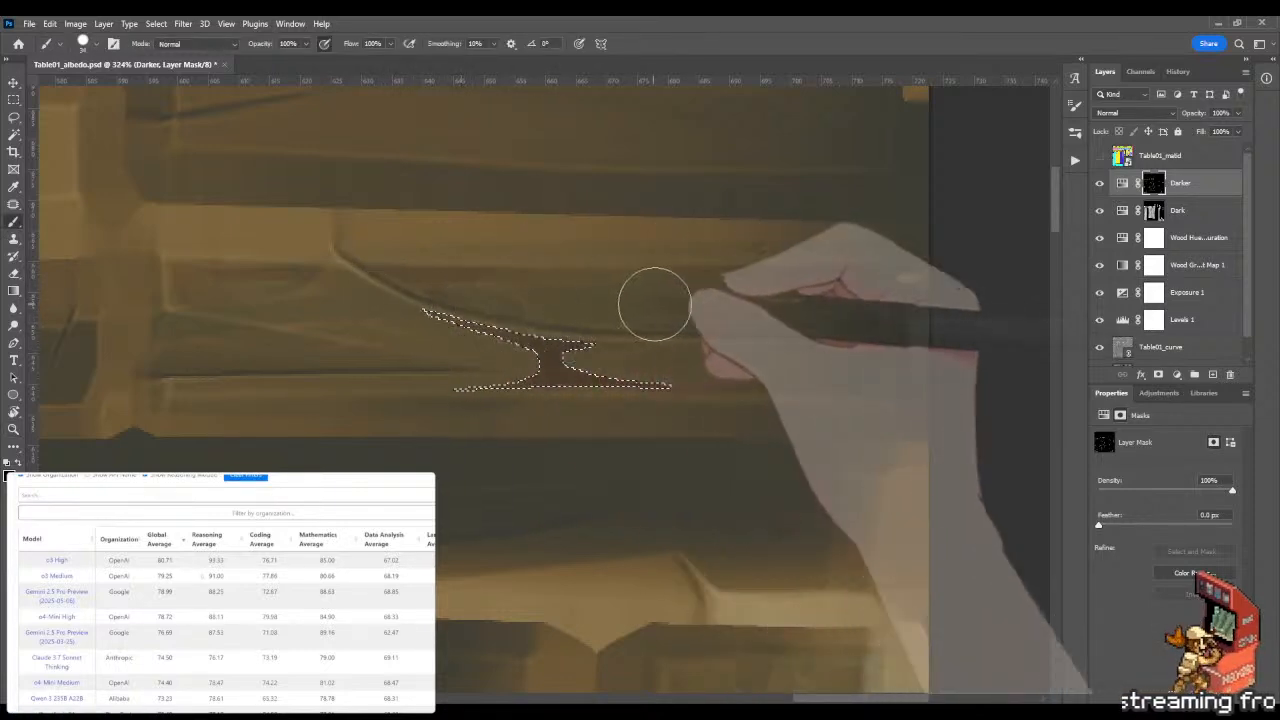
key(m)
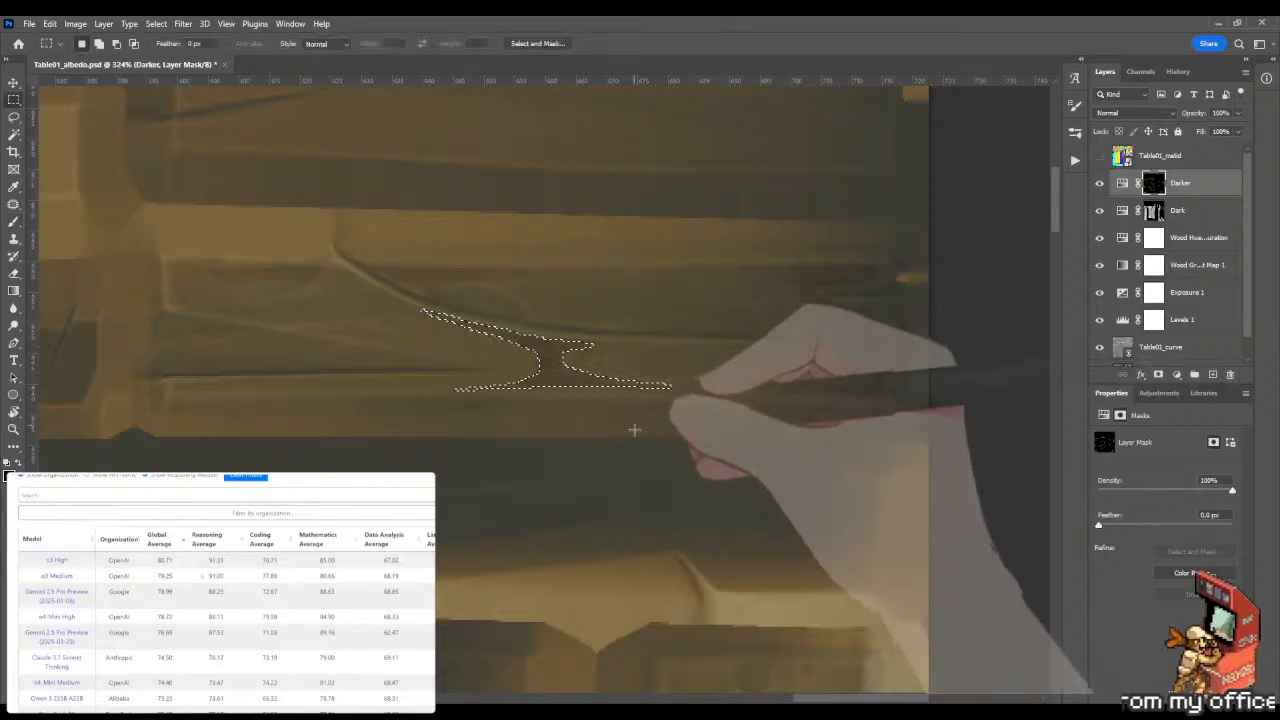
key(ctrl+d)
Blend the edges of the new dark patch below the curved crack into the wood with the Mixer Brush.
key(b)
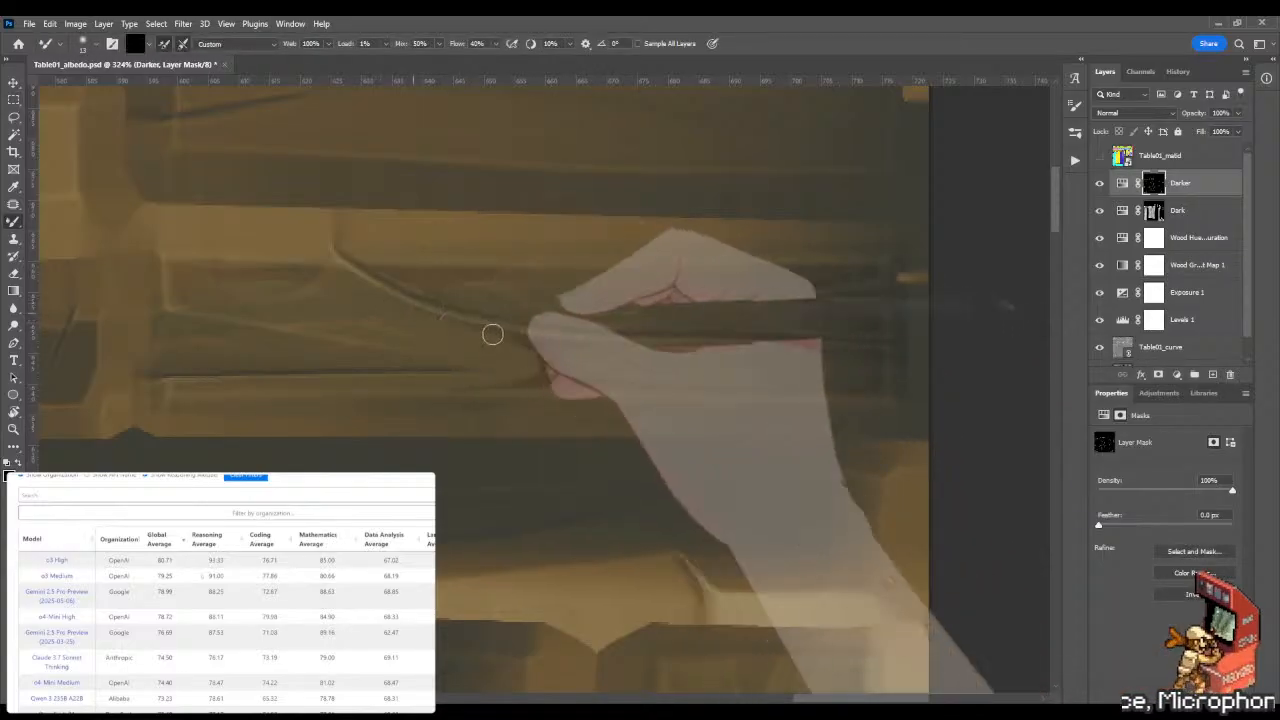
key(ctrl+i)
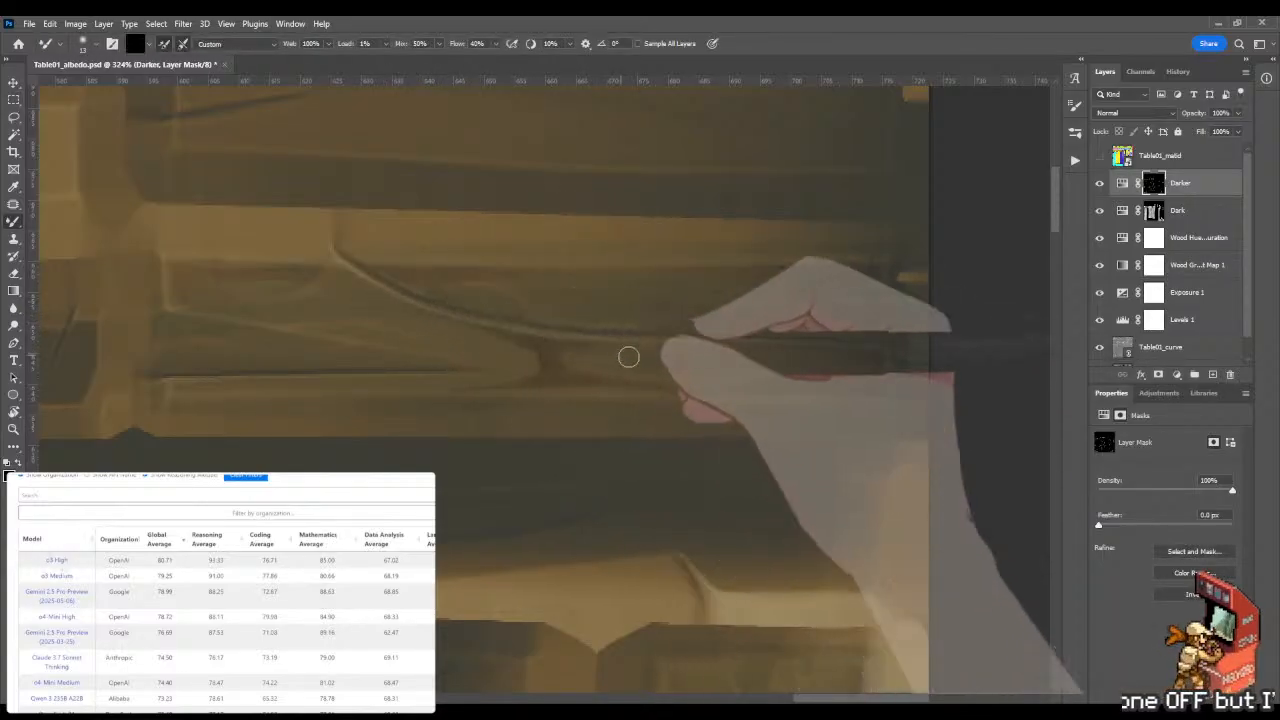
key(ctrl+i)
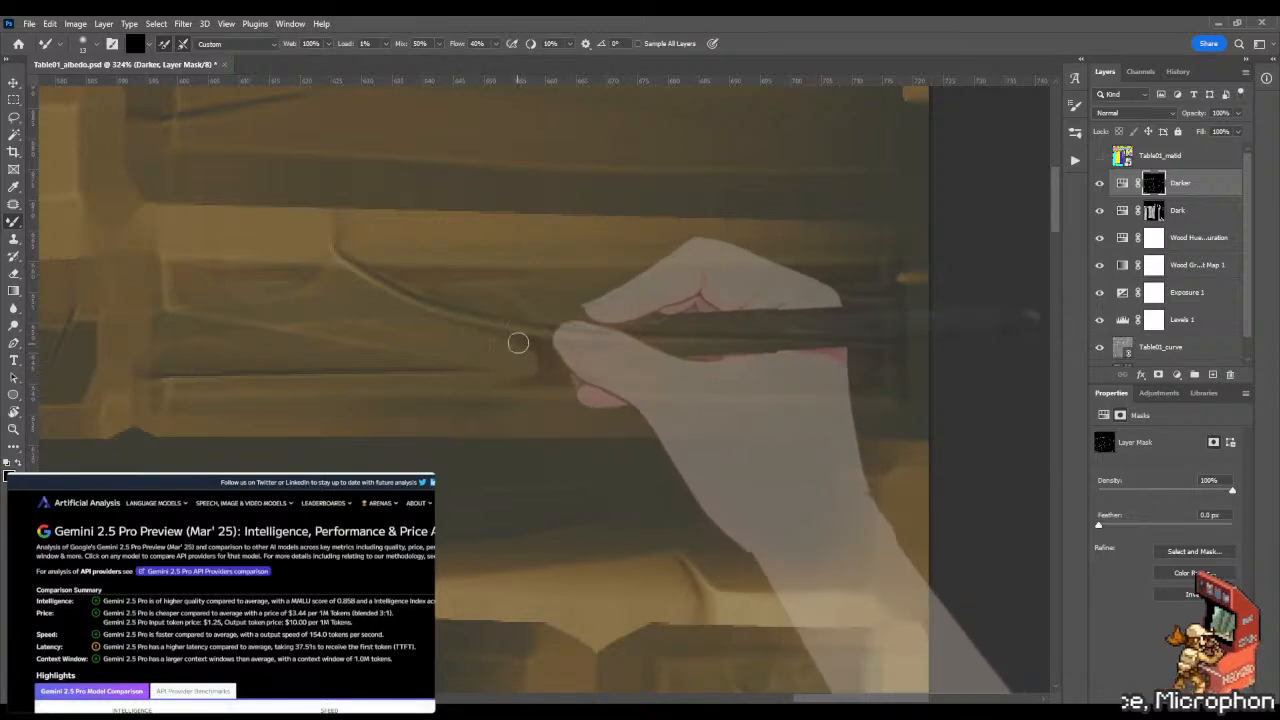
Lasso the area below the curved crack around the patch, fade its shading with a black-to-transparent gradient on the Darker mask, and deselect.
key(l)
mouse_move(392, 290)
mouse_down()
mouse_move(519, 333)
mouse_move(696, 352)
mouse_move(717, 397)
mouse_move(660, 436)
mouse_move(421, 445)
mouse_move(304, 430)
mouse_up()
key(g)
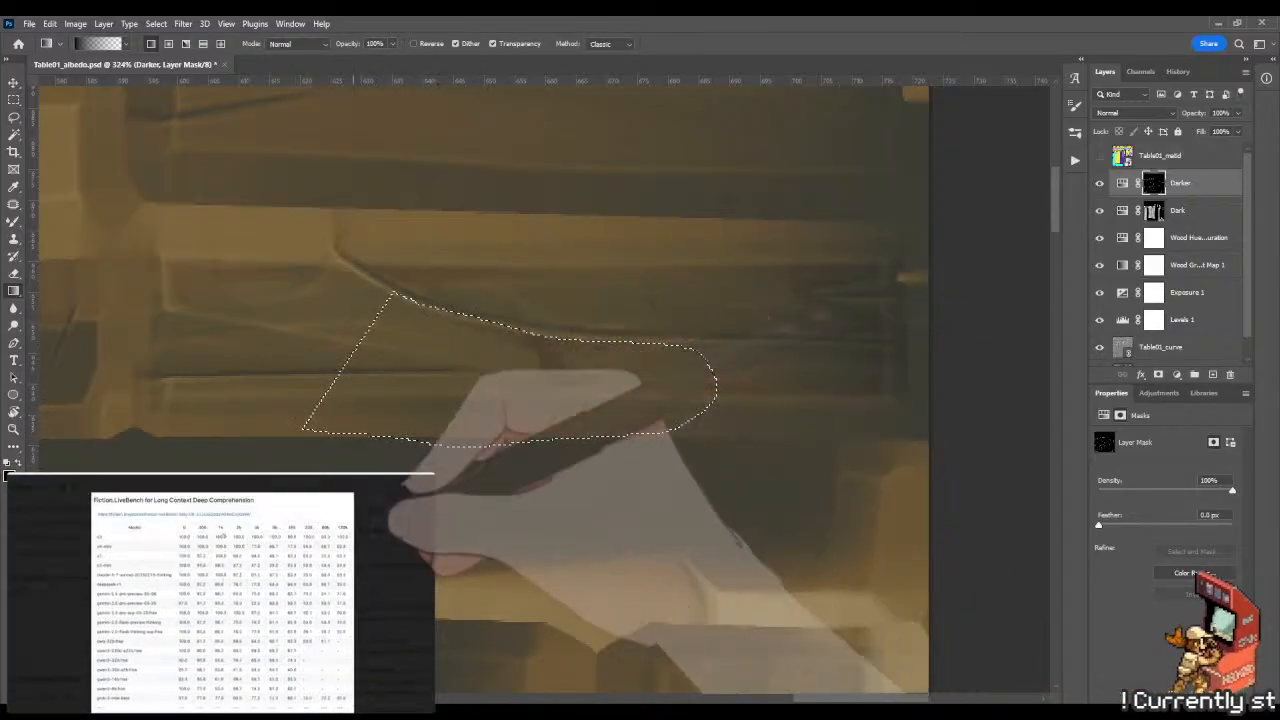
key(m)
key(ctrl+d)
Save the albedo texture and inspect the table's plank ends and legs from several angles in Marmoset Toolbag.
key(z)
drag(589, 404, 480, 426)
key(ctrl+s)
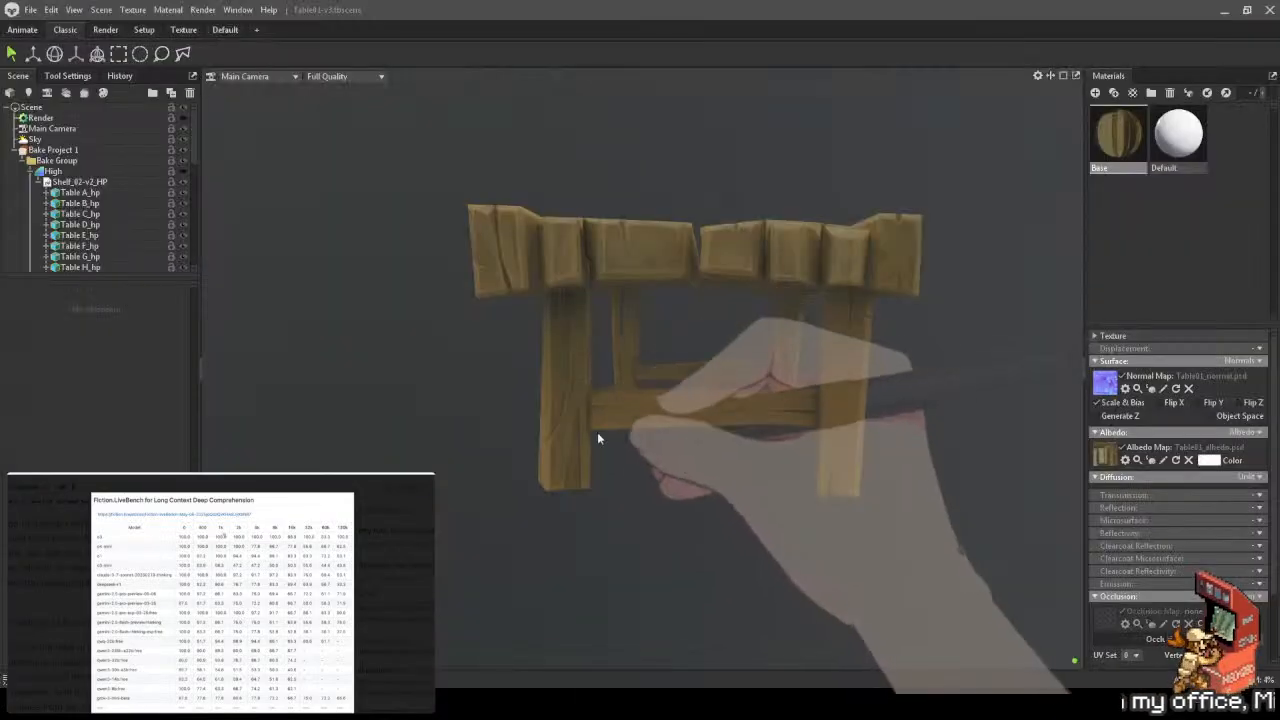
drag(597, 432, 551, 397)
key(alt+Tab)
drag(414, 399, 671, 399)
key(alt+Tab)
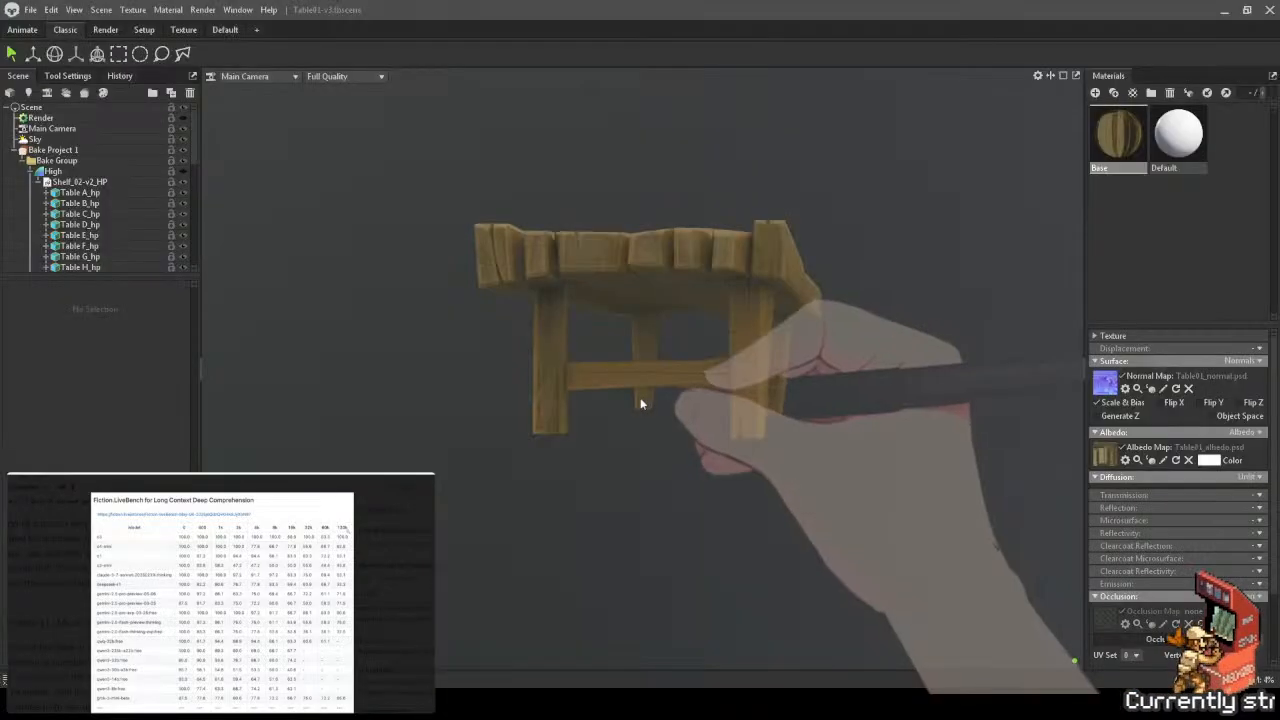
Return to Photoshop and look over the plank and strip layout of the albedo, rotating the canvas half a turn.
key(alt+Tab)
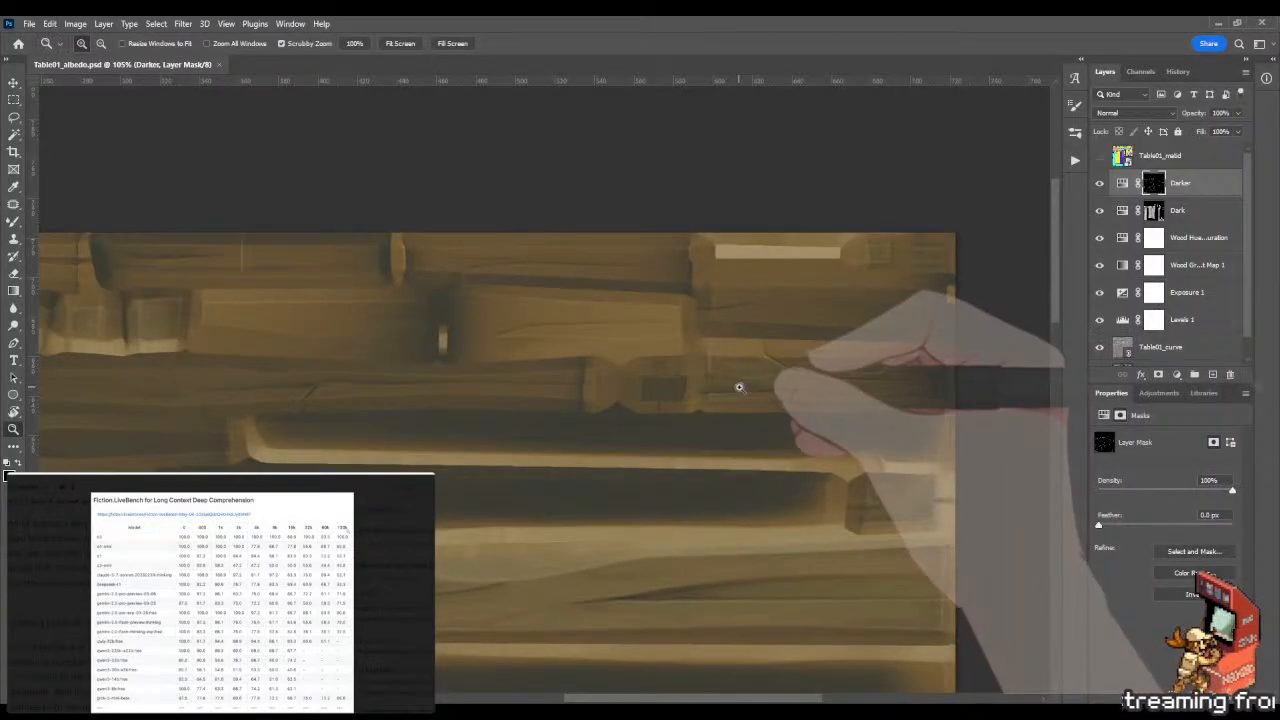
drag(582, 433, 861, 366)
drag(484, 354, 766, 357)
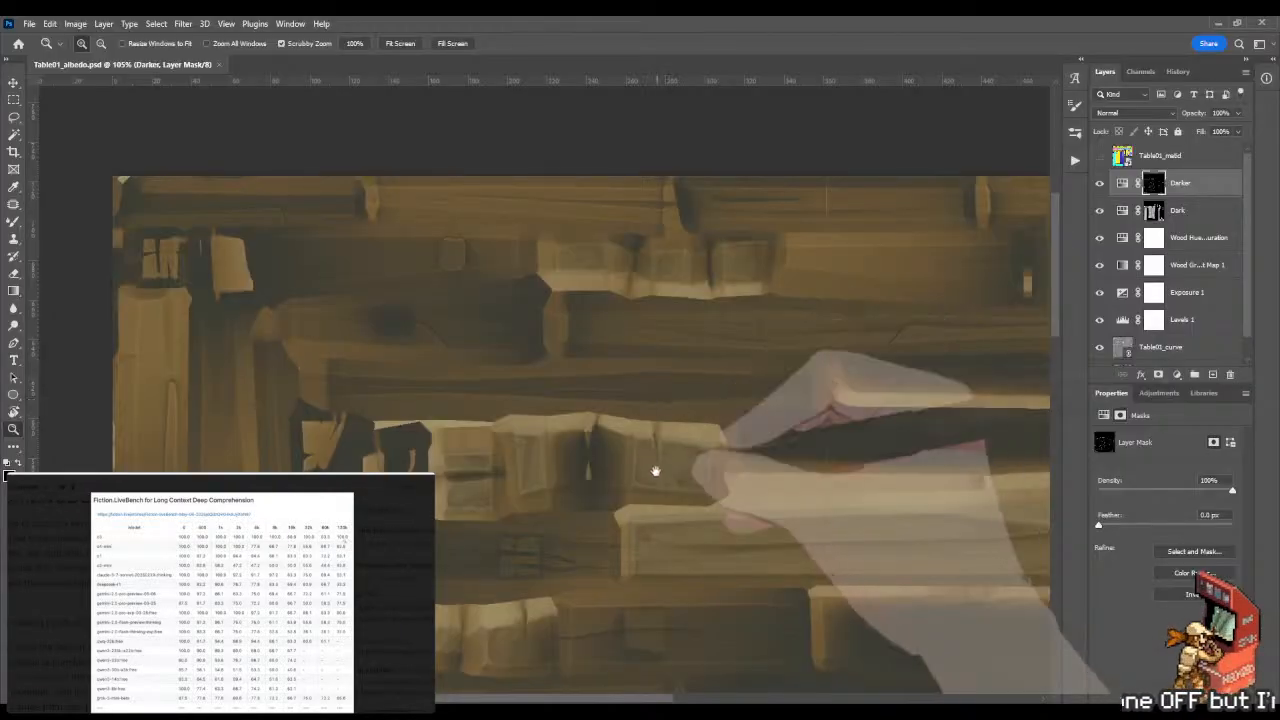
drag(655, 471, 643, 246)
drag(751, 446, 677, 406)
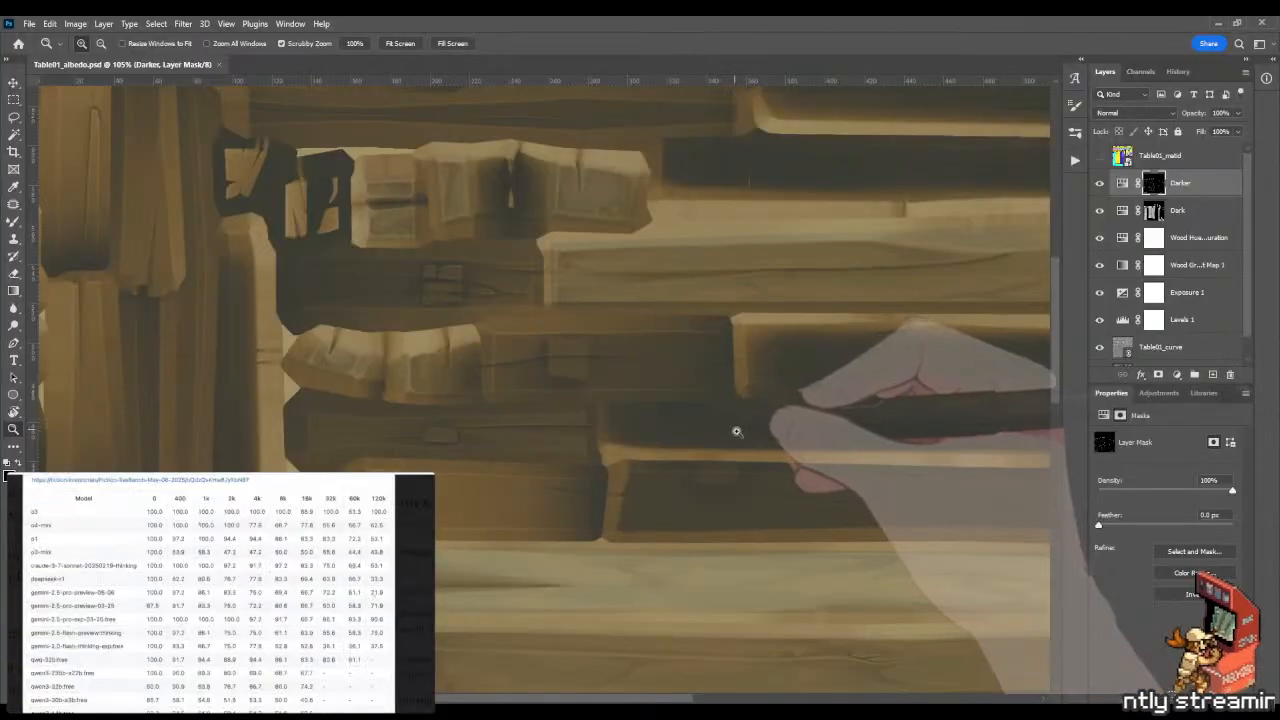
drag(734, 429, 655, 304)
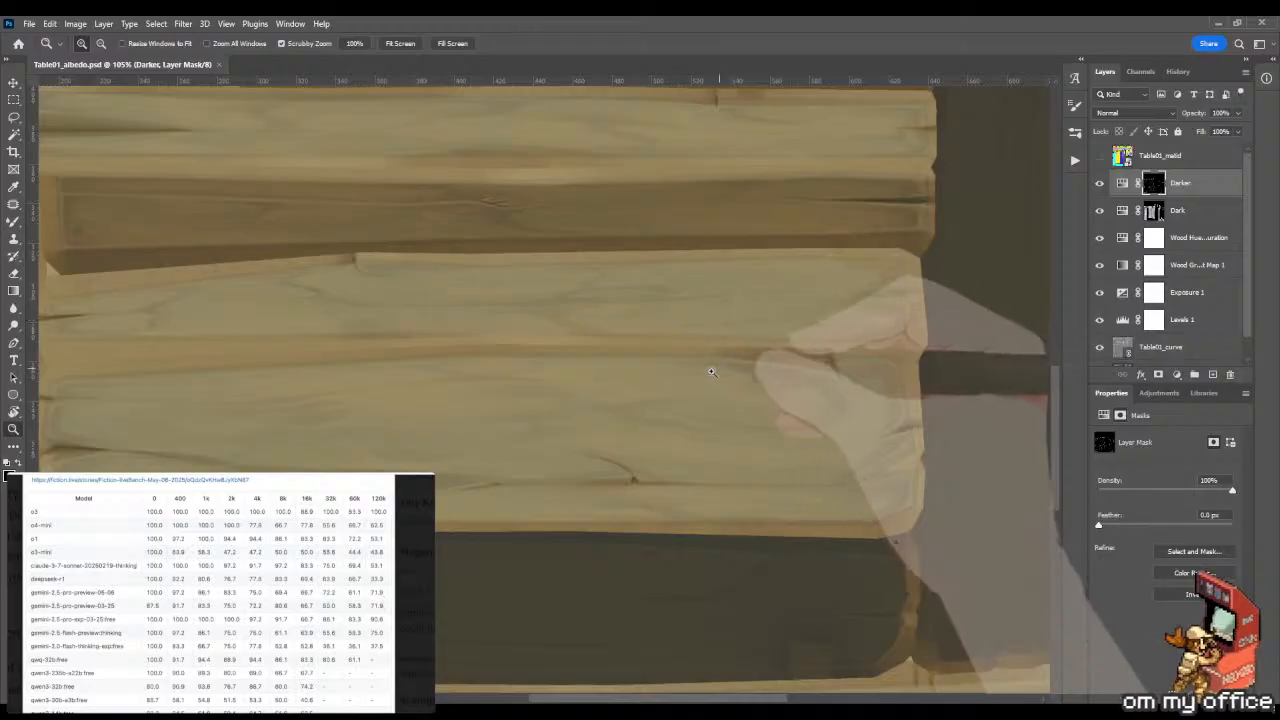
drag(712, 371, 666, 371)
drag(666, 423, 873, 305)
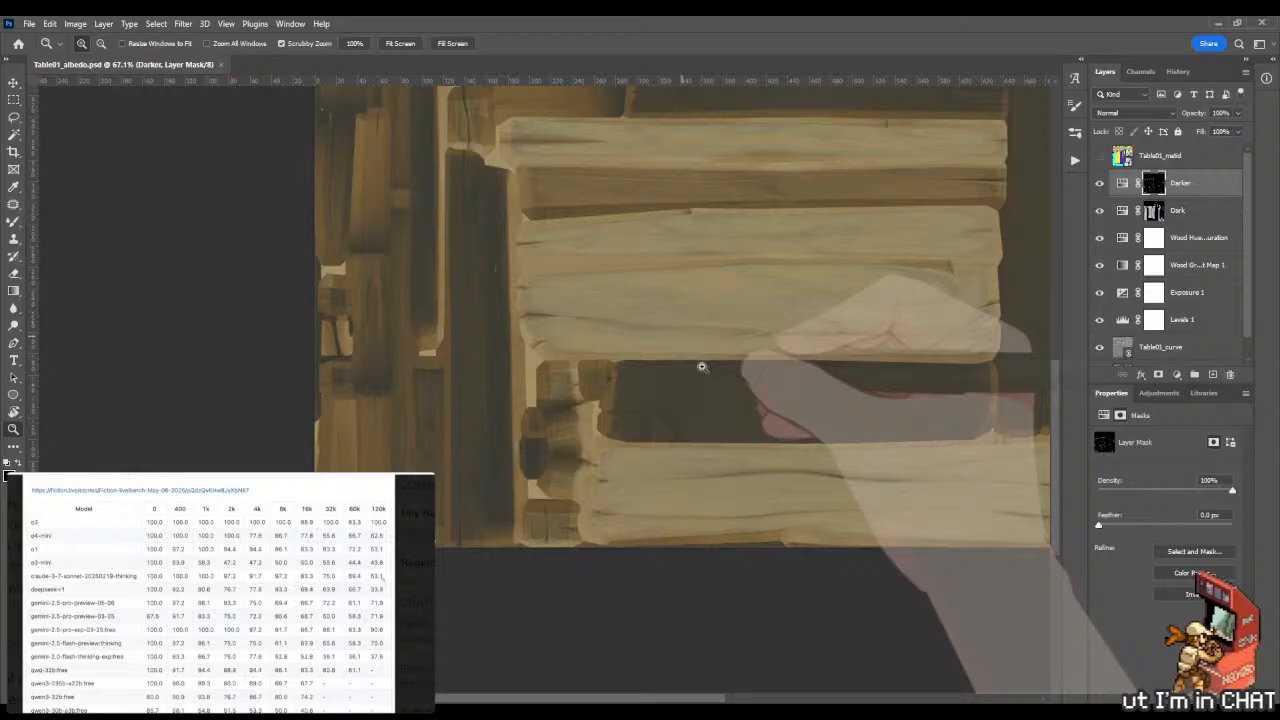
key(r)
drag(690, 322, 400, 425)
drag(672, 470, 500, 292)
key(z)
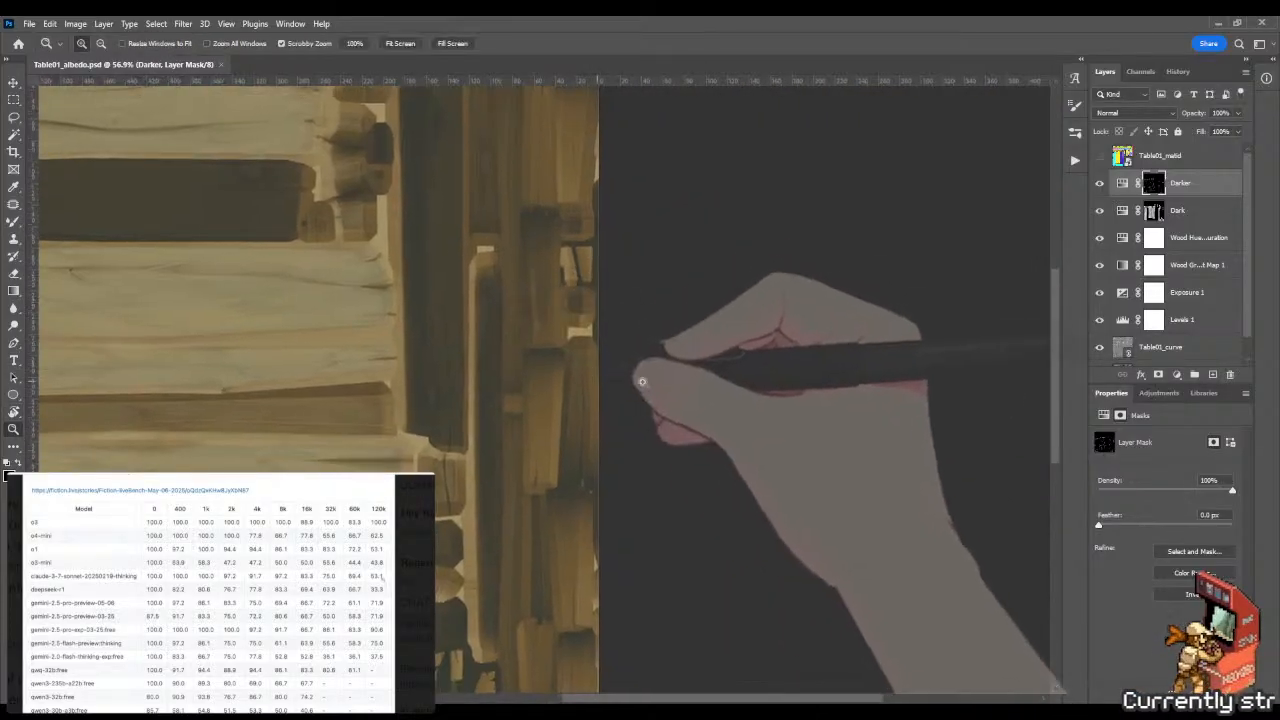
Select the narrow cracked vertical strip with the Magic Wand on Table01_matid and darken it with a gradient on the Dark mask.
drag(644, 380, 900, 271)
click(1160, 156)
key(w)
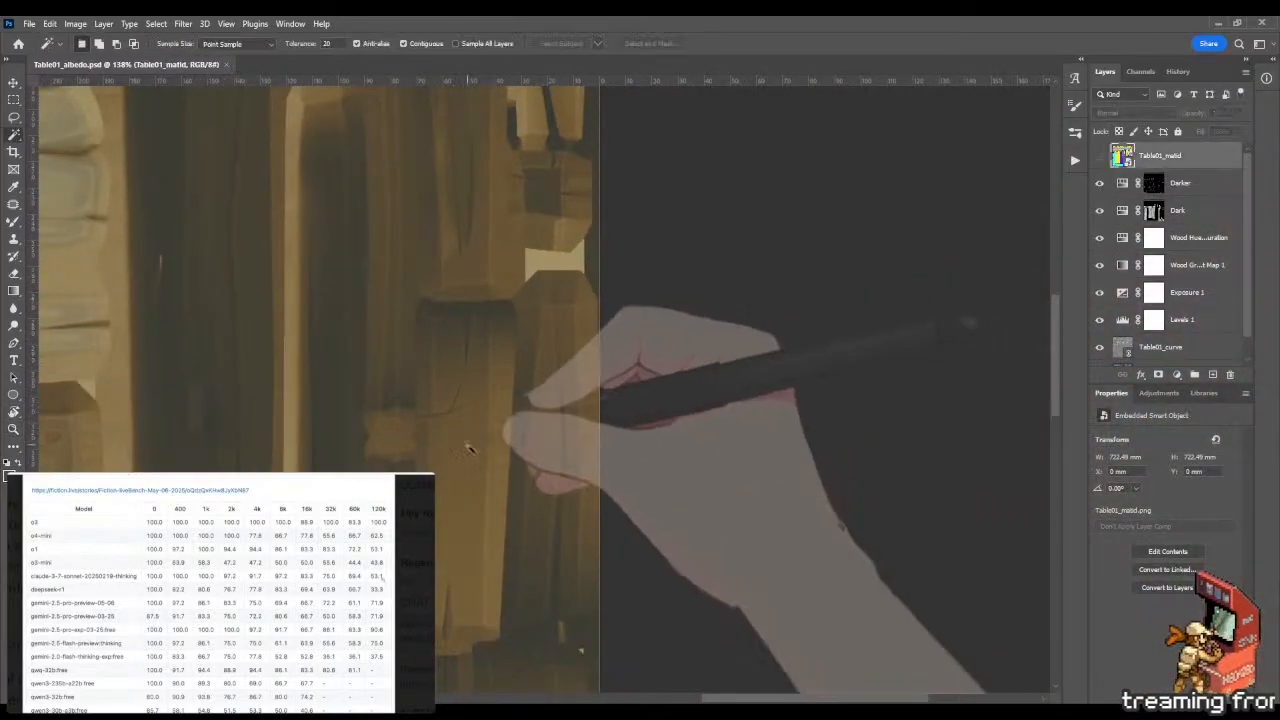
click(462, 450)
click(1154, 213)
key(g)
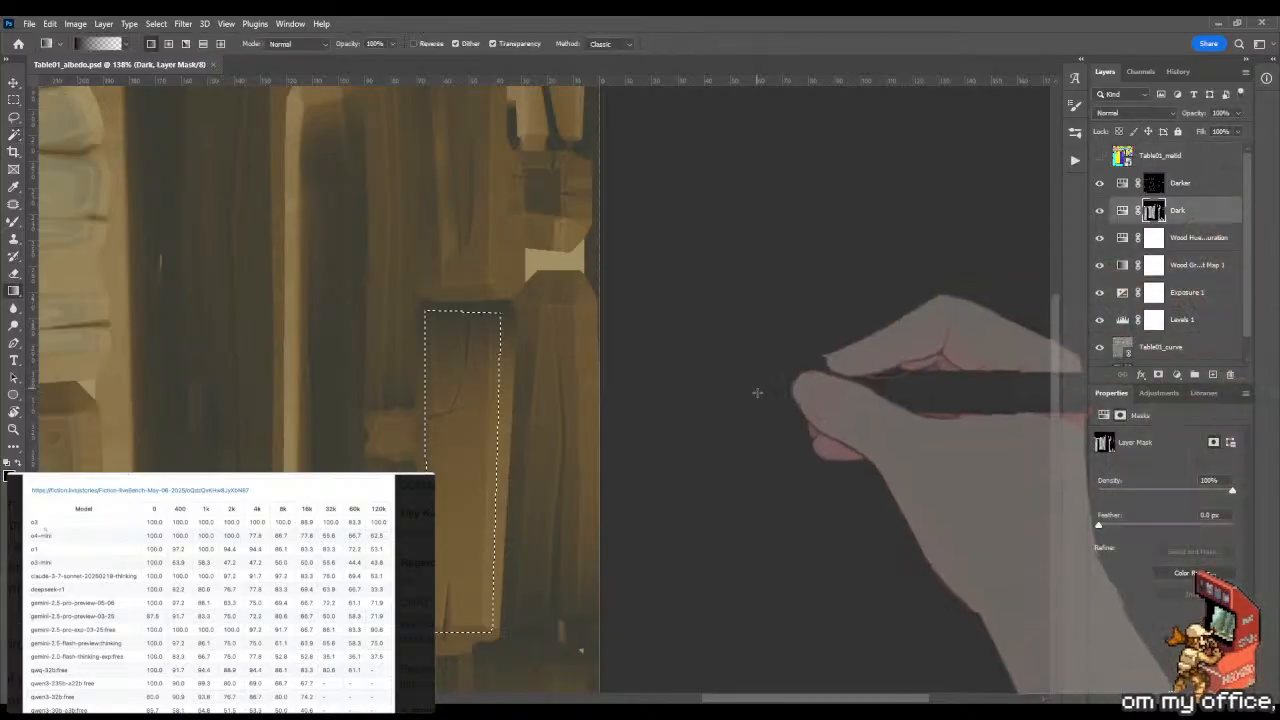
drag(814, 391, 940, 398)
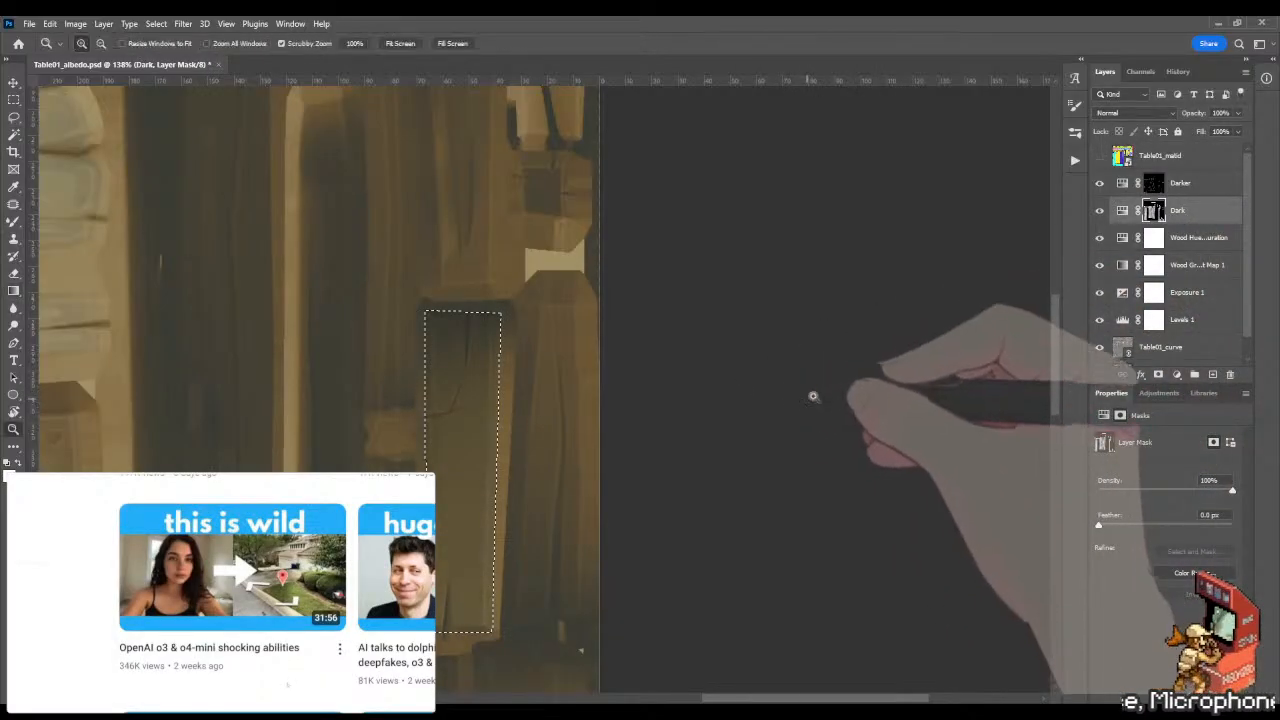
Select the strip with the curved crack using the Magic Wand on Table01_matid and target the Dark mask for a gradient.
drag(813, 396, 725, 323)
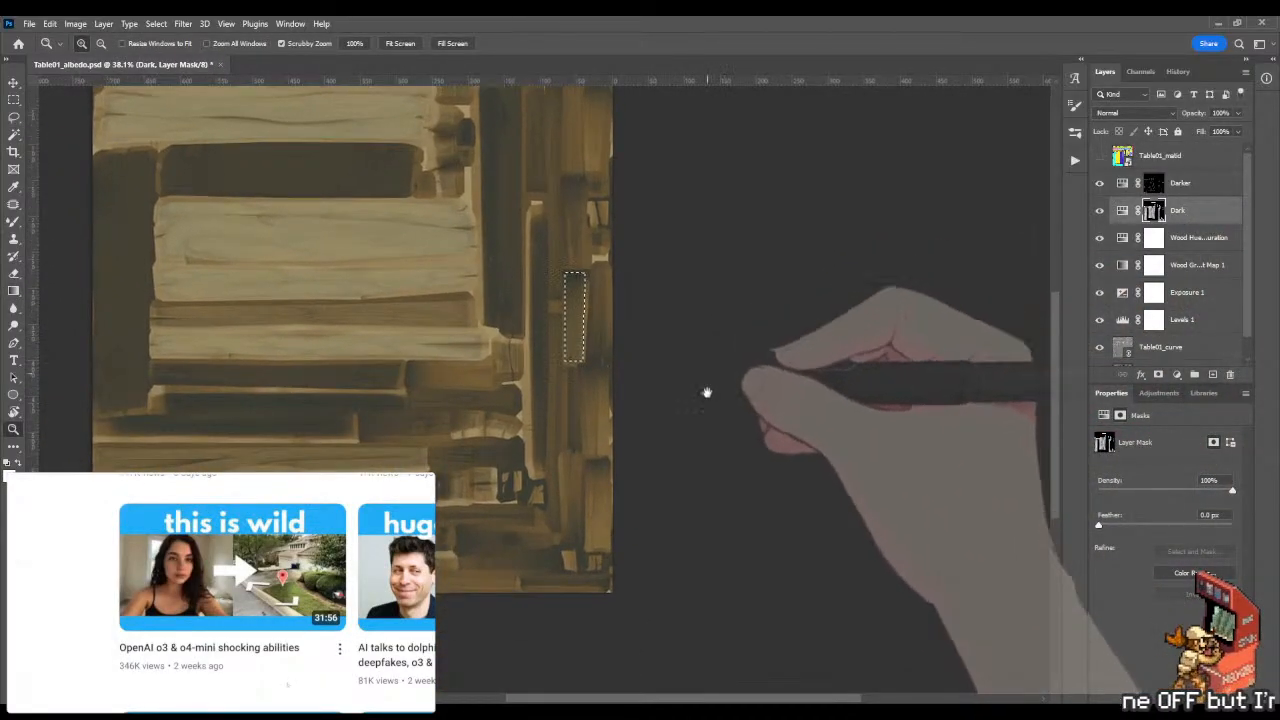
drag(185, 555, 247, 553)
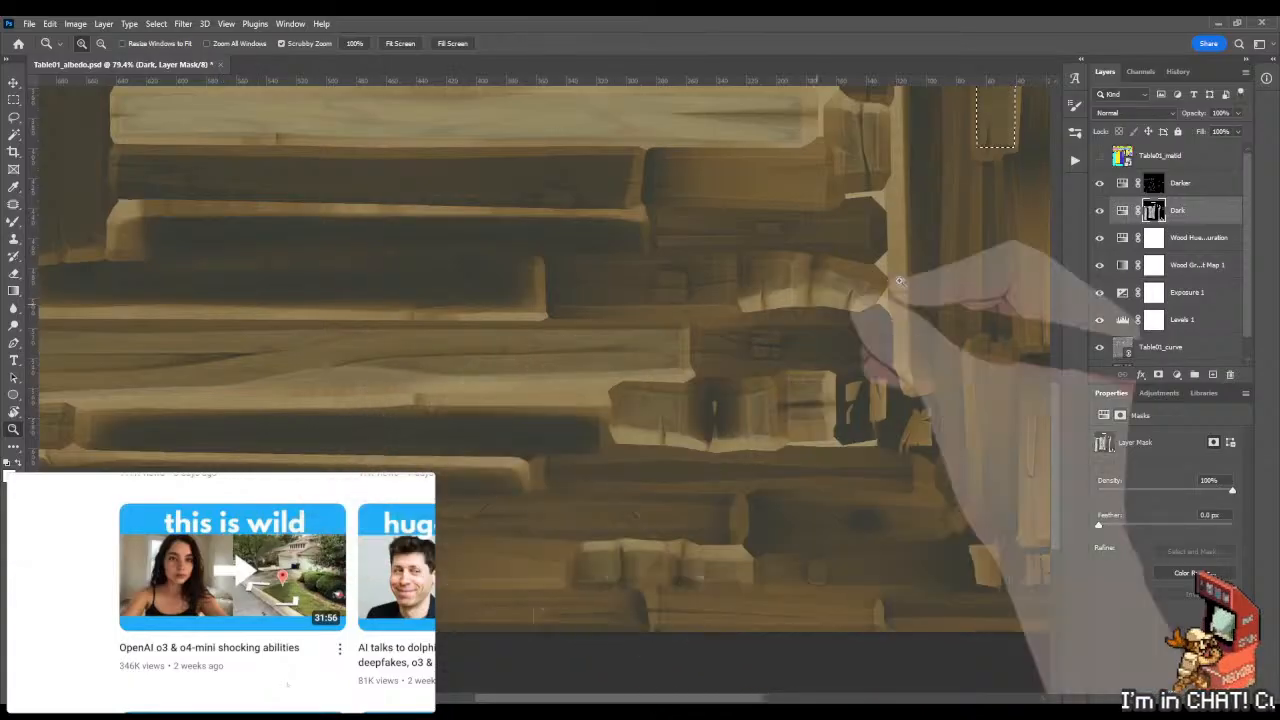
click(1170, 158)
key(w)
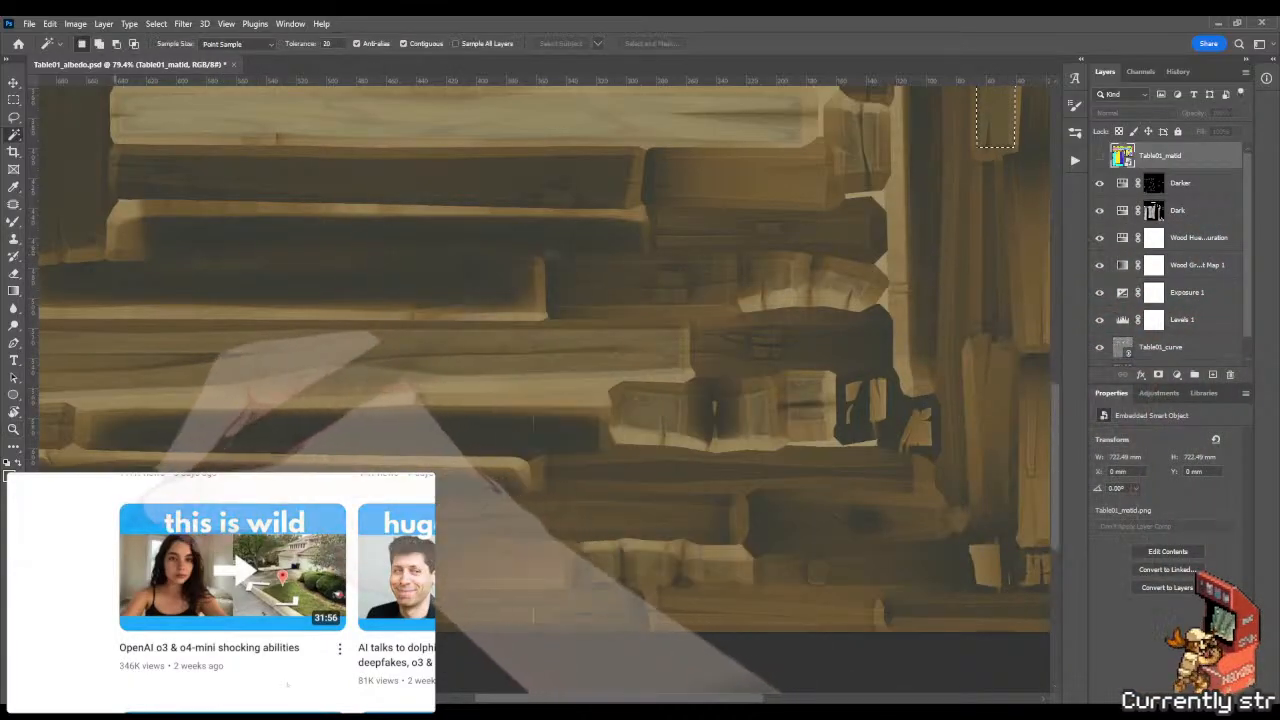
click(1153, 210)
key(g)
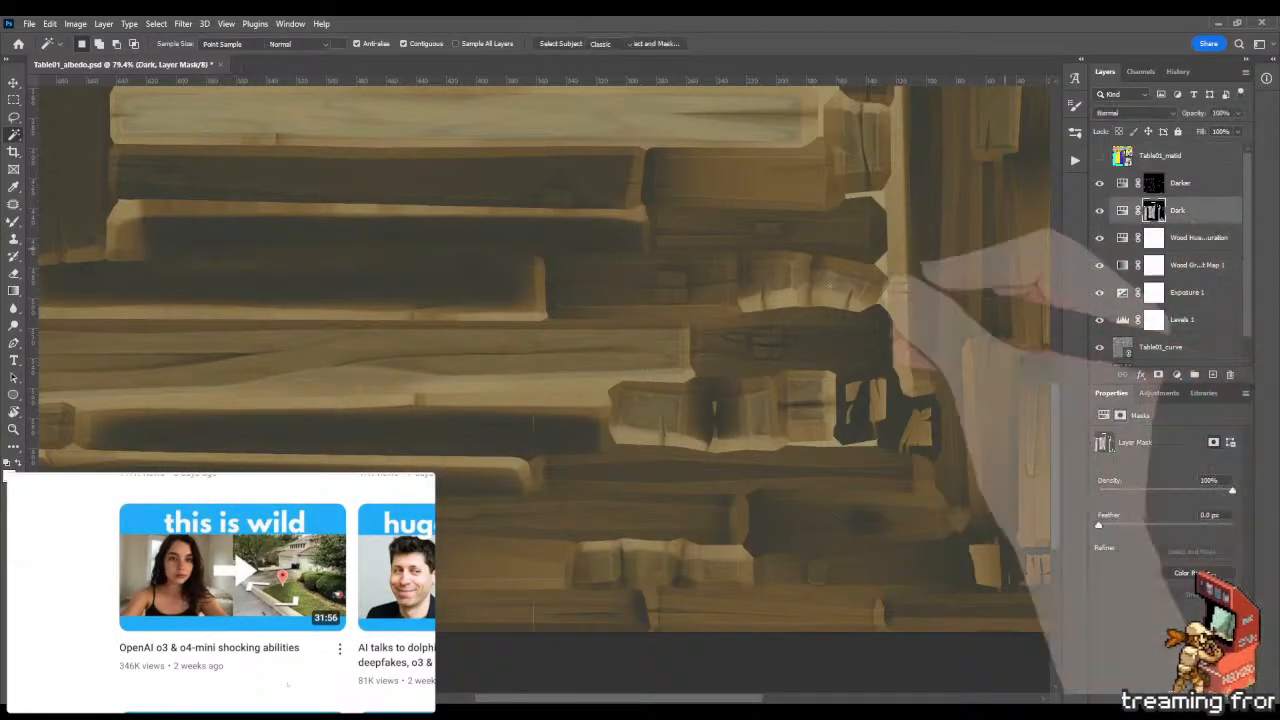
Shade the curved-crack strip on the Dark mask with a black-to-transparent radial gradient pulled in from beyond its outer end.
drag(498, 352, 768, 344)
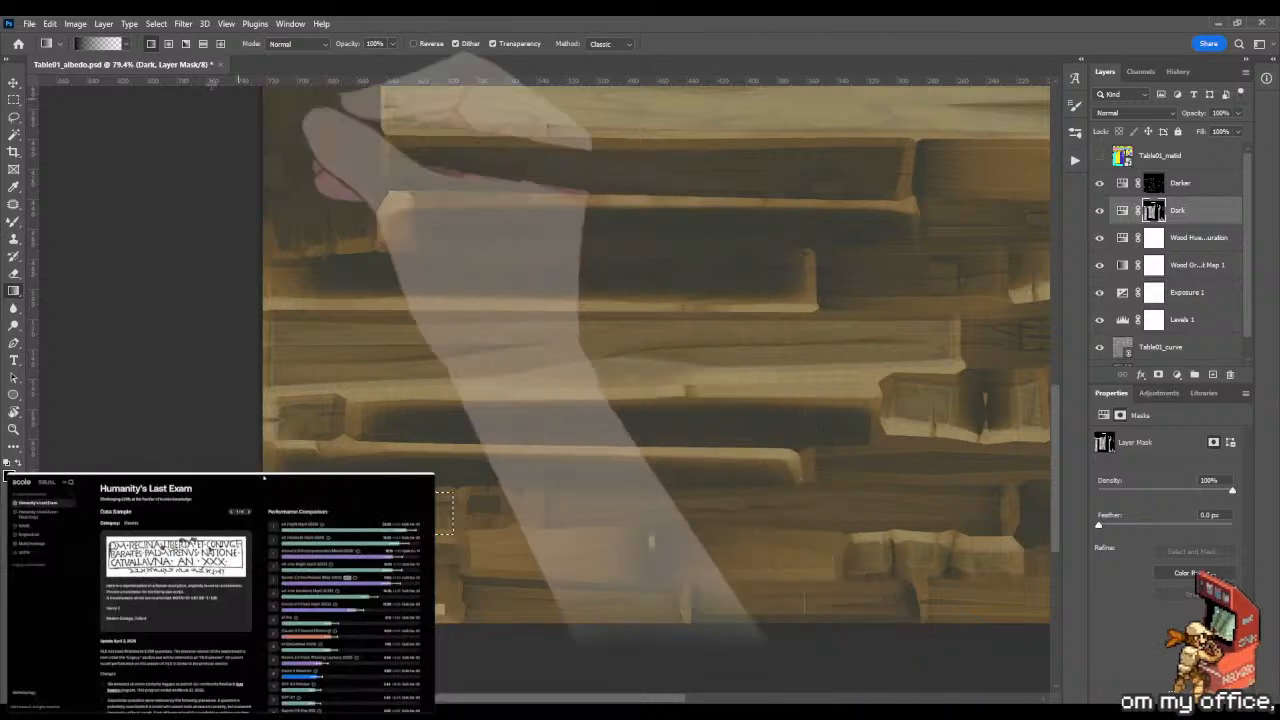
click(170, 45)
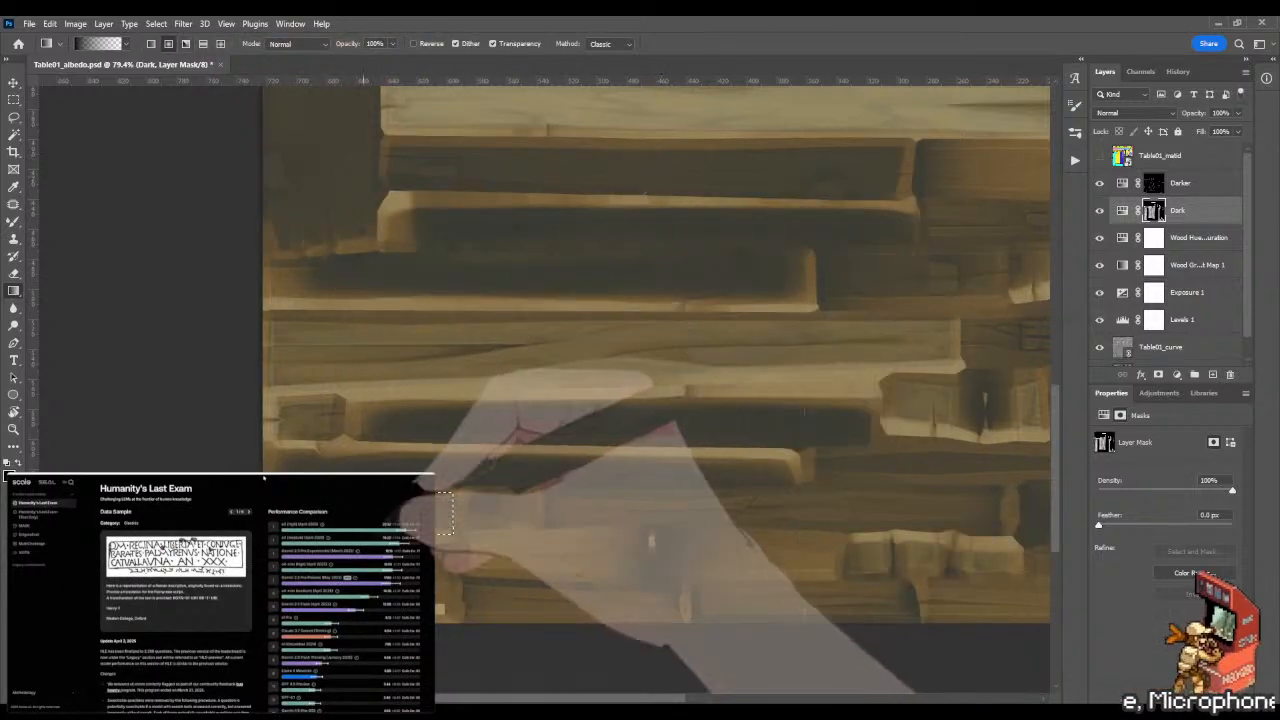
drag(403, 337, 504, 192)
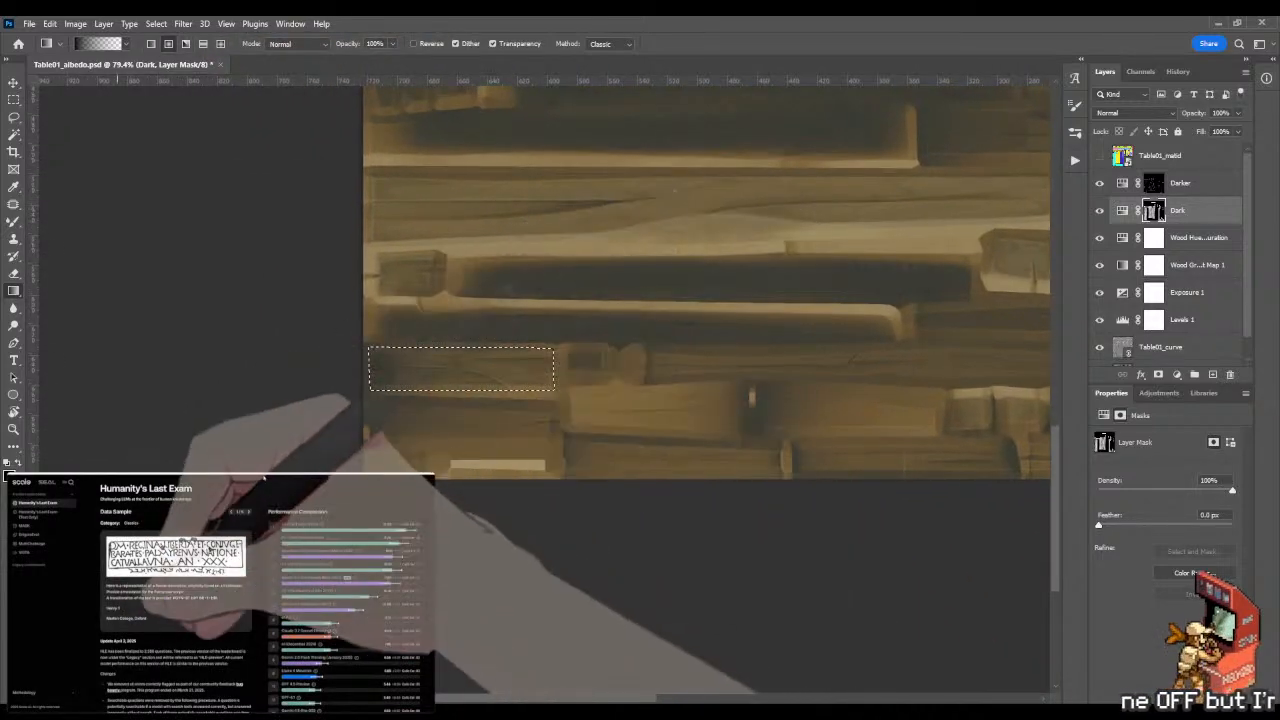
drag(174, 590, 485, 312)
key(z)
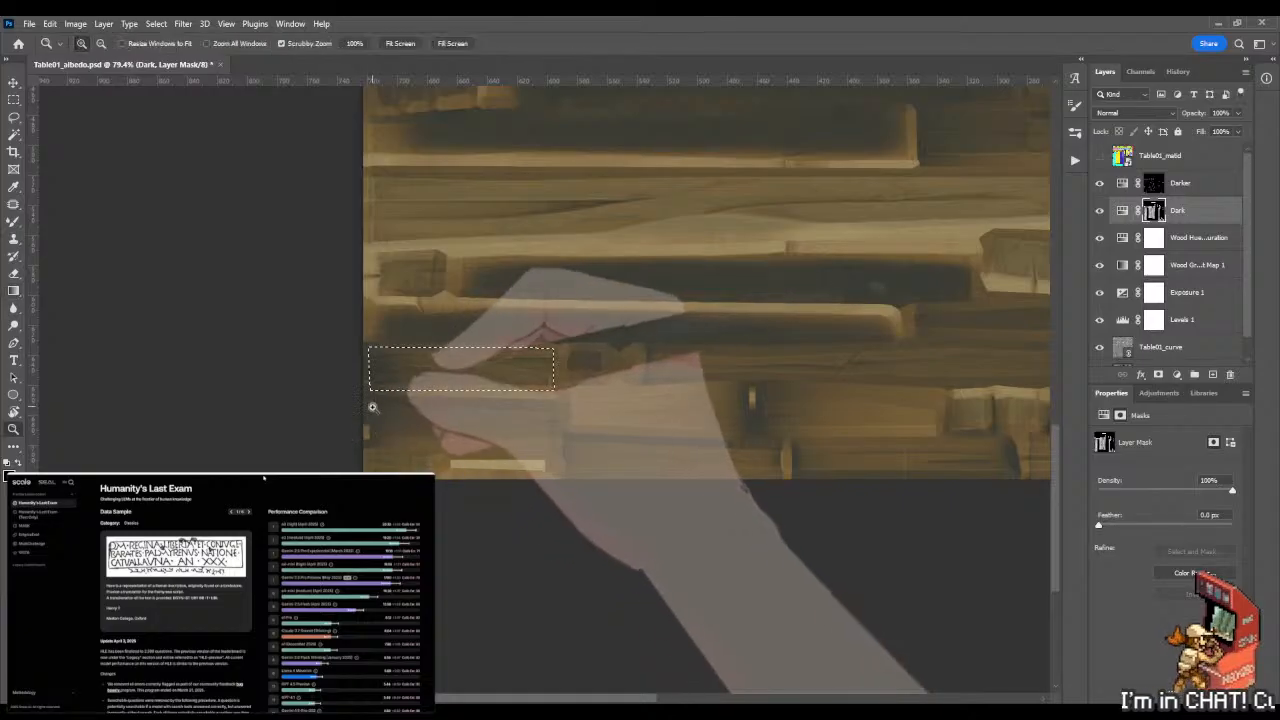
drag(384, 412, 313, 432)
key(g)
drag(265, 564, 454, 378)
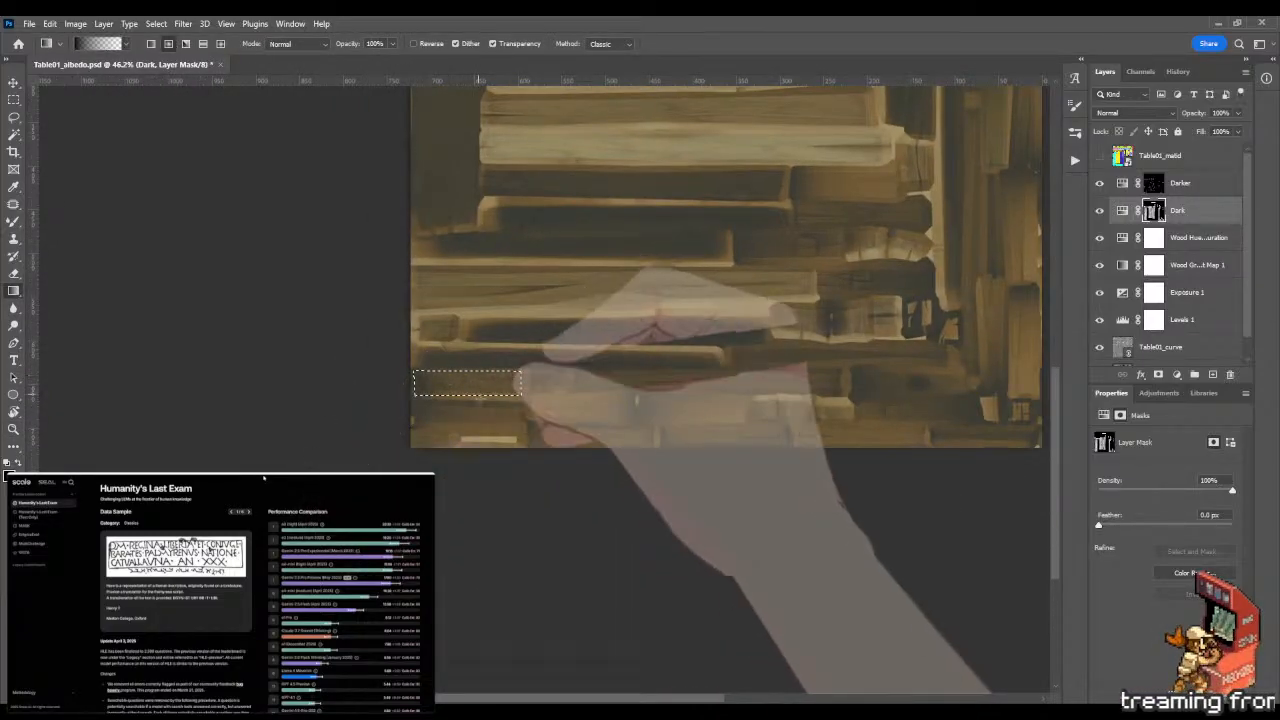
Select the short strip with the forked crack near its dark end using the Magic Wand on Table01_matid.
drag(714, 346, 526, 431)
drag(611, 337, 583, 314)
click(1155, 156)
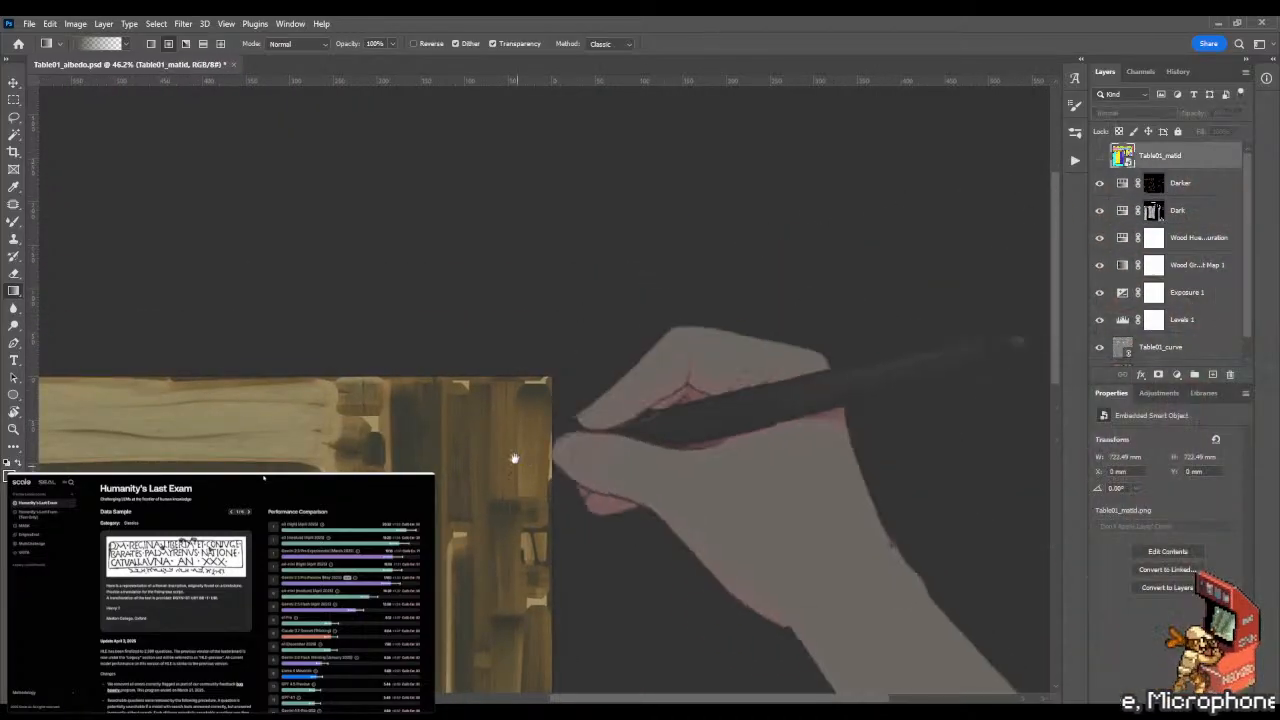
drag(525, 538, 514, 288)
key(z)
drag(503, 466, 570, 437)
key(w)
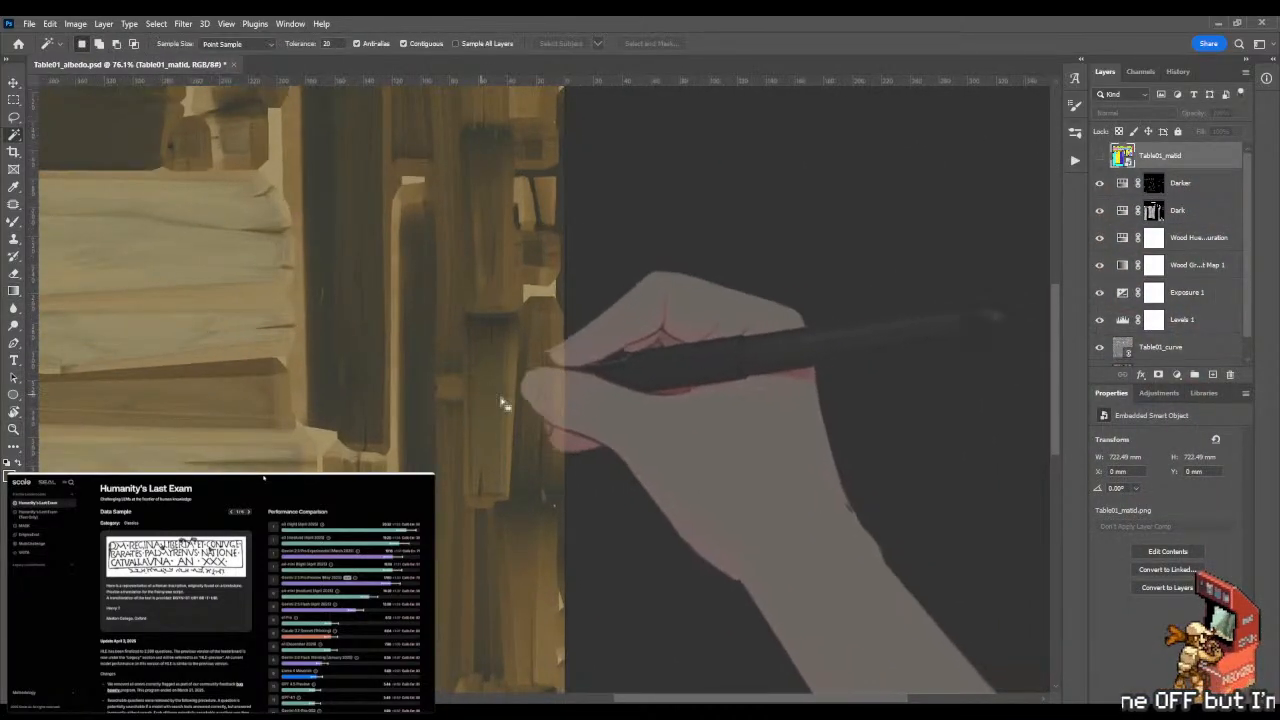
click(503, 403)
key(z)
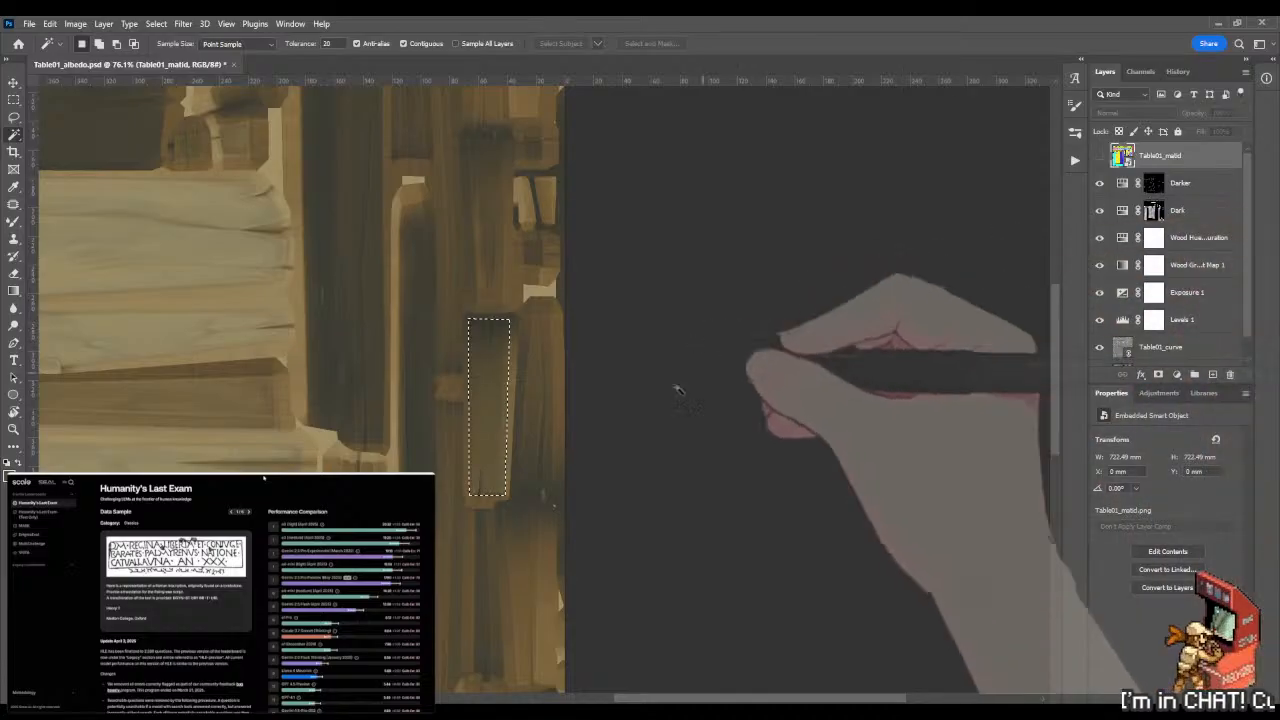
drag(594, 409, 761, 297)
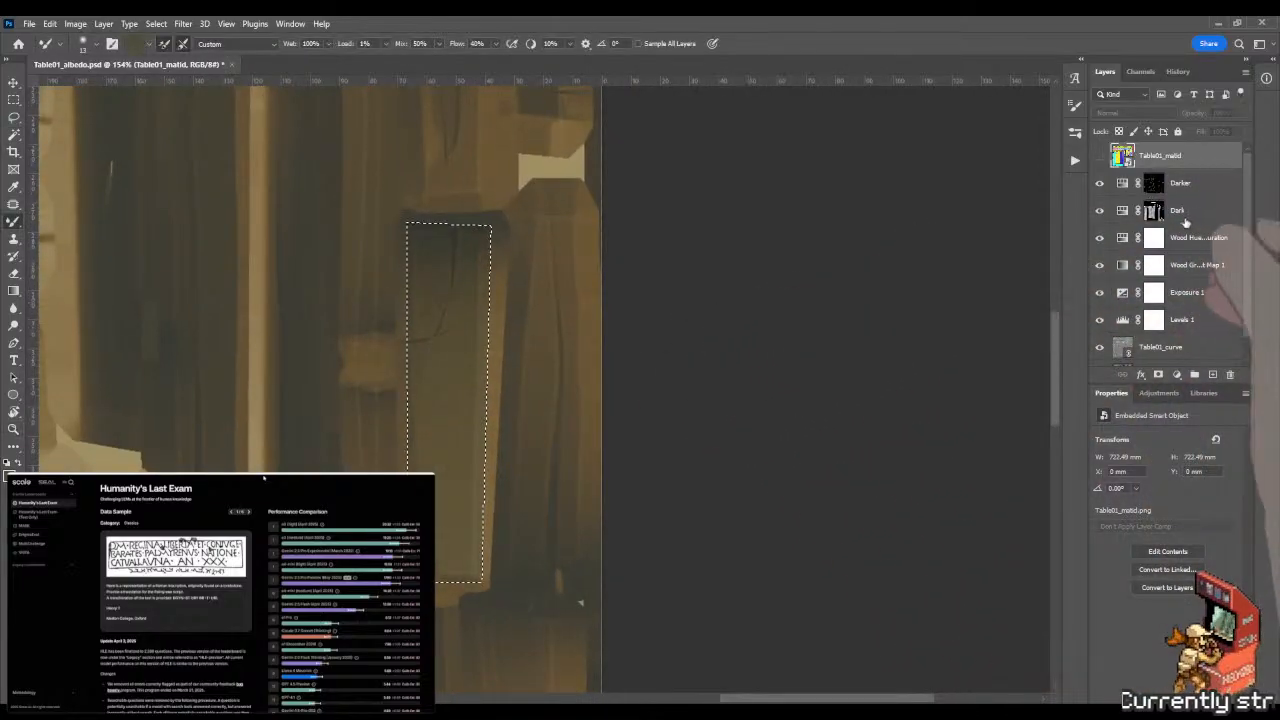
Brush broad, soft shading over the selected forked-crack strip on the Dark mask, with the brush enlarged to about 95 px.
click(1153, 210)
key(r)
drag(651, 323, 647, 501)
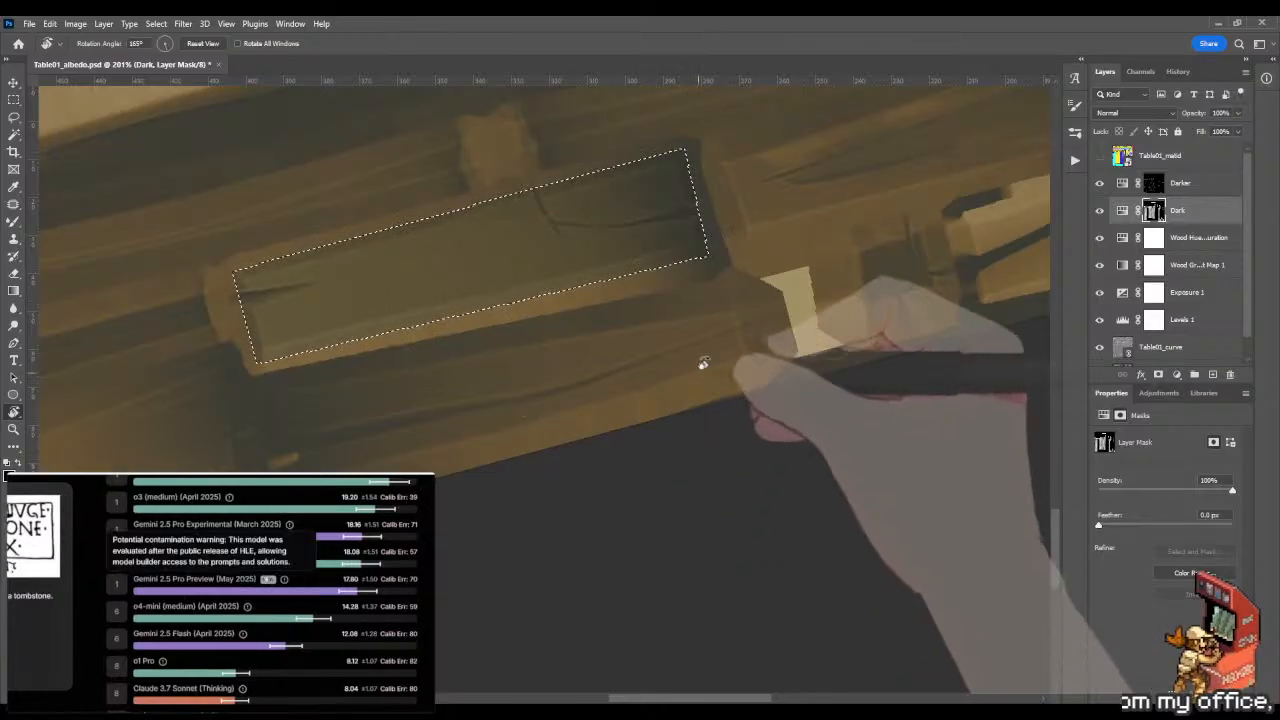
drag(705, 338, 717, 366)
drag(571, 262, 608, 318)
key(b)
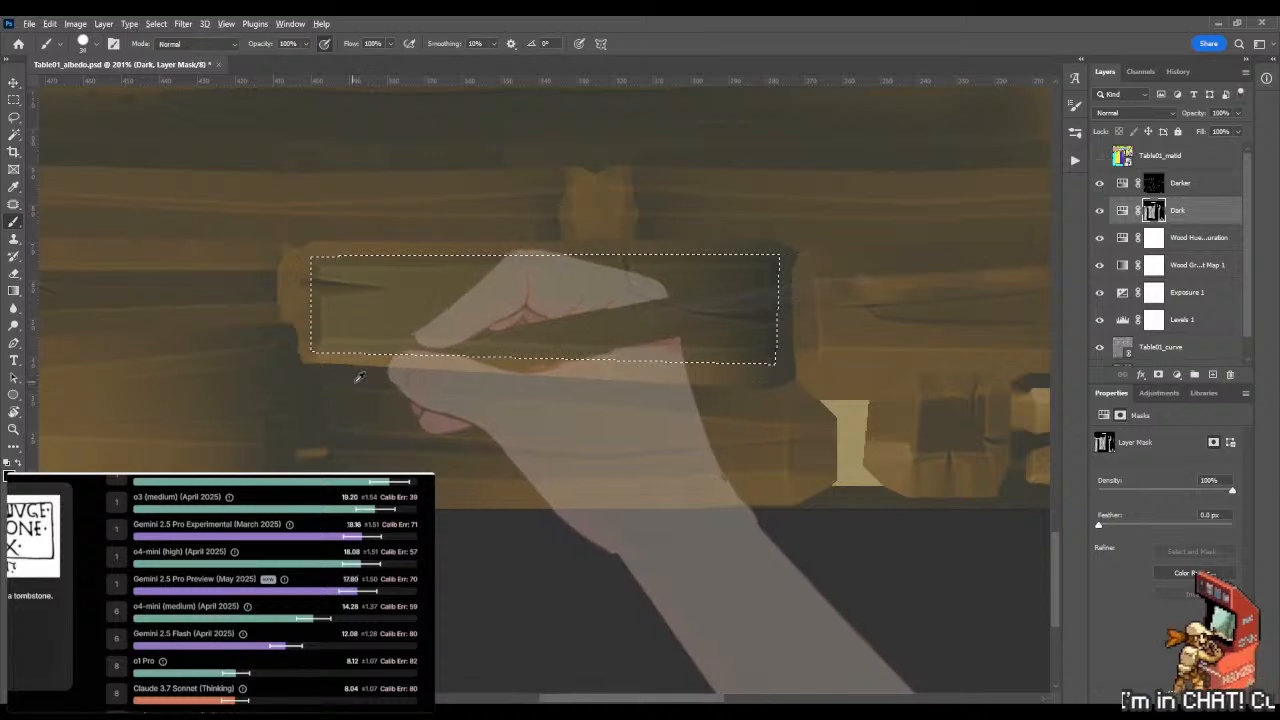
drag(357, 382, 433, 391)
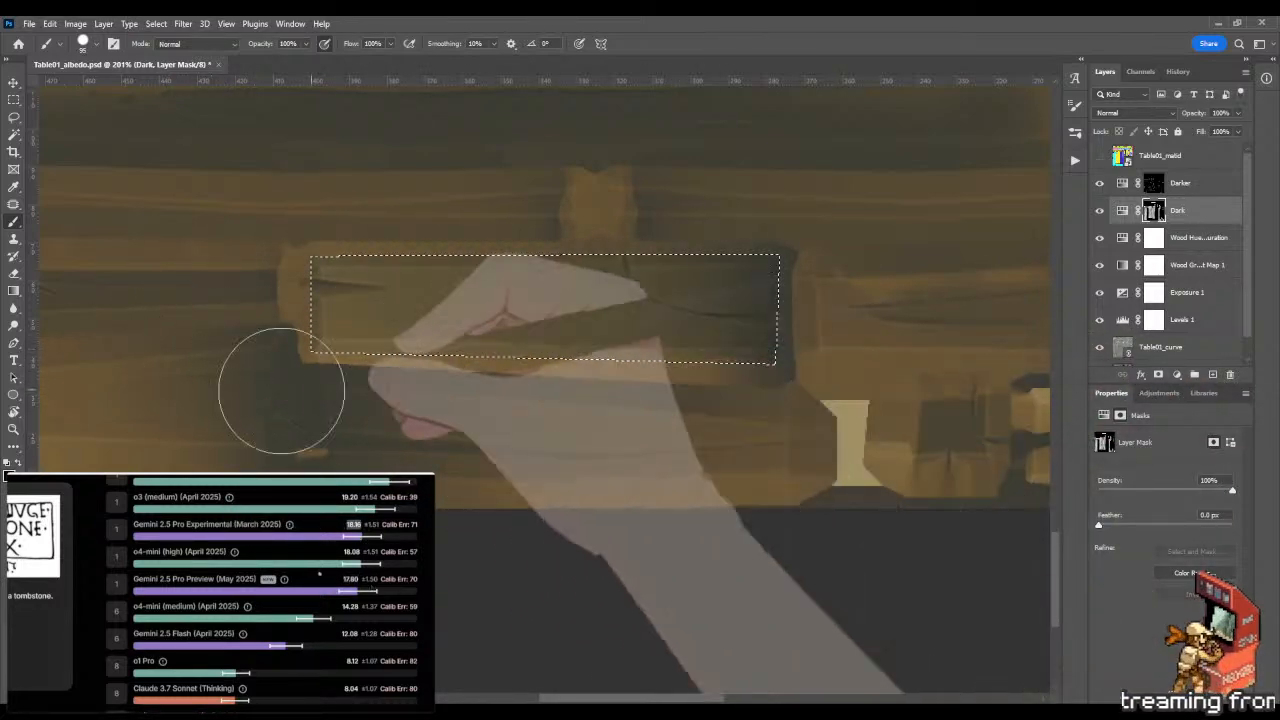
key(ctrl+2)
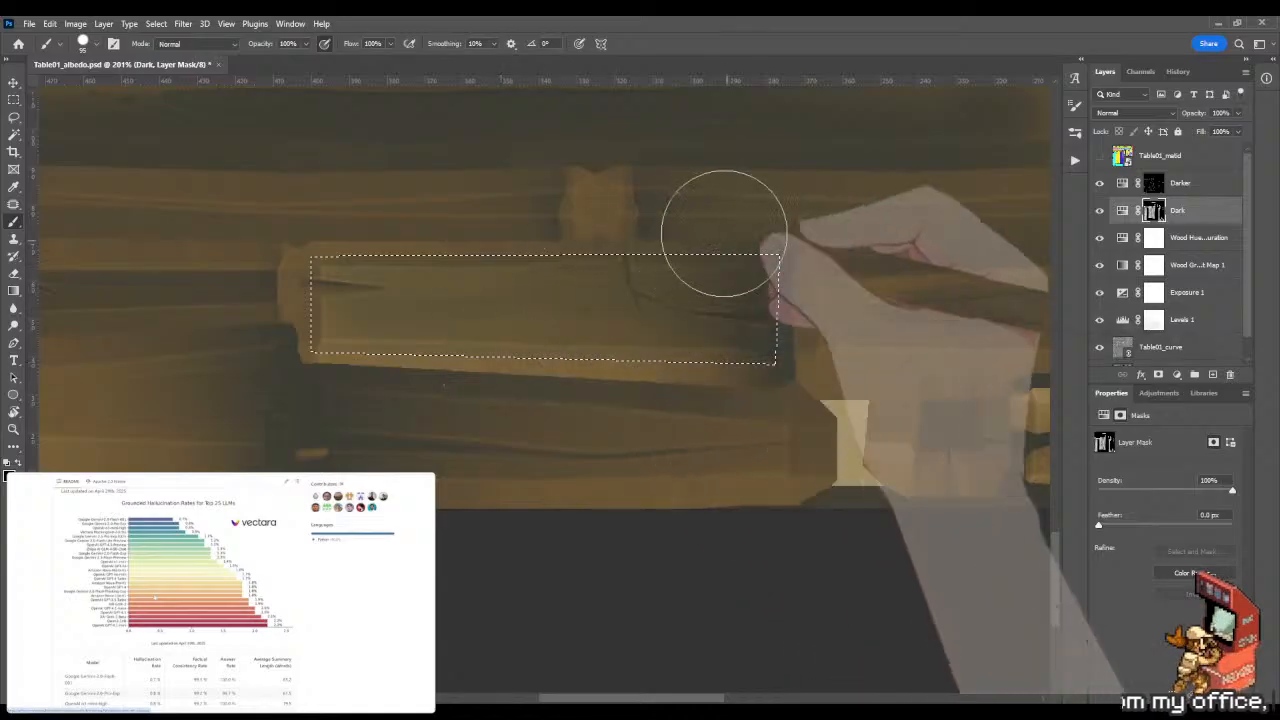
Paint finer shading along the edges and cracks of the selected strip on the Dark mask with a 2 px pressure-sized brush.
scroll(540, 170, up, 3)
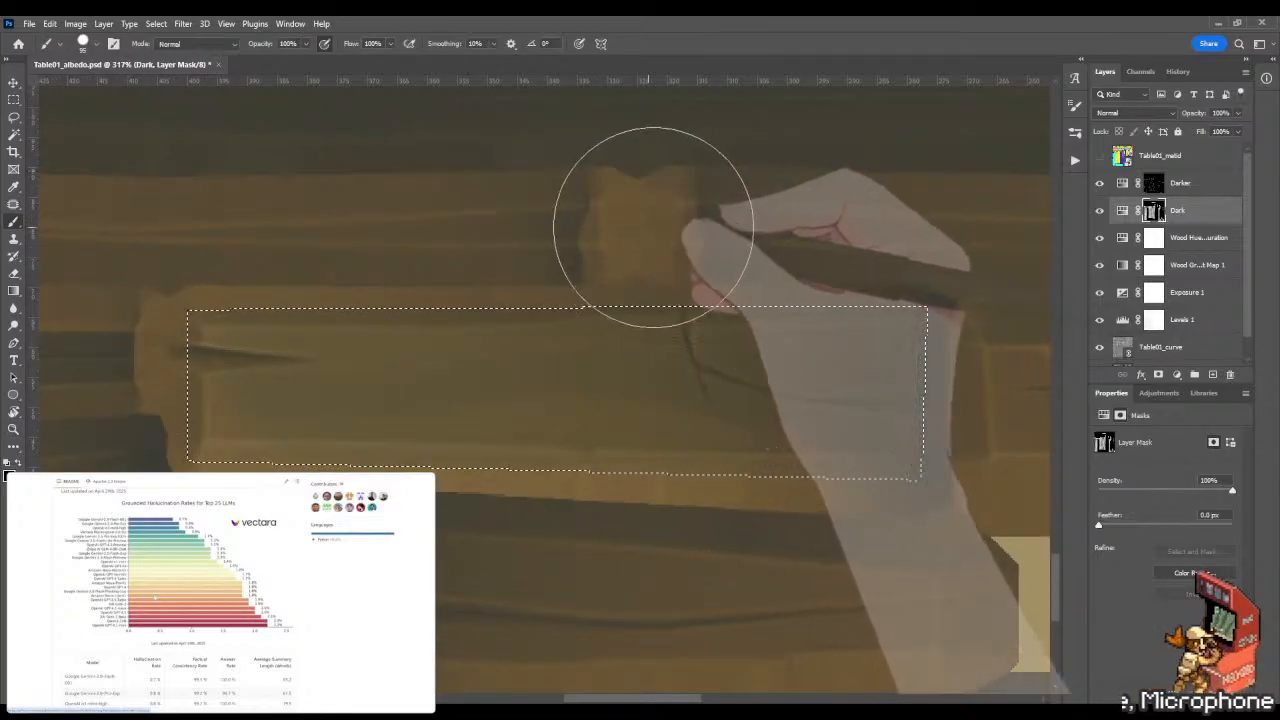
key(r)
drag(717, 186, 650, 141)
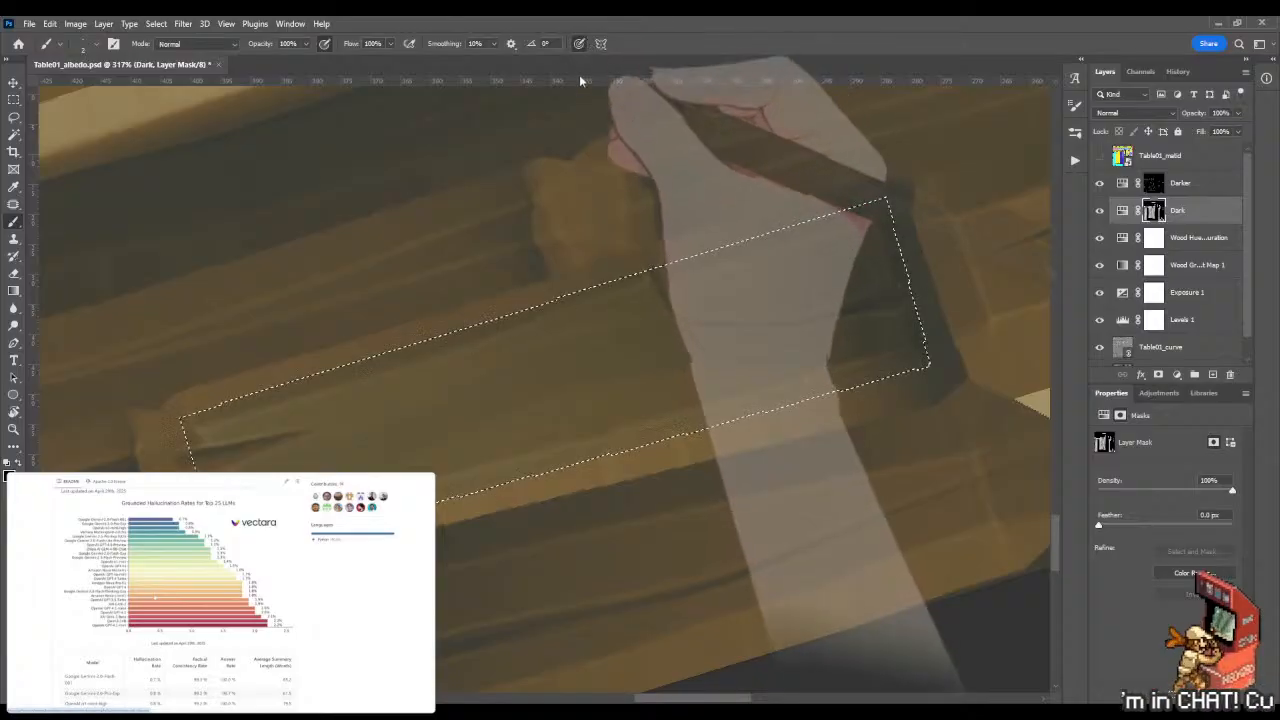
scroll(523, 263, down, 3)
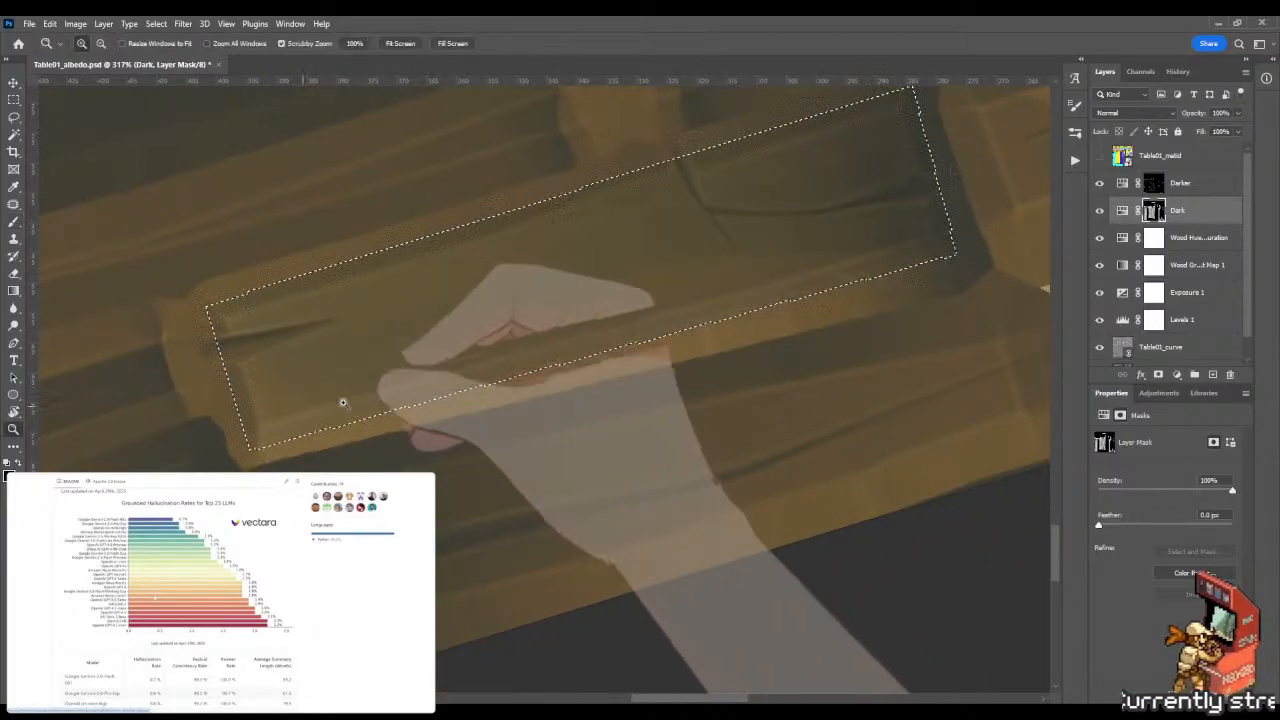
scroll(330, 395, up, 2)
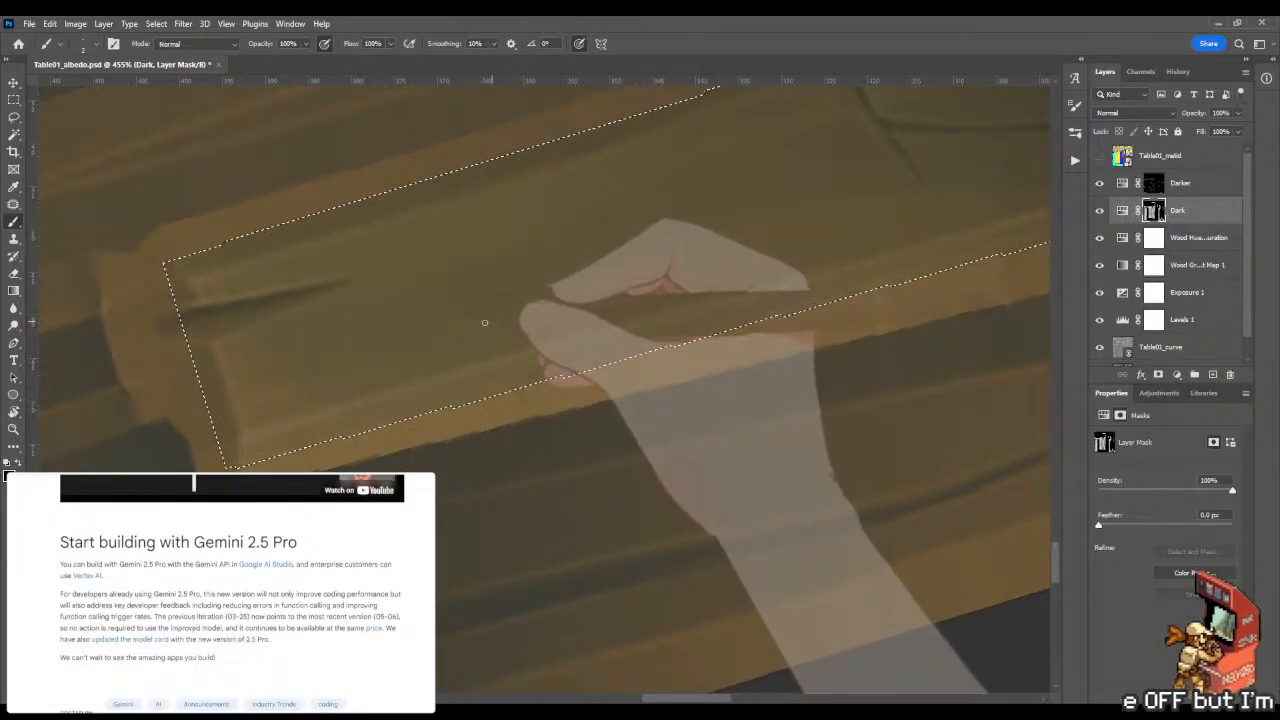
key(r)
mouse_move(603, 446)
mouse_down()
mouse_move(657, 309)
mouse_move(665, 363)
mouse_up()
key(l)
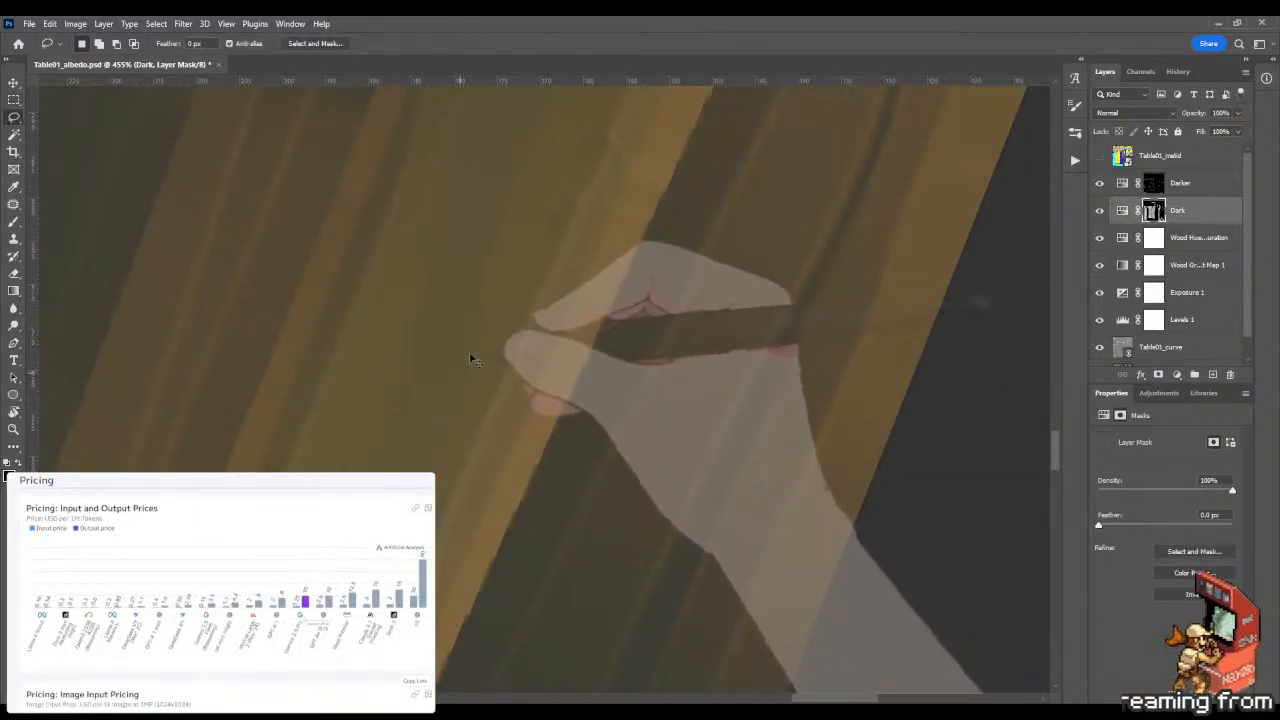
drag(464, 342, 436, 420)
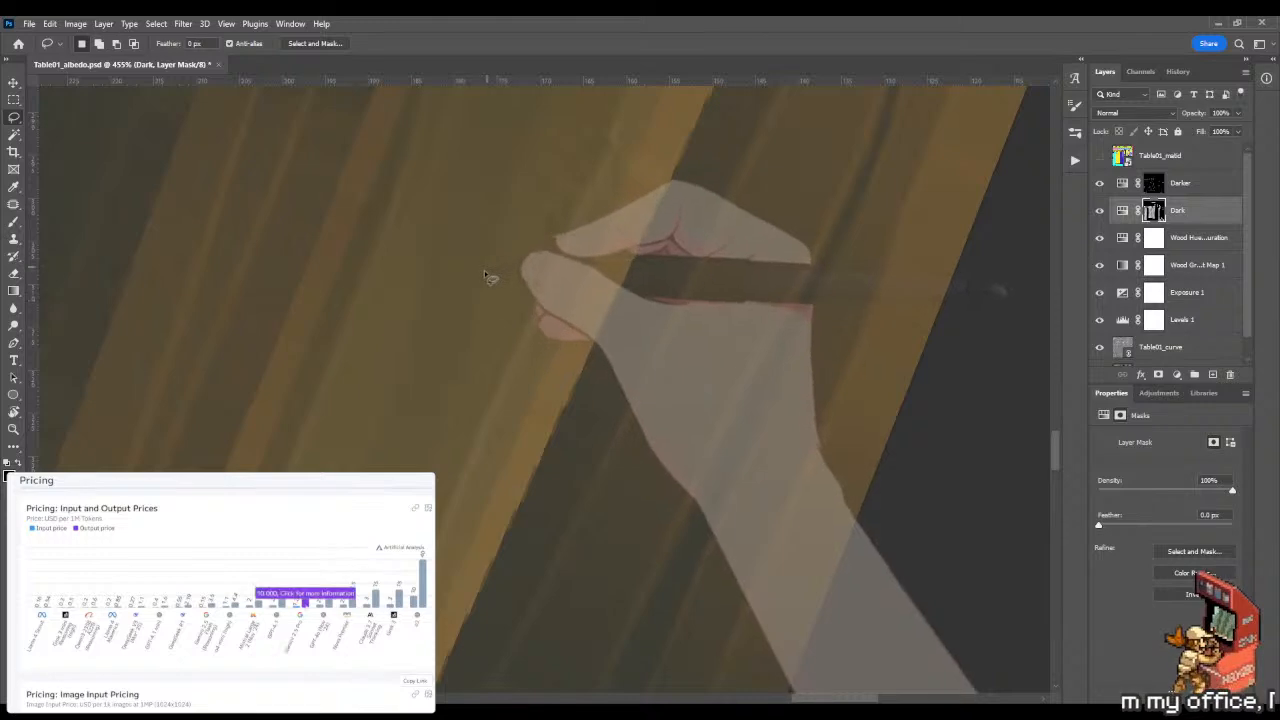
mouse_move(486, 270)
mouse_down()
mouse_move(408, 485)
mouse_move(471, 391)
mouse_move(485, 274)
mouse_up()
key(g)
key(x)
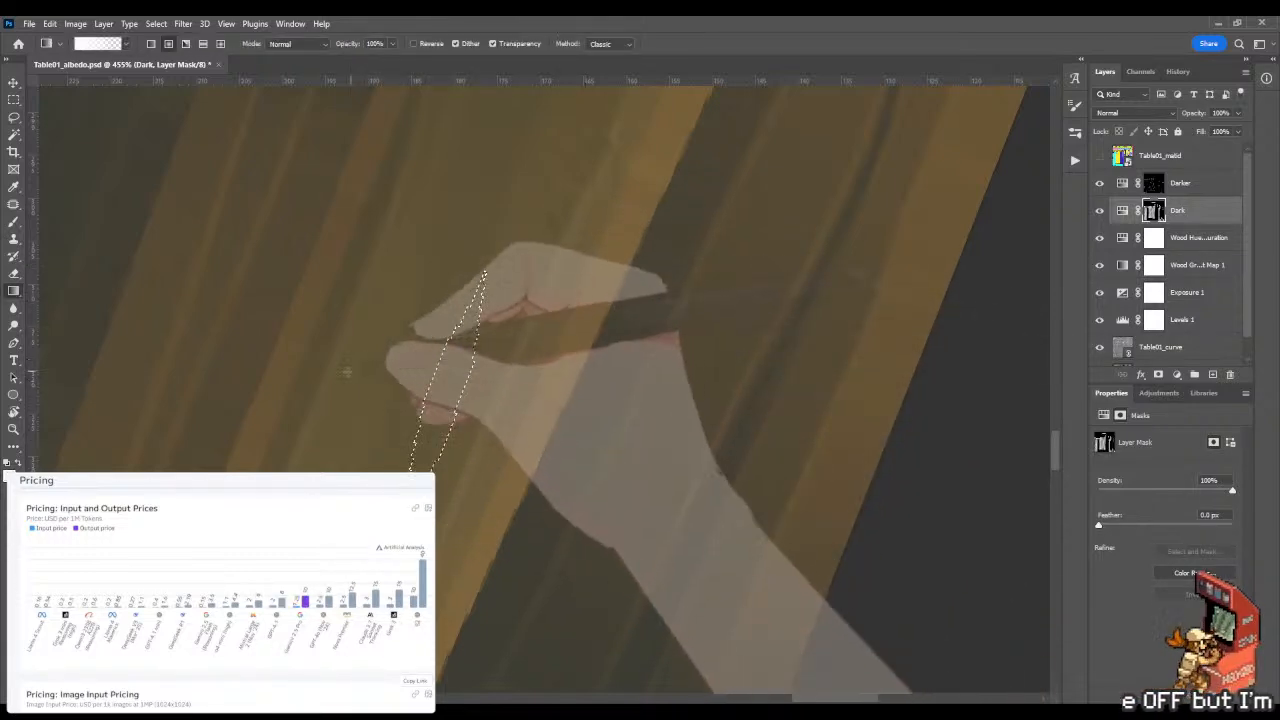
key(x)
key(m)
click(614, 351)
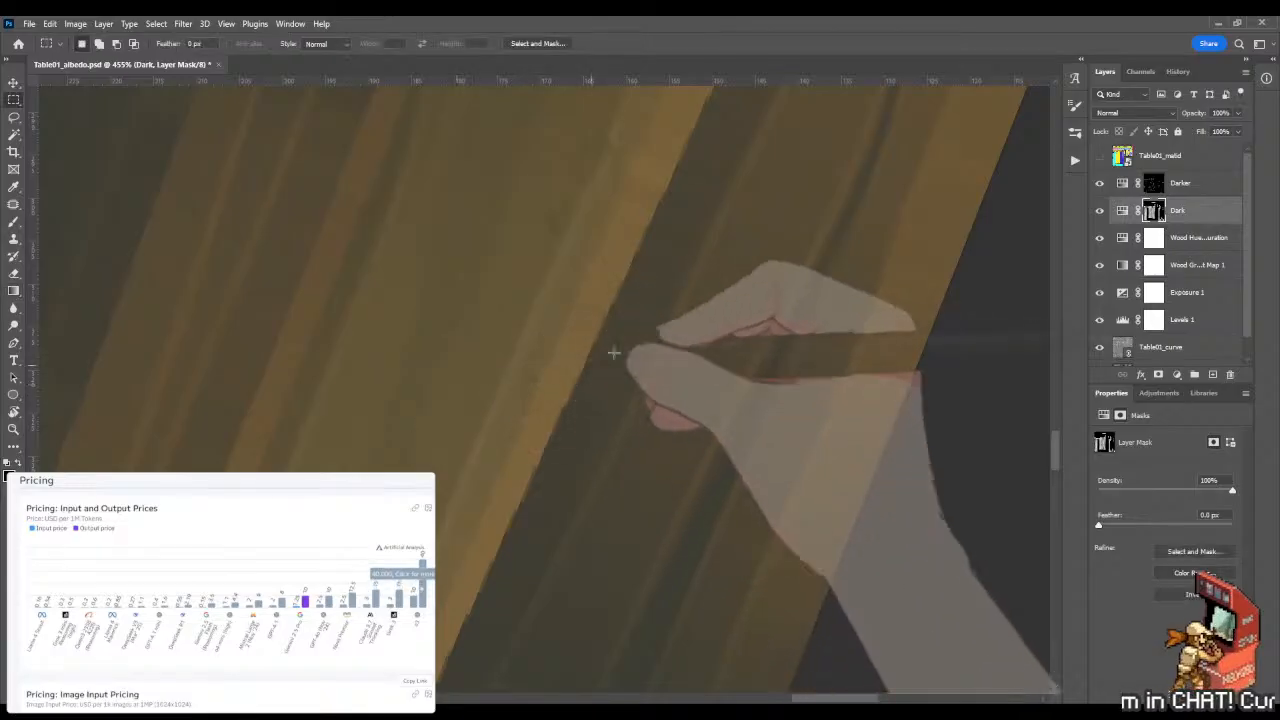
Paint thin wood-grain strokes along the strip's lighter body beside the short crack on the Dark mask with the regular Brush.
key(z)
drag(720, 351, 674, 508)
key(r)
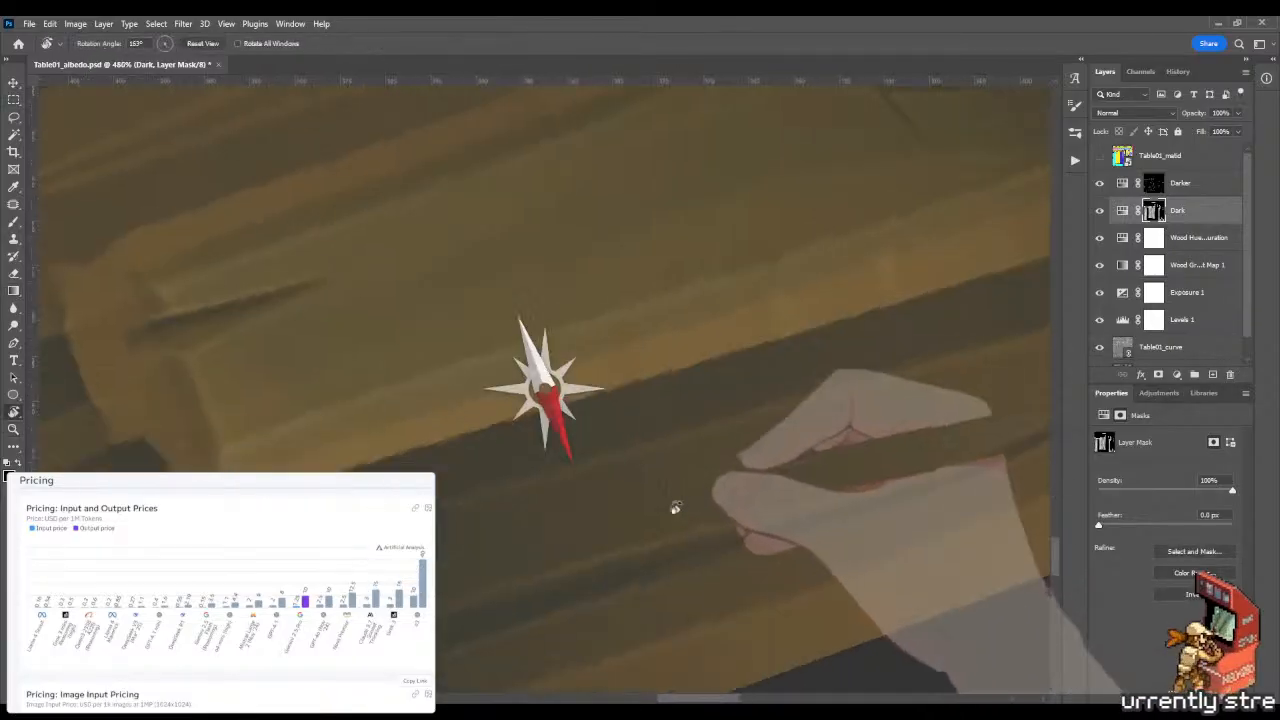
key(b)
key(shift+b)
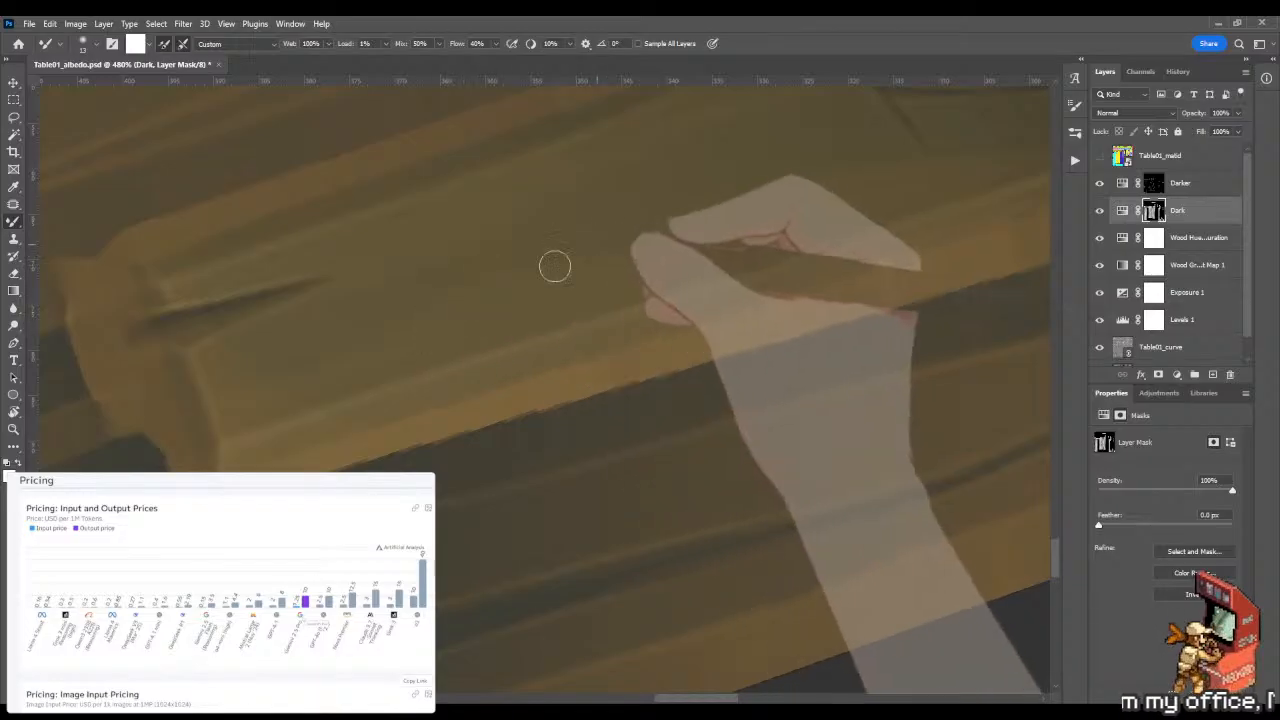
key(shift+b)
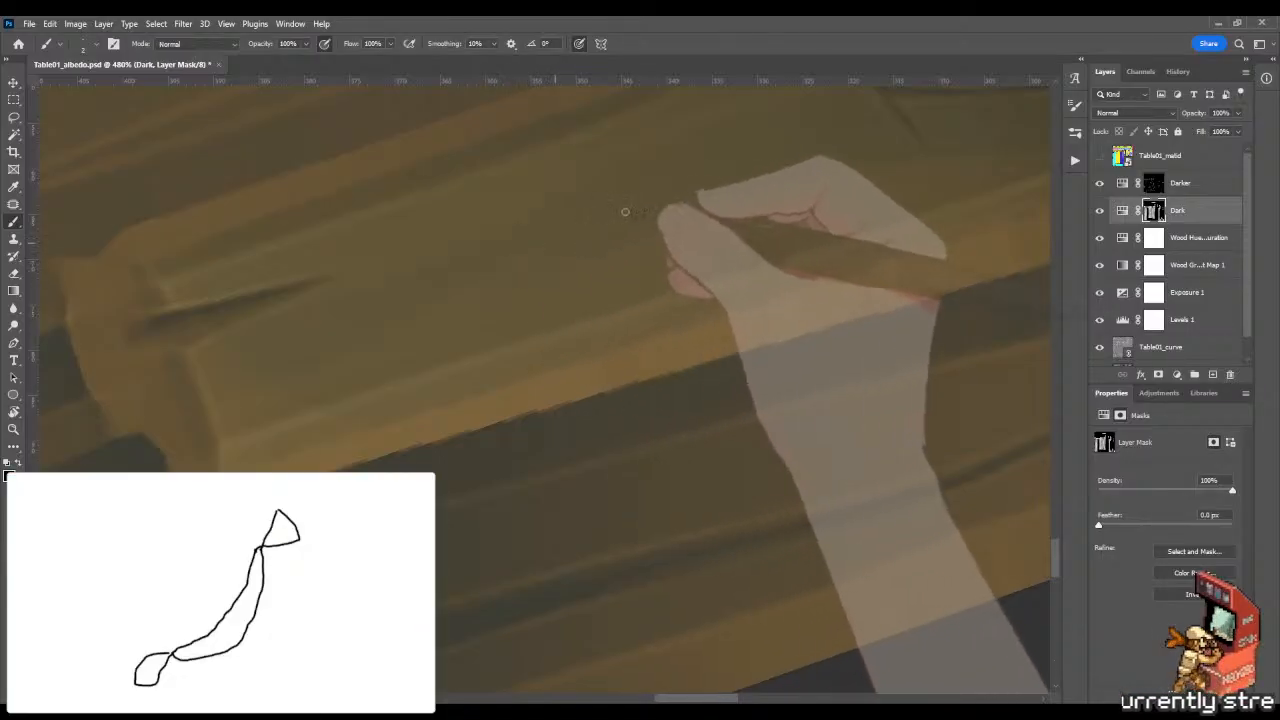
mouse_move(565, 238)
mouse_down()
mouse_move(564, 307)
mouse_move(534, 330)
mouse_up()
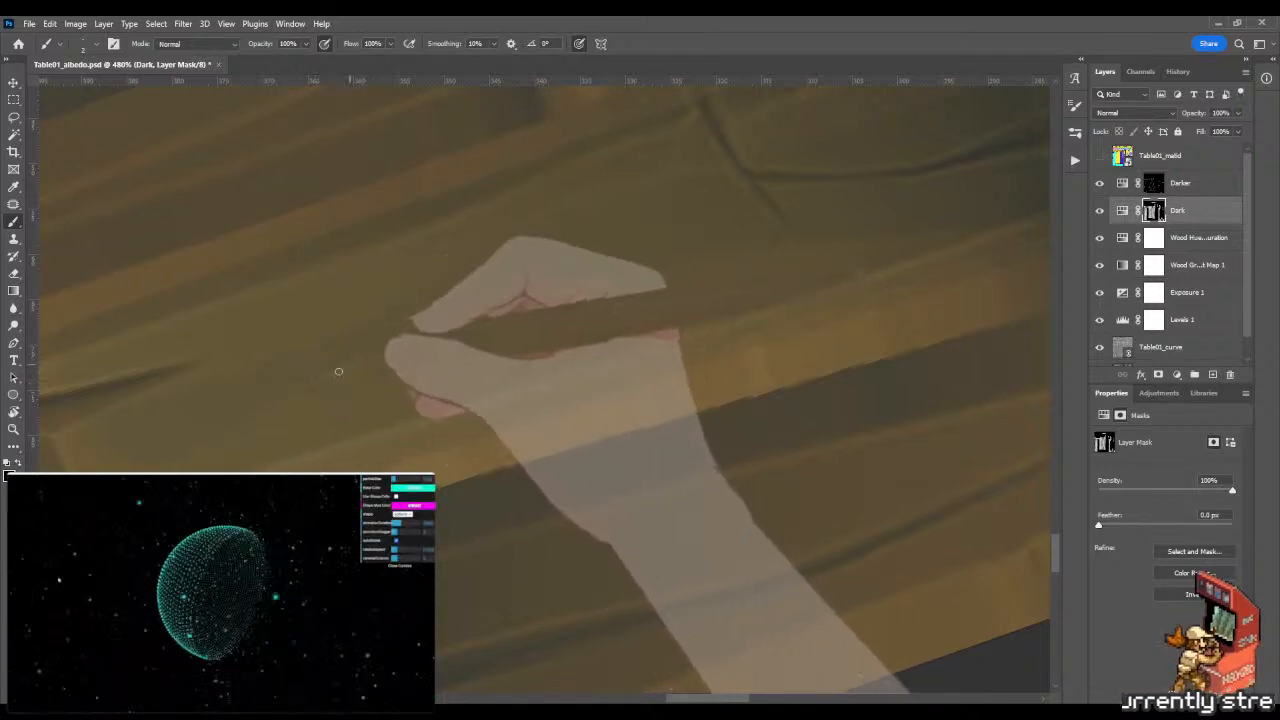
drag(320, 423, 428, 383)
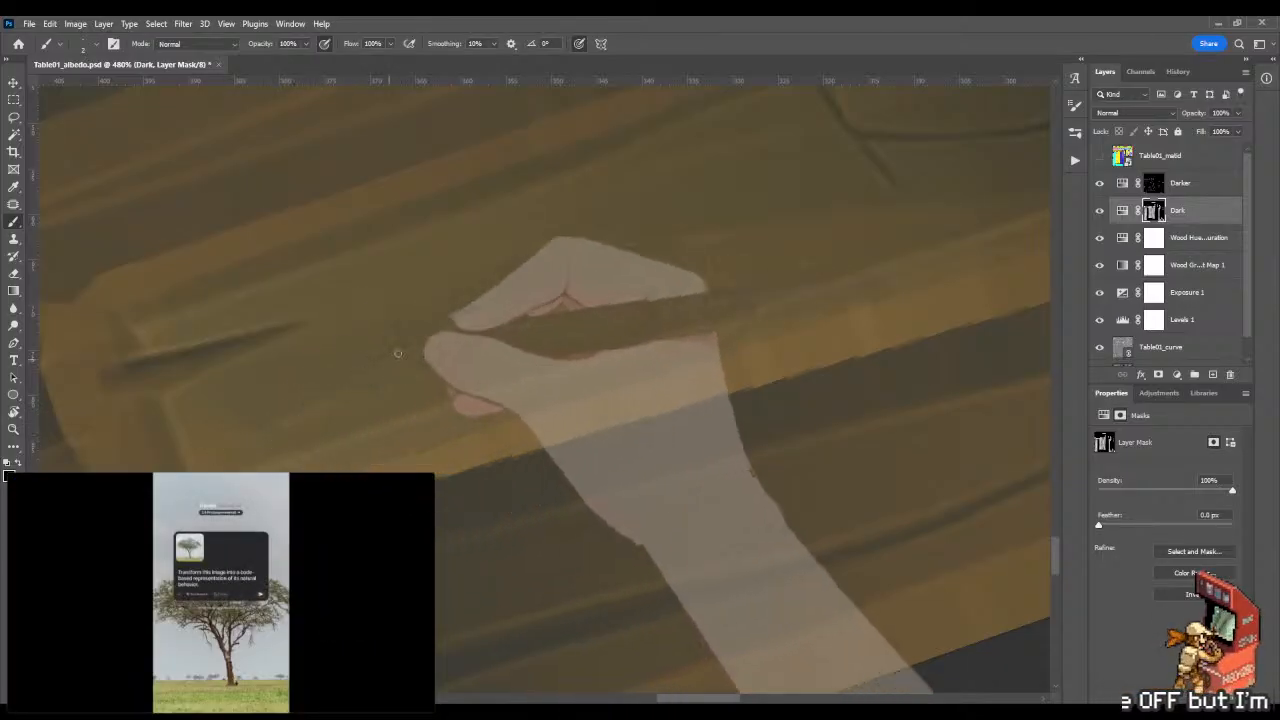
drag(410, 340, 362, 388)
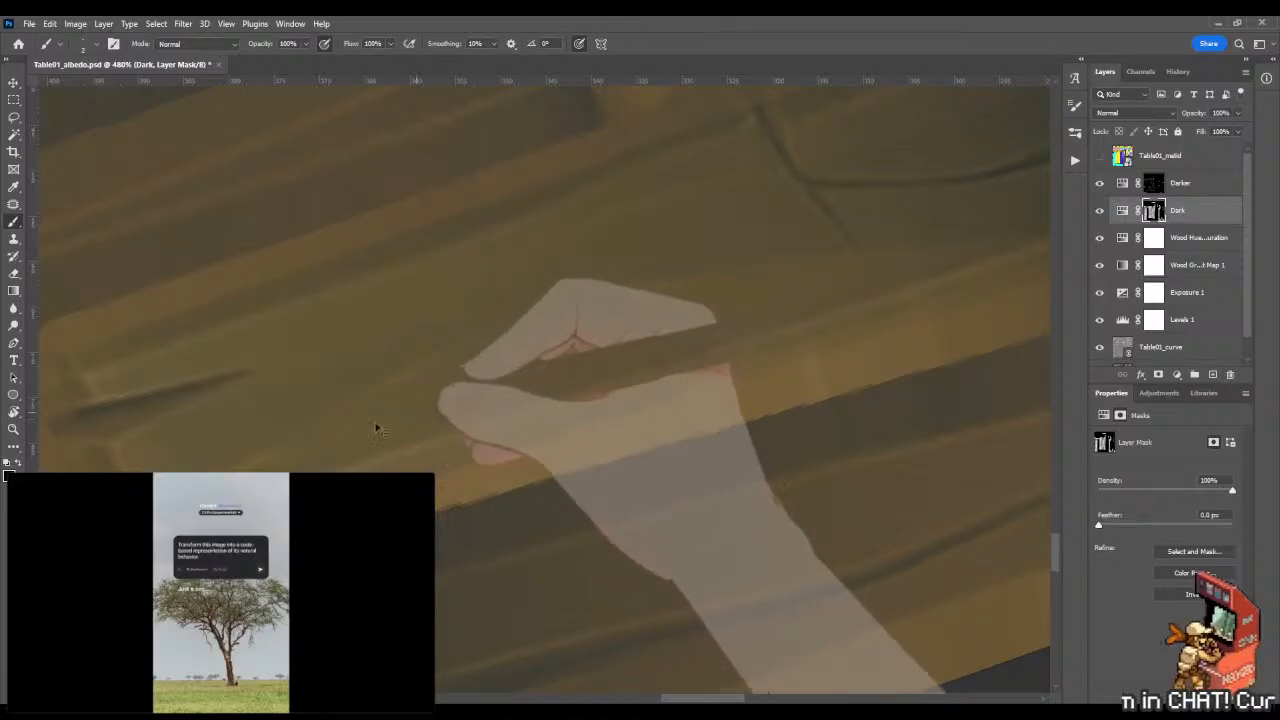
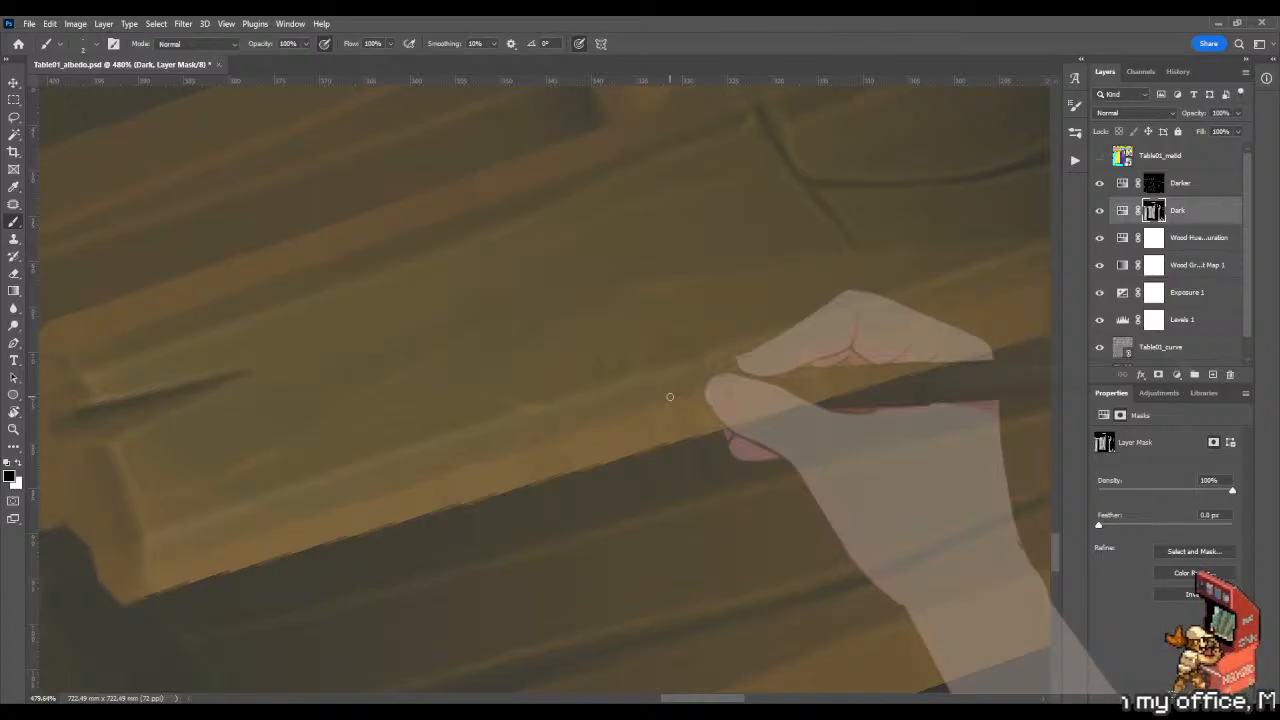
Continue the fine grain strokes around the forked crack and toward the strip's dark end on the Dark mask.
drag(668, 290, 578, 360)
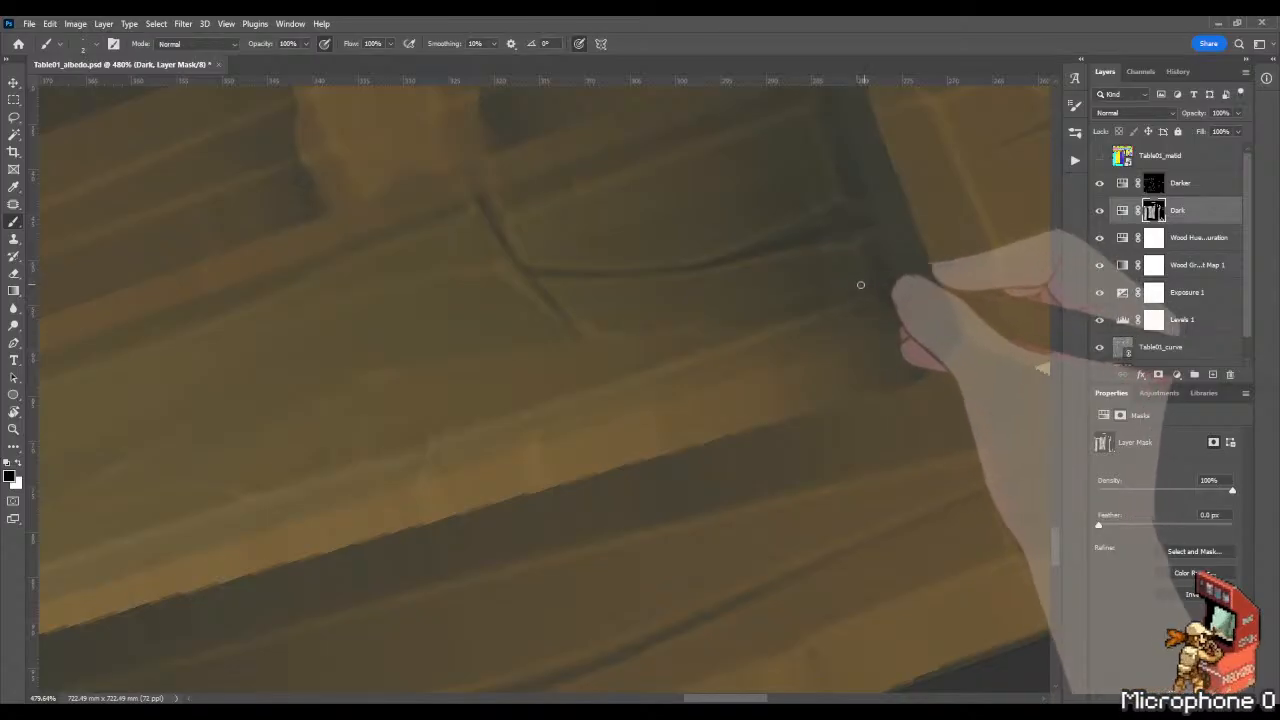
drag(800, 277, 774, 374)
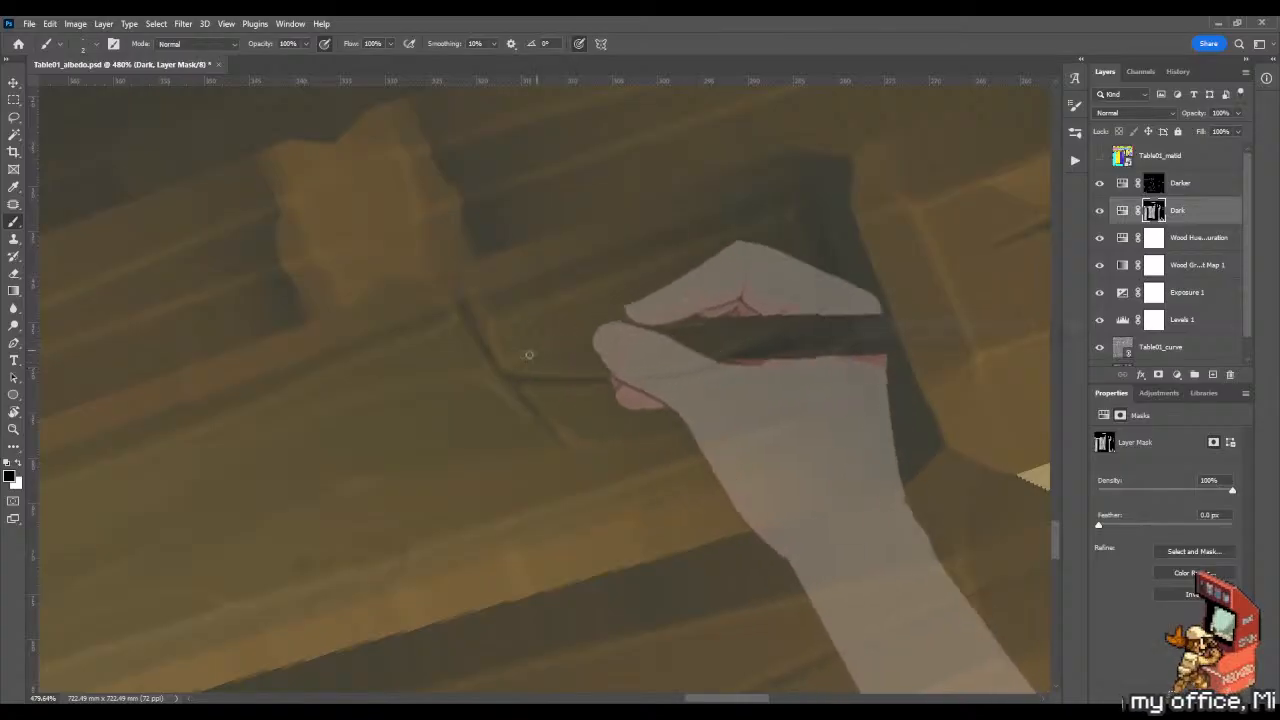
mouse_move(543, 346)
mouse_down()
mouse_move(674, 323)
mouse_move(726, 294)
mouse_up()
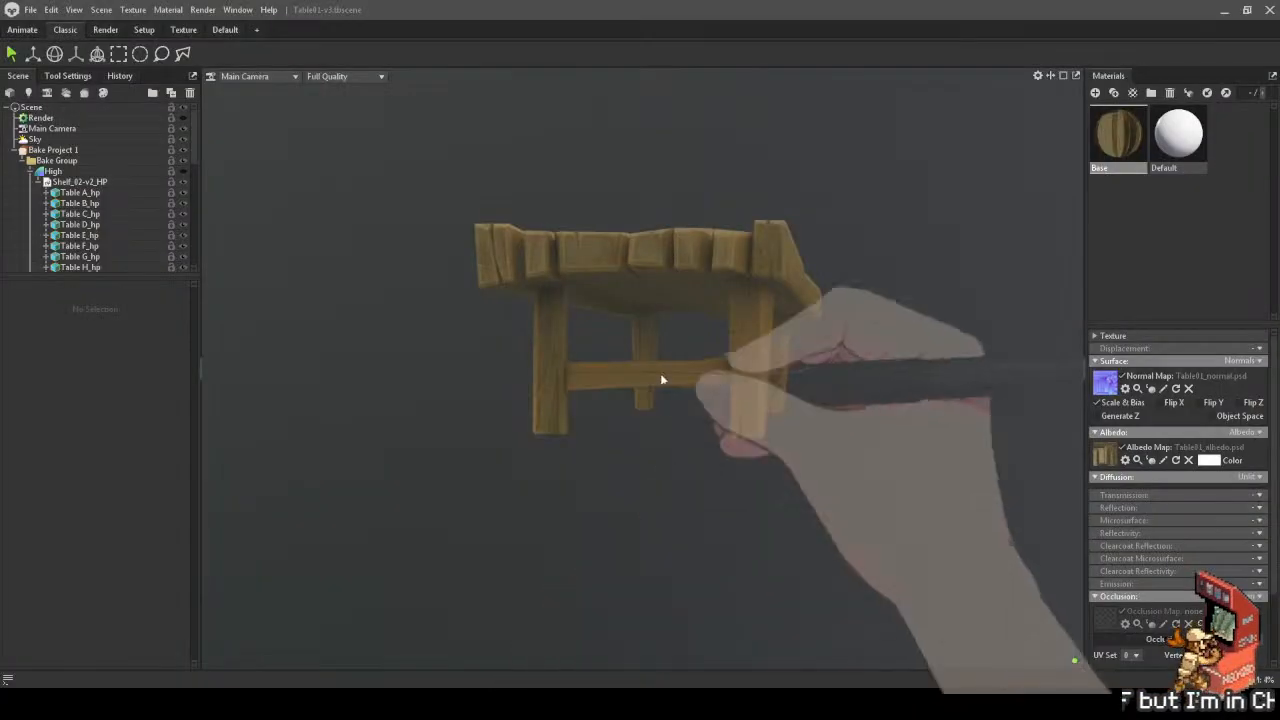
Switch to Marmoset Toolbag and examine the wood shading on the table's underside, legs and top.
drag(661, 376, 697, 434)
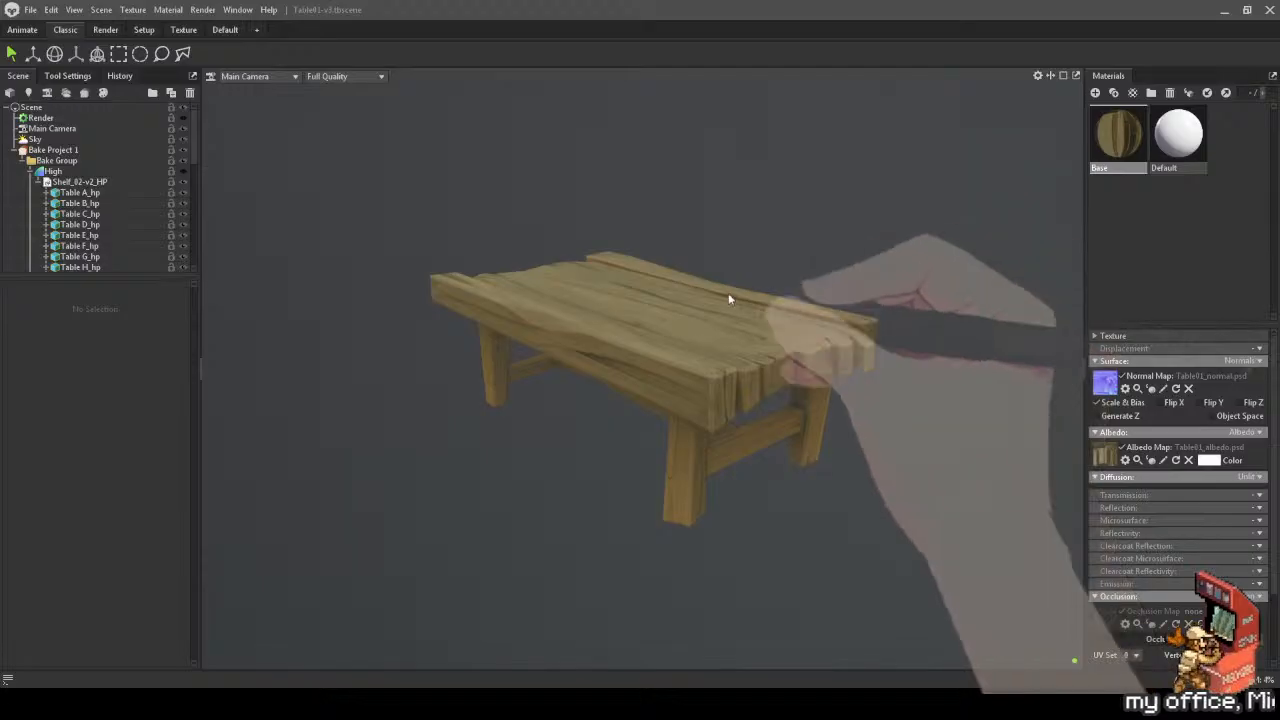
drag(729, 294, 722, 345)
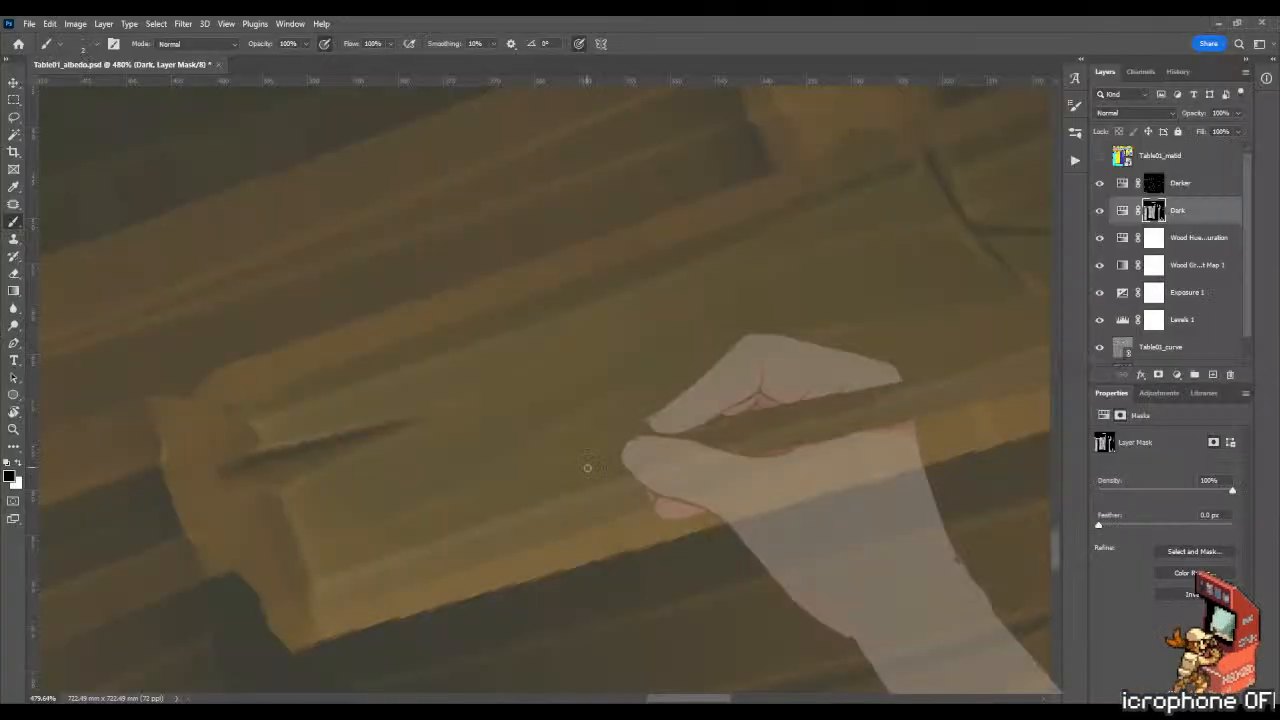
Return to Photoshop and blend more grain strokes along the strip's middle and light lower edge on the Dark mask.
drag(704, 428, 643, 423)
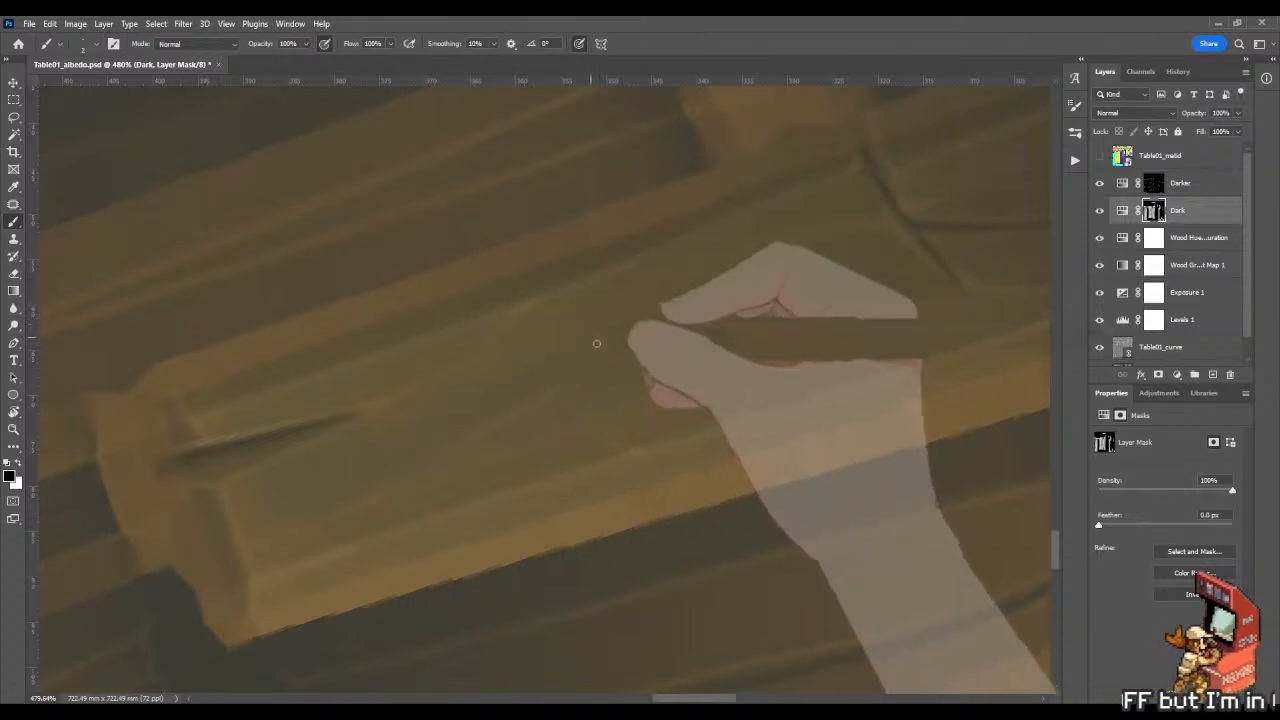
key(z)
mouse_move(751, 357)
mouse_down()
mouse_move(654, 357)
mouse_move(569, 377)
mouse_move(900, 370)
mouse_up()
key(b)
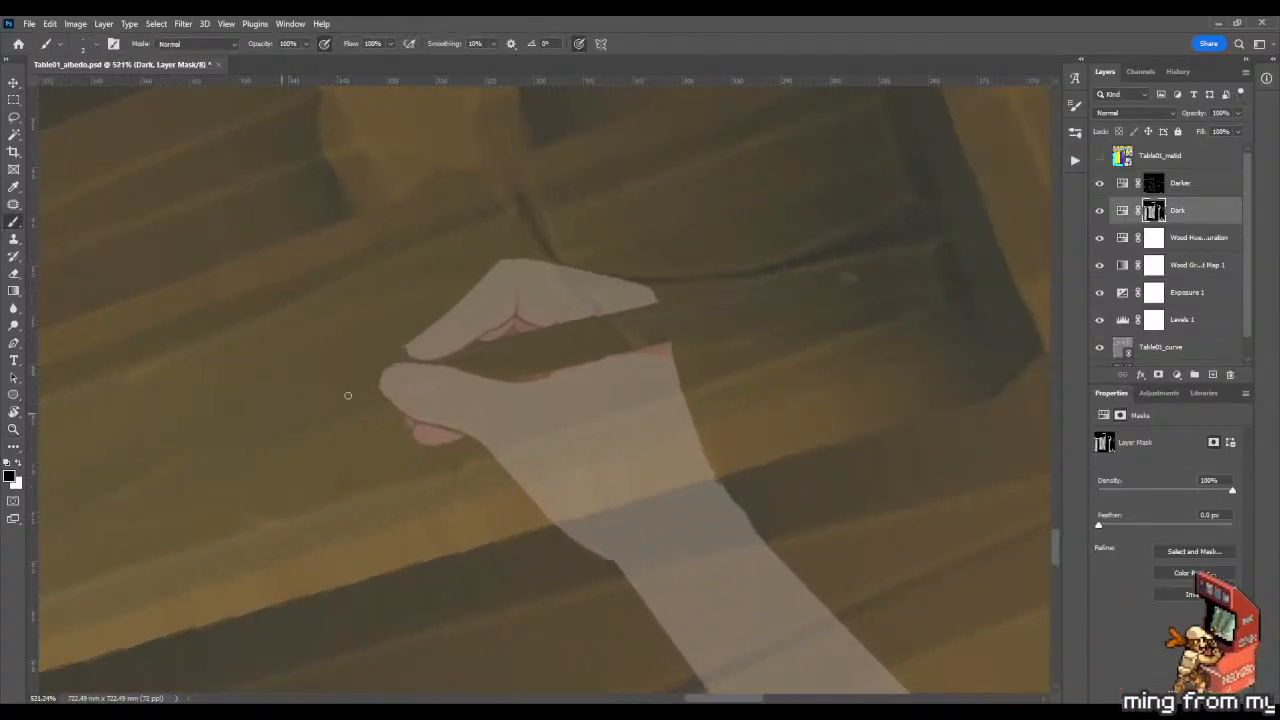
key(z)
drag(483, 380, 399, 391)
drag(411, 443, 509, 434)
key(b)
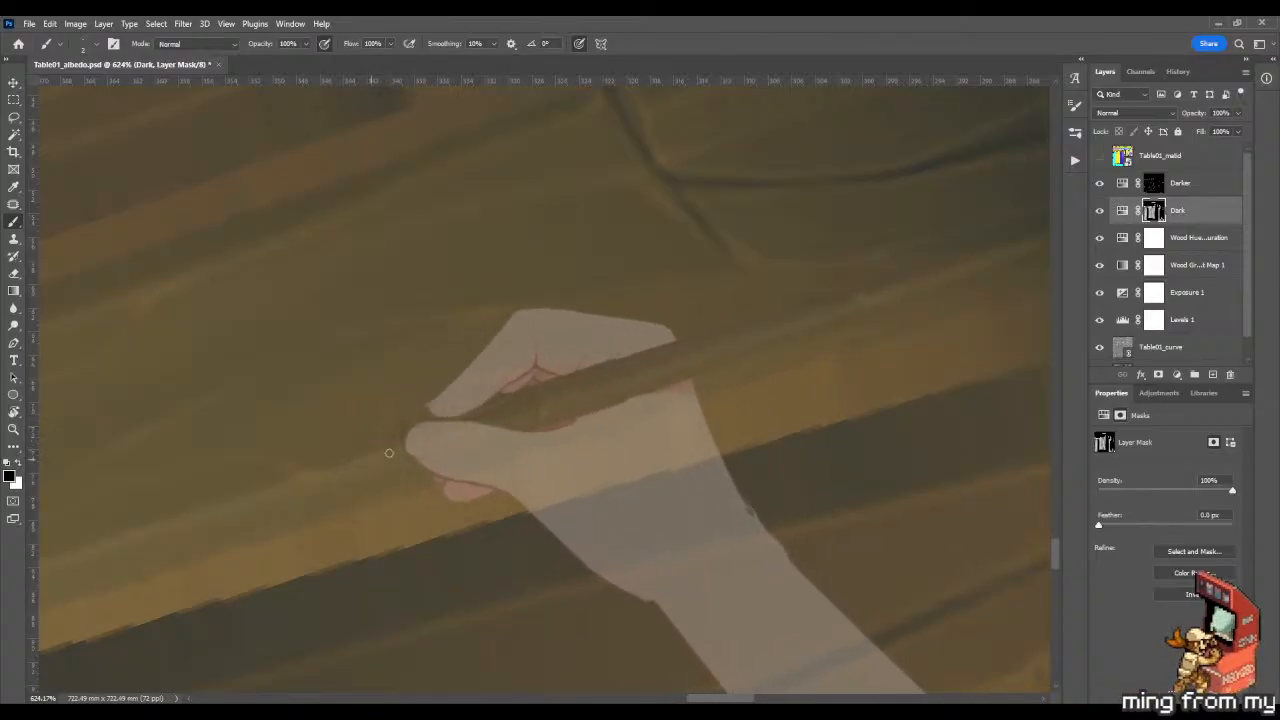
Select the short strip's body using its colour area on the Table01_matid layer and return to the Dark mask with the Gradient tool.
key(z)
drag(540, 426, 661, 385)
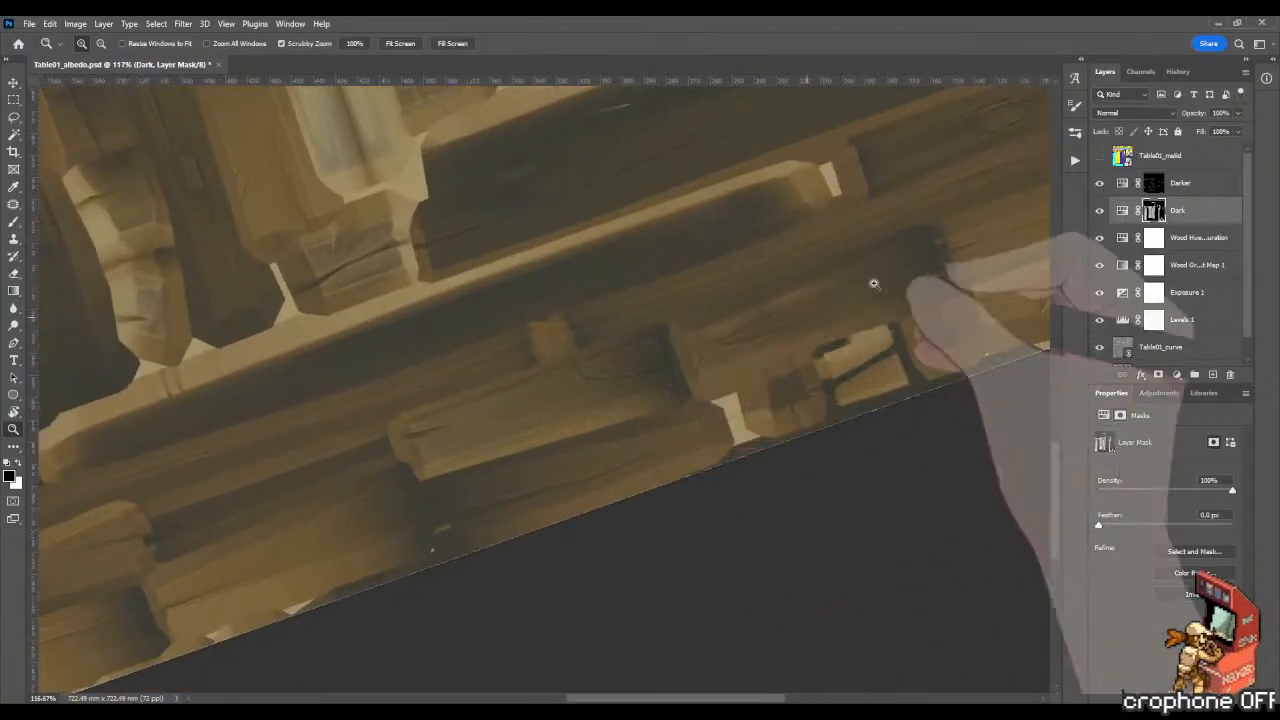
key(g)
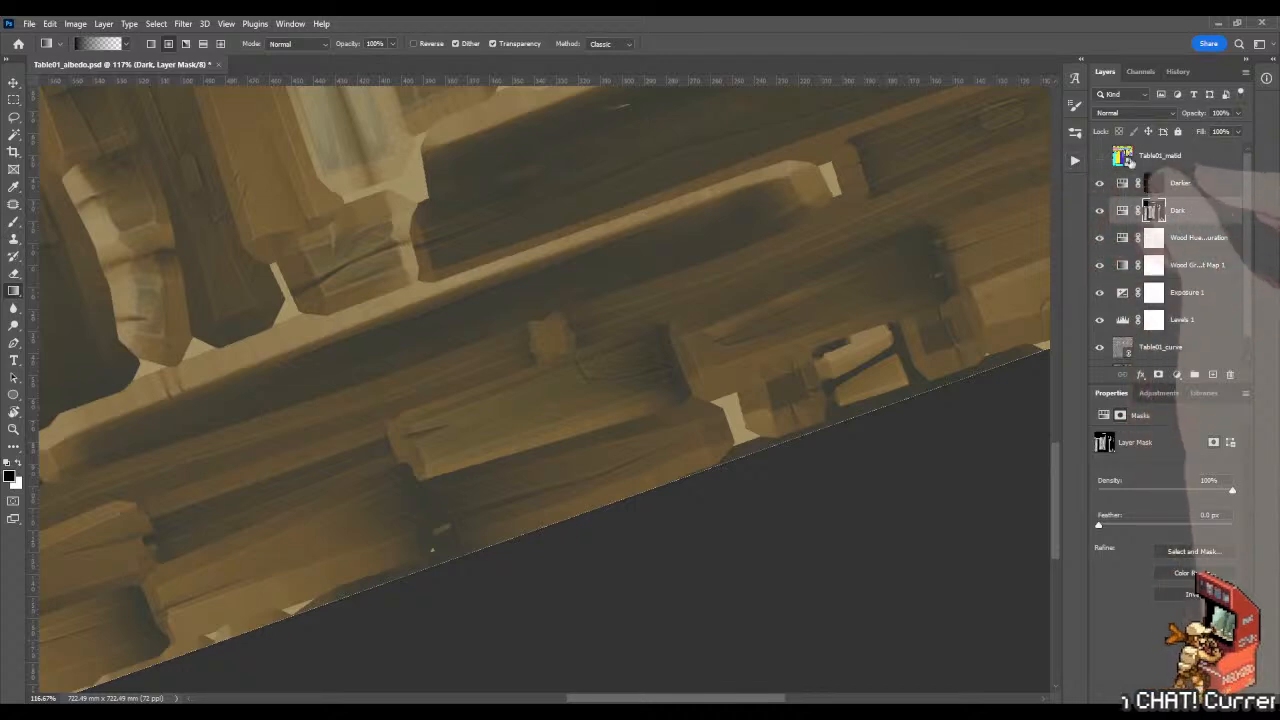
click(1140, 157)
key(w)
click(654, 389)
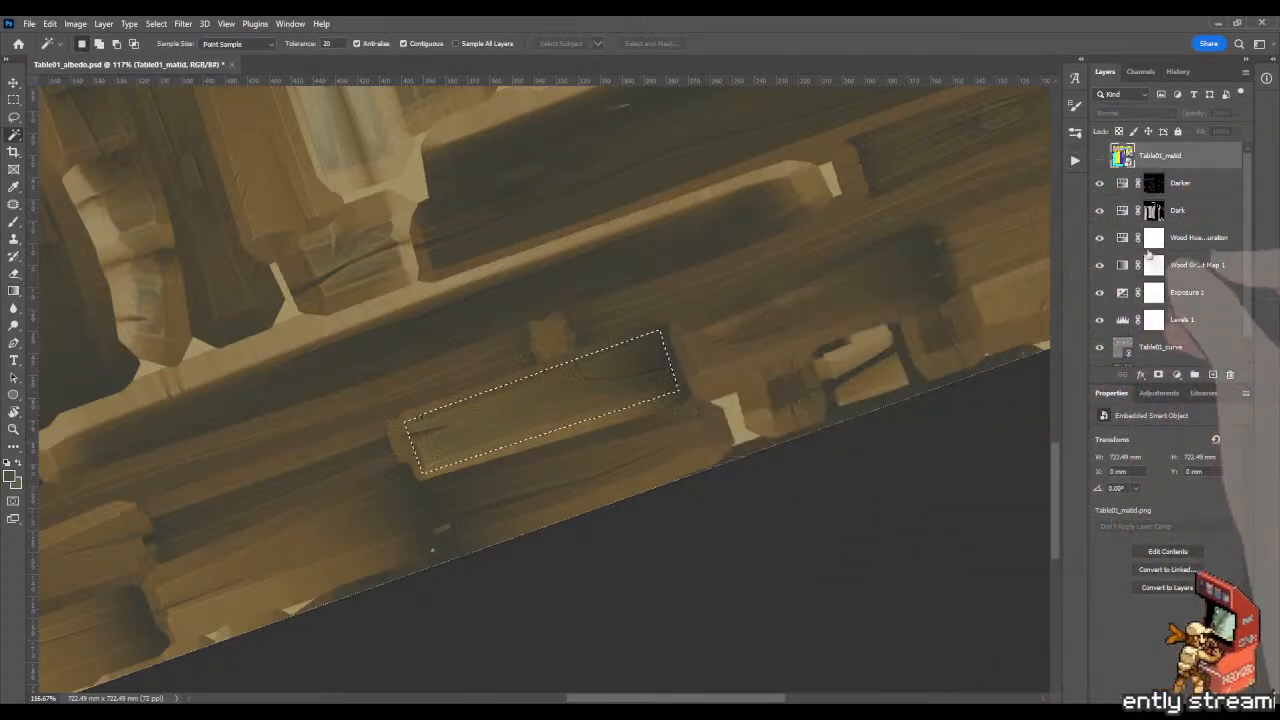
click(1154, 210)
key(g)
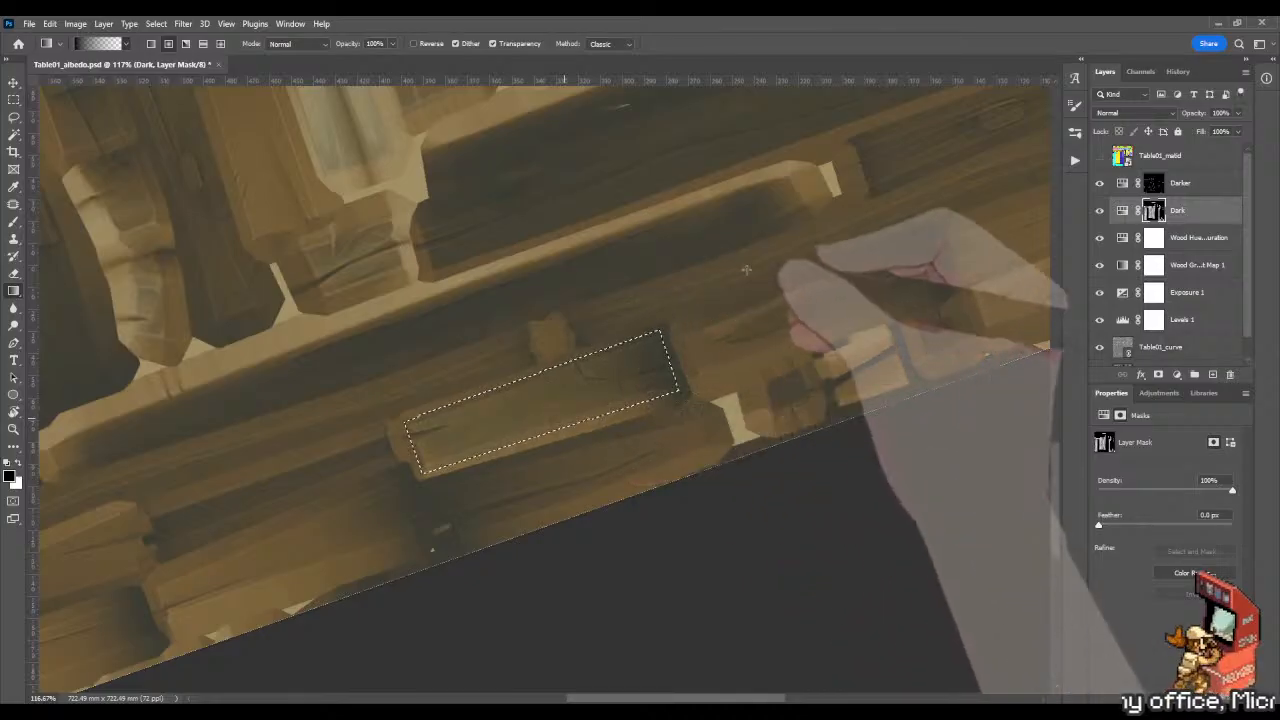
Apply black gradients from below the strip up into its selected body on the Dark mask, and clear the selection.
scroll(740, 266, down, 2)
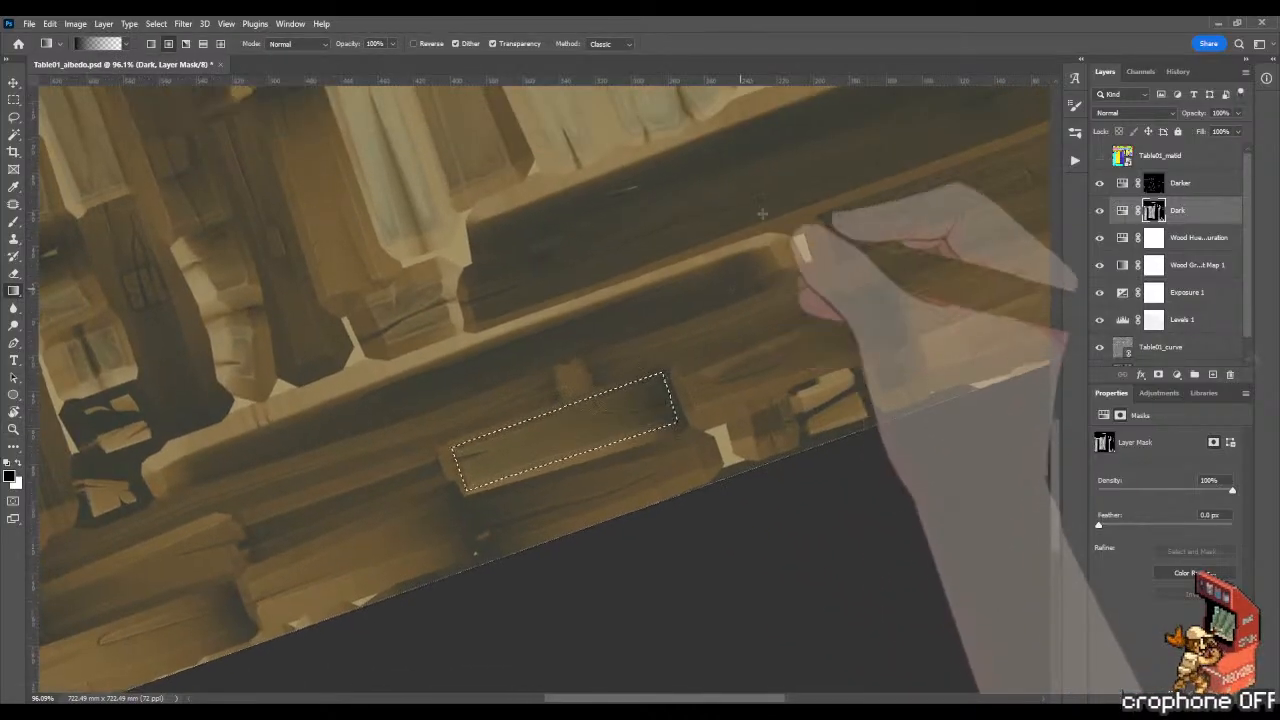
drag(586, 438, 636, 273)
drag(492, 606, 574, 338)
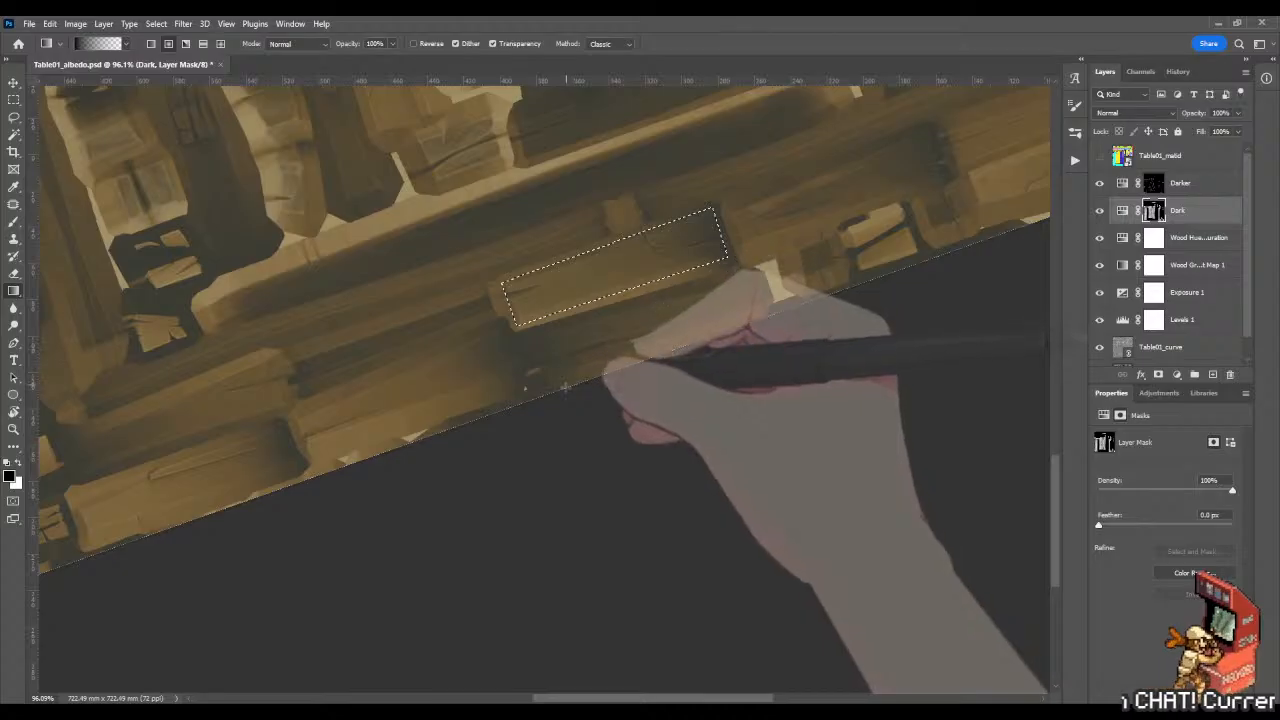
drag(503, 600, 557, 322)
key(m)
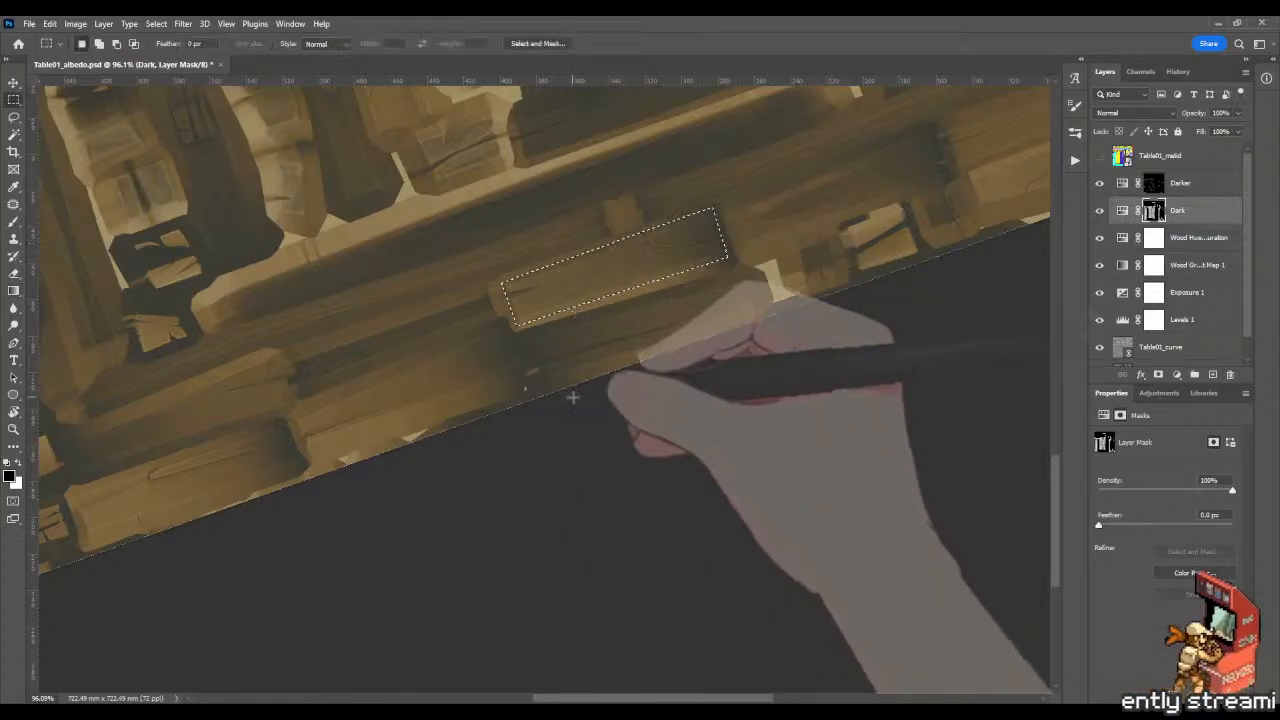
key(ctrl+d)
Lasso a thin pointed grain shape below the forked crack, shade it with a white gradient on the Dark mask, and deselect for Mixer Brush blending.
key(z)
drag(597, 285, 707, 349)
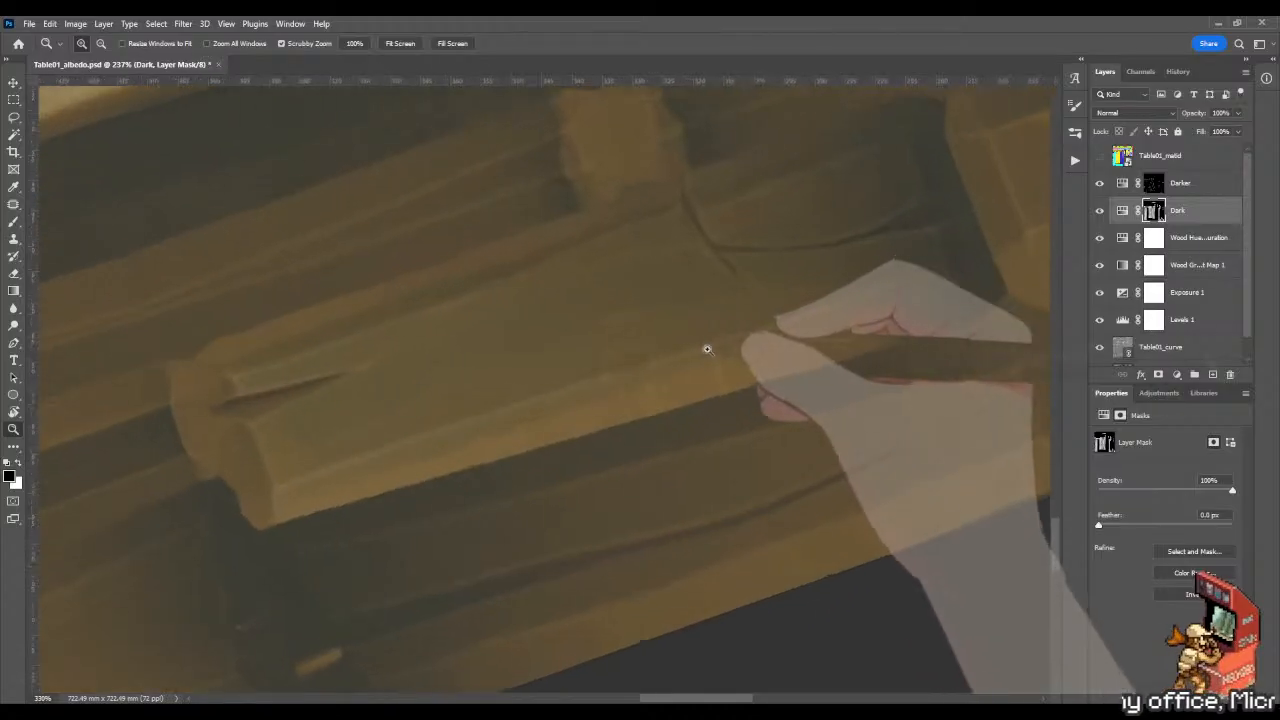
key(l)
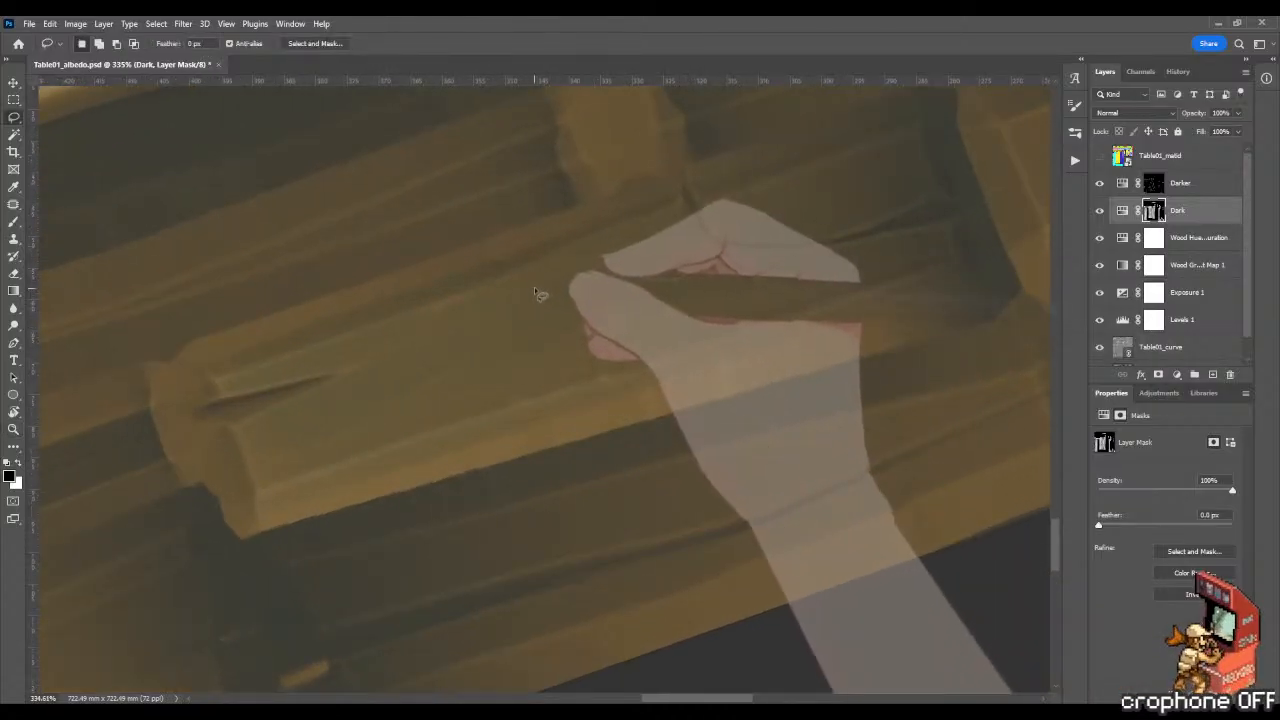
mouse_move(535, 289)
mouse_down()
mouse_move(609, 292)
mouse_move(668, 314)
mouse_move(772, 313)
mouse_move(760, 325)
mouse_move(840, 300)
mouse_move(829, 296)
mouse_up()
key(g)
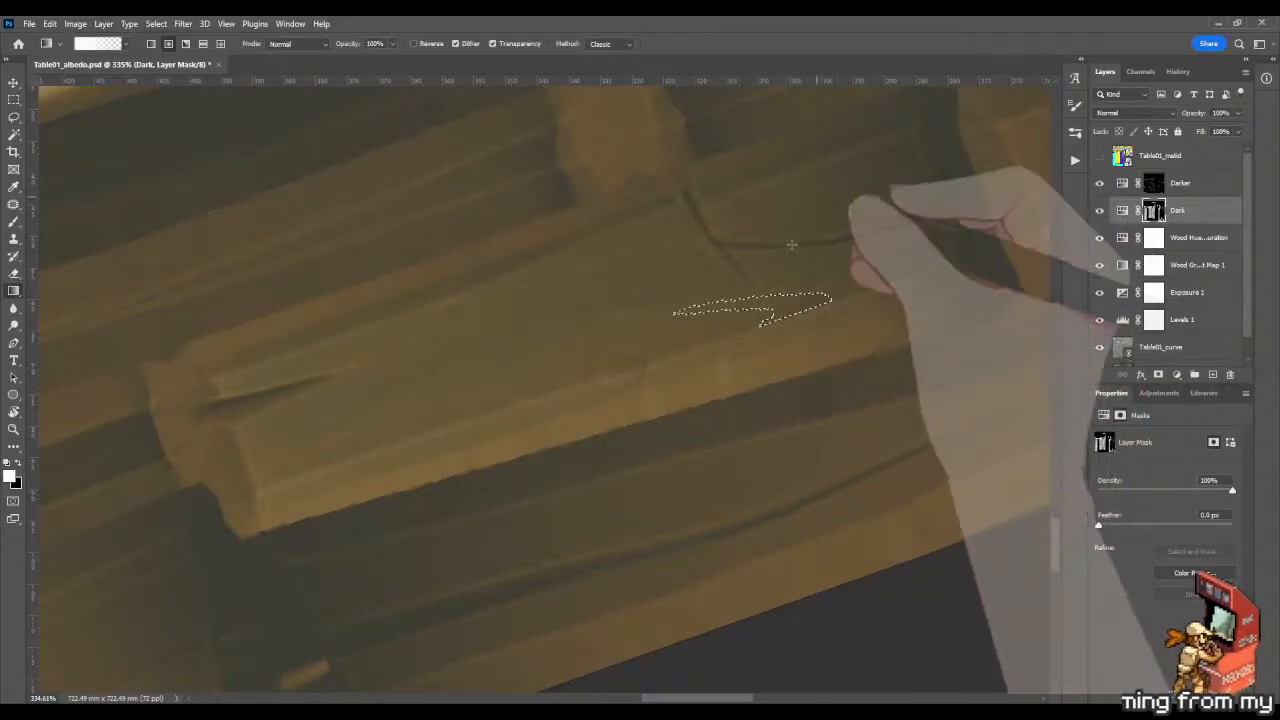
key(ctrl+d)
key(b)
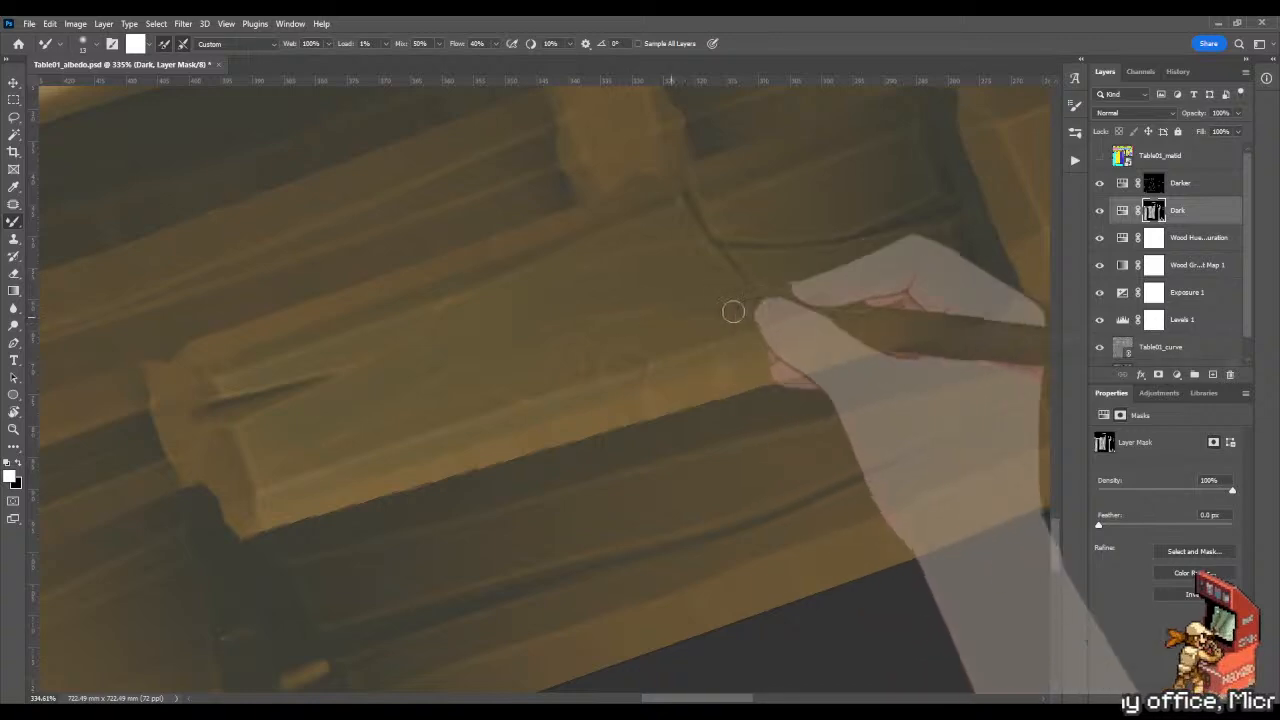
Save Table01_albedo.psd and switch to Marmoset Toolbag to examine the updated wood shading on the table.
key(z)
drag(757, 332, 602, 362)
key(ctrl+s)
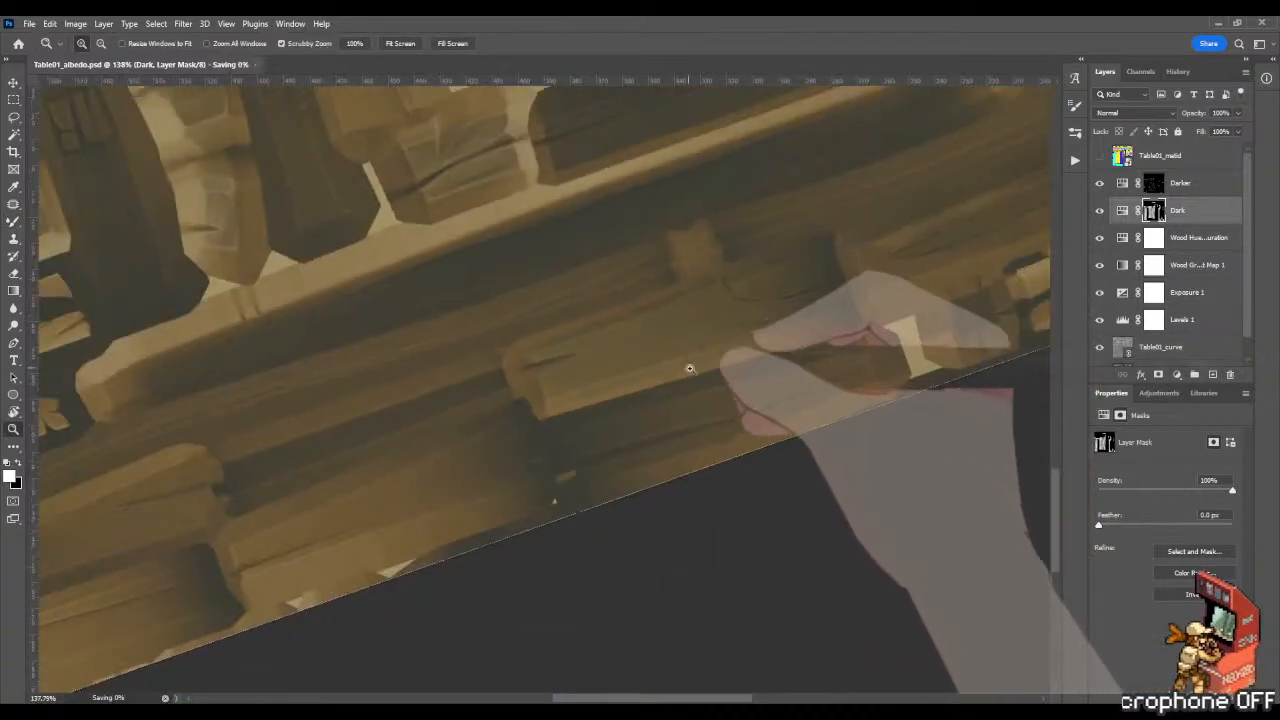
key(alt+Tab)
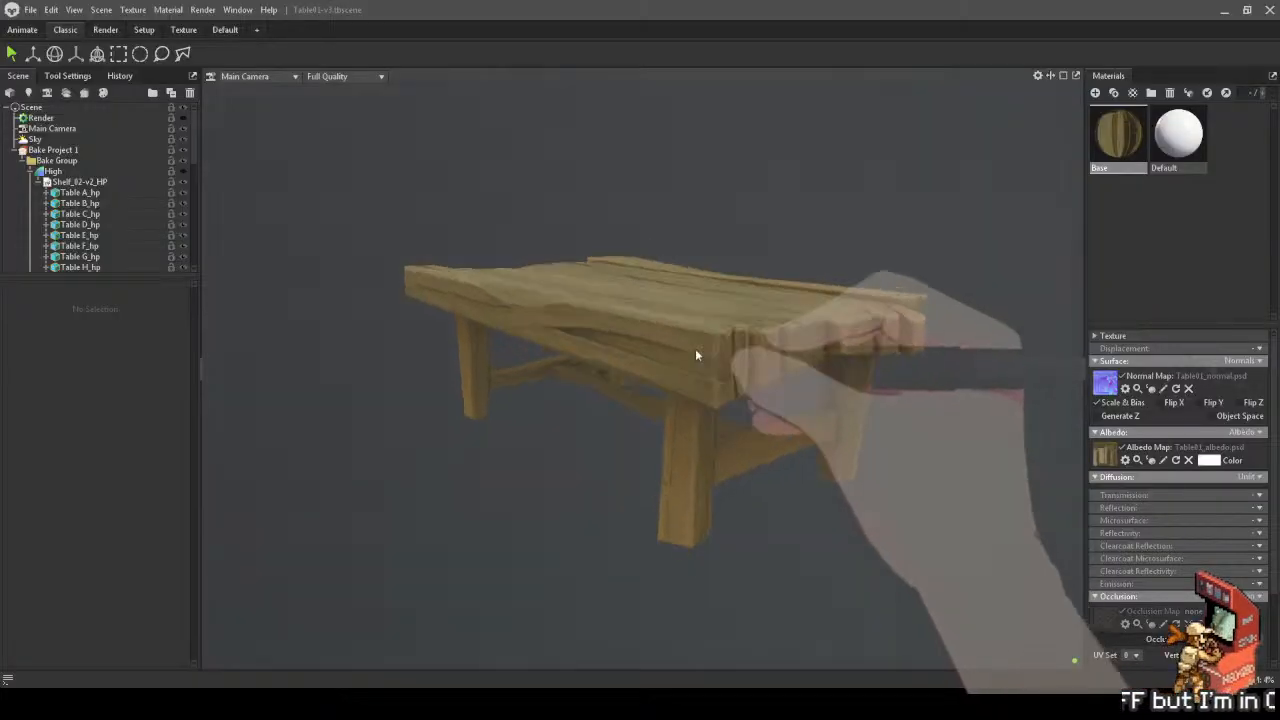
drag(695, 348, 646, 377)
Return to Photoshop and fill a lassoed zigzag grain shape around the strip's short crack with white on the Darker mask.
key(alt+Tab)
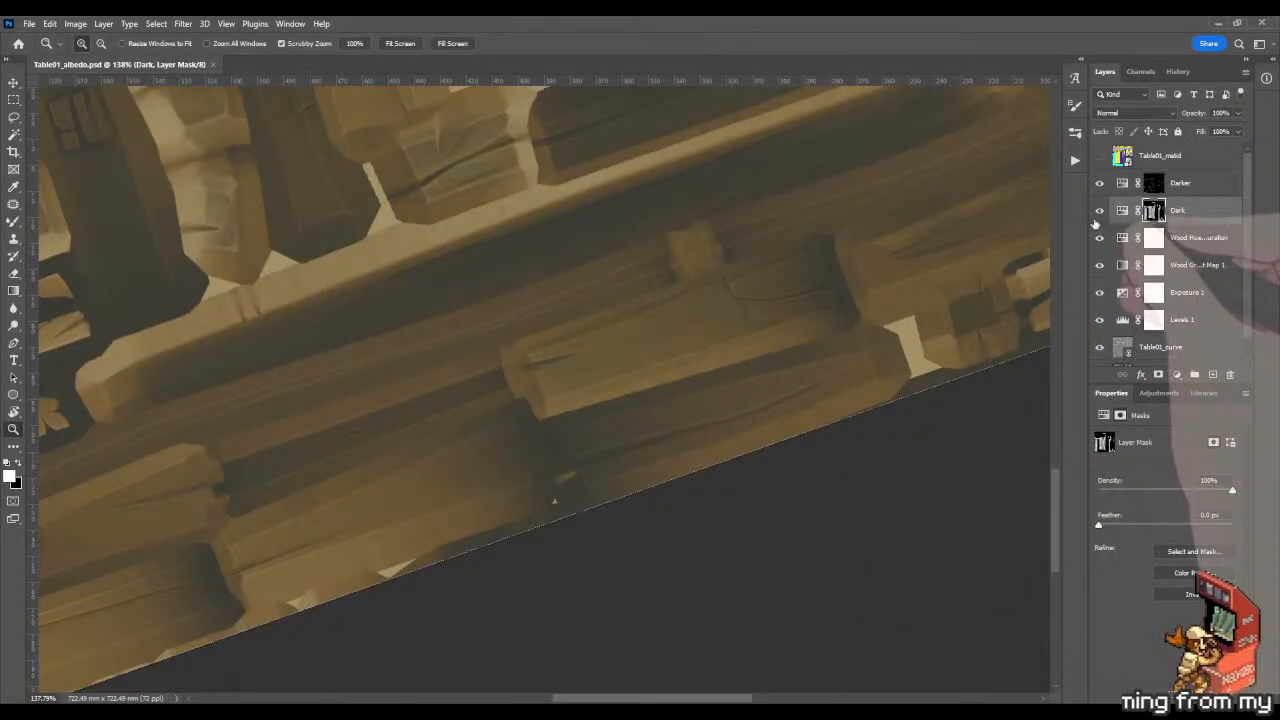
key(alt+bracketright)
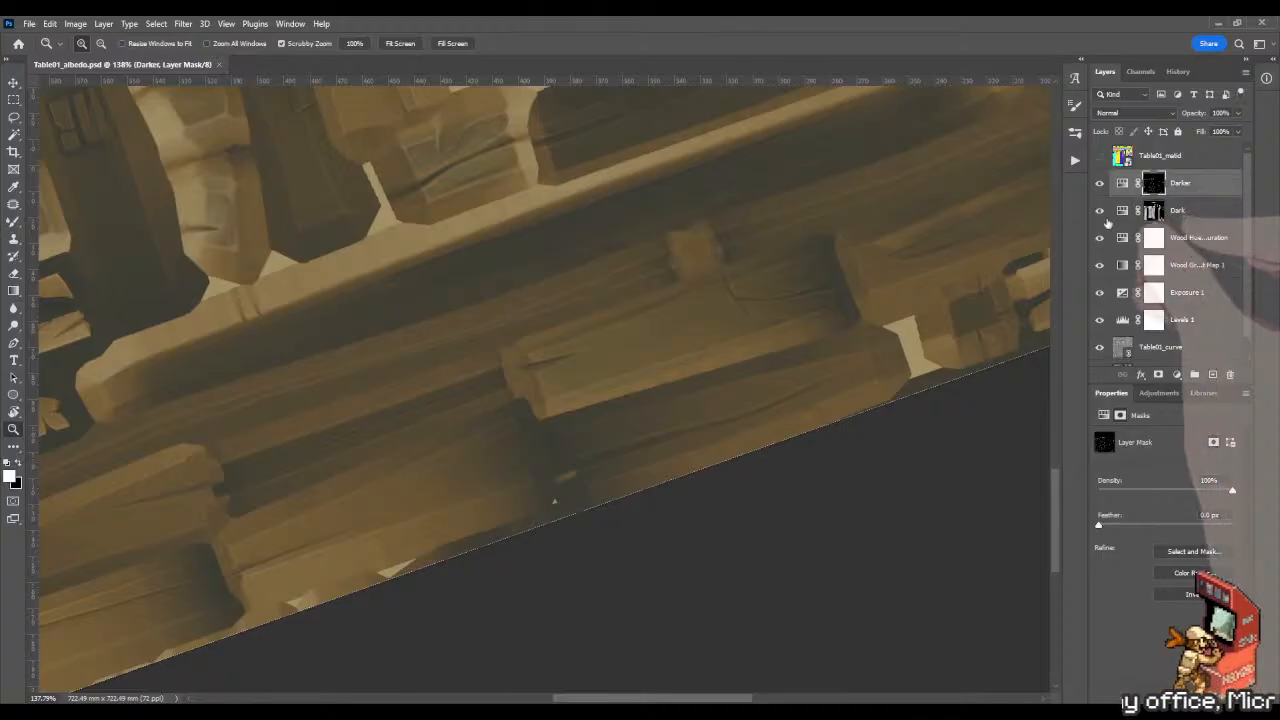
drag(540, 393, 600, 369)
drag(672, 345, 411, 417)
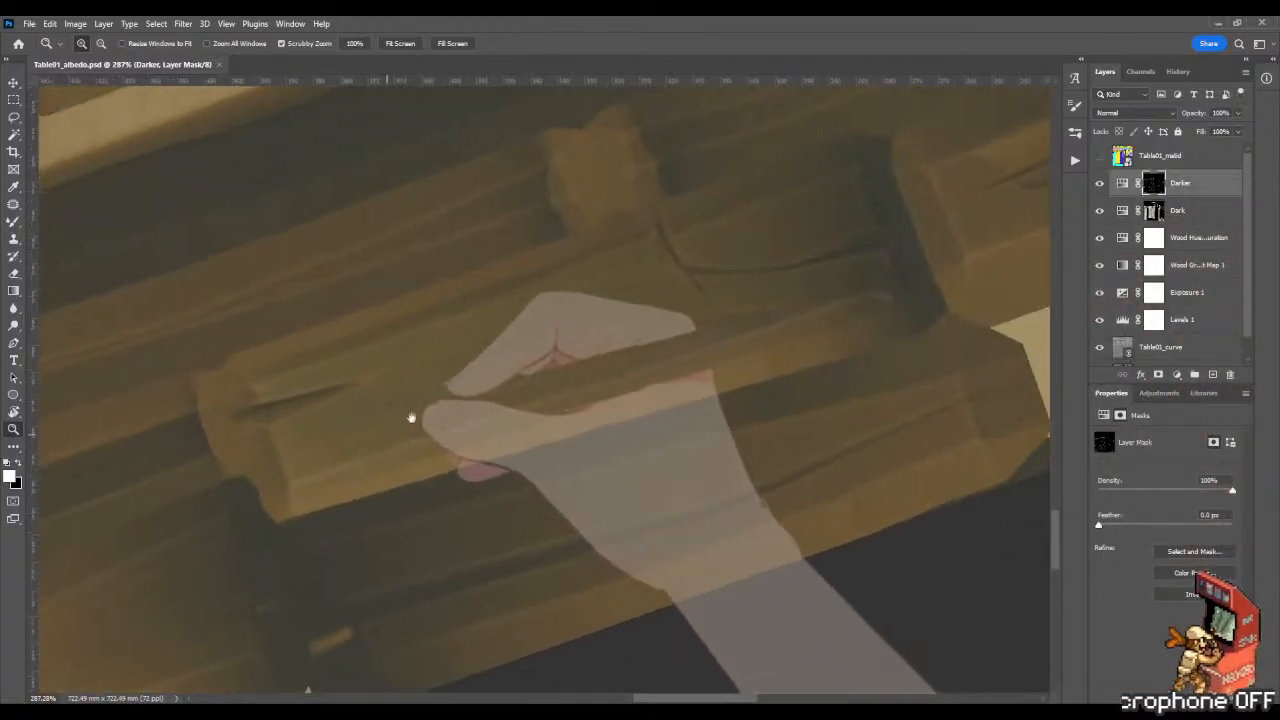
key(l)
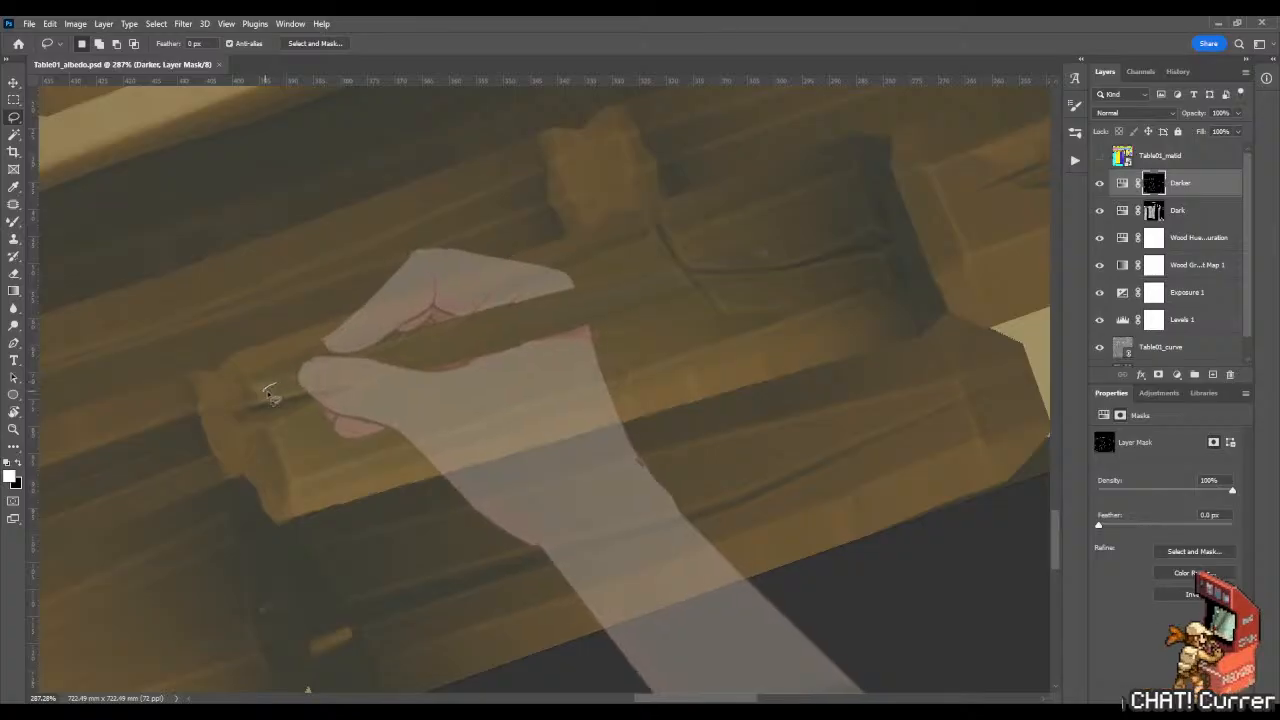
mouse_move(270, 395)
mouse_down()
mouse_move(365, 382)
mouse_move(292, 428)
mouse_move(286, 455)
mouse_move(305, 472)
mouse_move(474, 418)
mouse_move(336, 440)
mouse_move(385, 378)
mouse_up()
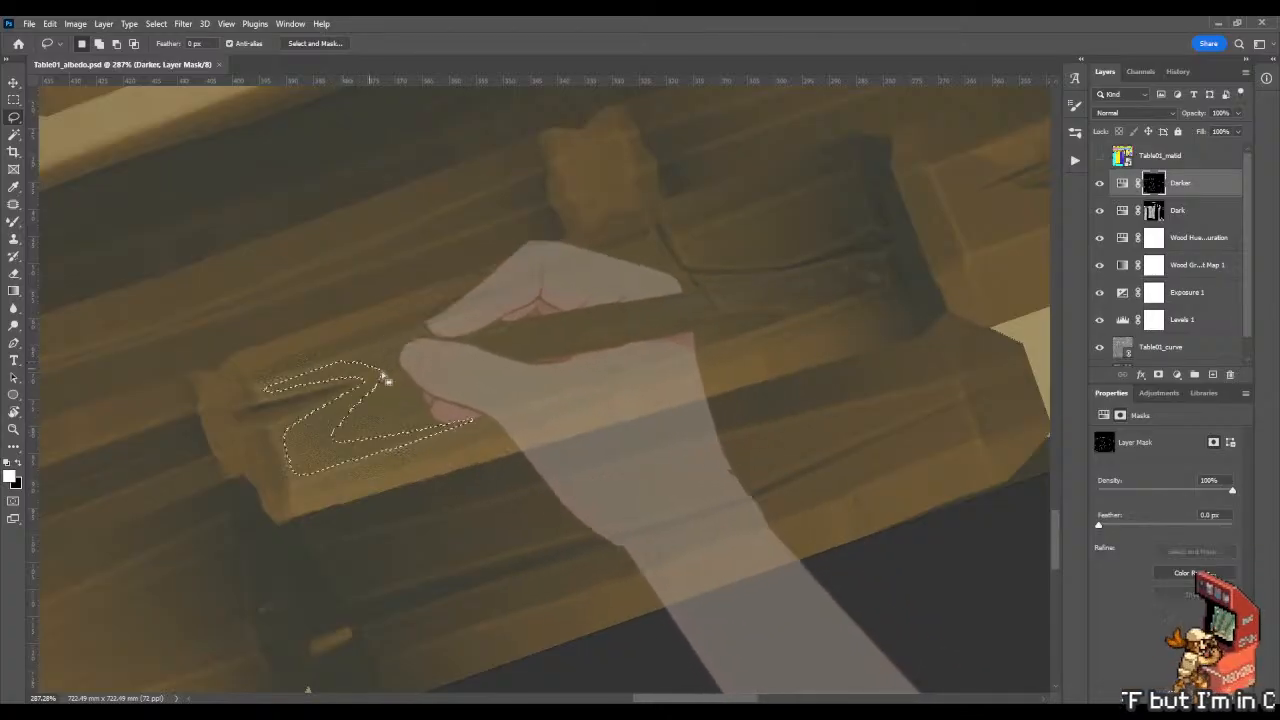
key(g)
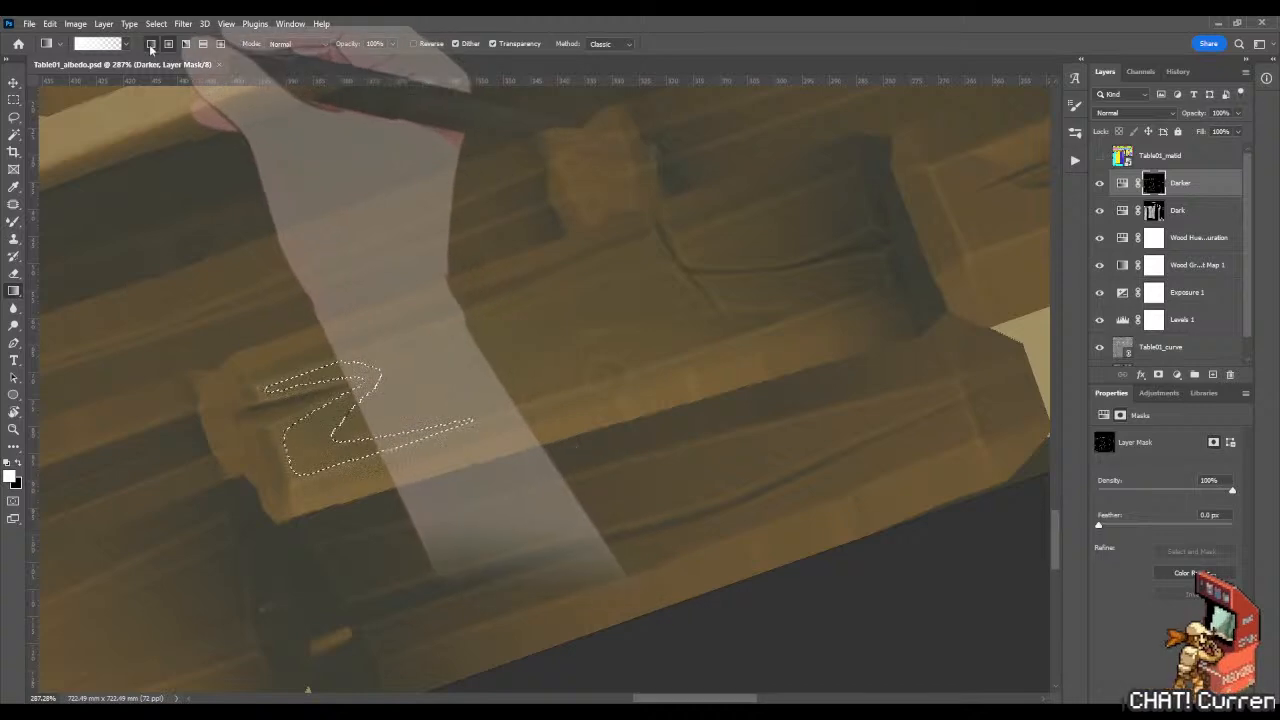
click(150, 45)
key(alt+BackSpace)
Soften the zigzag shape inside its selection with a black Brush without size pressure and the Mixer Brush, and deselect it.
key(b)
key(shift+b)
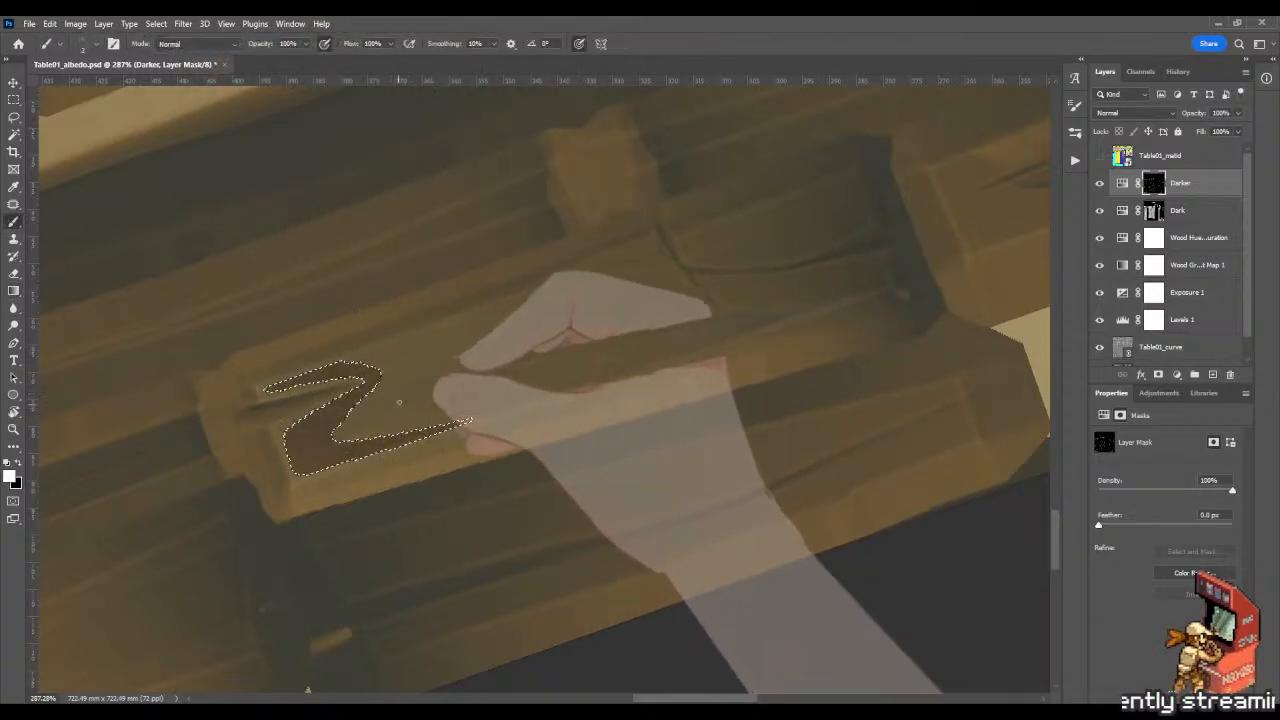
key(x)
mouse_move(377, 397)
mouse_down()
mouse_move(434, 398)
mouse_move(380, 362)
mouse_up()
click(579, 43)
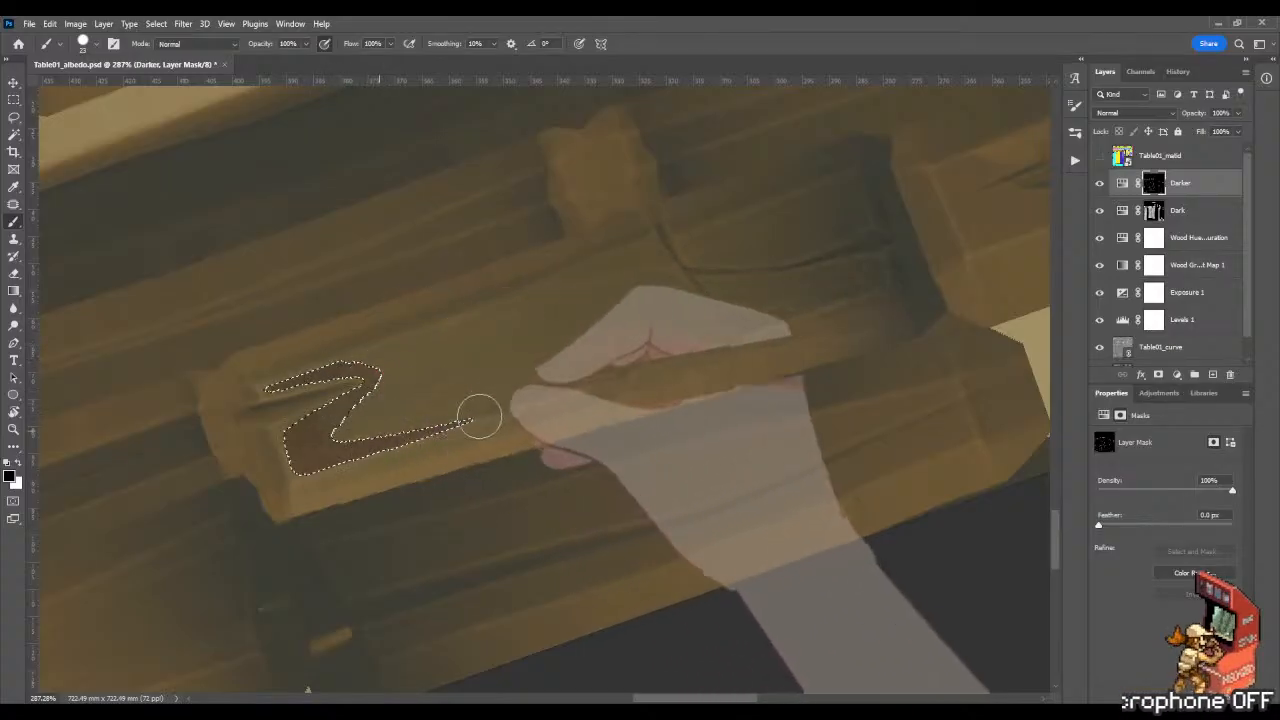
key(shift+b)
mouse_move(329, 446)
mouse_down()
mouse_move(322, 459)
mouse_move(315, 437)
mouse_move(338, 392)
mouse_up()
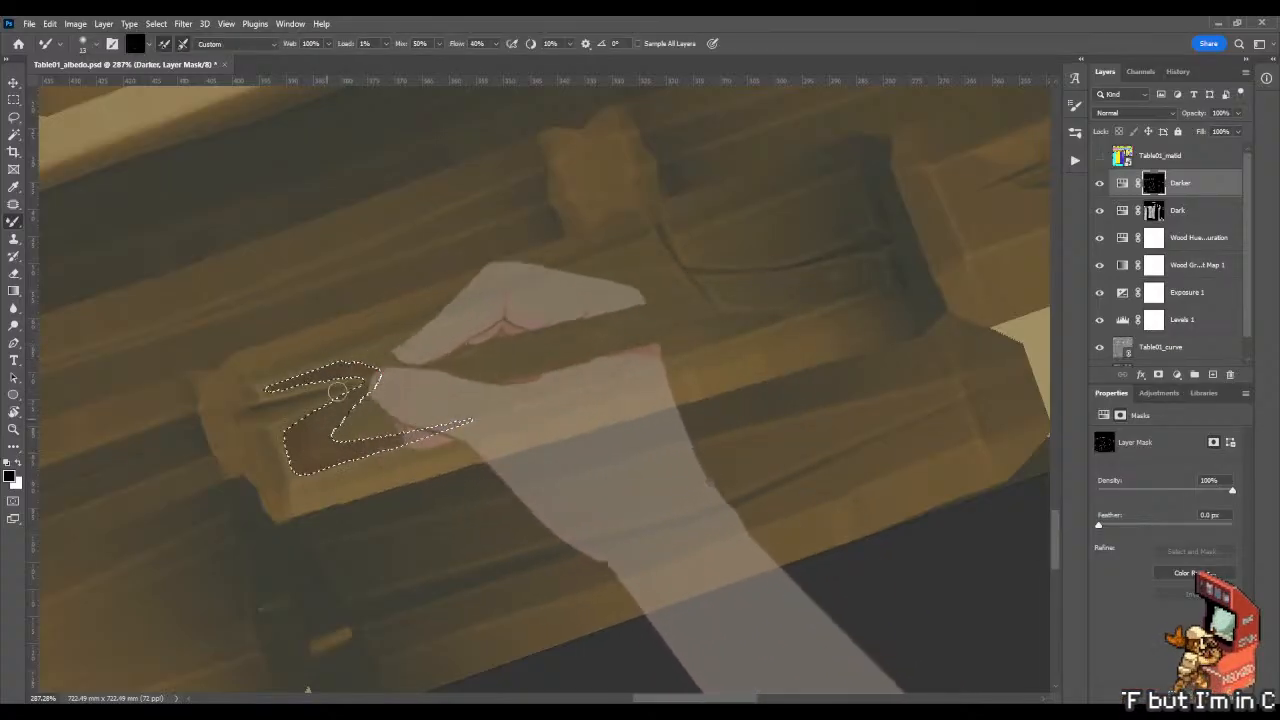
key(ctrl+d)
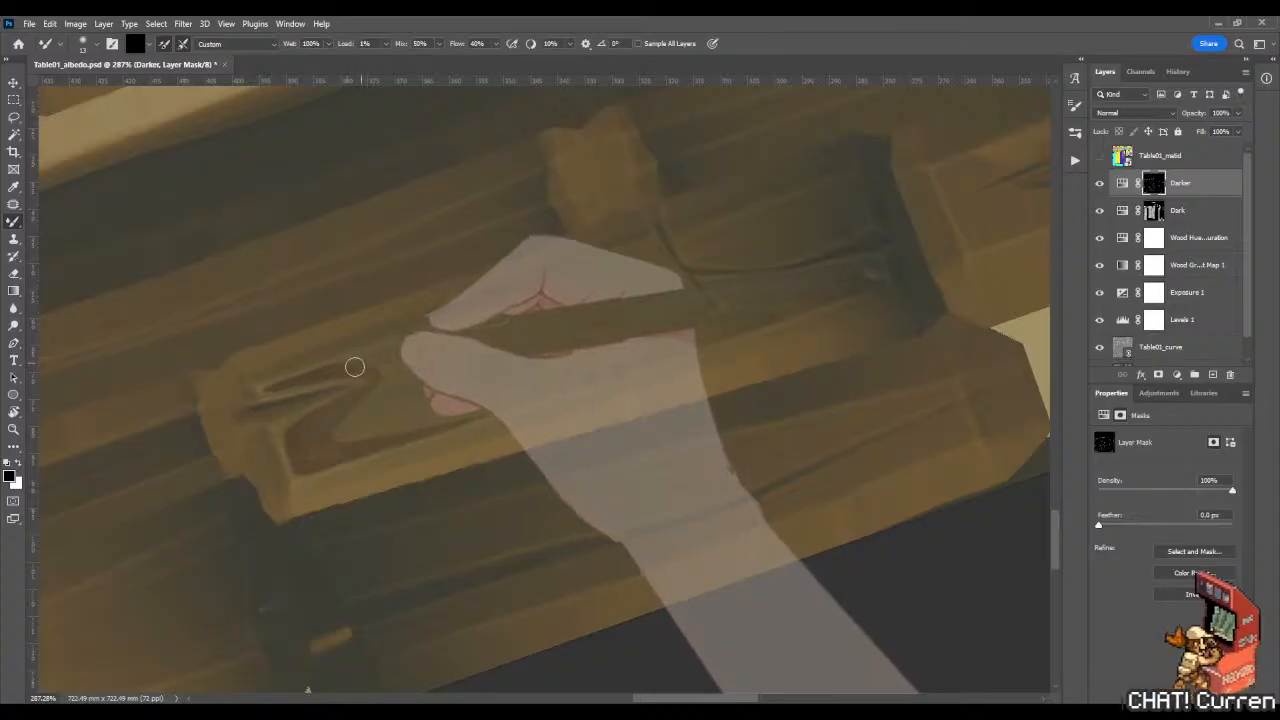